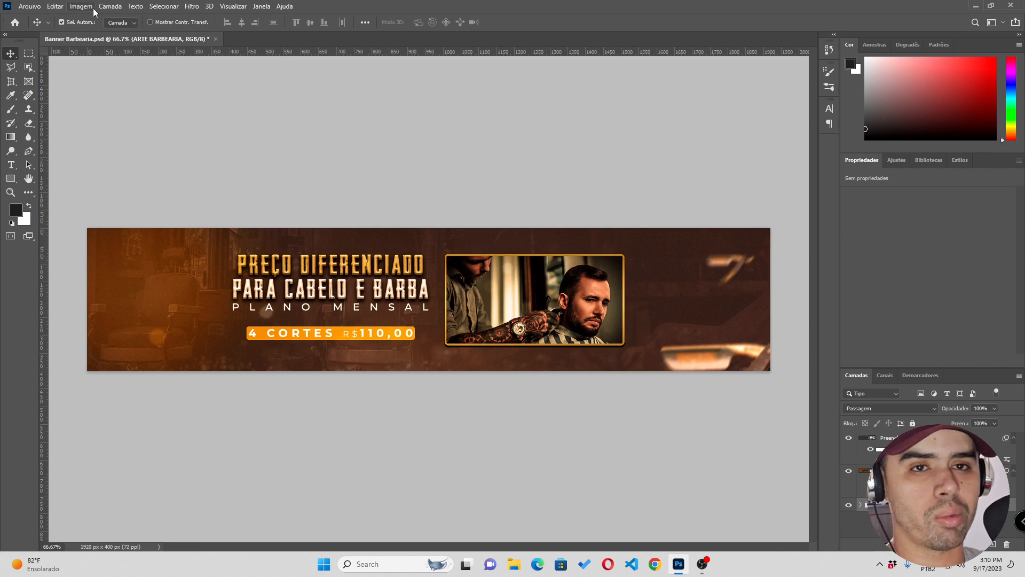
Create a new 1920 x 400 px document at 72 ppi from the recent presets
{"action": "left_click", "coordinate": [29, 6]}
{"action": "left_click", "coordinate": [37, 18]}
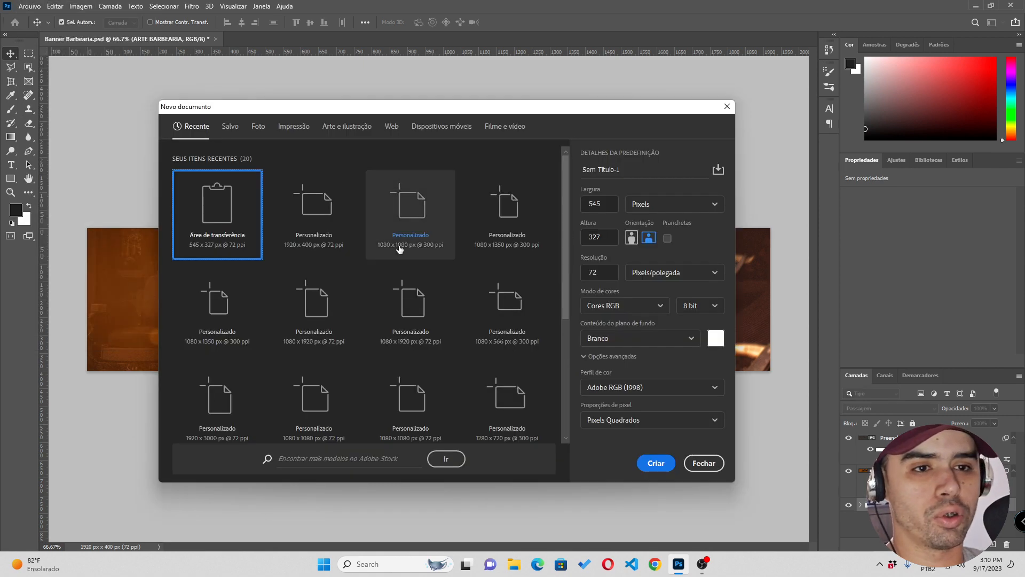
{"action": "left_click", "coordinate": [312, 232]}
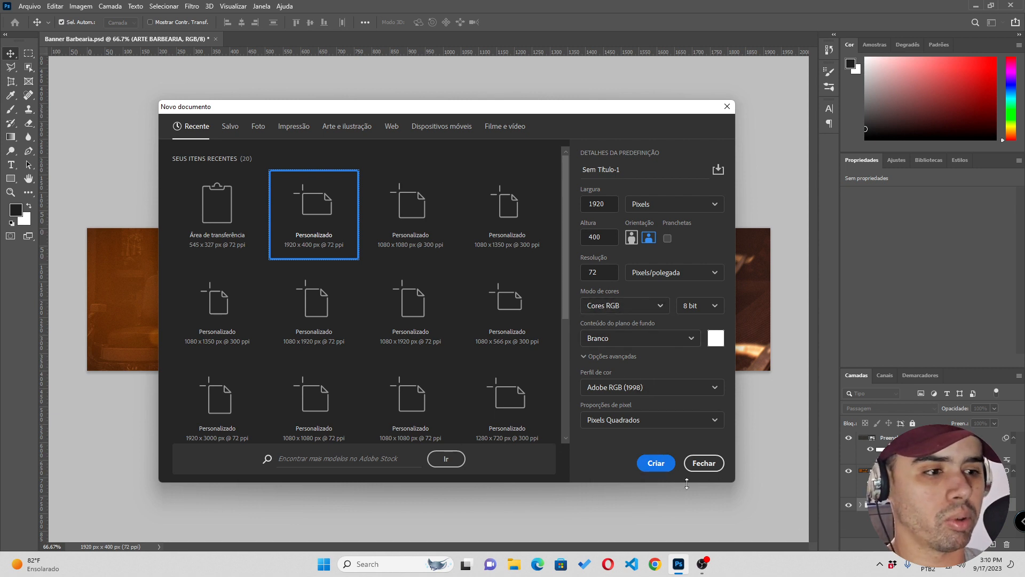
{"action": "left_click", "coordinate": [656, 463]}
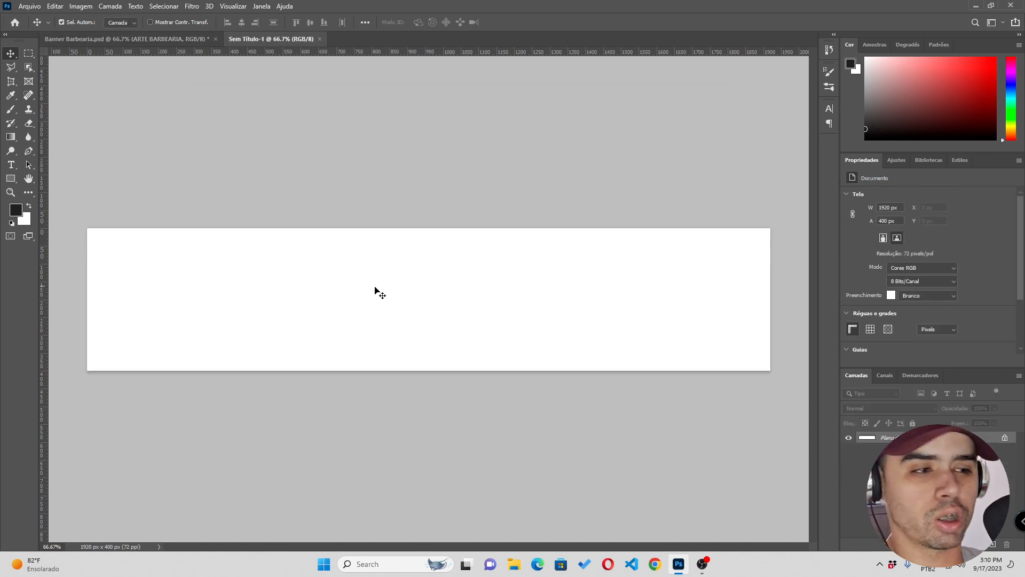
Add a guide layout with 2 columns, 2 rows and 50 px margins on all sides
{"action": "left_click", "coordinate": [234, 6]}
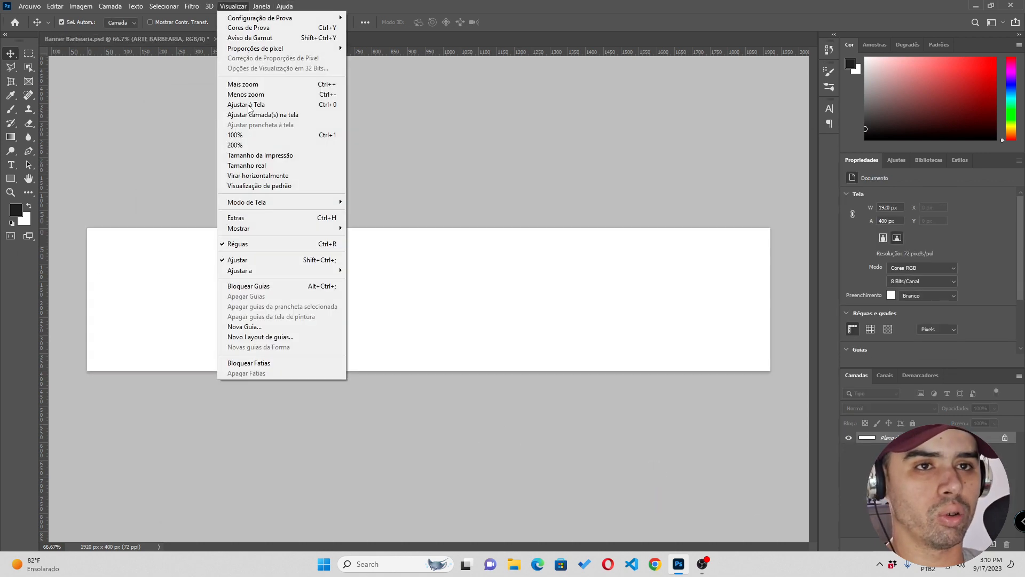
{"action": "left_click", "coordinate": [245, 340]}
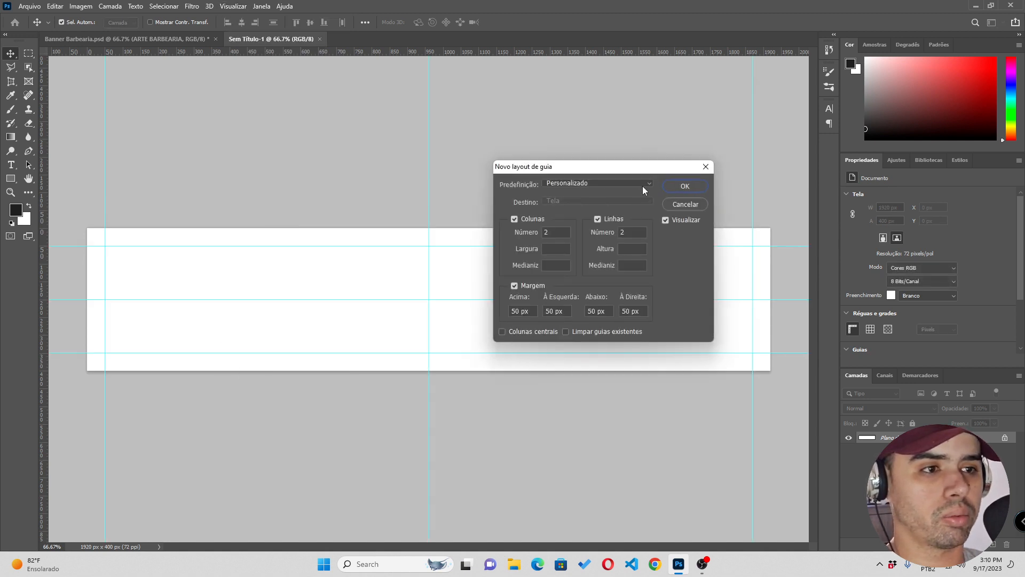
{"action": "left_click_drag", "start_coordinate": [640, 172], "coordinate": [659, 281]}
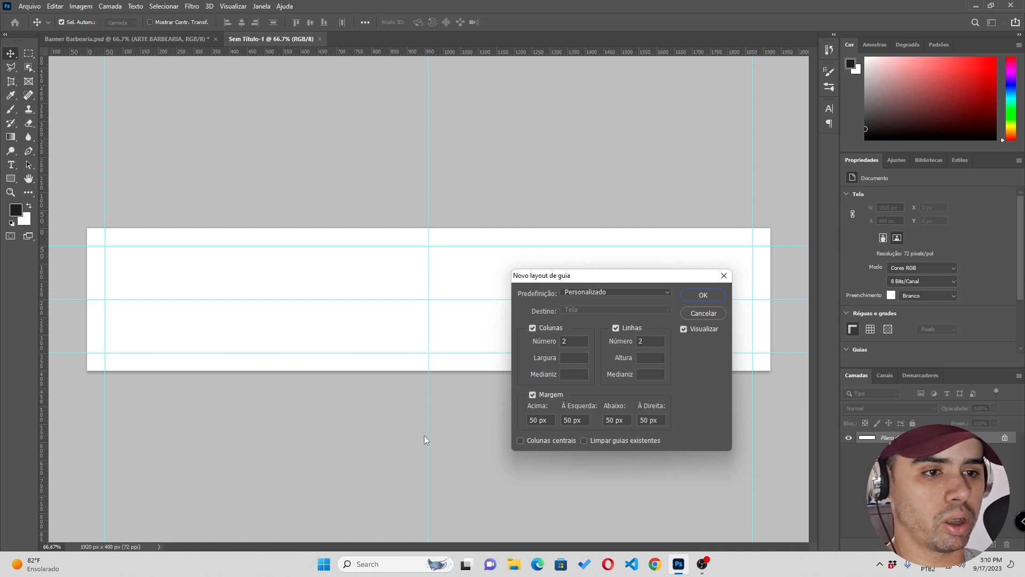
{"action": "left_click", "coordinate": [718, 295]}
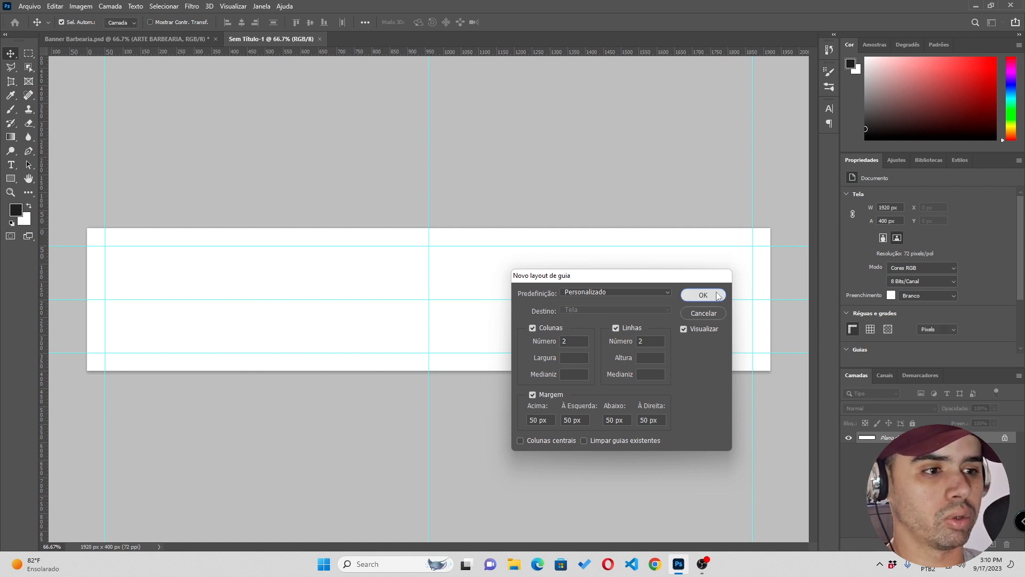
Draw an unfilled rectangle with a 5 px red stroke, about 1184 x 300 px, between the upper and lower margin guides
{"action": "left_click", "coordinate": [11, 179]}
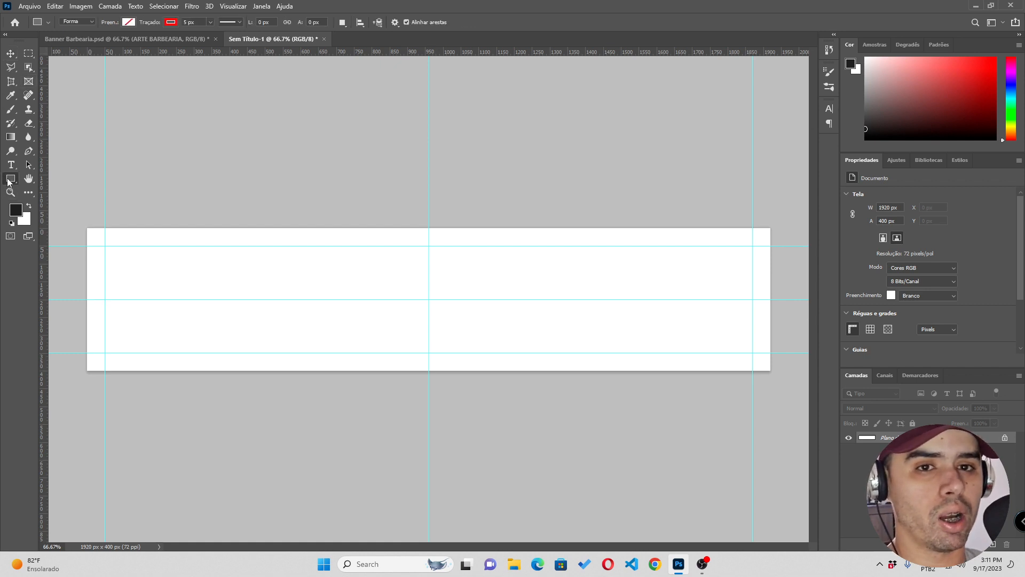
{"action": "left_click", "coordinate": [170, 23]}
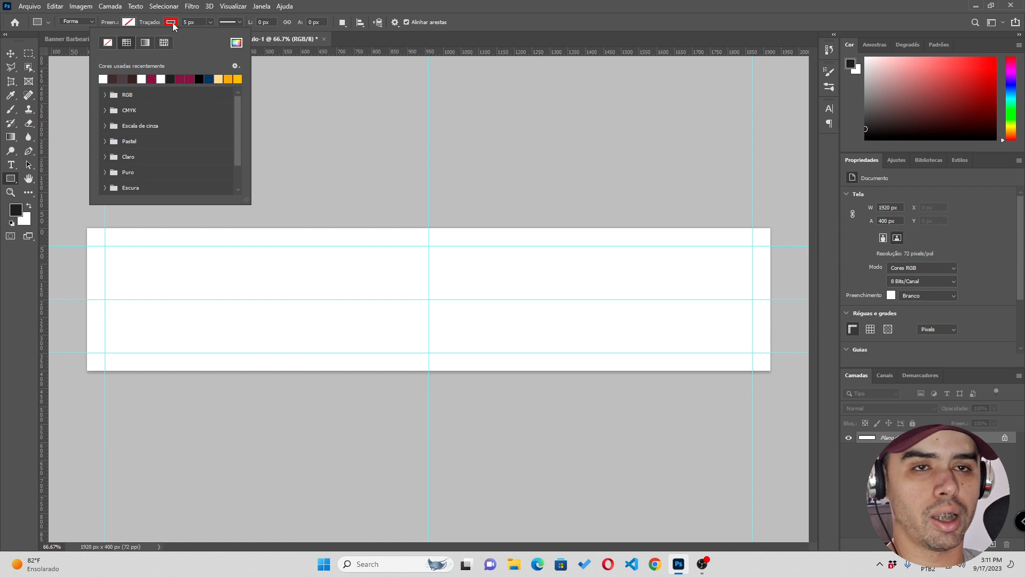
{"action": "left_click", "coordinate": [170, 24]}
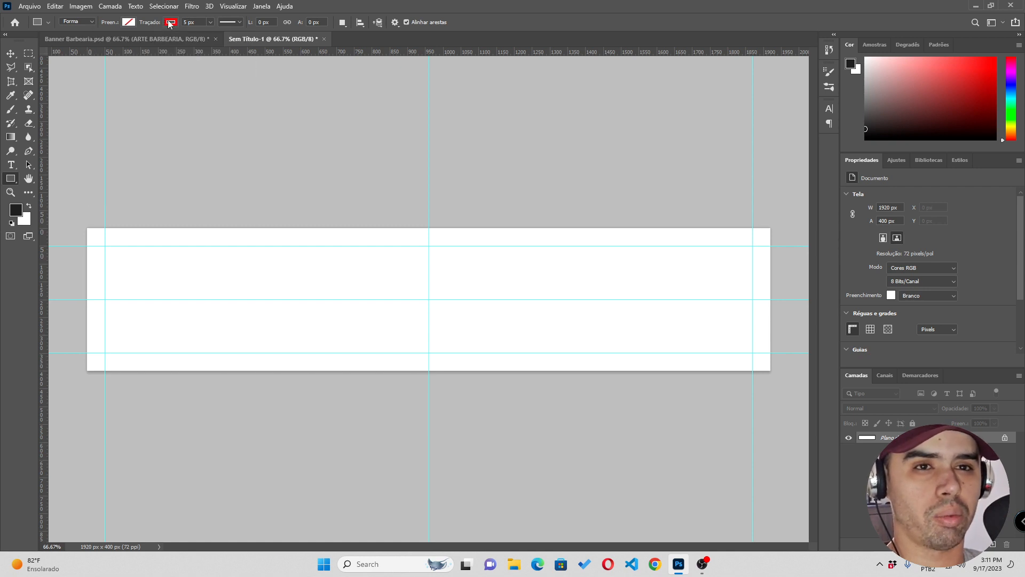
{"action": "left_click", "coordinate": [170, 23]}
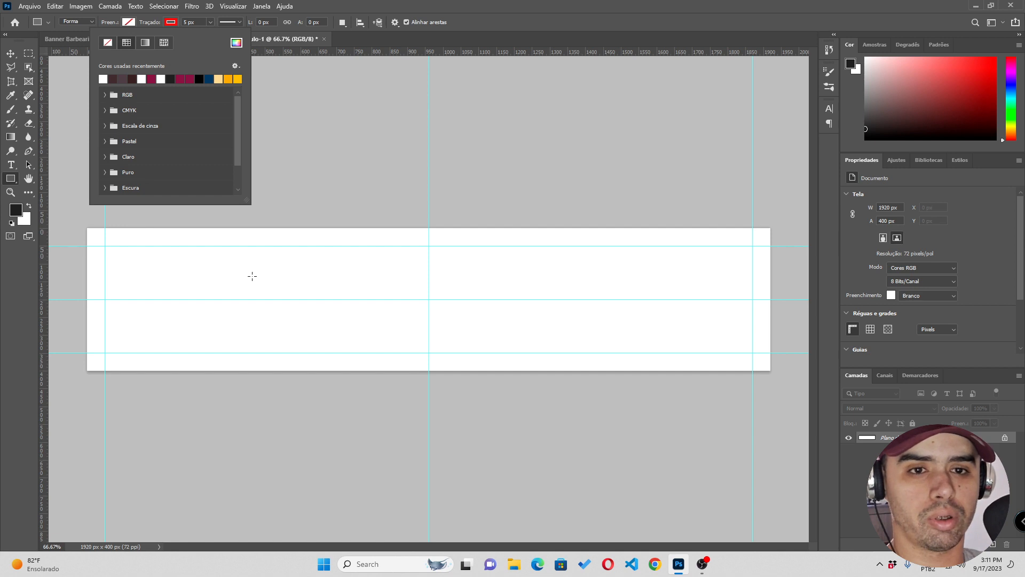
{"action": "left_click", "coordinate": [206, 245]}
{"action": "left_click_drag", "start_coordinate": [206, 245], "coordinate": [627, 351]}
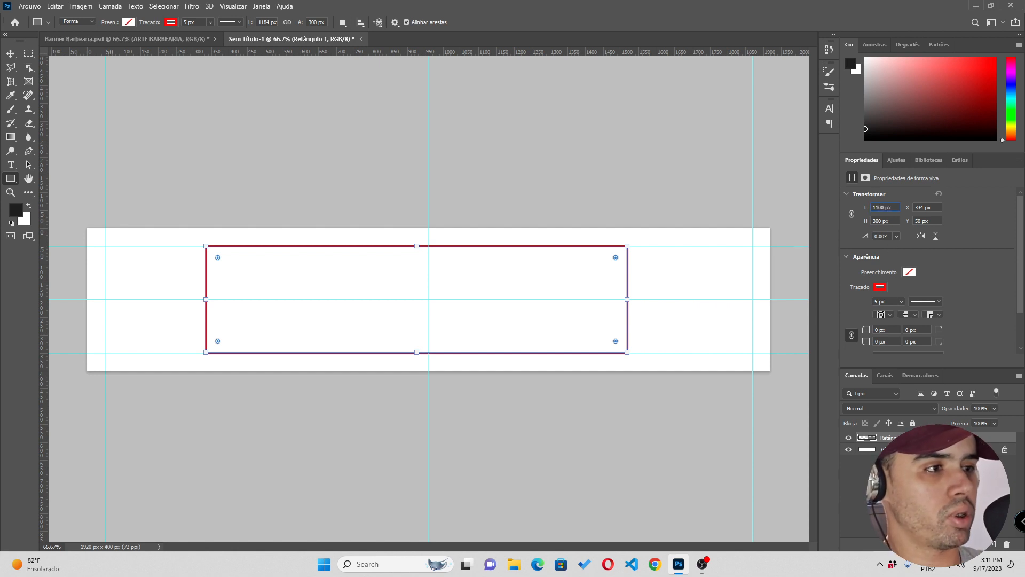
Set the rectangle's width to 1100 px and its height to 400 px
{"action": "key", "text": "Return"}
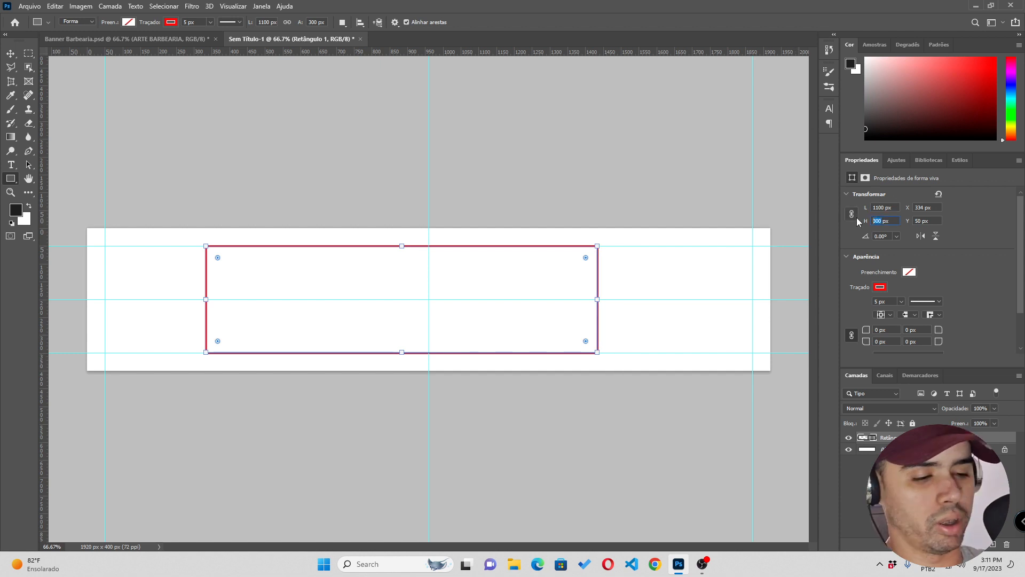
{"action": "type", "text": "4"}
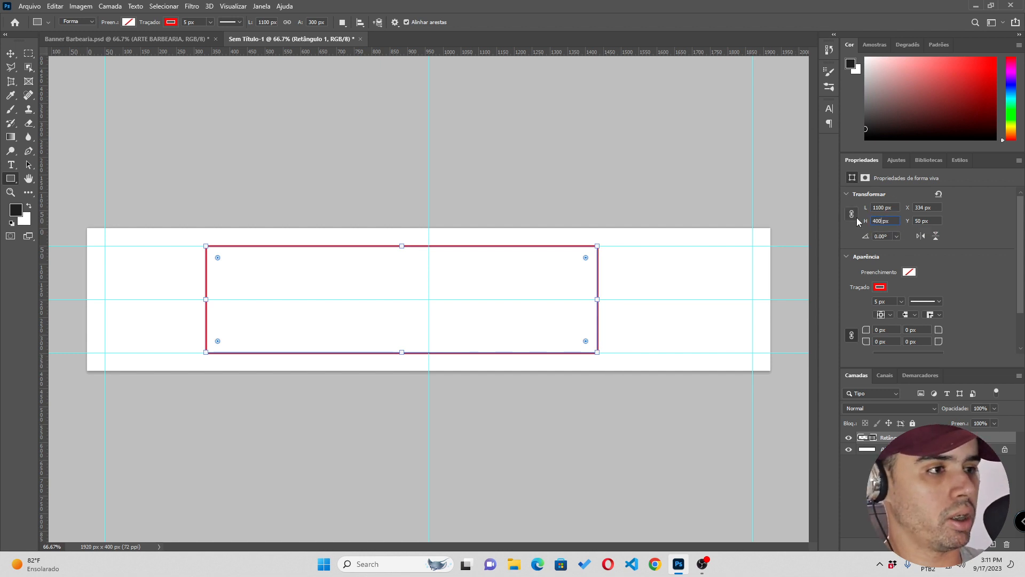
{"action": "key", "text": "Return"}
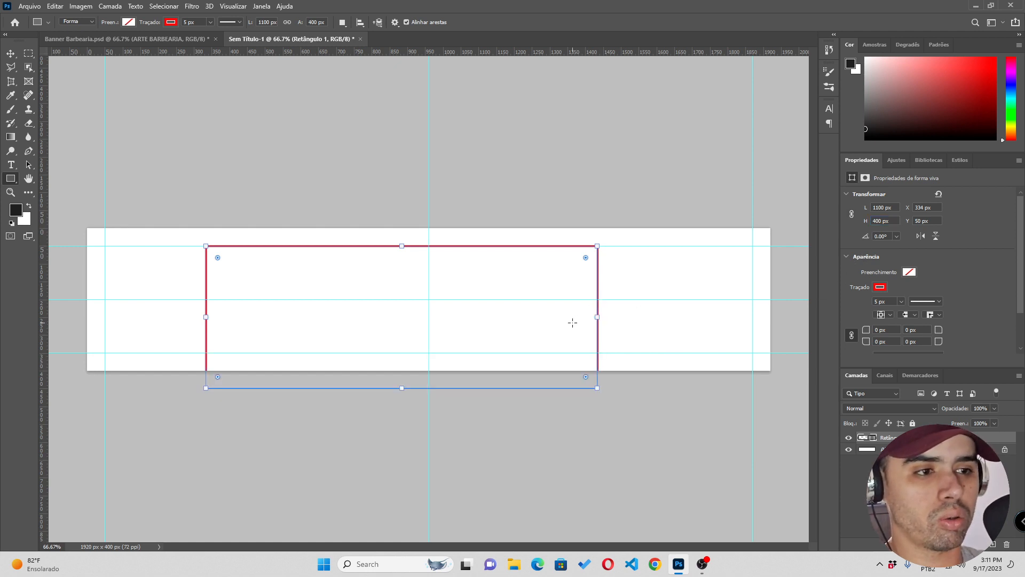
Move the red rectangle to the centre of the canvas with Free Transform
{"action": "key", "text": "v"}
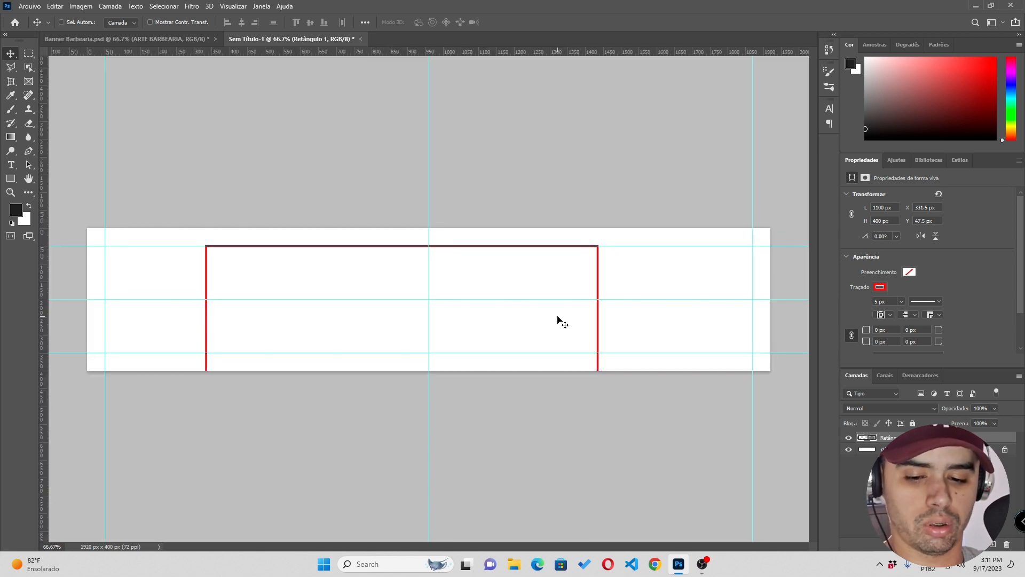
{"action": "key", "text": "ctrl+t"}
{"action": "left_click_drag", "start_coordinate": [538, 323], "coordinate": [564, 310]}
Place vertical guides along both side edges of the red rectangle and delete the rectangle
{"action": "left_click_drag", "start_coordinate": [41, 319], "coordinate": [232, 314]}
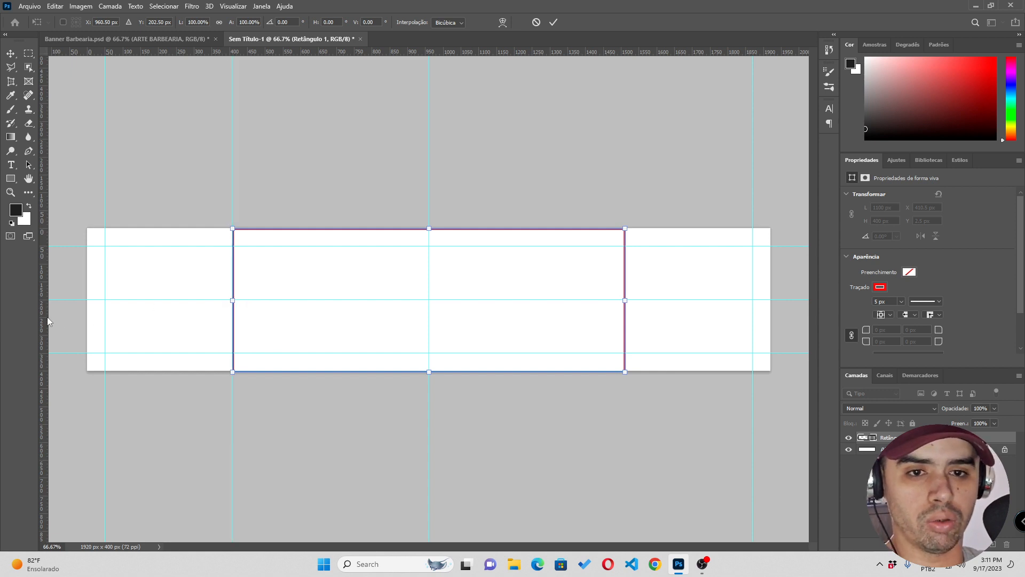
{"action": "left_click_drag", "start_coordinate": [44, 319], "coordinate": [625, 325]}
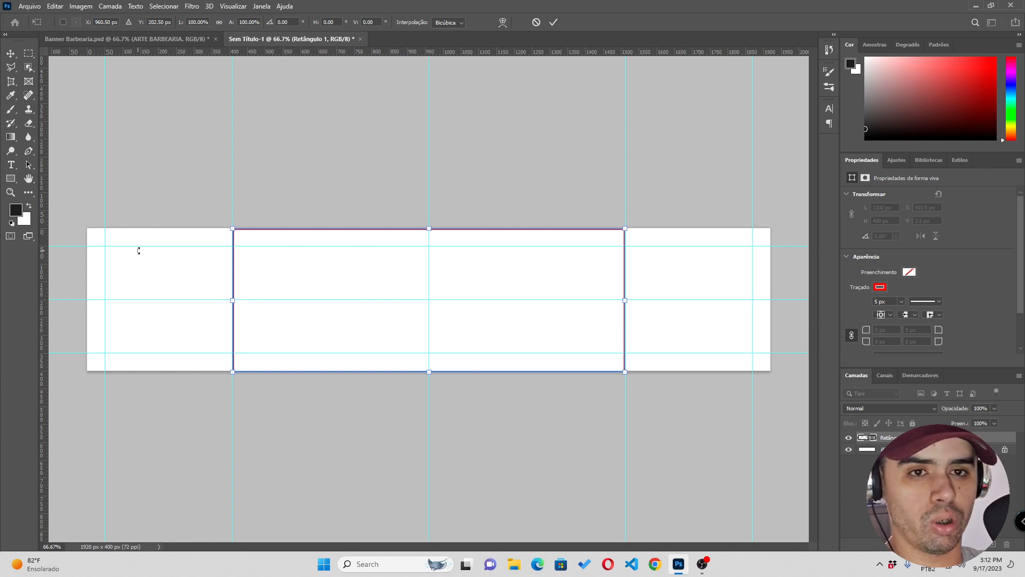
{"action": "left_click", "coordinate": [554, 22]}
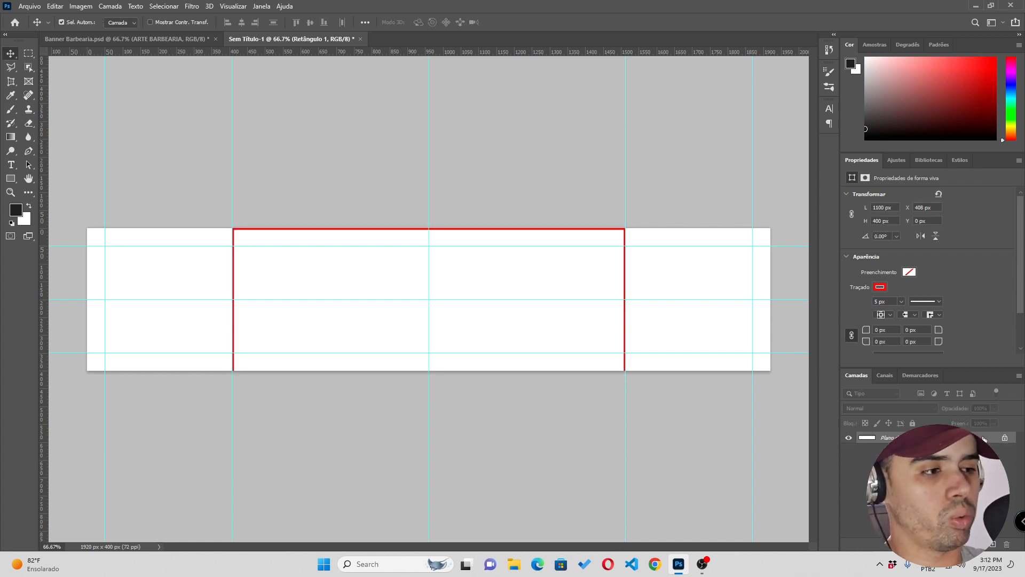
{"action": "key", "text": "Delete"}
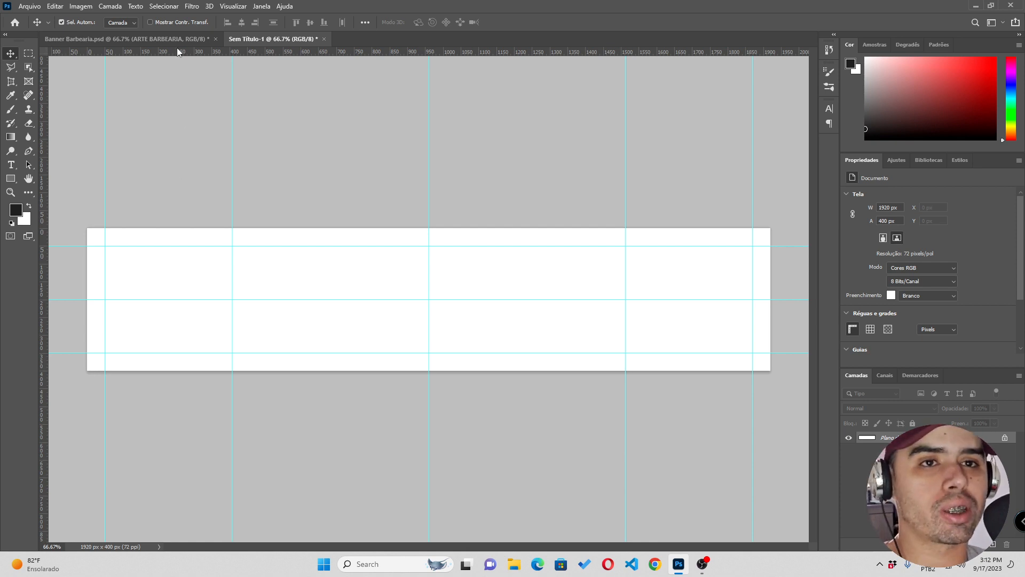
In Banner Barbearia.psd, hide the two layers above the artwork group and expand the groups down to the background layers
{"action": "left_click", "coordinate": [181, 34]}
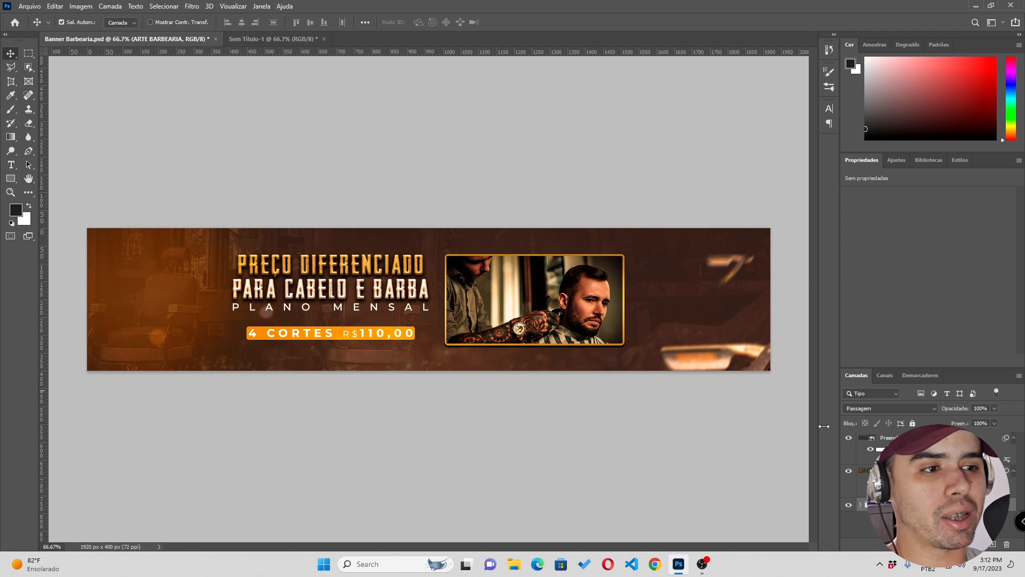
{"action": "left_click_drag", "start_coordinate": [848, 437], "coordinate": [849, 470]}
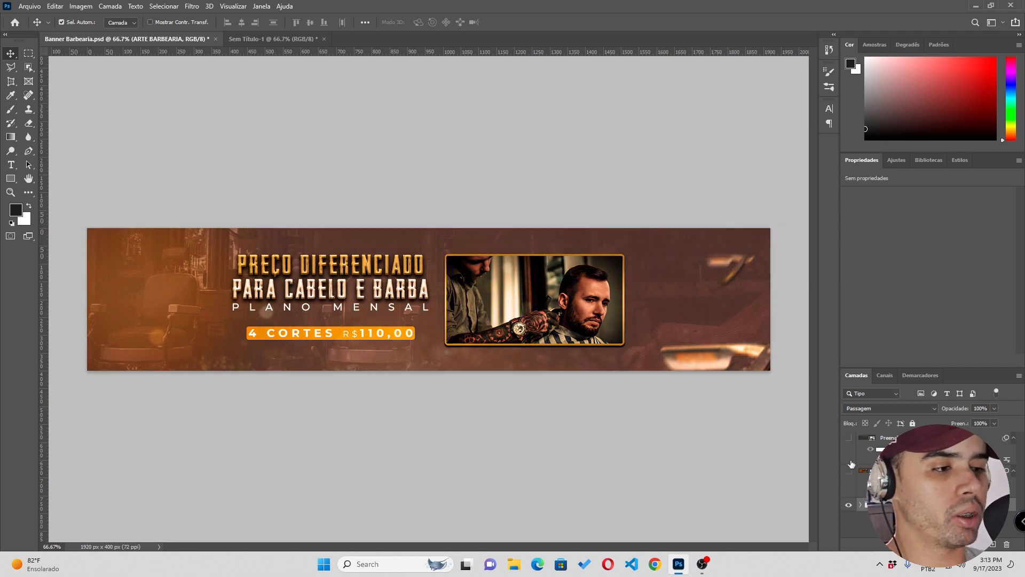
{"action": "left_click", "coordinate": [860, 505]}
{"action": "scroll", "coordinate": [864, 503], "scroll_direction": "down", "scroll_amount": 2}
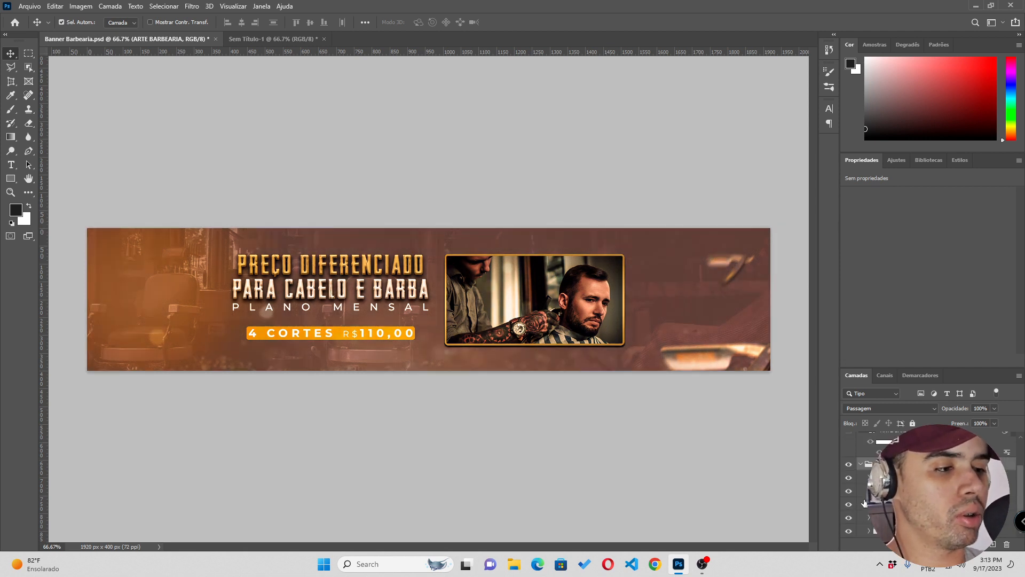
{"action": "left_click", "coordinate": [868, 532]}
{"action": "scroll", "coordinate": [869, 533], "scroll_direction": "down", "scroll_amount": 2}
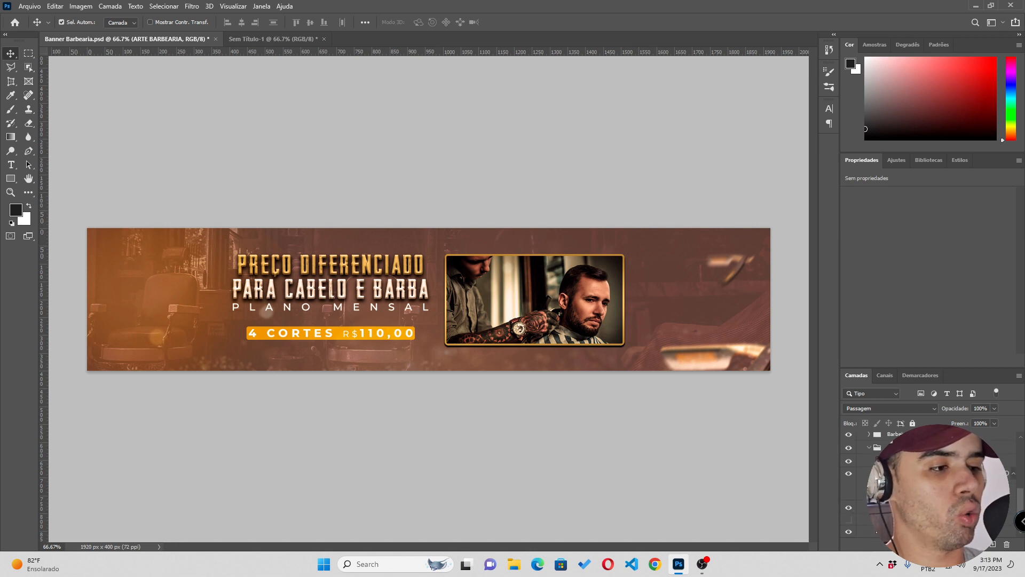
Copy the hex code 352424 from the solid colour fill layer in the banner's background group
{"action": "left_click", "coordinate": [915, 507]}
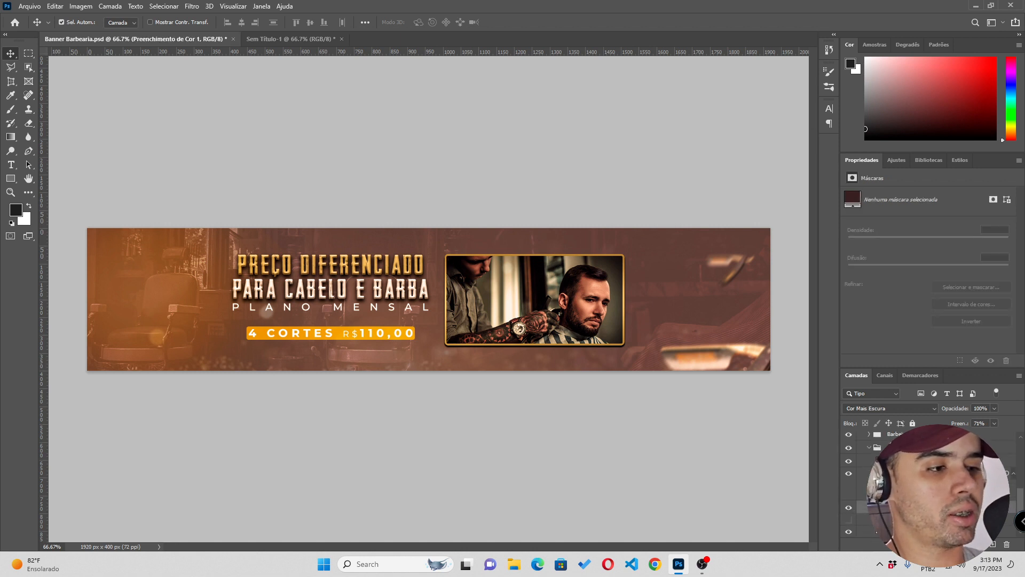
{"action": "double_click", "coordinate": [868, 507]}
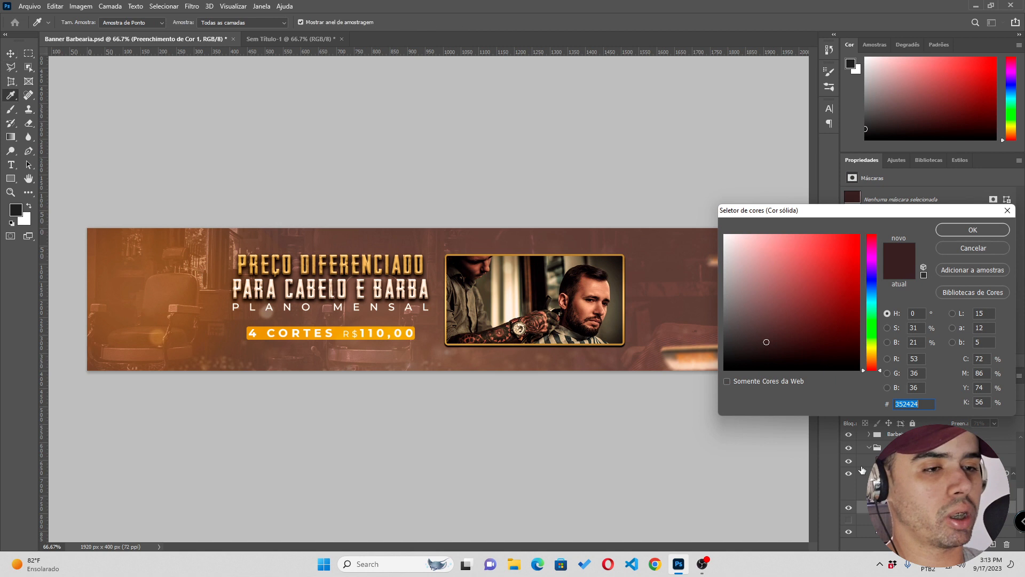
{"action": "right_click", "coordinate": [921, 404]}
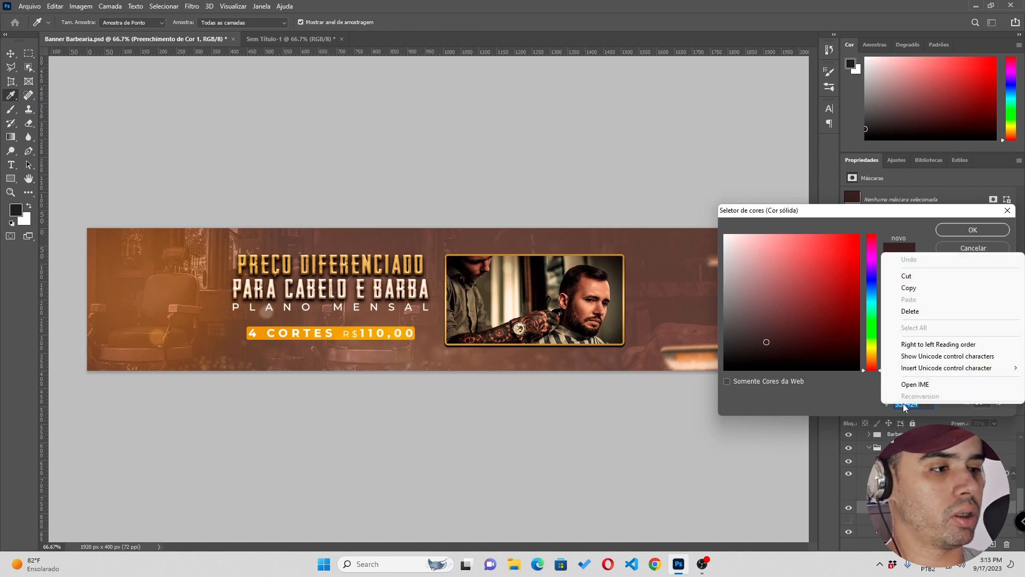
{"action": "left_click", "coordinate": [916, 289]}
{"action": "left_click", "coordinate": [973, 229]}
Add a solid colour fill layer with colour 352424 to the new untitled document
{"action": "key", "text": "ctrl+Tab"}
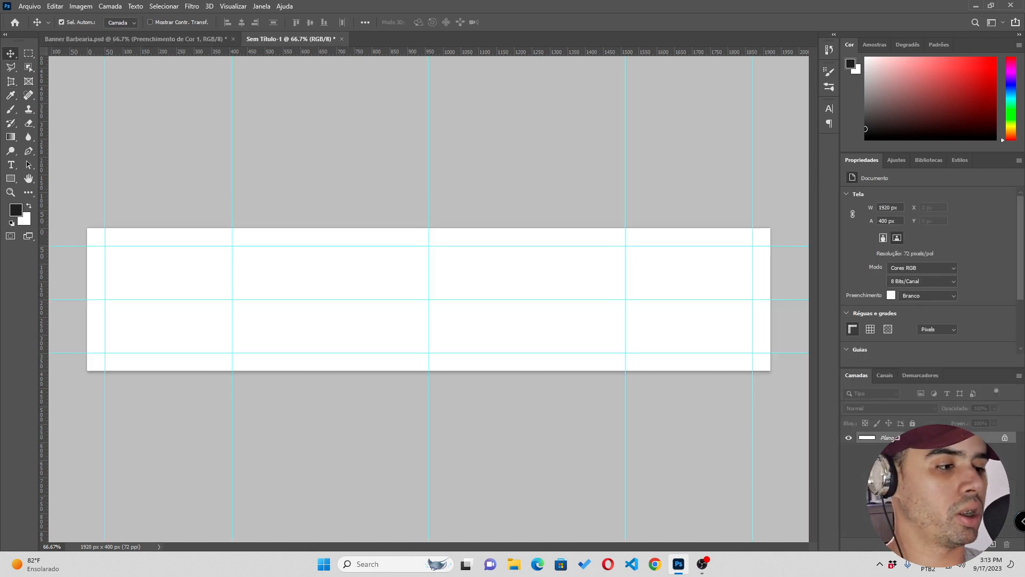
{"action": "left_click", "coordinate": [964, 544]}
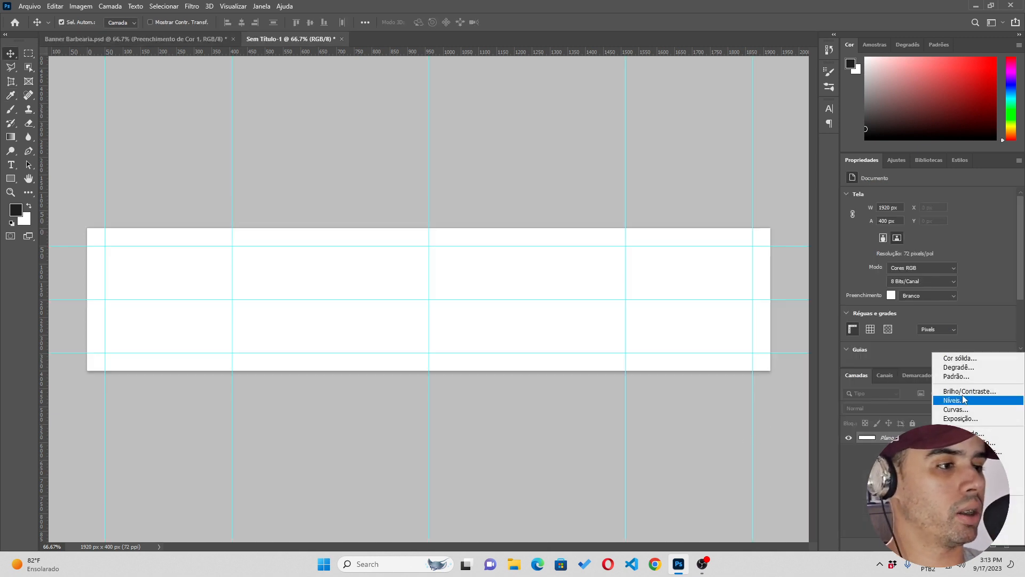
{"action": "left_click", "coordinate": [969, 358]}
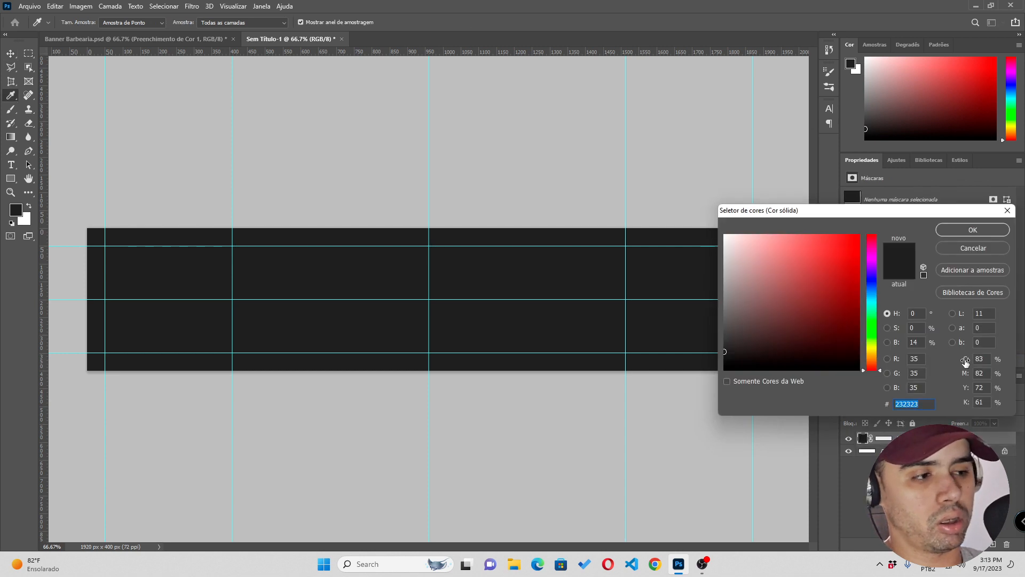
{"action": "key", "text": "ctrl+v"}
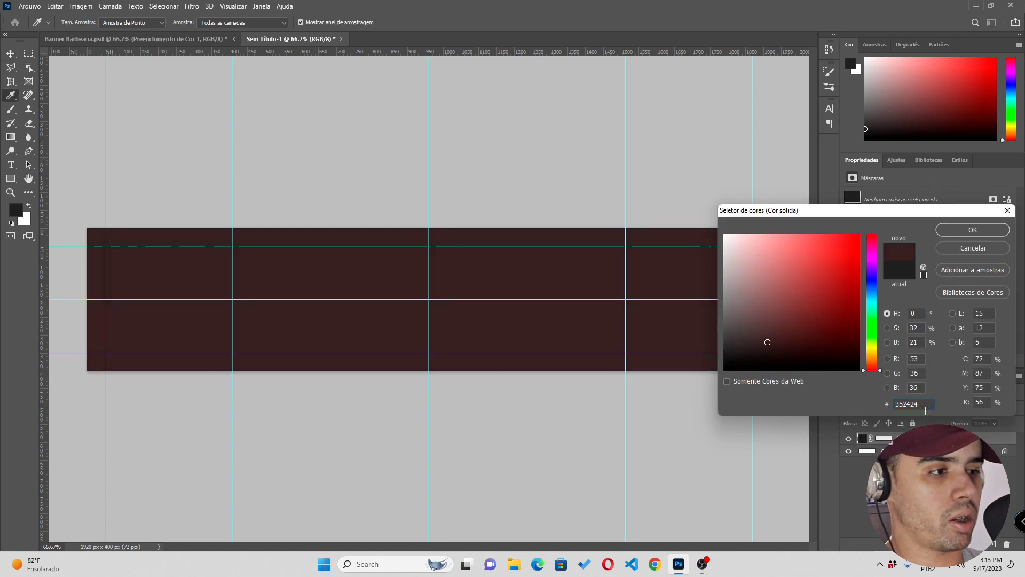
{"action": "left_click_drag", "start_coordinate": [926, 405], "coordinate": [896, 406]}
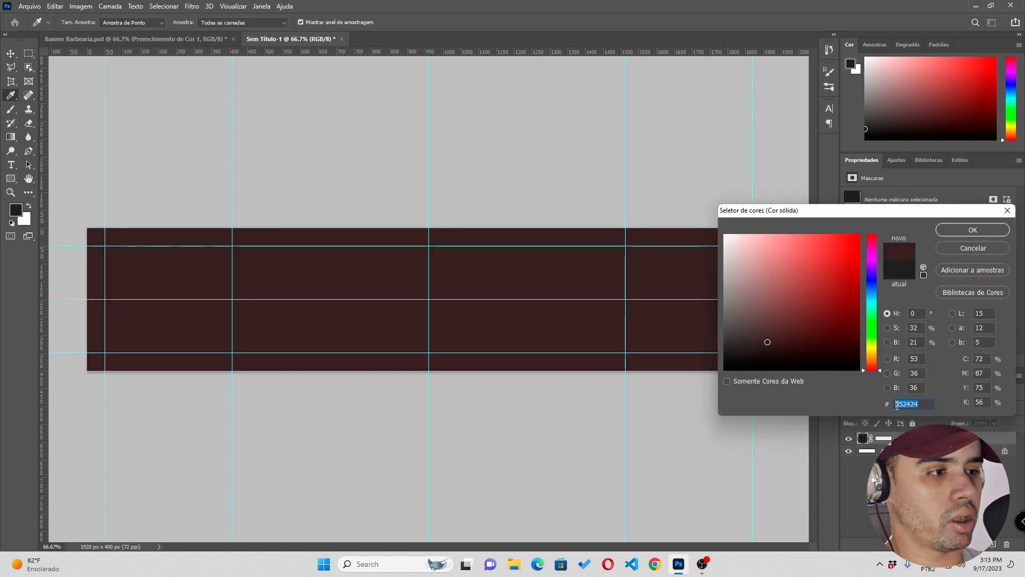
{"action": "left_click", "coordinate": [942, 235]}
Switch to Chrome and search Unsplash for "barber"
{"action": "left_click", "coordinate": [702, 565]}
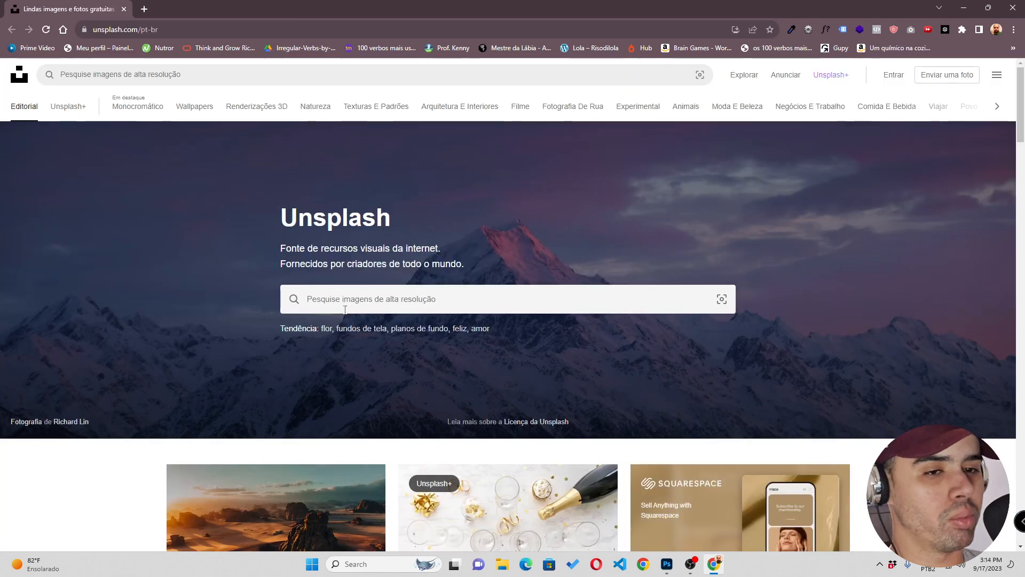
{"action": "left_click", "coordinate": [350, 302]}
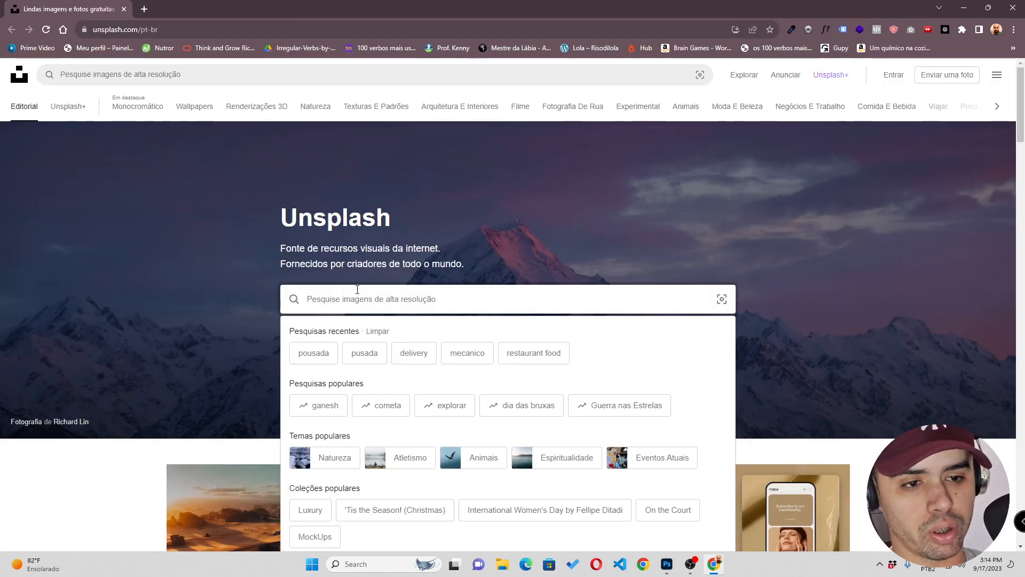
{"action": "type", "text": "u"}
{"action": "key", "text": "BackSpace"}
{"action": "type", "text": "barber"}
{"action": "key", "text": "Return"}
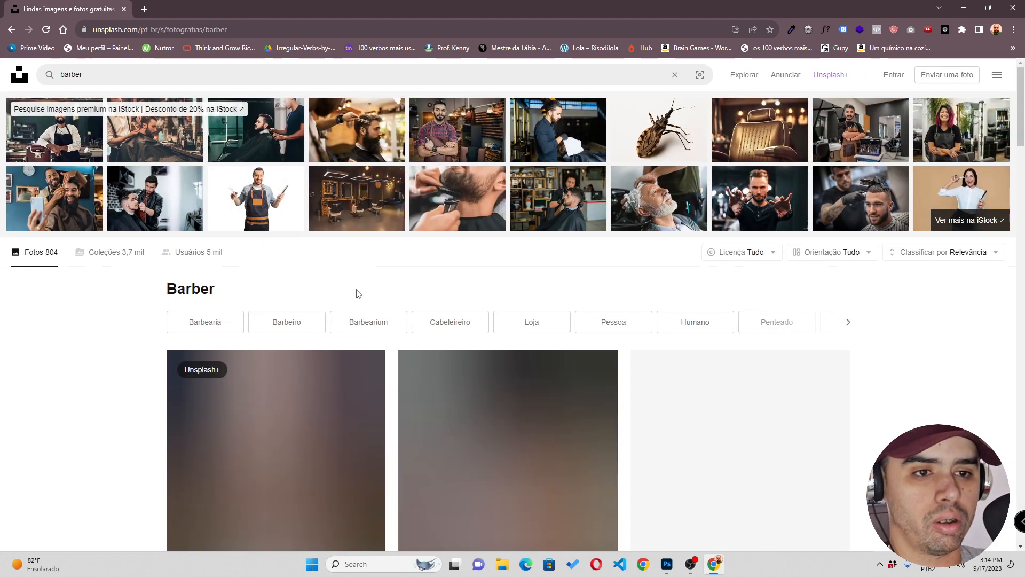
Look through the Unsplash barber photo results for pictures suited to the banner
{"action": "scroll", "coordinate": [378, 299], "scroll_direction": "down", "scroll_amount": 12}
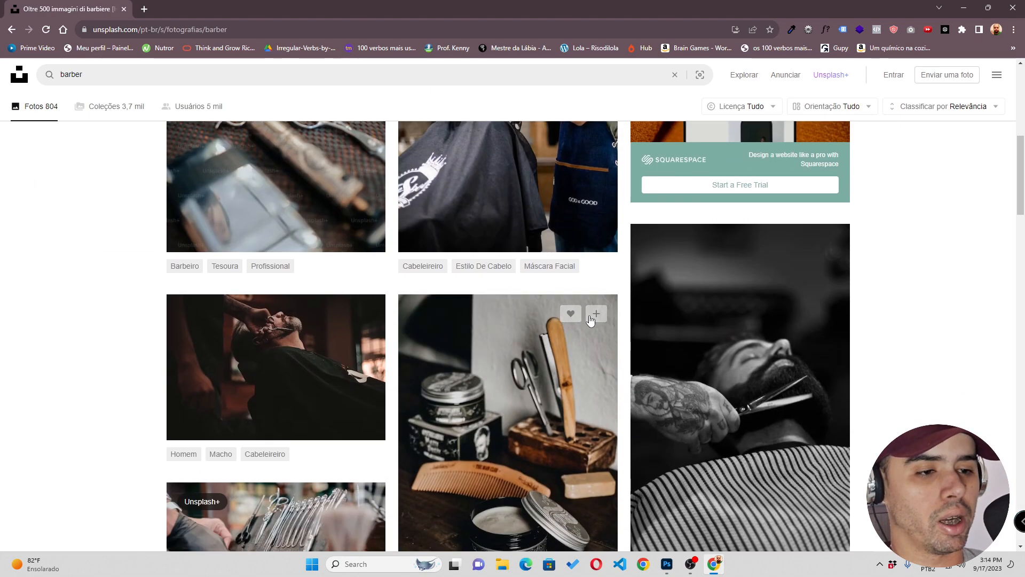
{"action": "scroll", "coordinate": [415, 288], "scroll_direction": "down", "scroll_amount": 9}
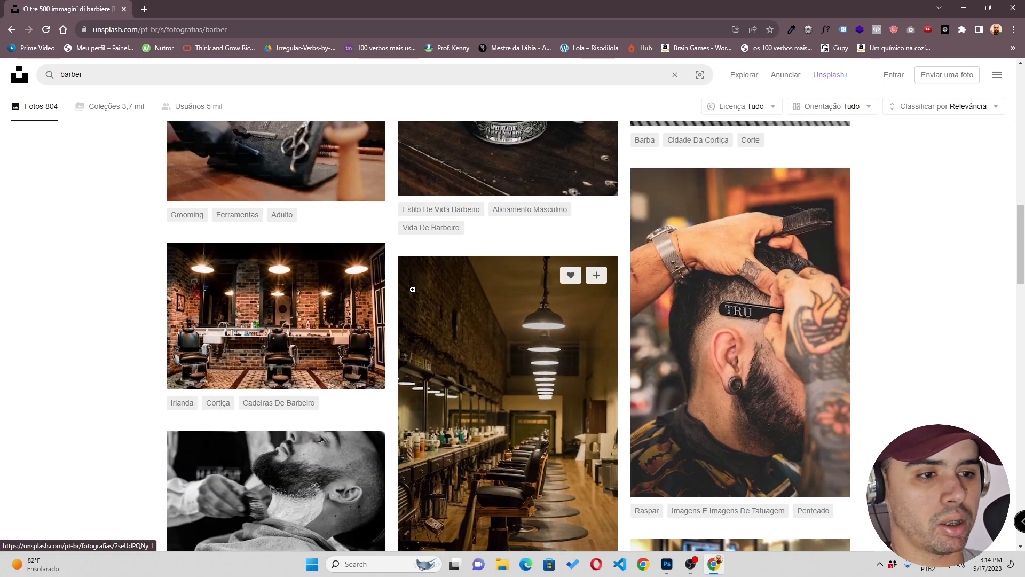
{"action": "scroll", "coordinate": [481, 299], "scroll_direction": "down", "scroll_amount": 5}
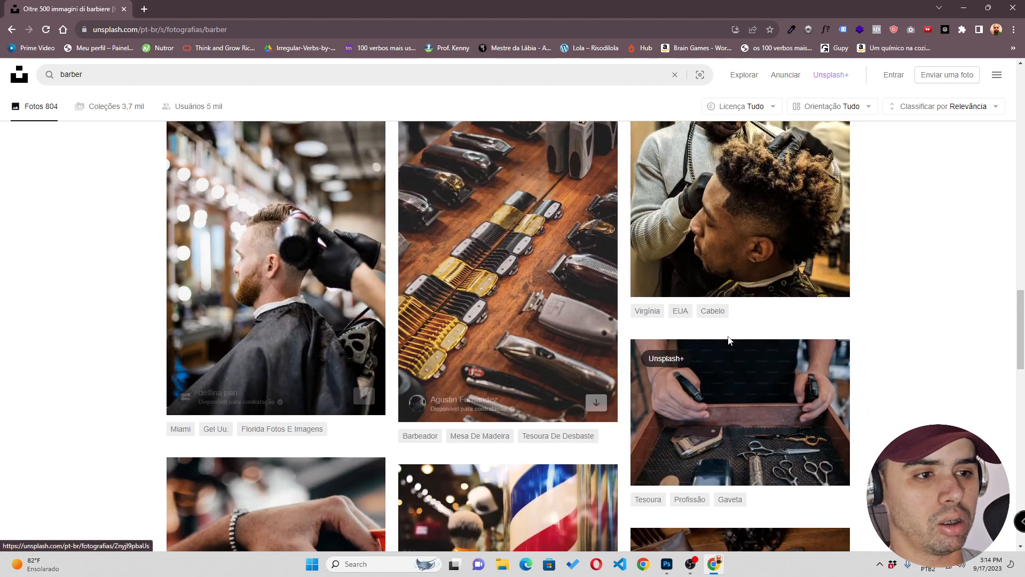
{"action": "scroll", "coordinate": [540, 350], "scroll_direction": "down", "scroll_amount": 8}
{"action": "scroll", "coordinate": [522, 334], "scroll_direction": "up", "scroll_amount": 7}
{"action": "scroll", "coordinate": [520, 336], "scroll_direction": "down", "scroll_amount": 9}
{"action": "scroll", "coordinate": [521, 335], "scroll_direction": "down", "scroll_amount": 5}
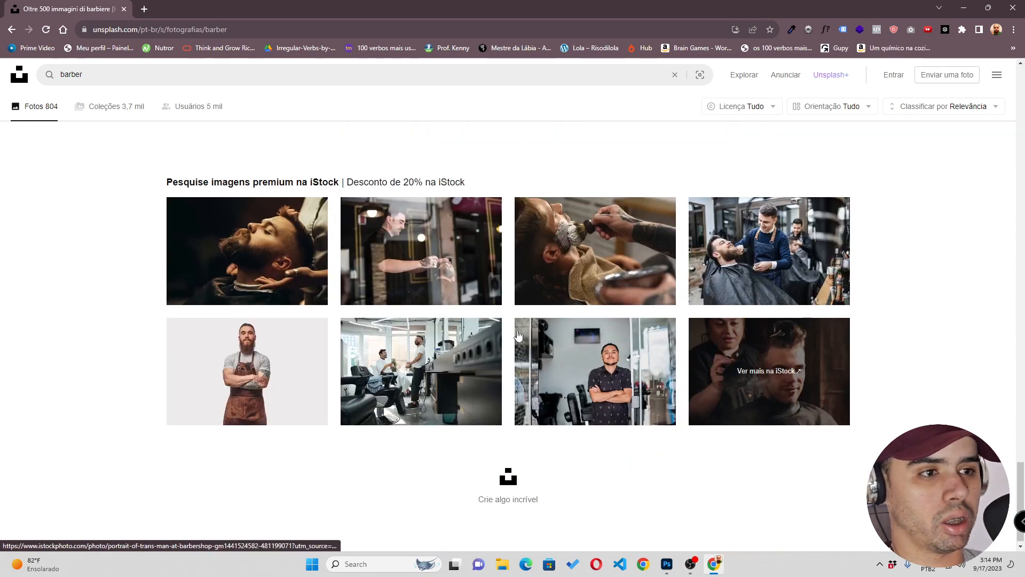
{"action": "scroll", "coordinate": [493, 337], "scroll_direction": "up", "scroll_amount": 15}
{"action": "scroll", "coordinate": [493, 337], "scroll_direction": "up", "scroll_amount": 10}
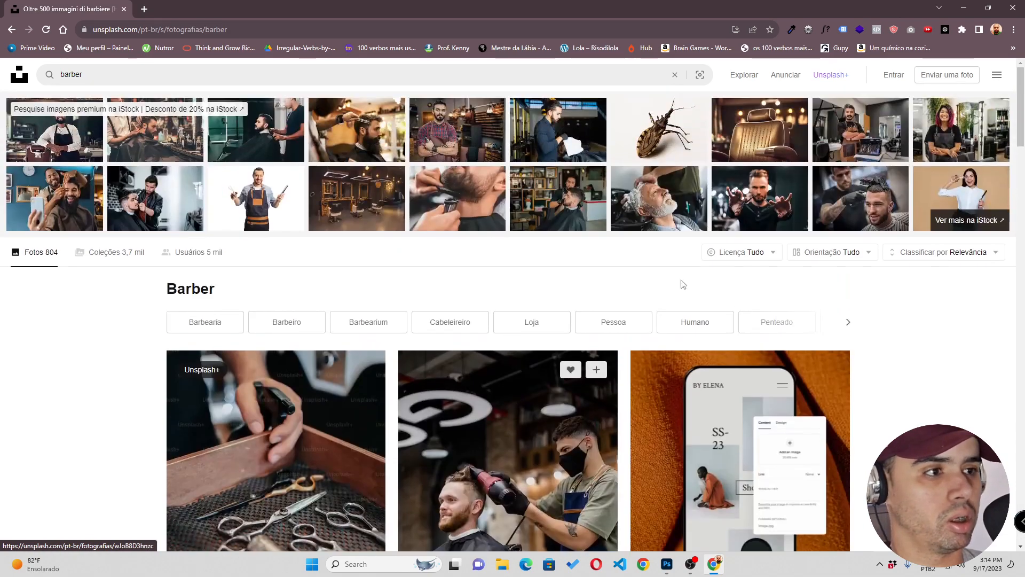
Filter the barber photo results to horizontal orientation
{"action": "left_click", "coordinate": [770, 258]}
{"action": "left_click", "coordinate": [834, 254]}
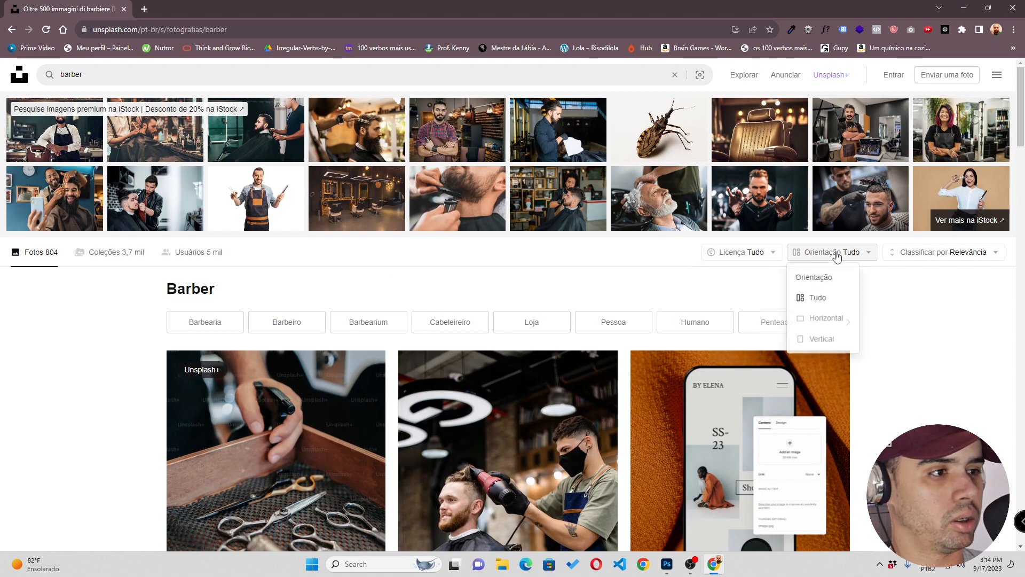
{"action": "left_click", "coordinate": [819, 318]}
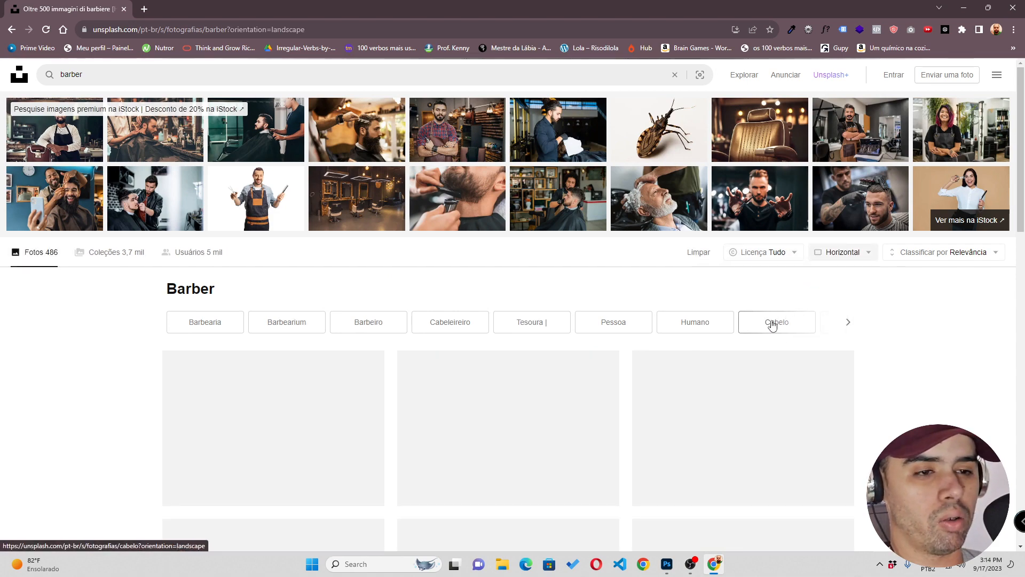
Download the free photo of the brick-walled barbershop interior with three chairs and save it as a JPEG in the Pictures folder
{"action": "scroll", "coordinate": [290, 343], "scroll_direction": "down", "scroll_amount": 5}
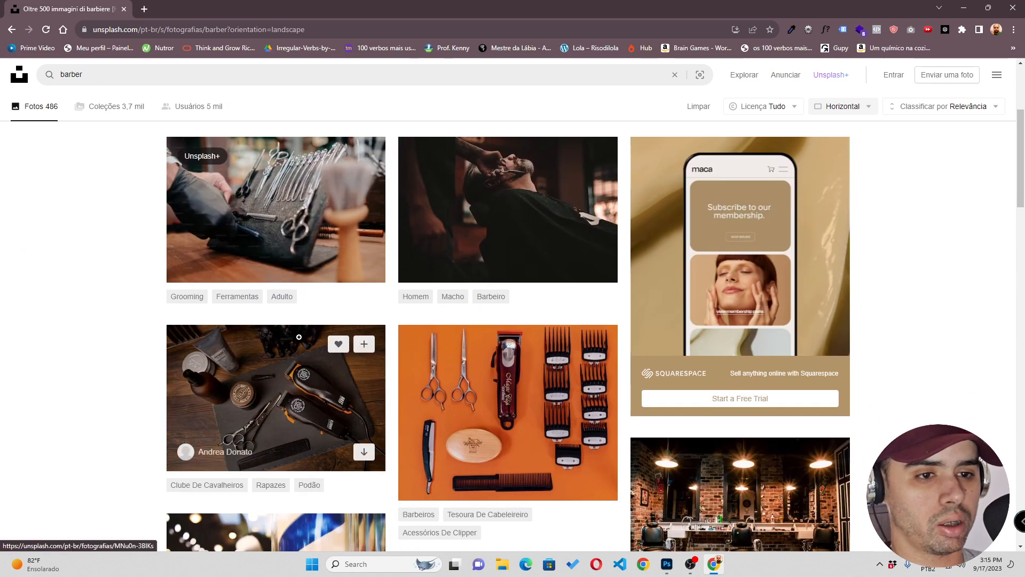
{"action": "scroll", "coordinate": [398, 304], "scroll_direction": "down", "scroll_amount": 4}
{"action": "scroll", "coordinate": [398, 302], "scroll_direction": "up", "scroll_amount": 1}
{"action": "scroll", "coordinate": [398, 303], "scroll_direction": "up", "scroll_amount": 4}
{"action": "scroll", "coordinate": [398, 302], "scroll_direction": "down", "scroll_amount": 4}
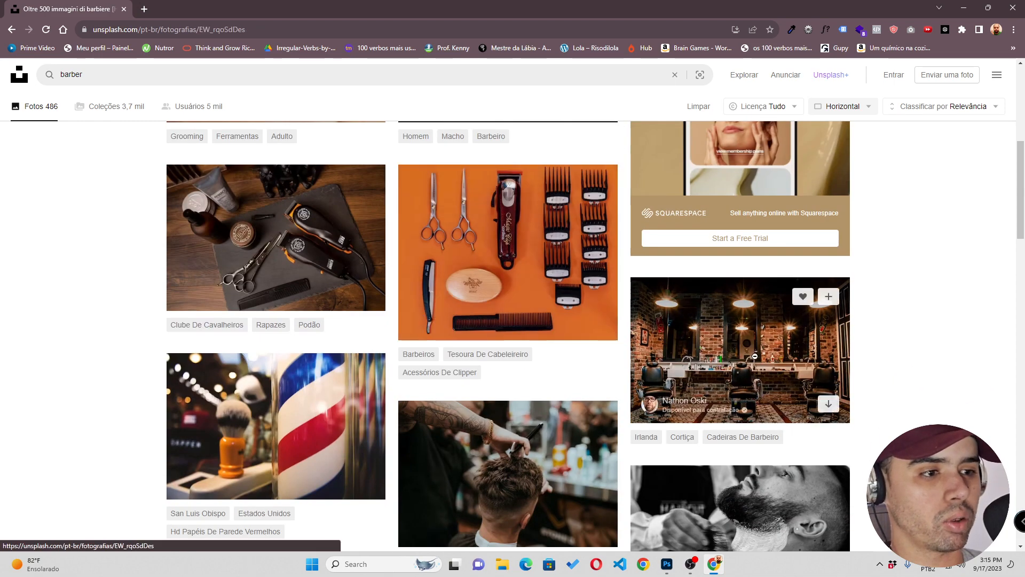
{"action": "left_click", "coordinate": [755, 355]}
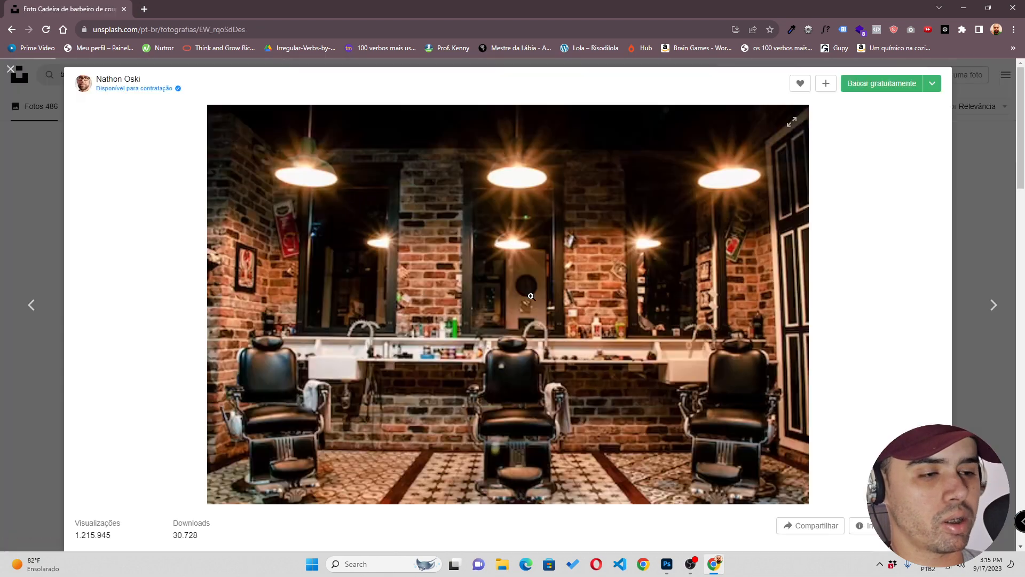
{"action": "left_click", "coordinate": [882, 86]}
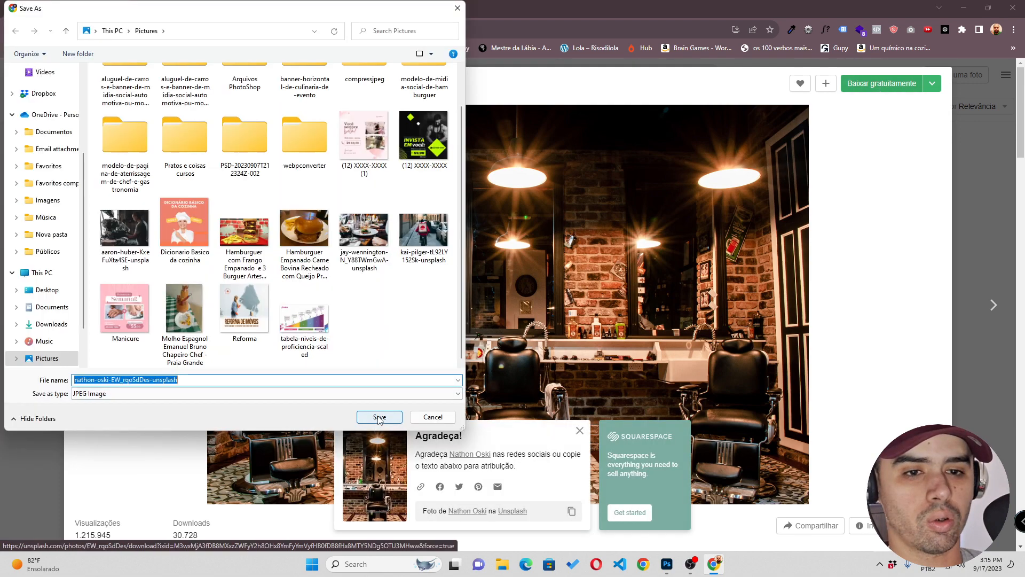
{"action": "left_click", "coordinate": [379, 417]}
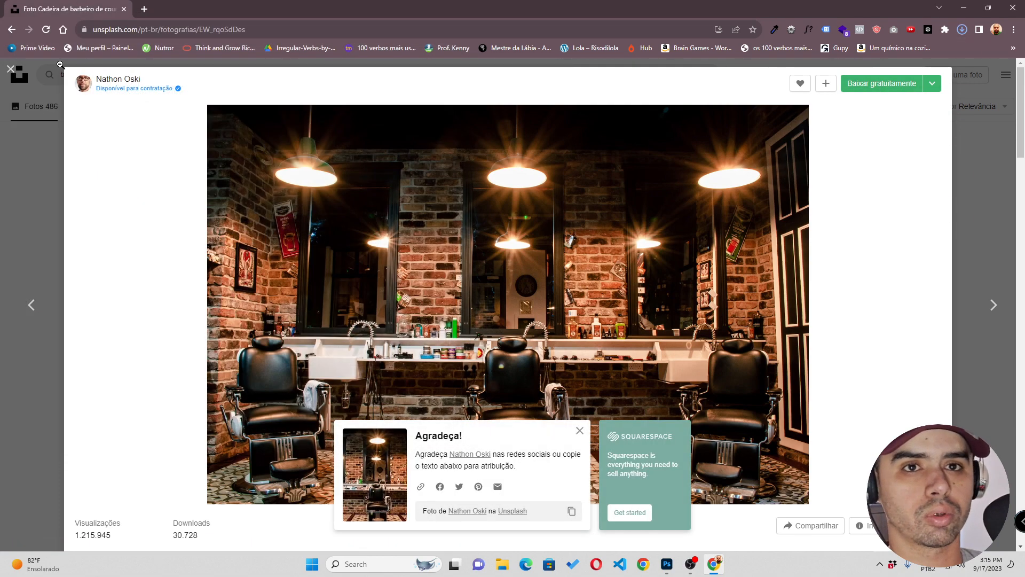
Download the free photo of a woman barber cutting a client's hair and save it as a JPEG in the Pictures folder
{"action": "left_click", "coordinate": [18, 162]}
{"action": "scroll", "coordinate": [373, 374], "scroll_direction": "down", "scroll_amount": 3}
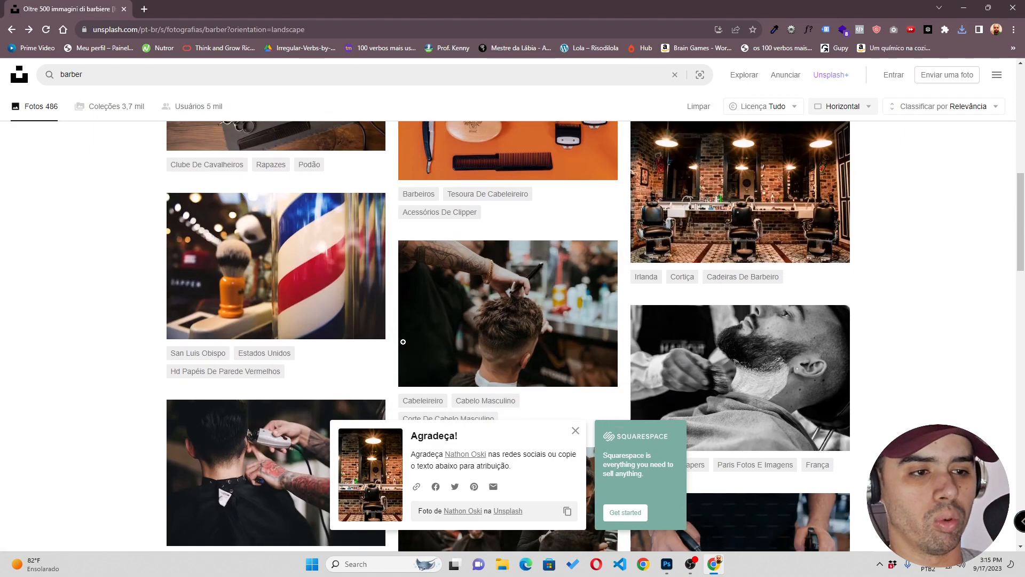
{"action": "scroll", "coordinate": [403, 342], "scroll_direction": "up", "scroll_amount": 7}
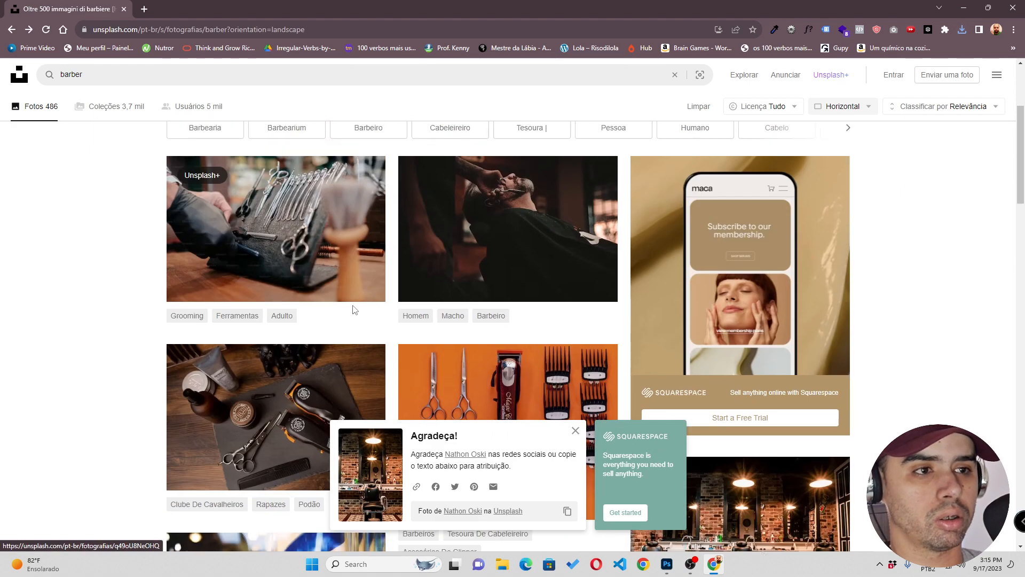
{"action": "scroll", "coordinate": [323, 362], "scroll_direction": "down", "scroll_amount": 10}
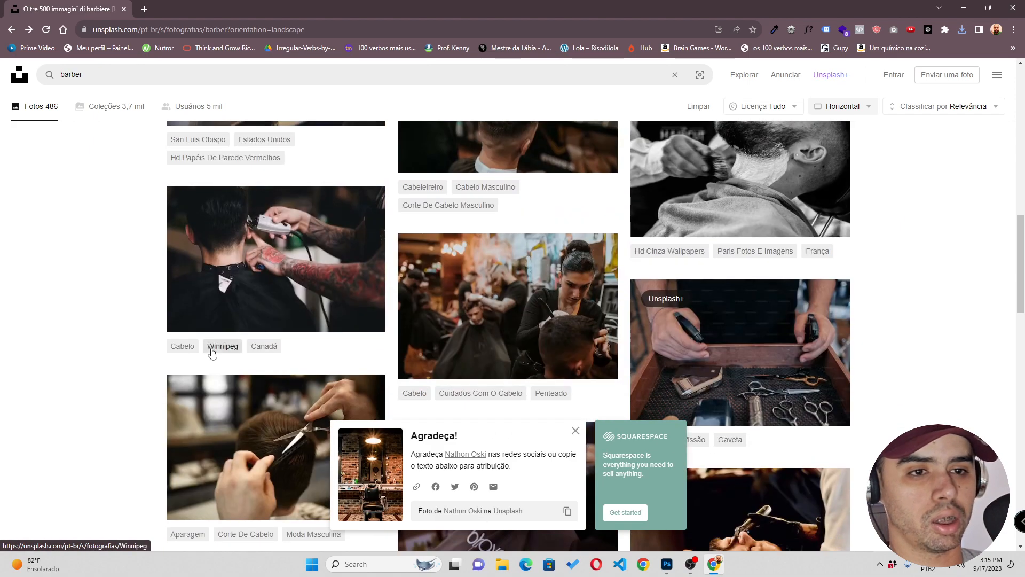
{"action": "scroll", "coordinate": [224, 215], "scroll_direction": "down", "scroll_amount": 4}
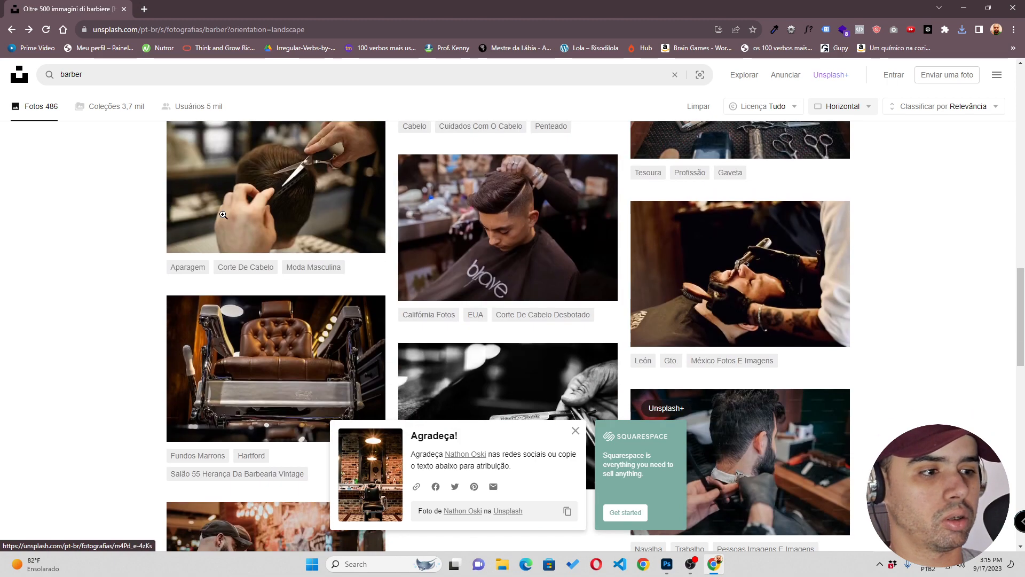
{"action": "scroll", "coordinate": [223, 215], "scroll_direction": "up", "scroll_amount": 5}
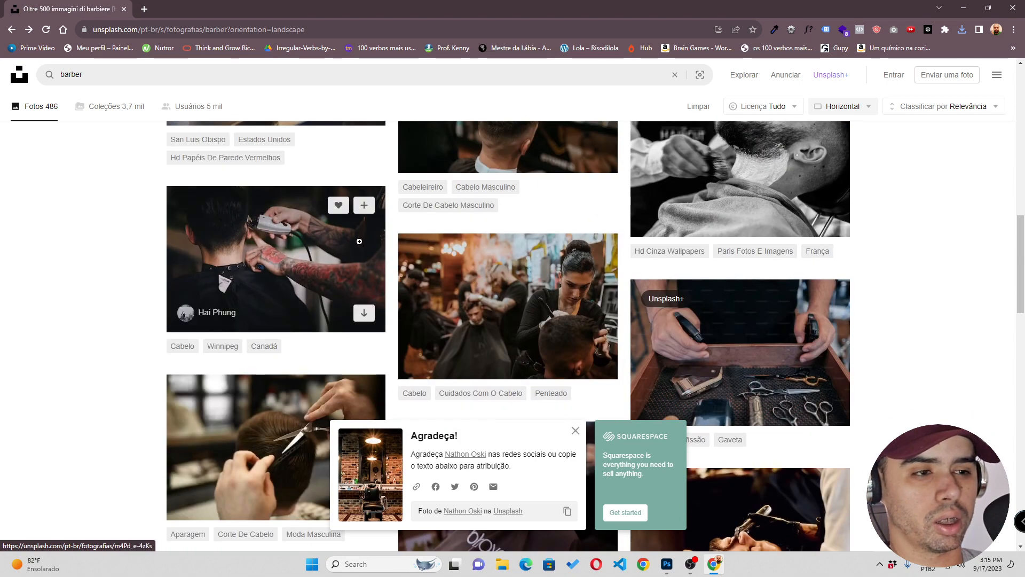
{"action": "left_click", "coordinate": [507, 299]}
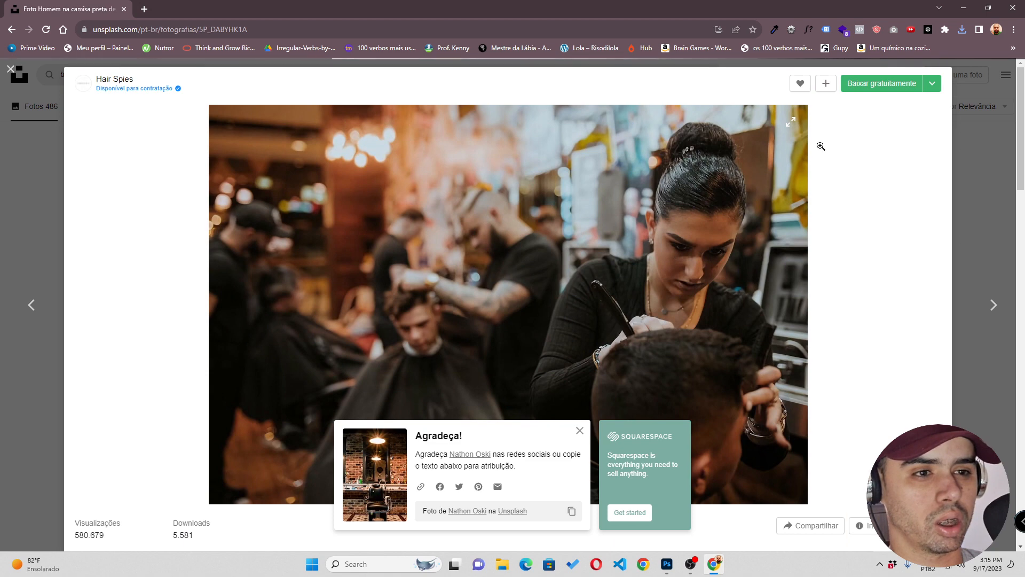
{"action": "left_click", "coordinate": [880, 85]}
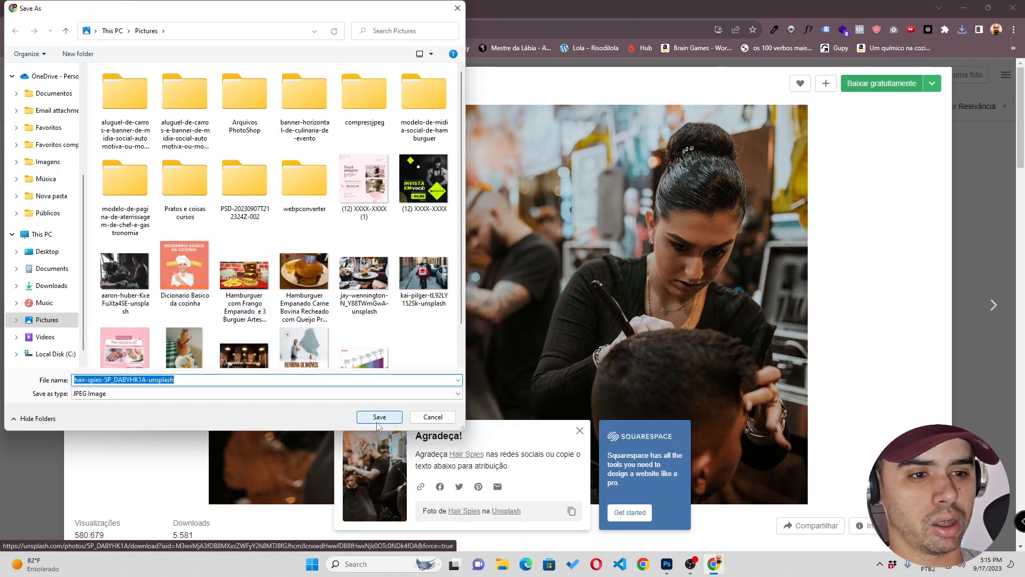
{"action": "left_click", "coordinate": [375, 419]}
Switch to Photoshop and place the woman barber photo from the Pictures folder into the untitled banner document
{"action": "left_click", "coordinate": [939, 53]}
{"action": "left_click", "coordinate": [964, 7]}
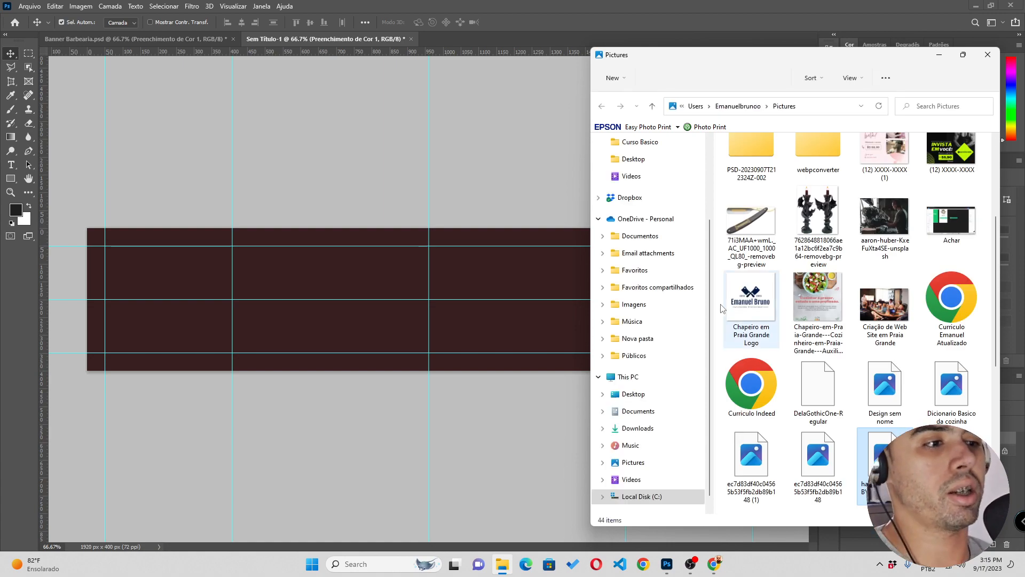
{"action": "key", "text": "super+Up"}
{"action": "left_click", "coordinate": [988, 8]}
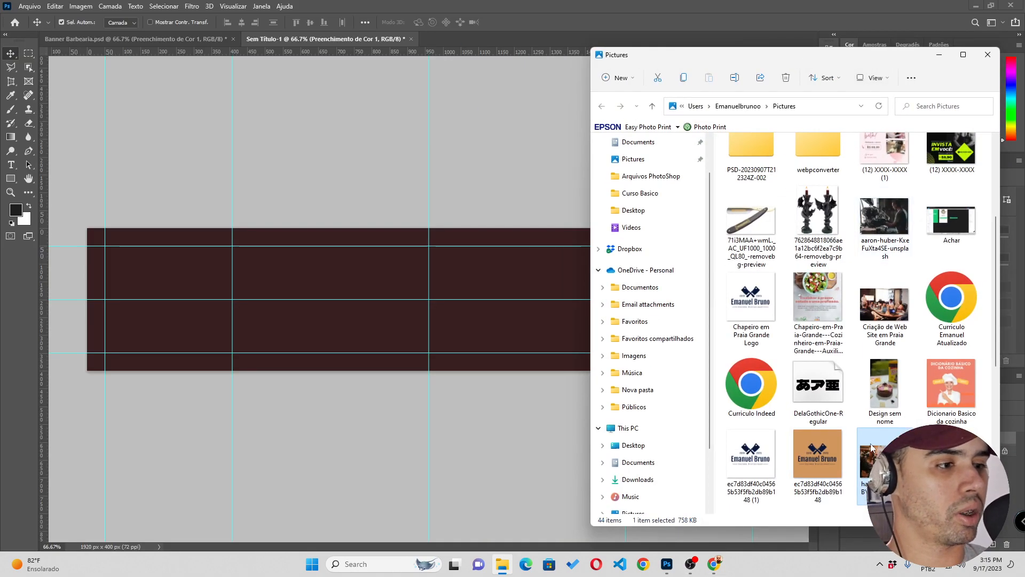
{"action": "left_click", "coordinate": [256, 283]}
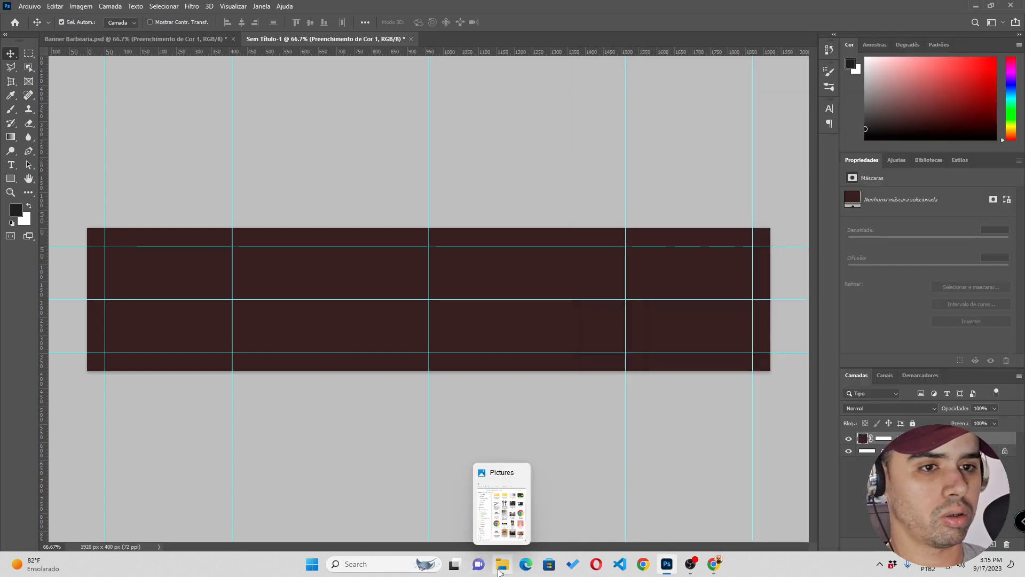
{"action": "left_click", "coordinate": [494, 570]}
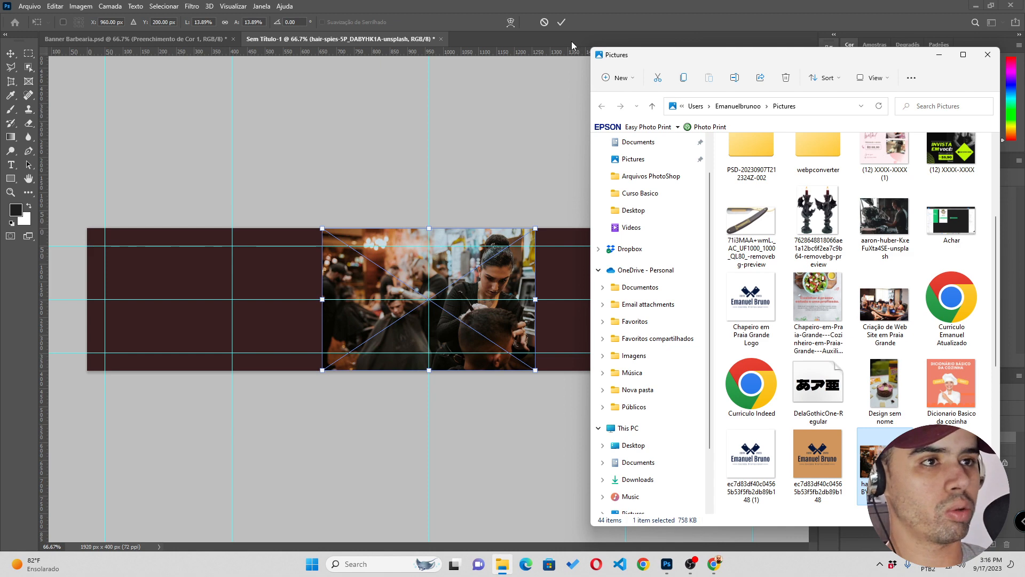
{"action": "left_click", "coordinate": [560, 25]}
{"action": "left_click", "coordinate": [561, 22]}
Place the barbershop interior photo in the banner, setting it at the left end and the woman barber photo at the right end
{"action": "left_click", "coordinate": [502, 564]}
{"action": "left_click_drag", "start_coordinate": [929, 319], "coordinate": [238, 317]}
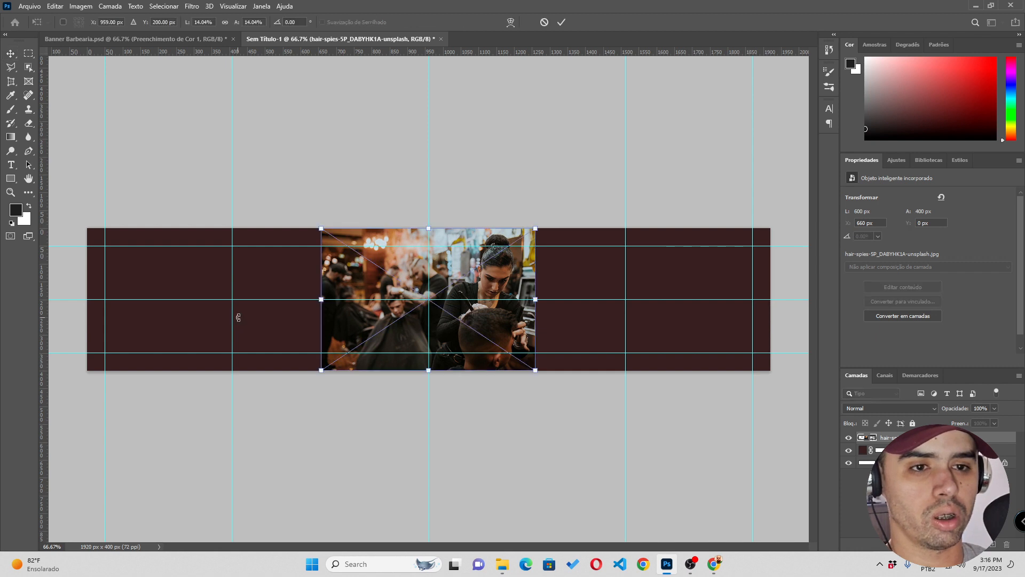
{"action": "key", "text": "Return"}
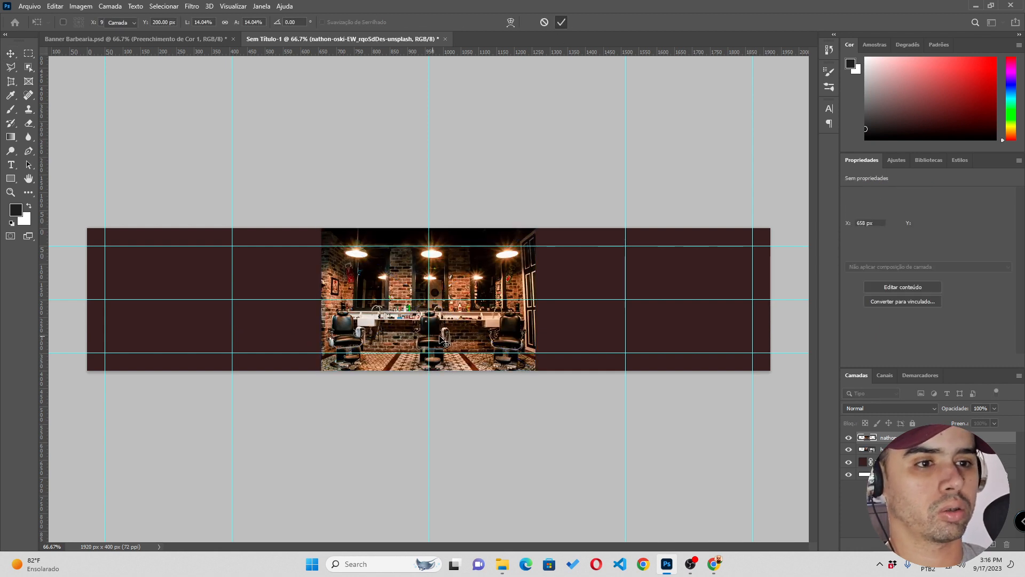
{"action": "left_click_drag", "start_coordinate": [436, 337], "coordinate": [207, 336]}
{"action": "left_click_drag", "start_coordinate": [323, 324], "coordinate": [721, 325]}
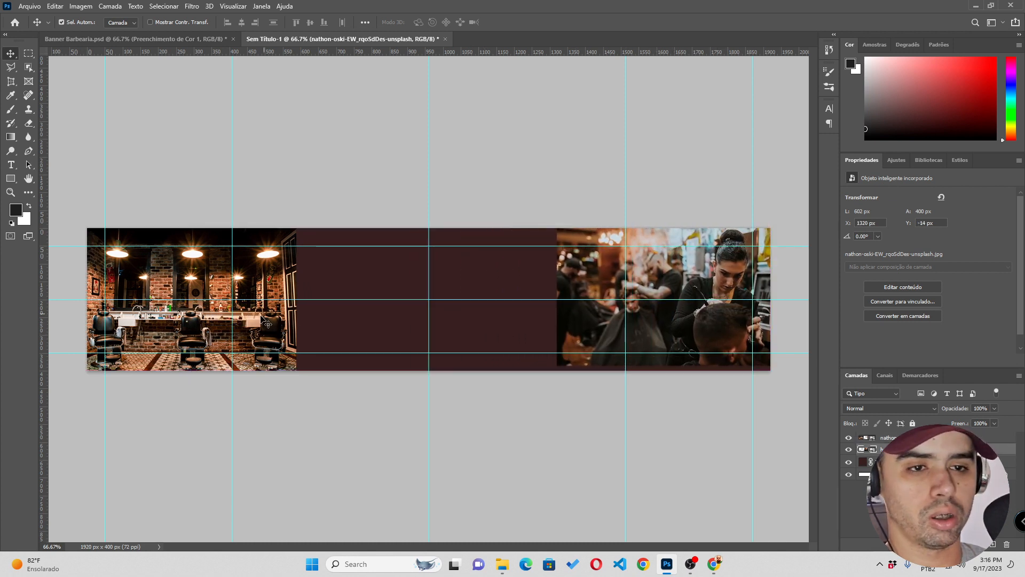
Scale the barbershop interior photo to about 28.64% and position it over the banner's left part, centred at about X 580, Y 186 px
{"action": "key", "text": "ctrl+t"}
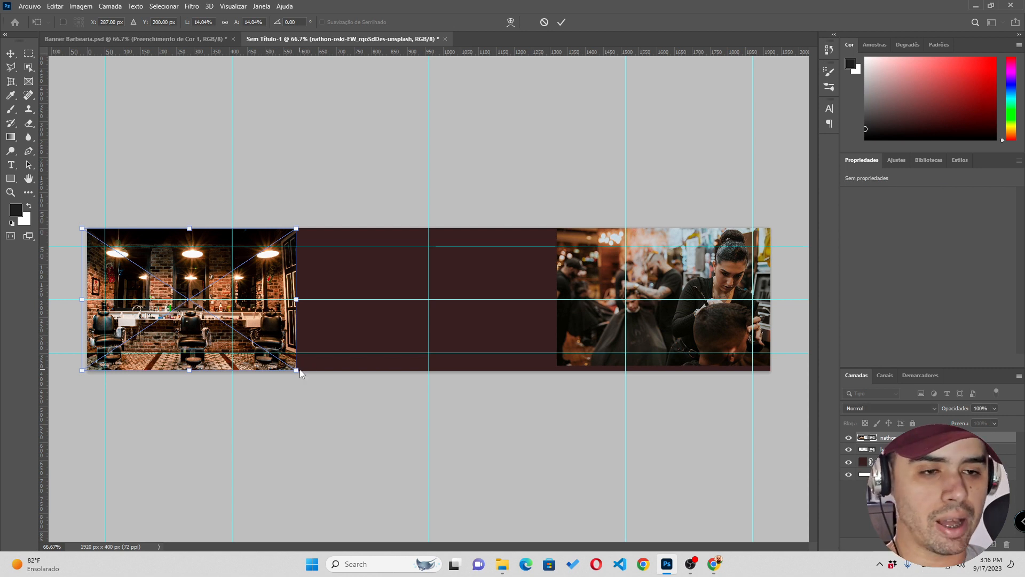
{"action": "left_click_drag", "start_coordinate": [295, 370], "coordinate": [387, 444]}
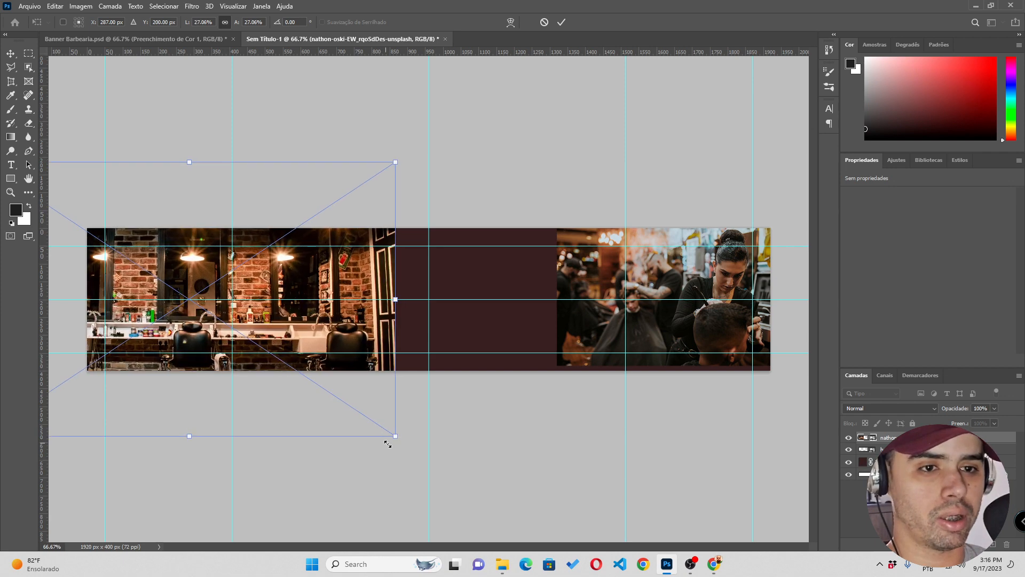
{"action": "left_click_drag", "start_coordinate": [380, 401], "coordinate": [420, 381]}
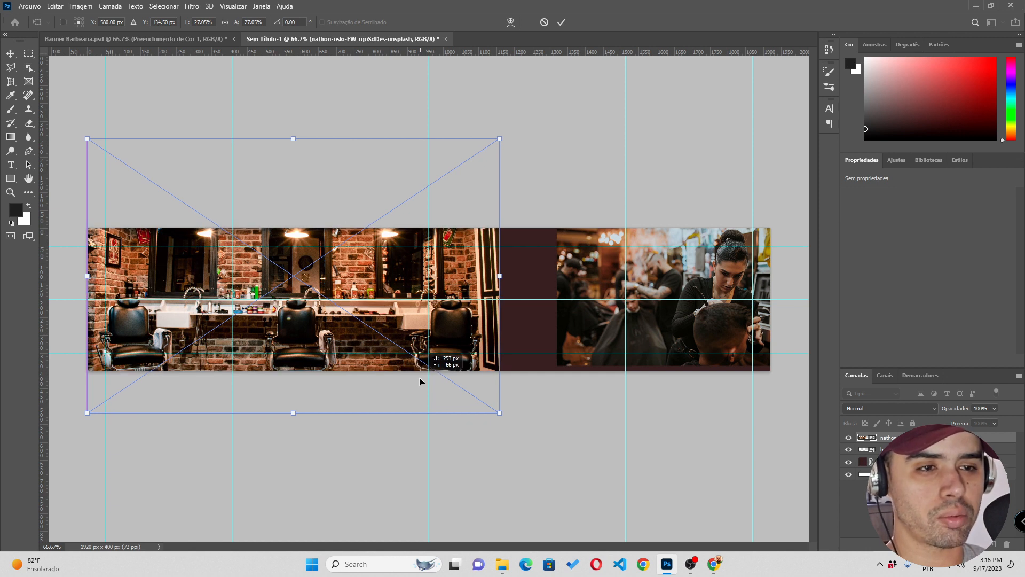
{"action": "left_click_drag", "start_coordinate": [501, 413], "coordinate": [517, 419]}
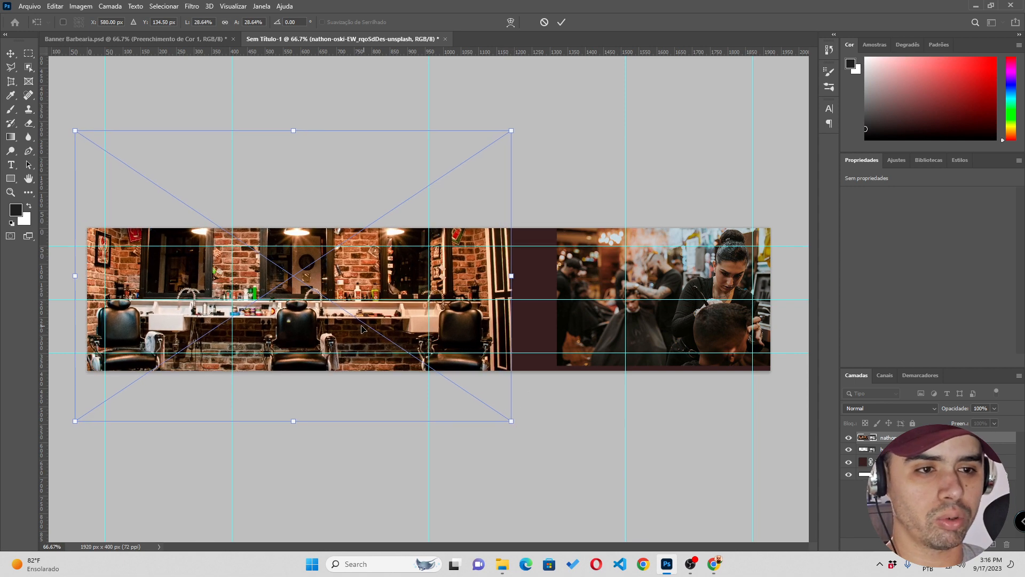
{"action": "left_click_drag", "start_coordinate": [359, 333], "coordinate": [359, 348]}
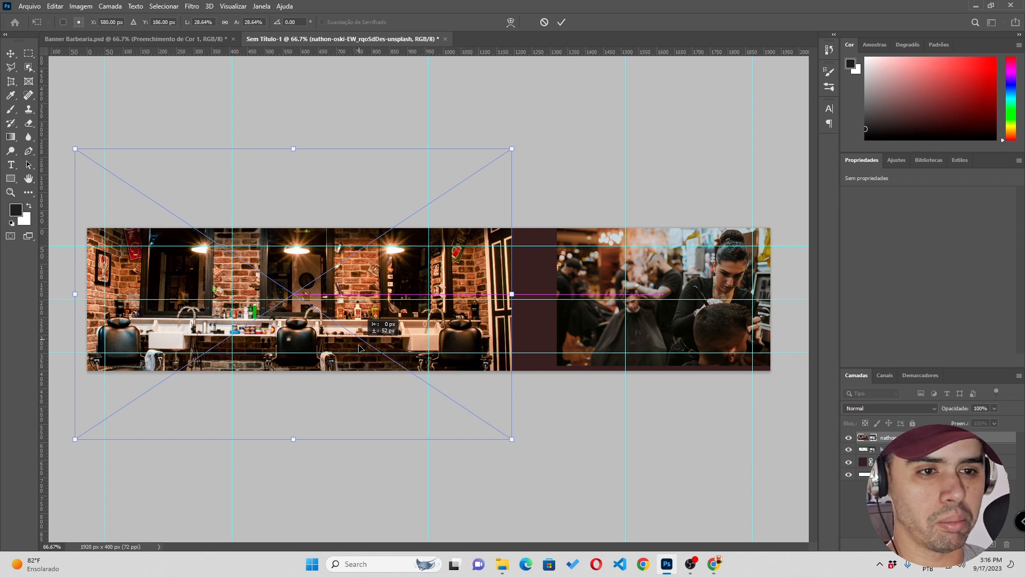
{"action": "left_click", "coordinate": [561, 23]}
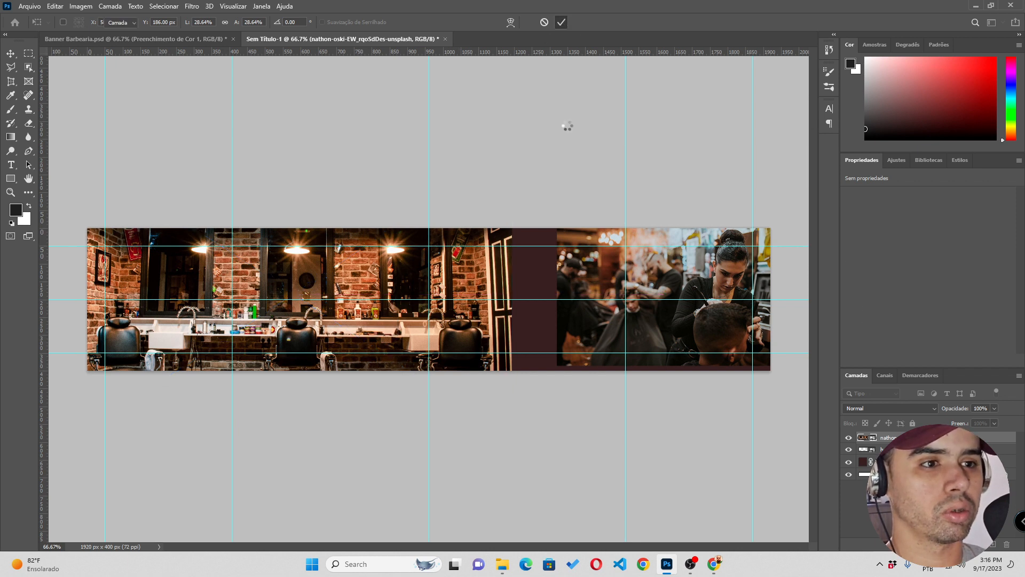
Scale the woman barber photo to about 22.99% and shift it to about X 1477.5 px so it fills the banner's right part
{"action": "key", "text": "ctrl+t"}
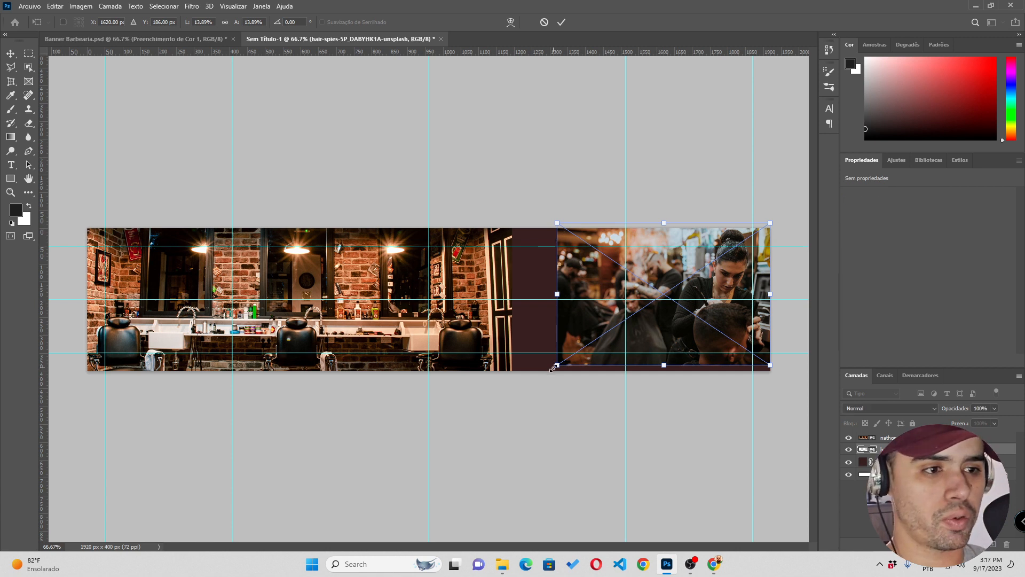
{"action": "left_click_drag", "start_coordinate": [553, 369], "coordinate": [488, 431]}
{"action": "left_click_drag", "start_coordinate": [672, 332], "coordinate": [627, 335]}
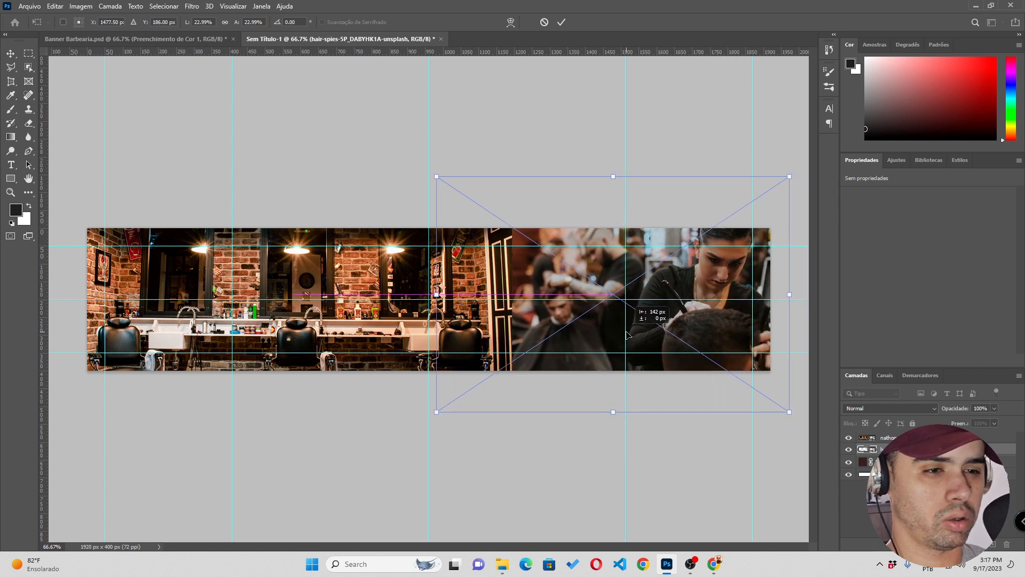
{"action": "left_click", "coordinate": [561, 22]}
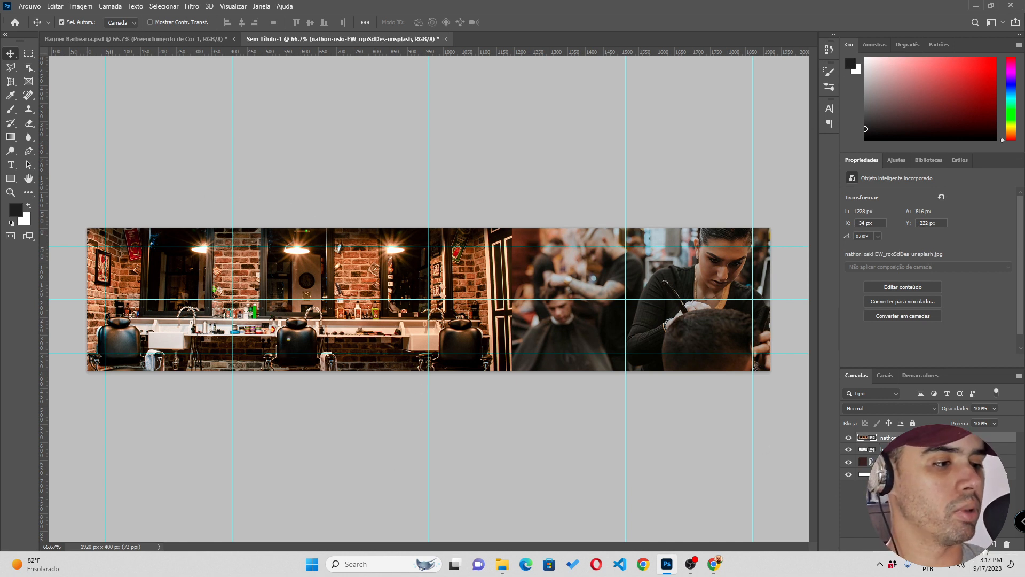
Add a layer mask to the barbershop interior photo and paint its right edge out with a 200 px black brush to blend both photos
{"action": "left_click", "coordinate": [951, 544]}
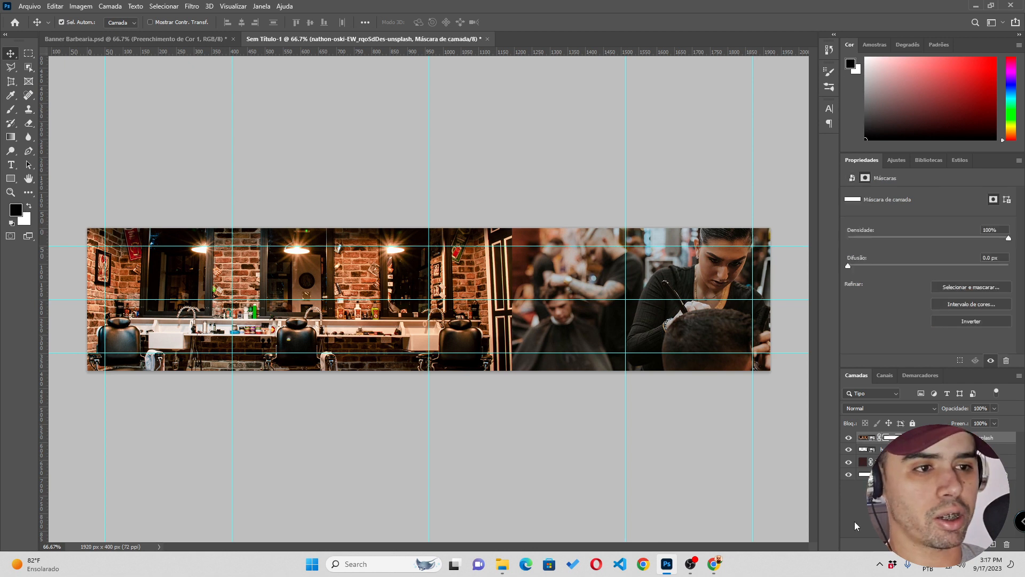
{"action": "key", "text": "b"}
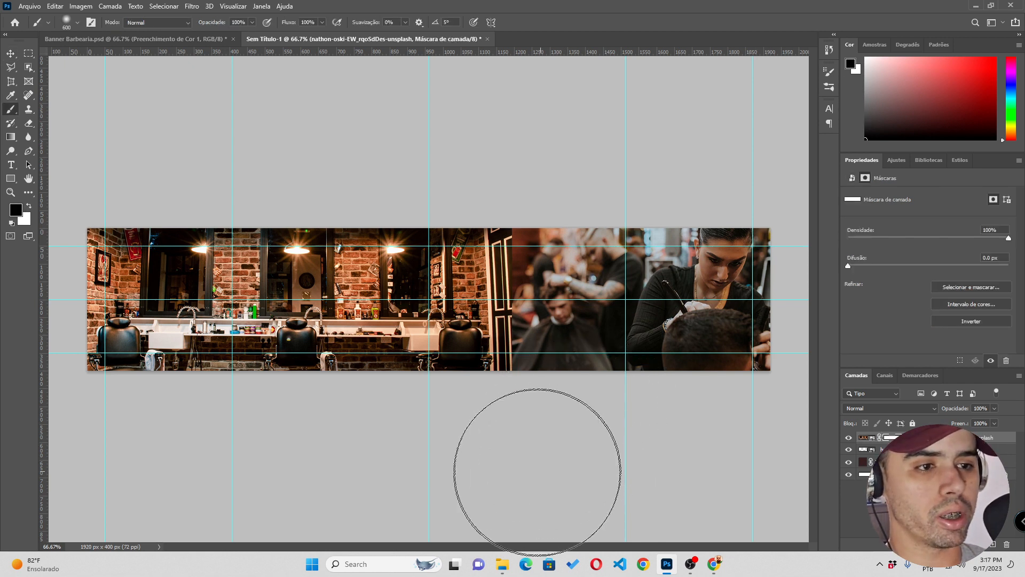
{"action": "key", "text": "bracketleft"}
{"action": "key", "text": "bracketleft"}
{"action": "key", "text": "bracketright"}
{"action": "key", "text": "bracketright"}
{"action": "key", "text": "bracketright"}
{"action": "key", "text": "bracketleft"}
{"action": "key", "text": "bracketleft"}
{"action": "key", "text": "bracketleft"}
{"action": "key", "text": "bracketleft"}
{"action": "mouse_move", "coordinate": [511, 420]}
{"action": "left_mouse_down"}
{"action": "mouse_move", "coordinate": [506, 188]}
{"action": "mouse_move", "coordinate": [513, 453]}
{"action": "left_mouse_up"}
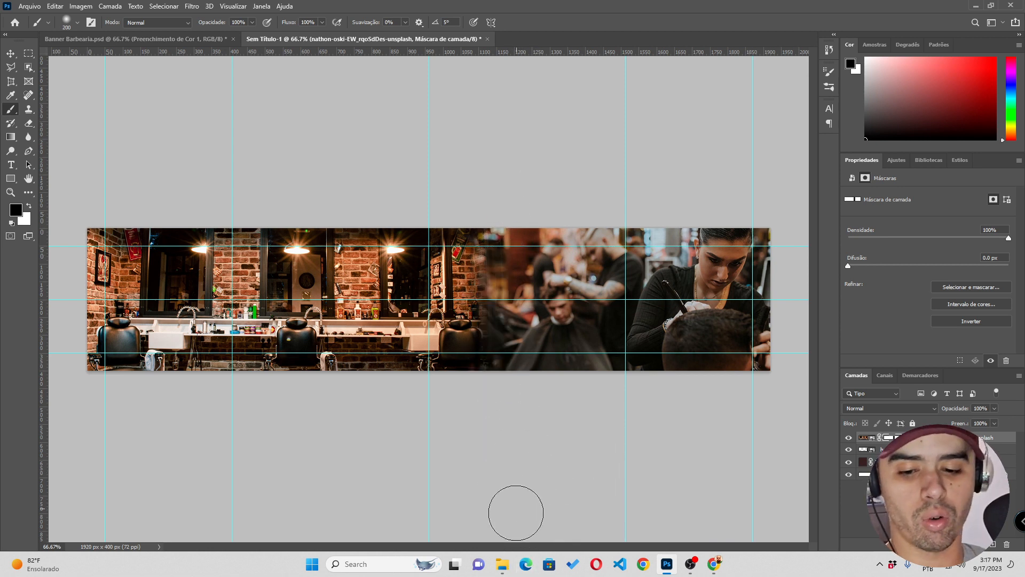
Convert the barbershop interior and woman barber photo layers together into one smart object
{"action": "key", "text": "v"}
{"action": "left_click", "coordinate": [526, 498]}
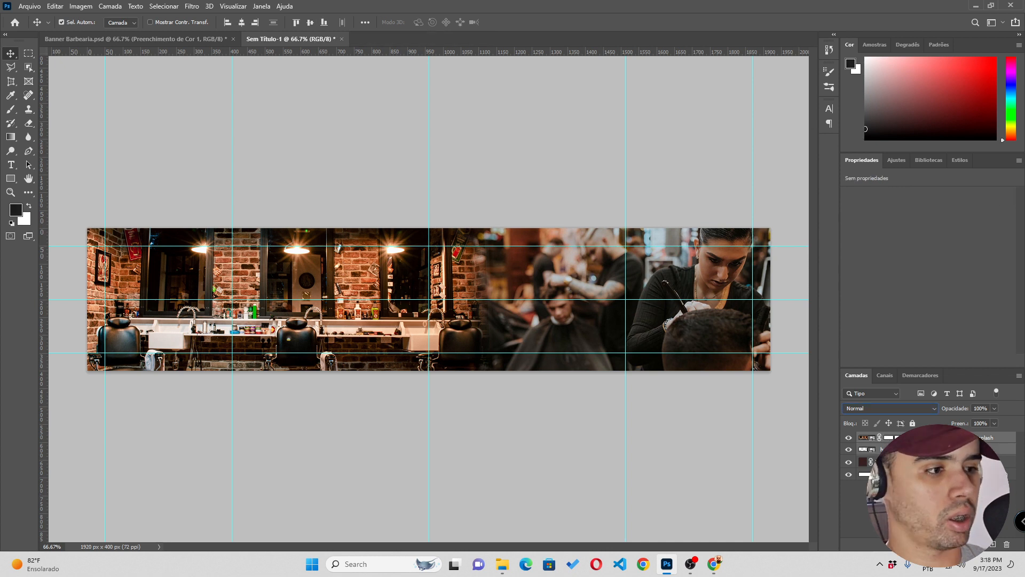
{"action": "left_click", "coordinate": [929, 449]}
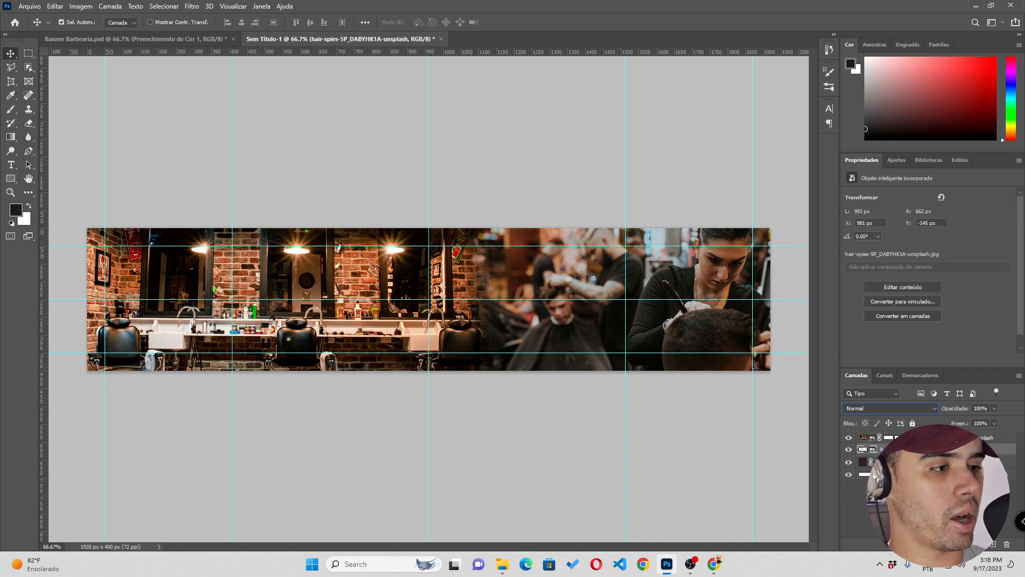
{"action": "left_click", "coordinate": [1003, 442], "text": "shift"}
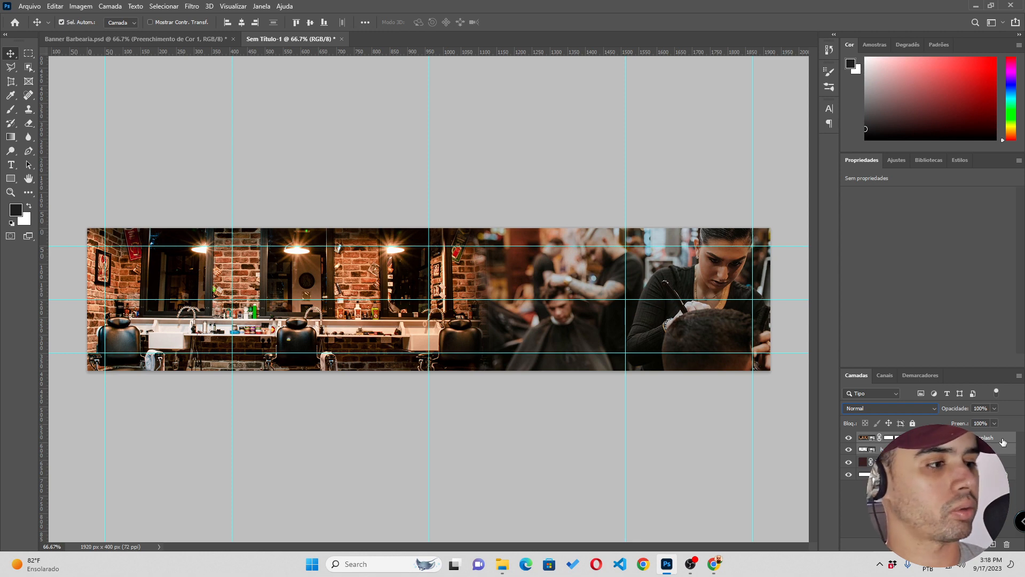
{"action": "right_click", "coordinate": [1003, 441]}
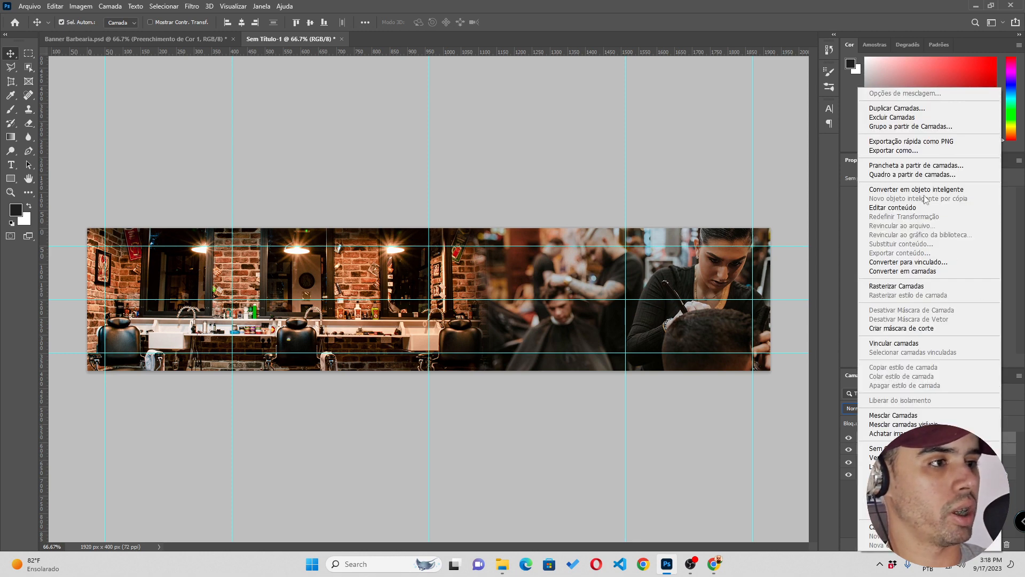
{"action": "left_click", "coordinate": [916, 189]}
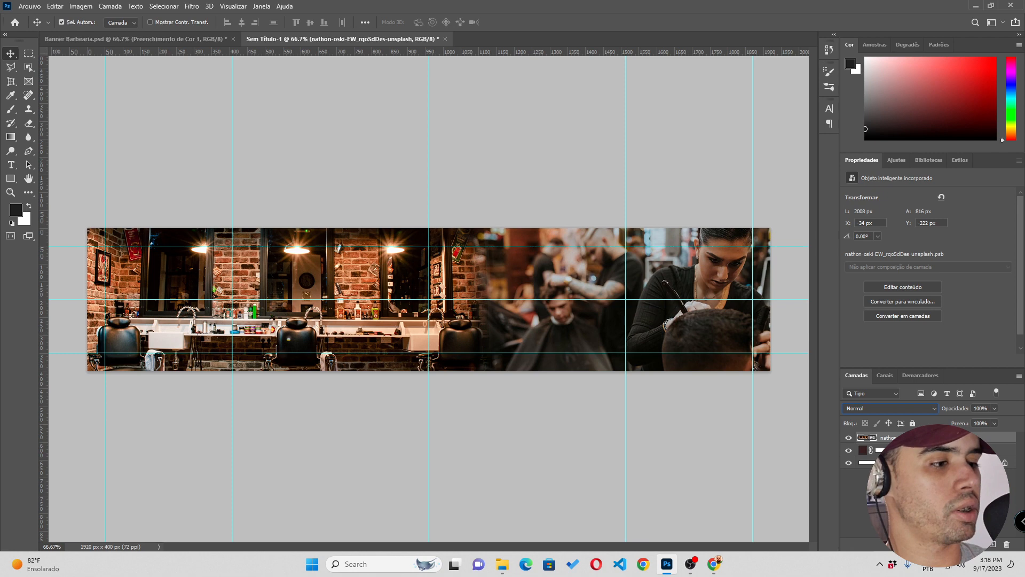
Set the combined photo layer's blend mode to Luz Indireta (Soft Light) and hide the guides
{"action": "left_click", "coordinate": [892, 408]}
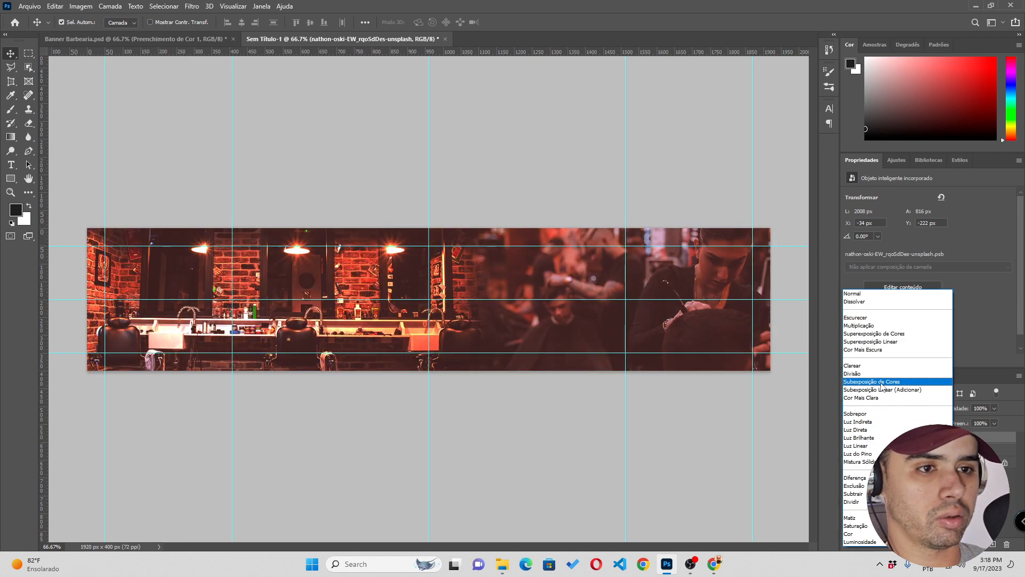
{"action": "left_click", "coordinate": [876, 422]}
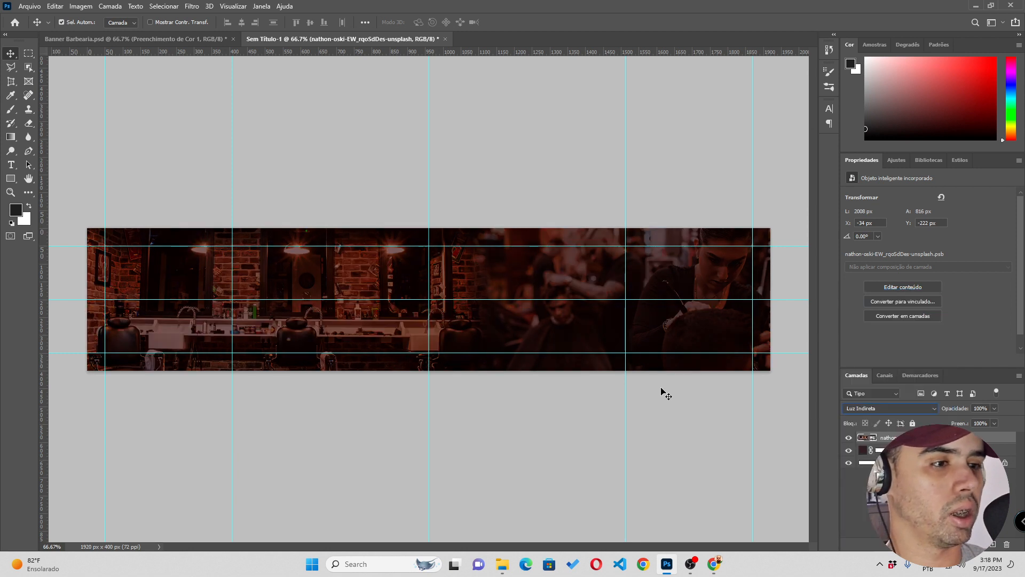
{"action": "key", "text": "super+space"}
{"action": "key", "text": "ctrl+semicolon"}
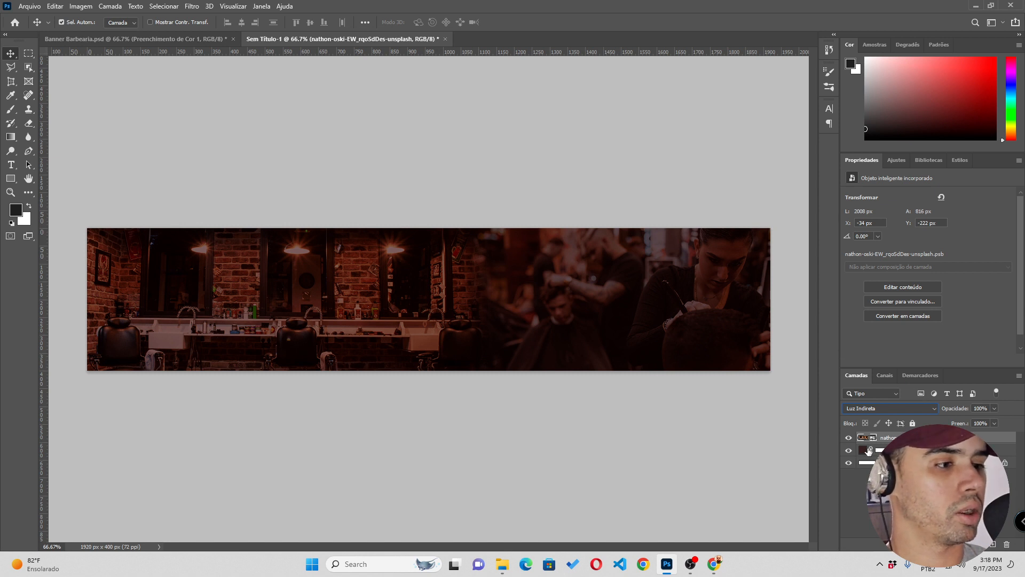
Duplicate the dark brown fill layer, place the copy above the combined photos and set its opacity to 50%
{"action": "left_click", "coordinate": [916, 450]}
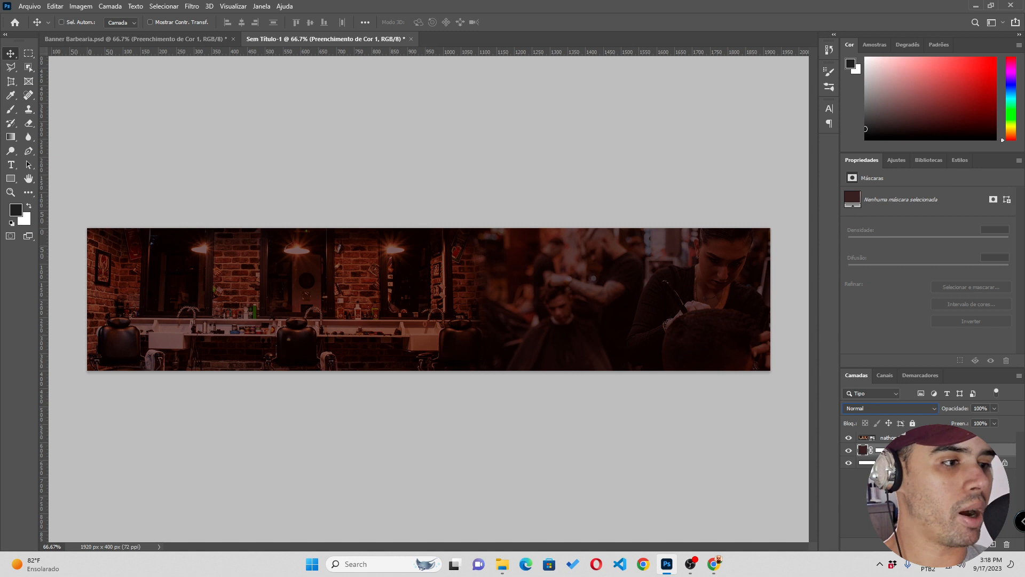
{"action": "key", "text": "ctrl+j"}
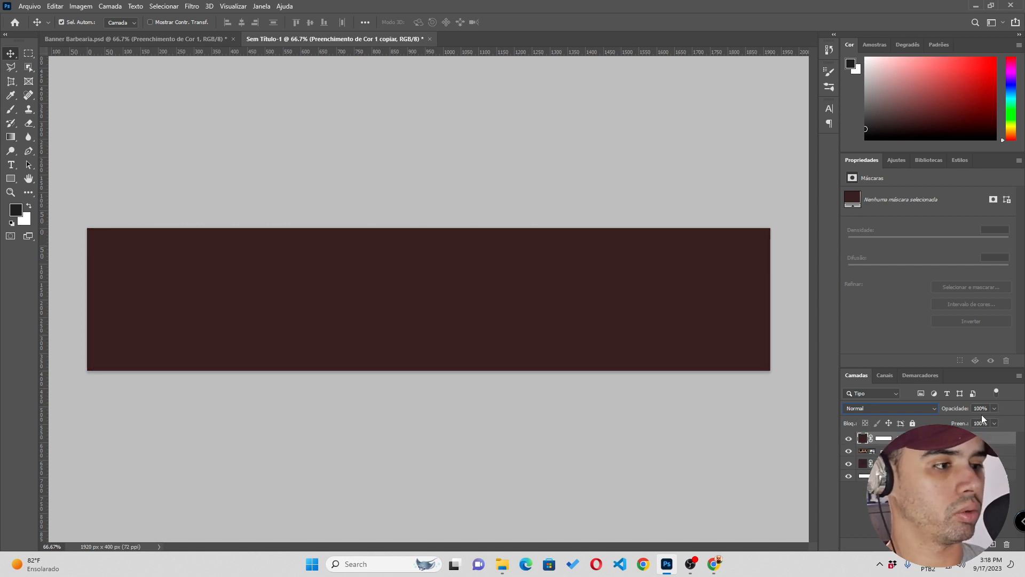
{"action": "key", "text": "3"}
{"action": "key", "text": "7"}
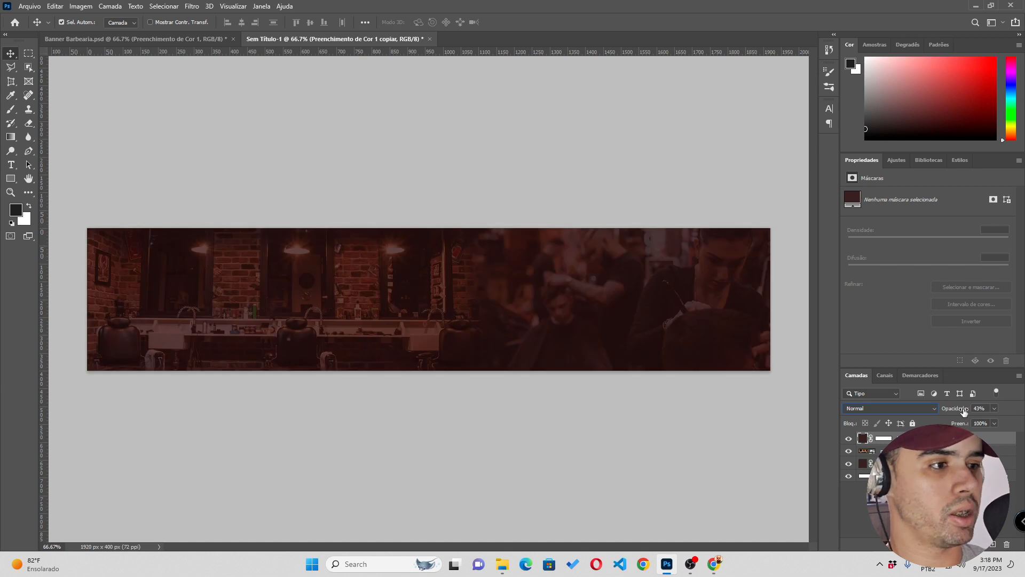
{"action": "left_click_drag", "start_coordinate": [954, 409], "coordinate": [959, 411]}
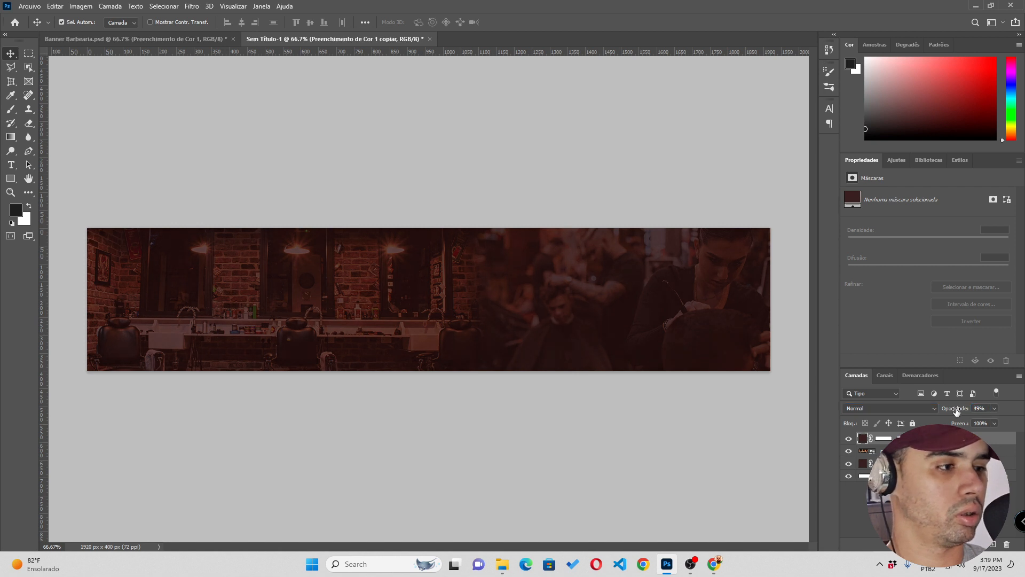
{"action": "left_click", "coordinate": [957, 409]}
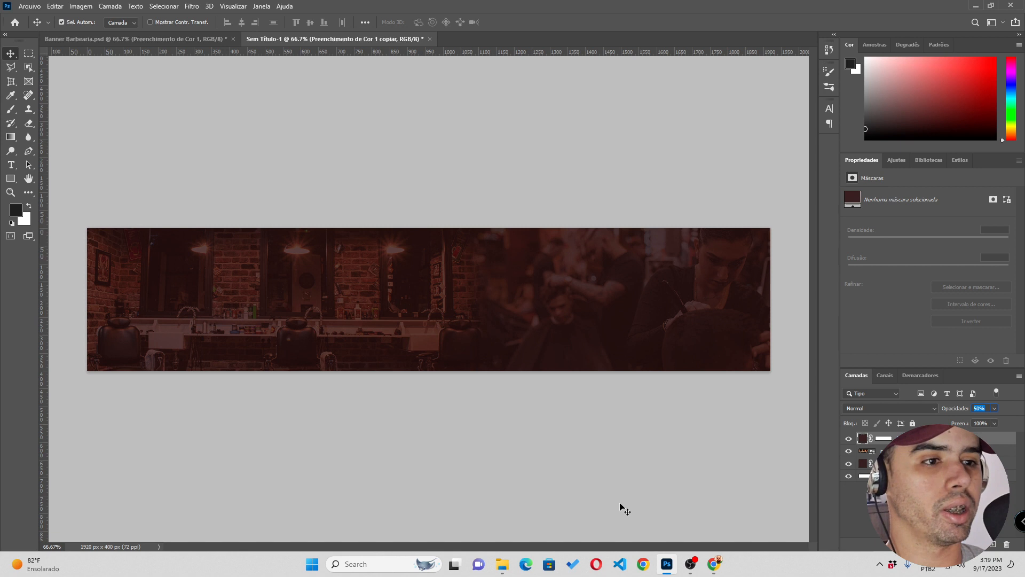
In Banner Barbearia.psd, examine how the background photo layer contributes to the finished banner by hiding and showing it
{"action": "key", "text": "ctrl+Tab"}
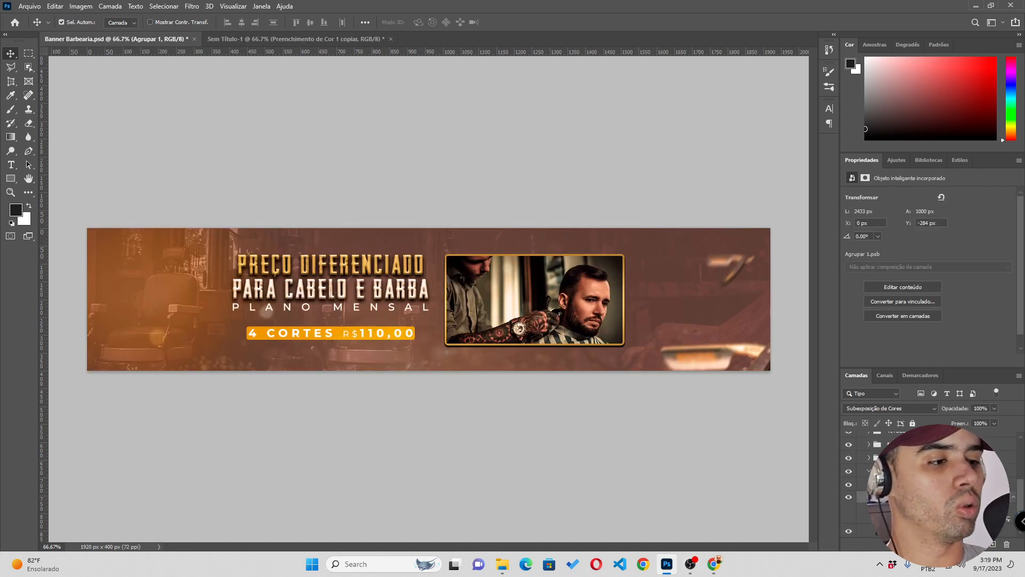
{"action": "left_click", "coordinate": [850, 498]}
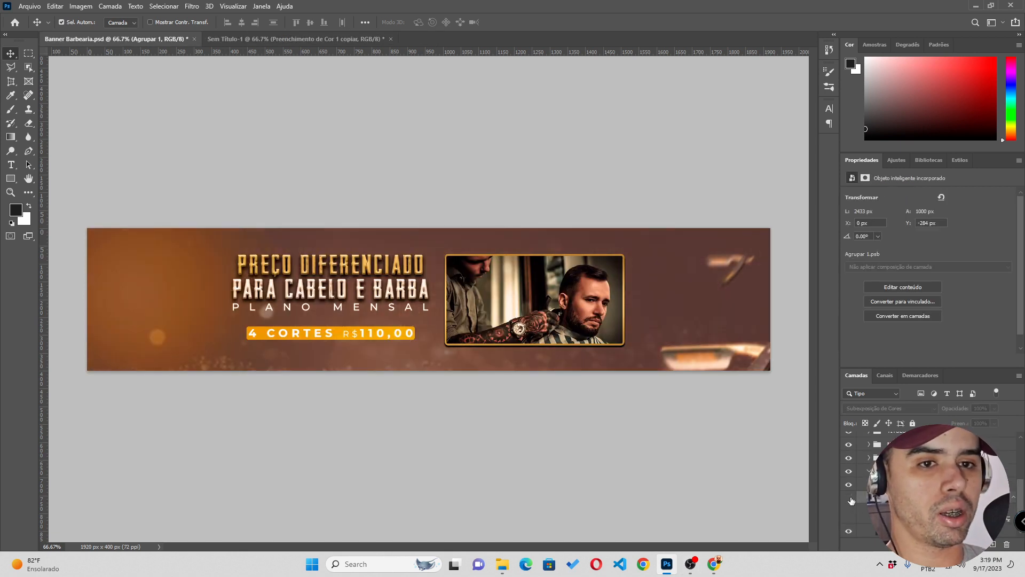
{"action": "left_click", "coordinate": [850, 498]}
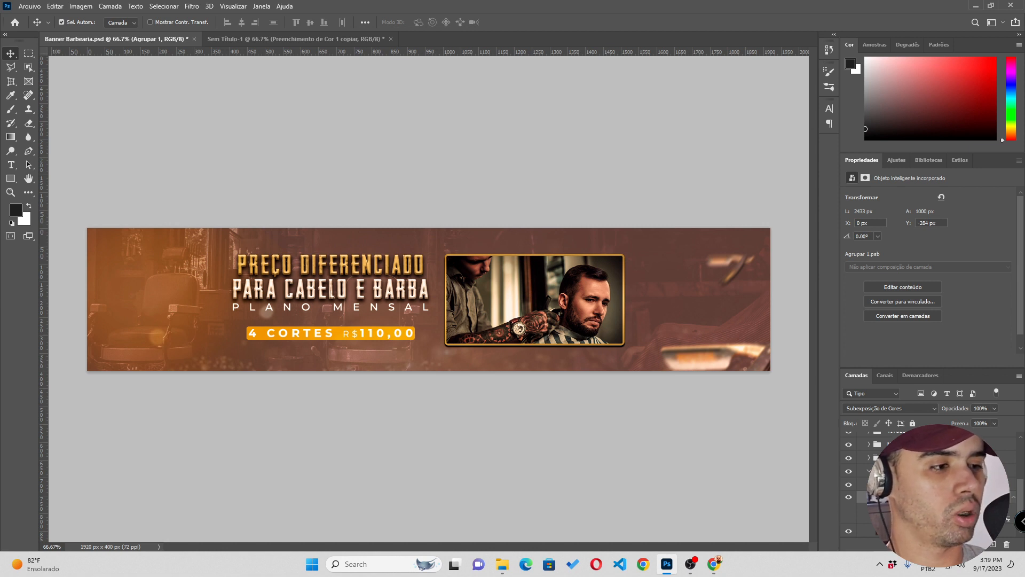
{"action": "left_click", "coordinate": [869, 472]}
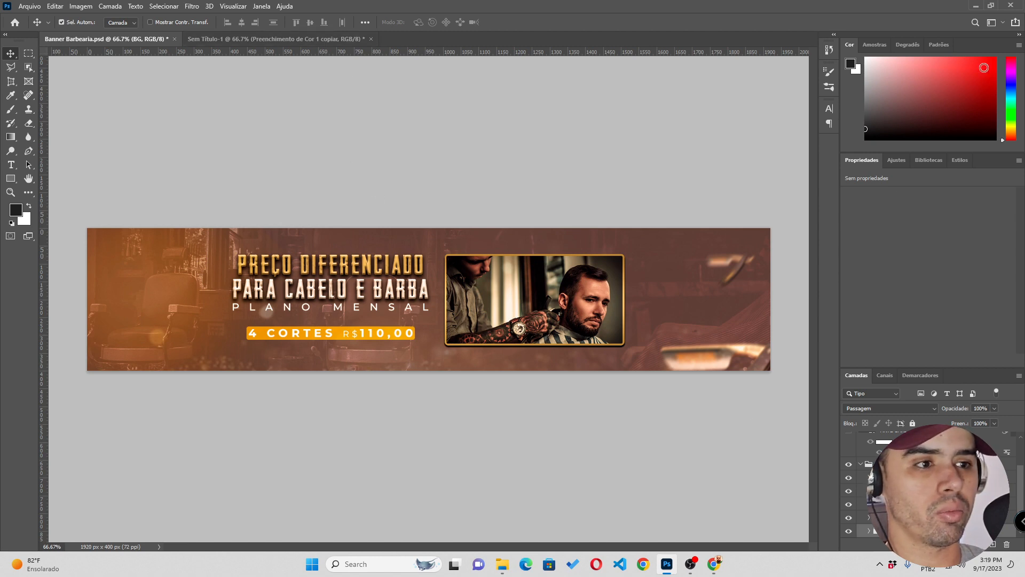
Switch to Chrome and get the landscape photo of a reclining man being shaved from the Unsplash barber results
{"action": "left_click", "coordinate": [990, 5]}
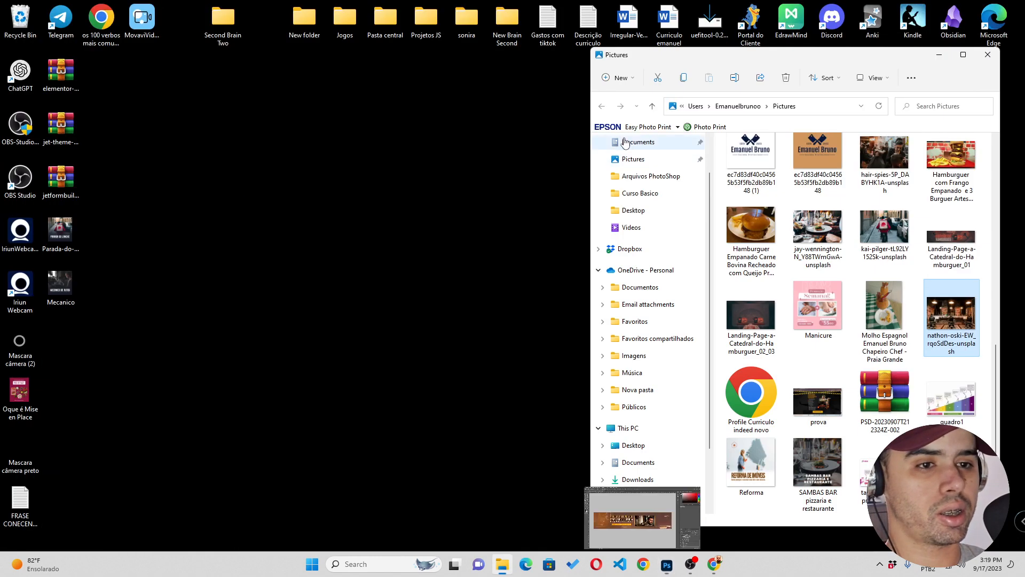
{"action": "left_click", "coordinate": [713, 565]}
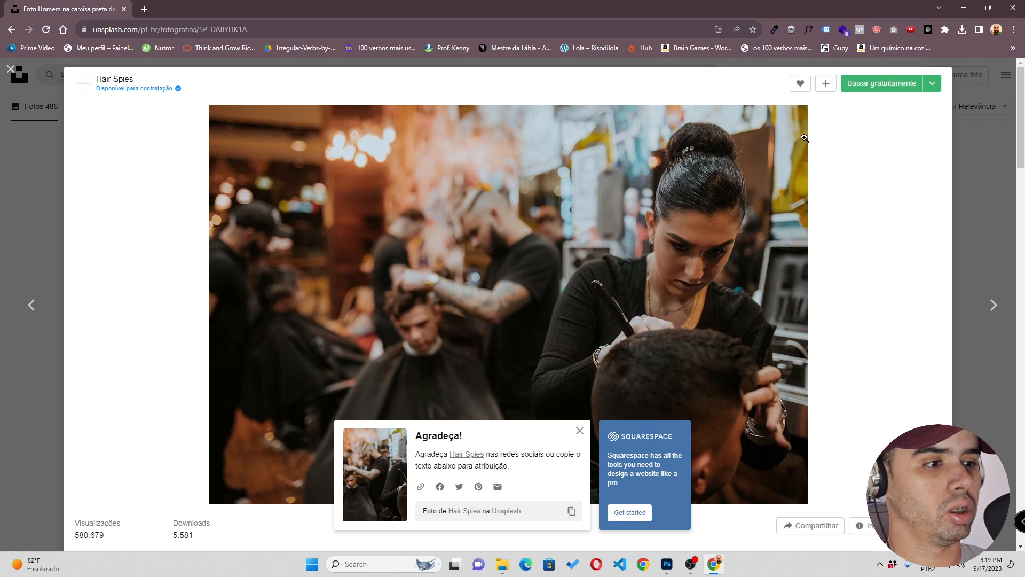
{"action": "left_click", "coordinate": [971, 215]}
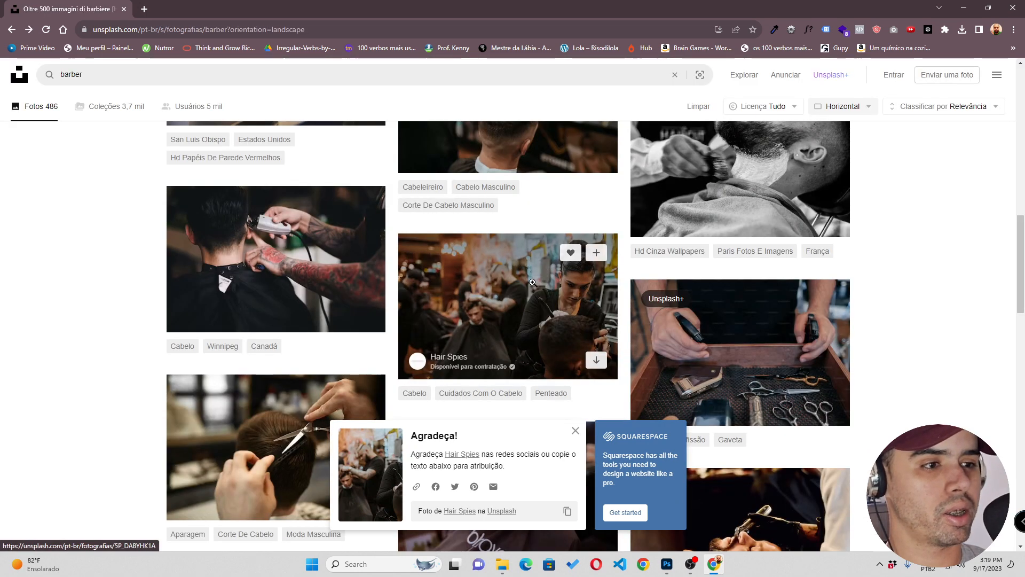
{"action": "scroll", "coordinate": [514, 289], "scroll_direction": "down", "scroll_amount": 3}
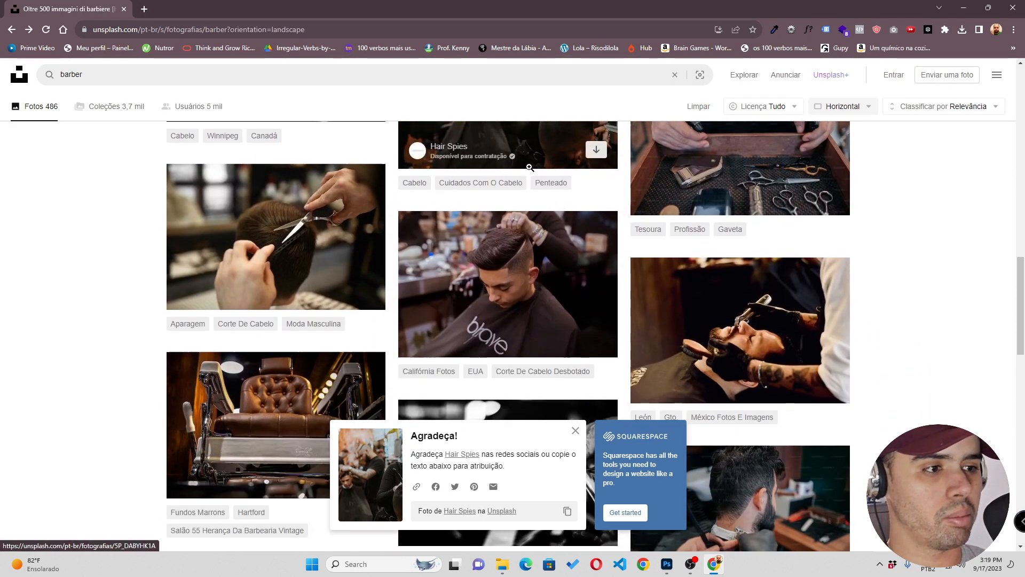
{"action": "scroll", "coordinate": [501, 214], "scroll_direction": "down", "scroll_amount": 4}
{"action": "scroll", "coordinate": [534, 240], "scroll_direction": "up", "scroll_amount": 2}
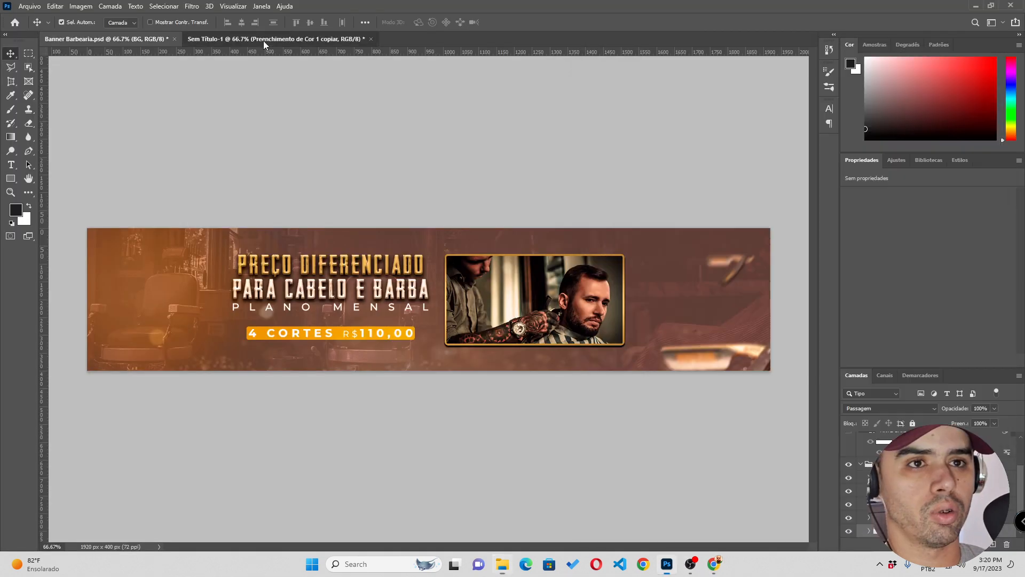
Place the shaving photo from the Pictures folder into the untitled banner and shift it to about X 542 px
{"action": "left_click", "coordinate": [264, 41]}
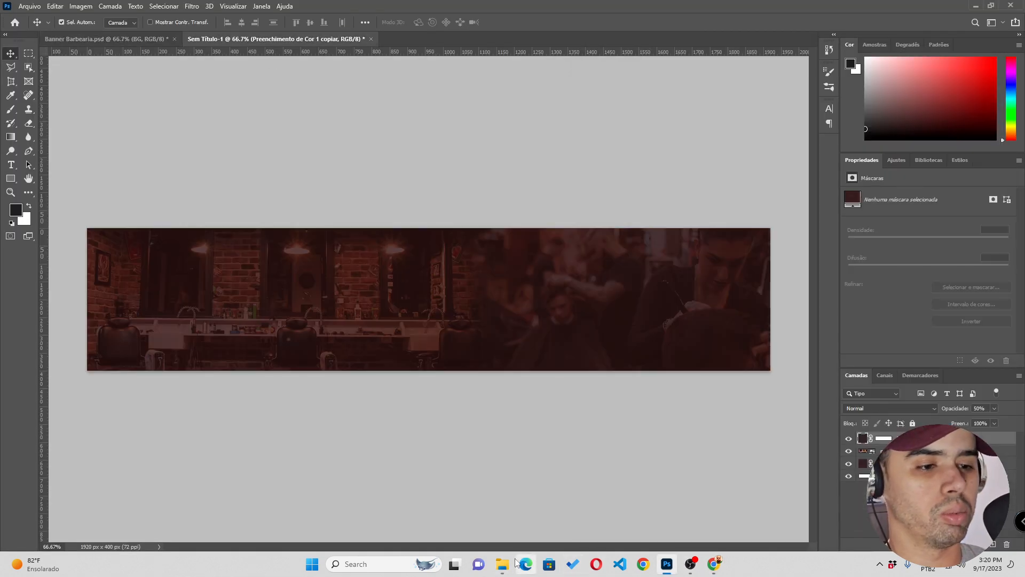
{"action": "left_click", "coordinate": [502, 563]}
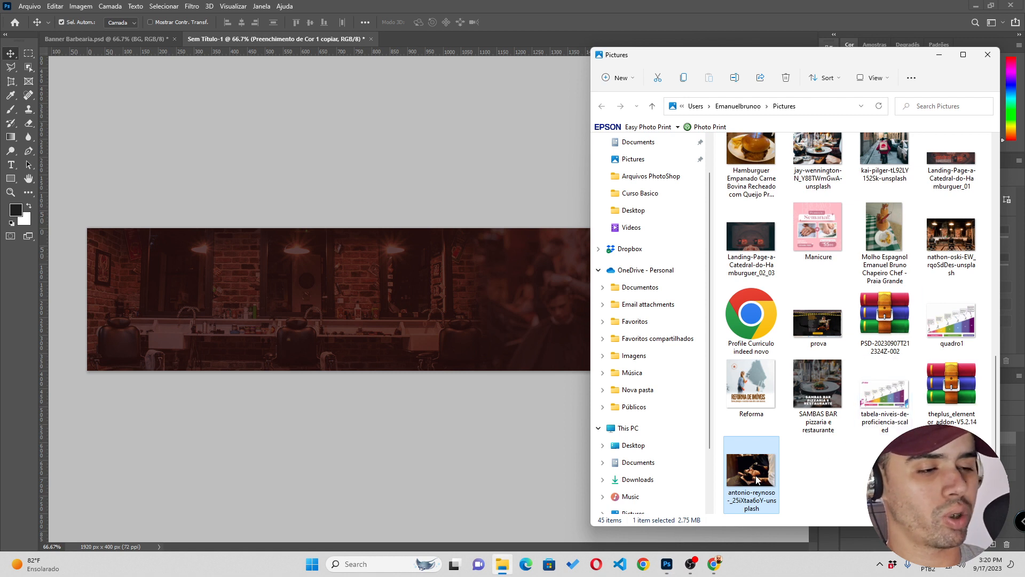
{"action": "left_click_drag", "start_coordinate": [445, 250], "coordinate": [312, 303]}
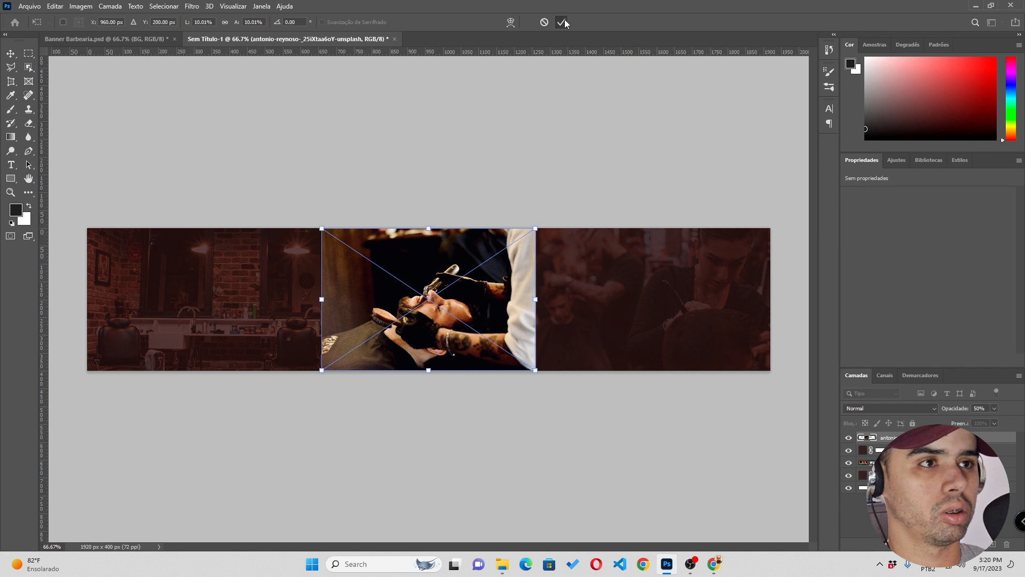
{"action": "left_click_drag", "start_coordinate": [486, 310], "coordinate": [443, 312]}
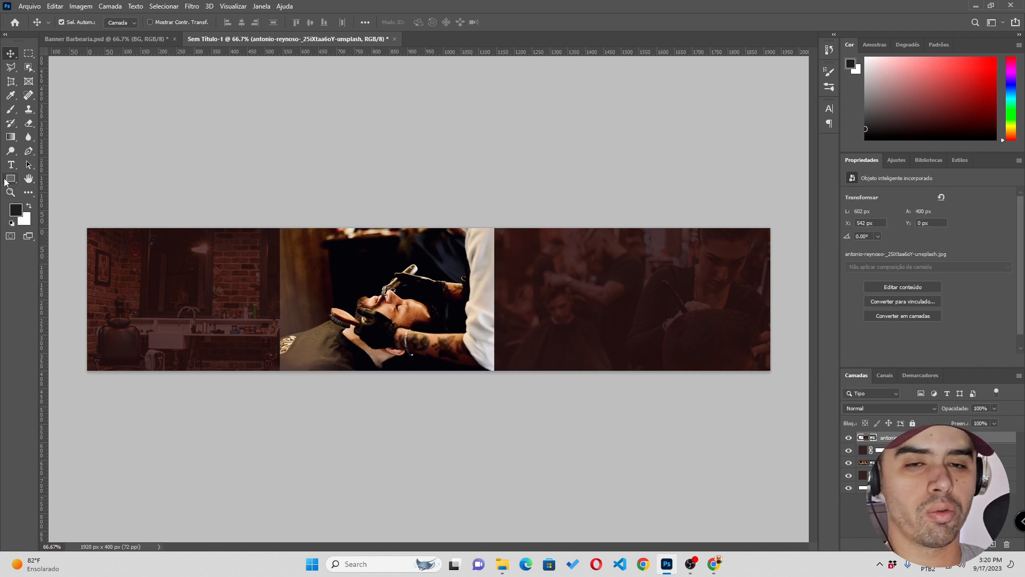
Draw an unfilled rectangle about 450 x 290 px with a 5 px red stroke in the banner's right half and show the guides
{"action": "left_click", "coordinate": [9, 179]}
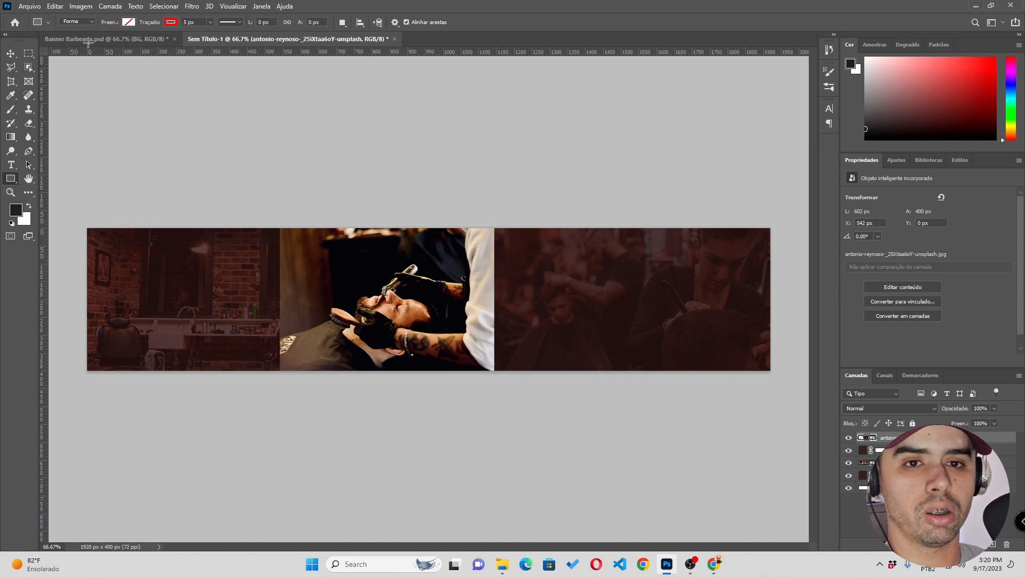
{"action": "left_click_drag", "start_coordinate": [540, 247], "coordinate": [701, 352]}
{"action": "key", "text": "v"}
{"action": "key", "text": "ctrl+semicolon"}
Move the red rectangle to be centred at X 1239, Y 200 px and scale it to 104.41%
{"action": "key", "text": "ctrl+t"}
{"action": "left_click_drag", "start_coordinate": [686, 340], "coordinate": [594, 338]}
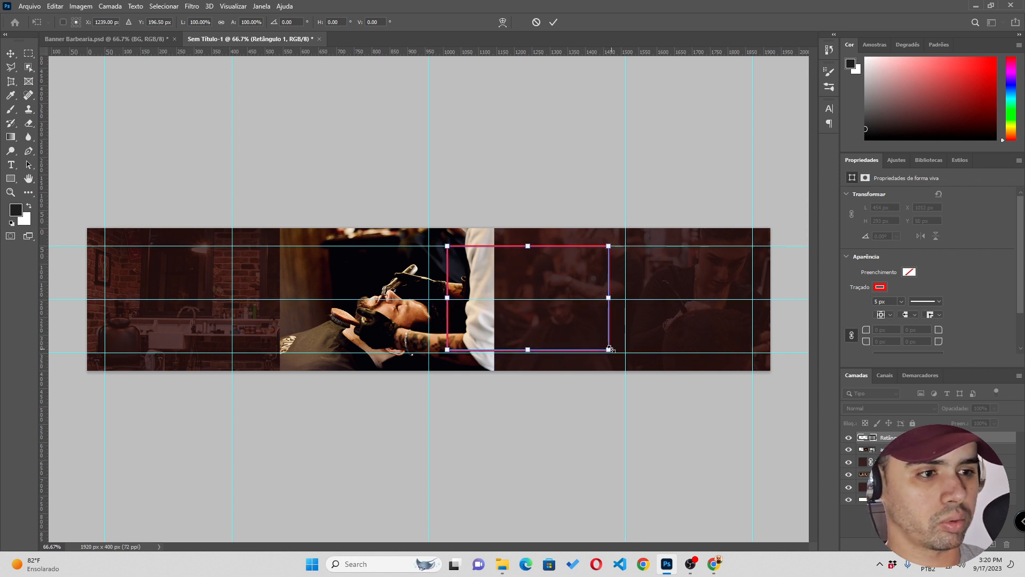
{"action": "left_click_drag", "start_coordinate": [610, 349], "coordinate": [613, 352]}
{"action": "key", "text": "Down"}
{"action": "key", "text": "Down"}
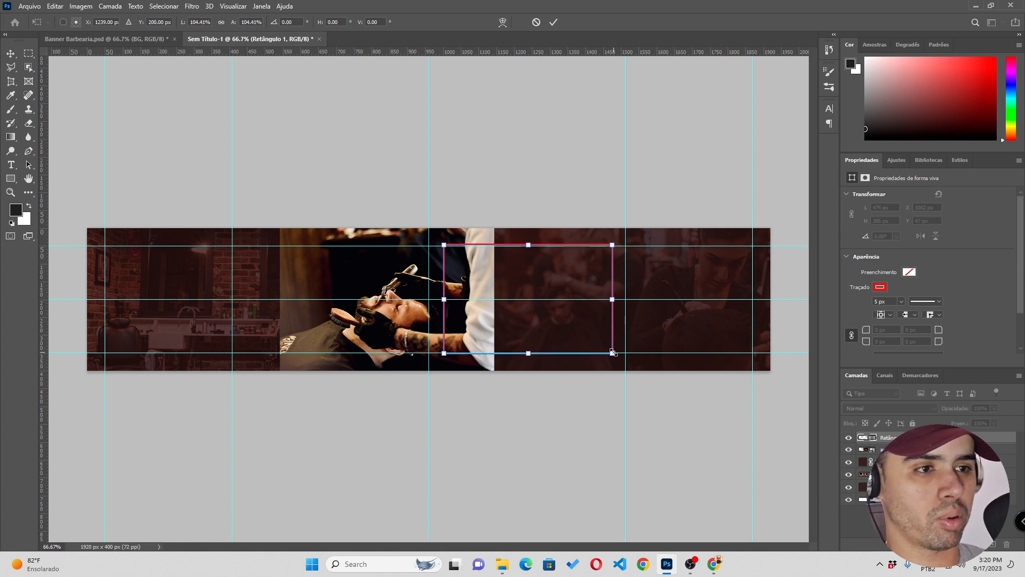
{"action": "left_click", "coordinate": [554, 22]}
Move the shaving photo's layer above the rectangle and position the photo over it at X 911 px, then select the rectangle layer
{"action": "left_click_drag", "start_coordinate": [332, 331], "coordinate": [305, 333]}
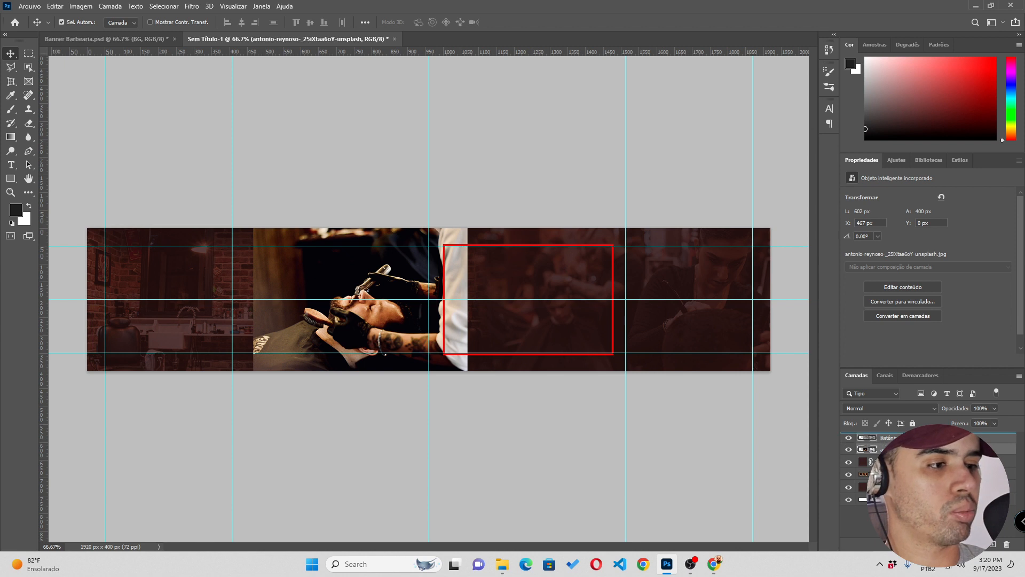
{"action": "left_click_drag", "start_coordinate": [337, 329], "coordinate": [494, 326]}
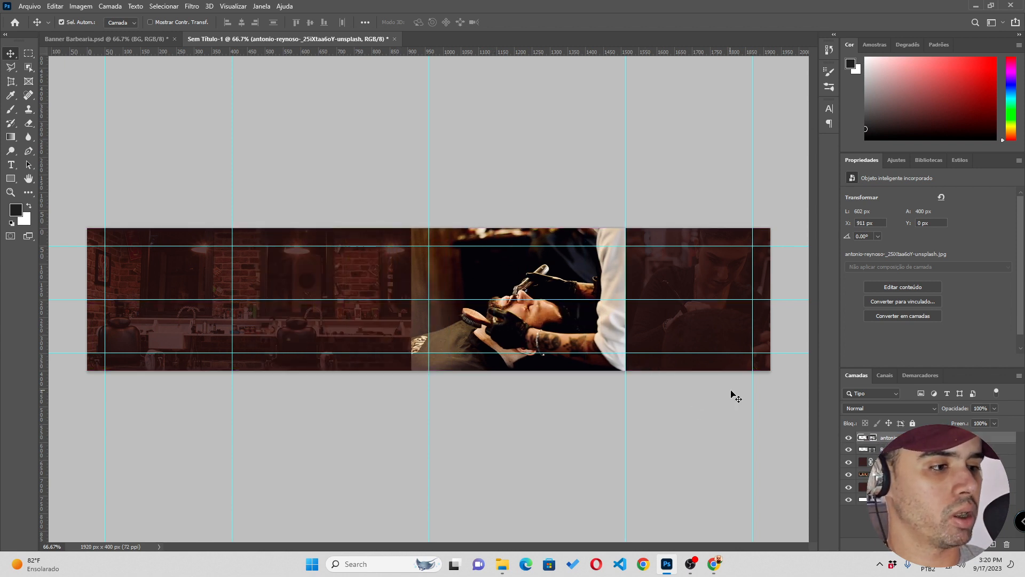
{"action": "left_click", "coordinate": [873, 451]}
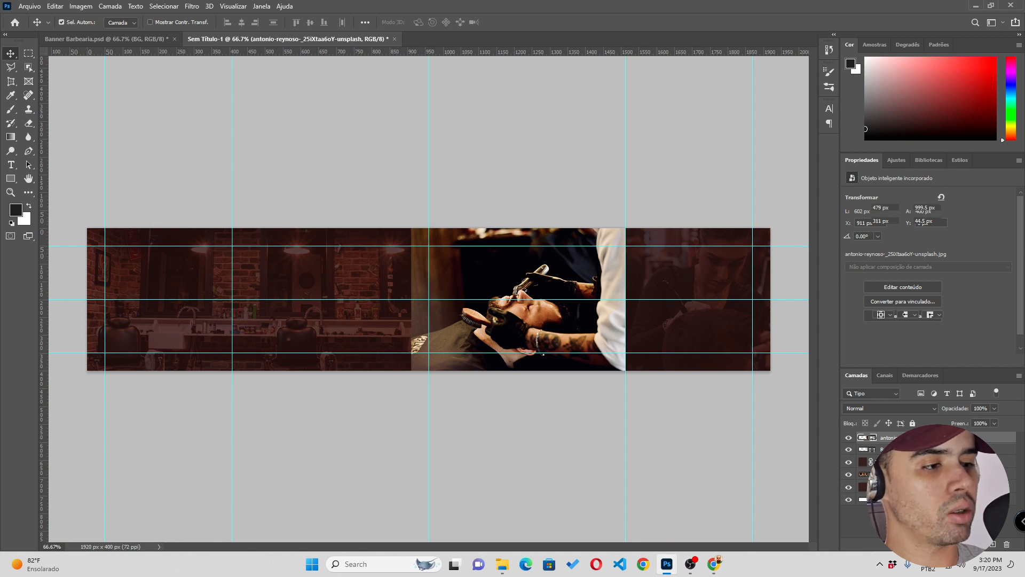
Load the red rectangle's outline as a selection and mask the shaving photo's layer to that area
{"action": "left_click", "coordinate": [864, 451], "text": "ctrl"}
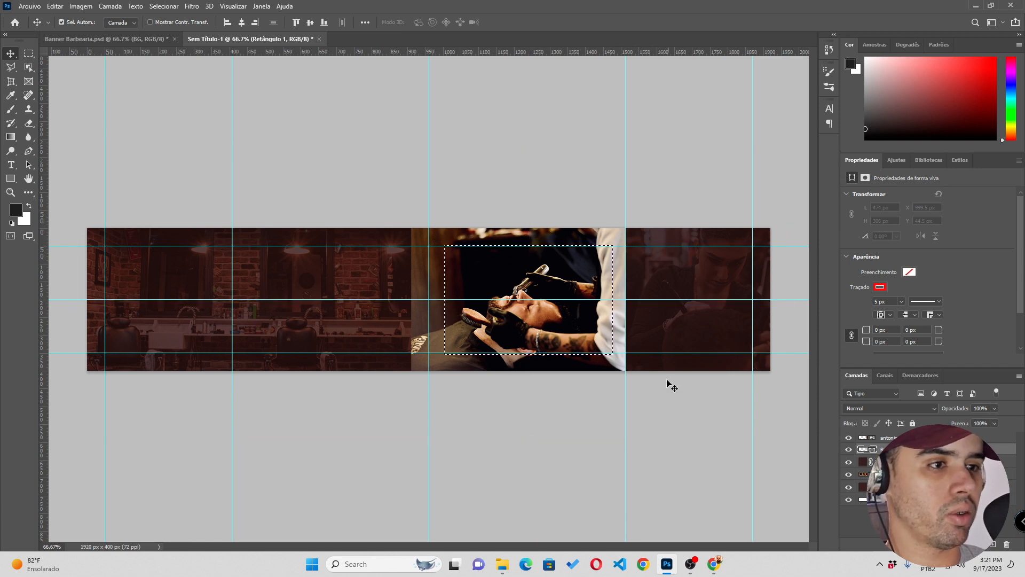
{"action": "left_click", "coordinate": [919, 438]}
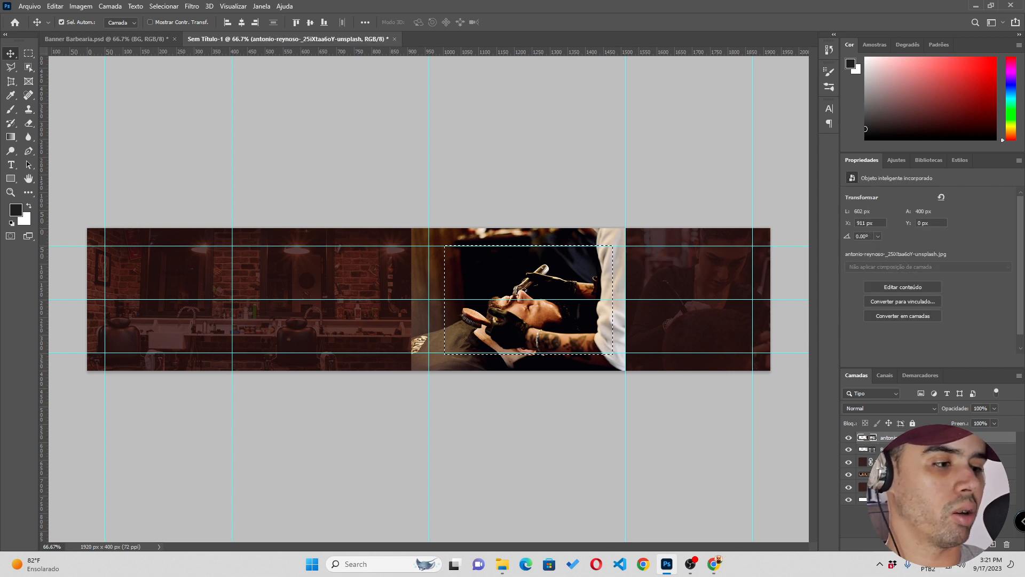
{"action": "left_click", "coordinate": [951, 544]}
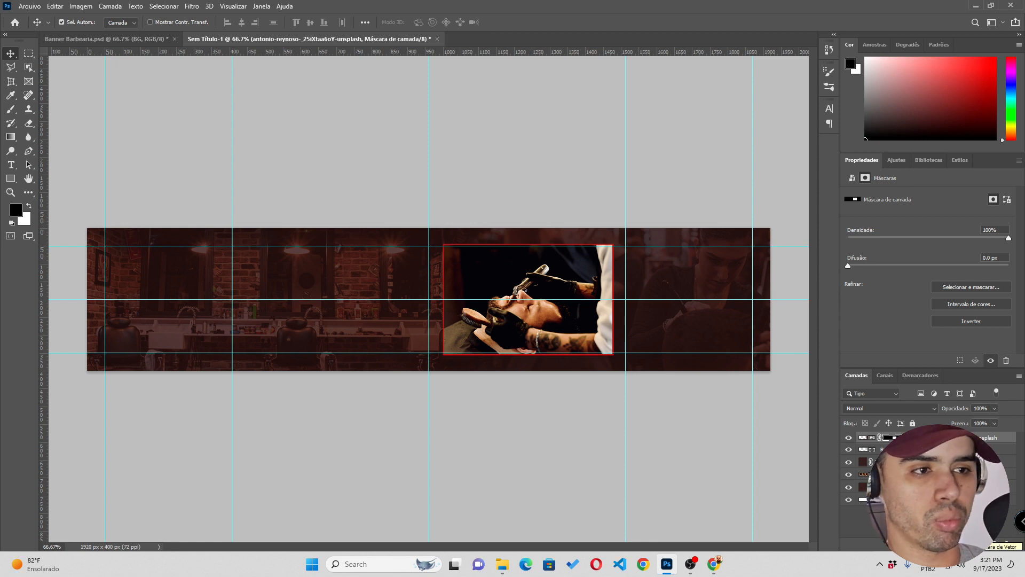
{"action": "left_click", "coordinate": [929, 449], "text": "shift"}
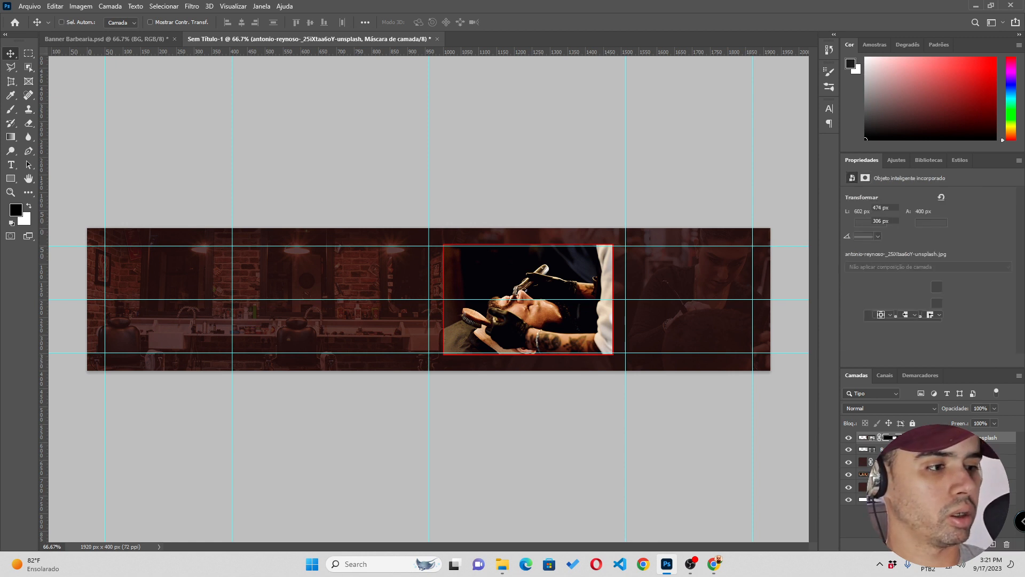
{"action": "key", "text": "ctrl+t"}
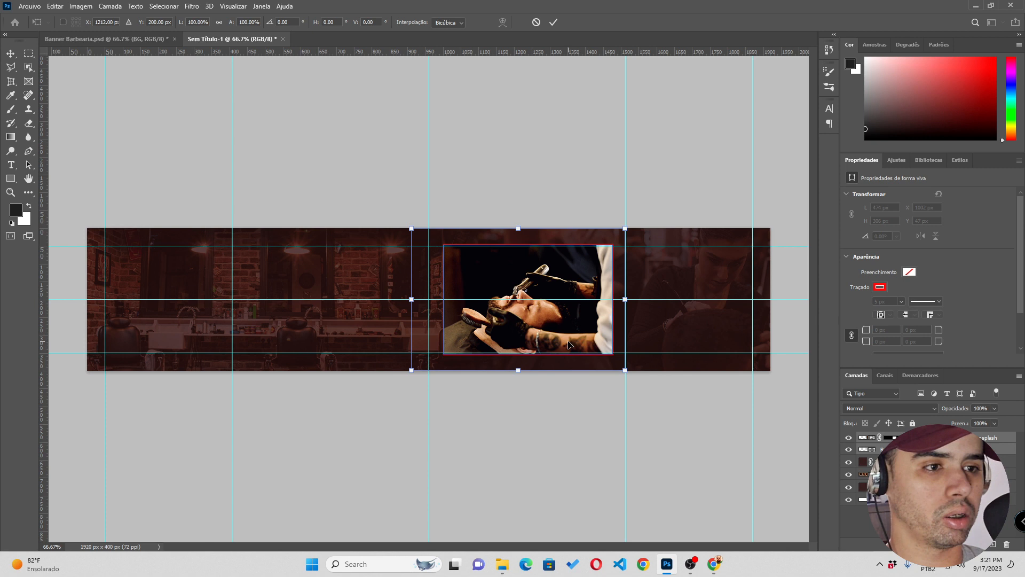
{"action": "left_click_drag", "start_coordinate": [567, 344], "coordinate": [565, 344]}
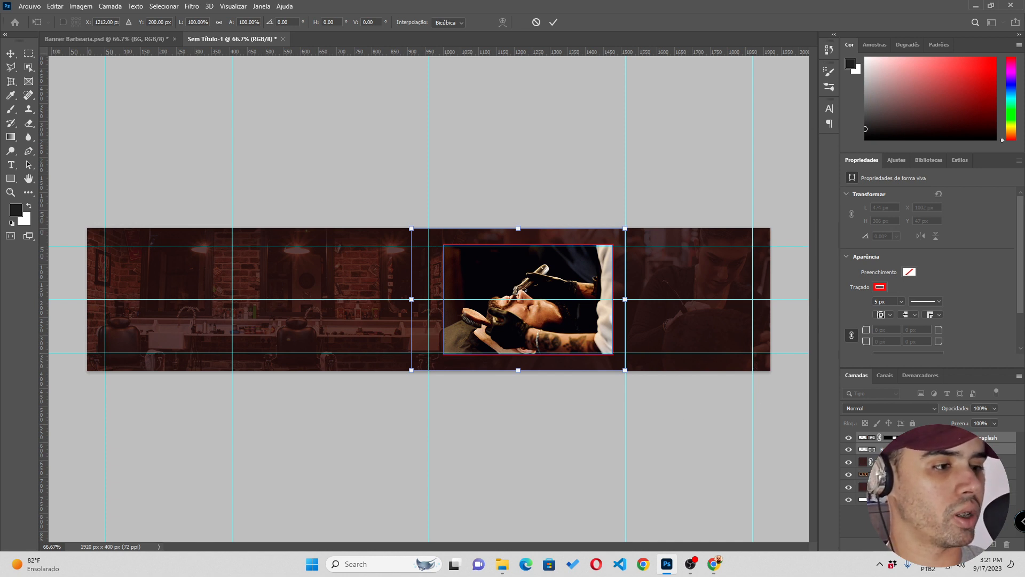
{"action": "key", "text": "Return"}
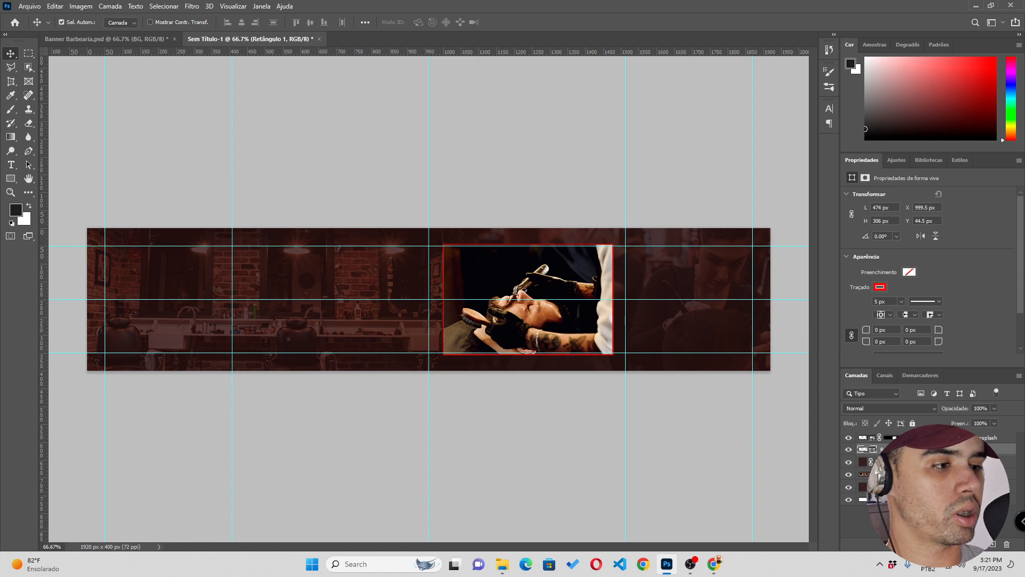
Turn on a drop shadow and the gold gradient overlay in the rectangle's layer style, and open the gradient for editing
{"action": "double_click", "coordinate": [949, 449]}
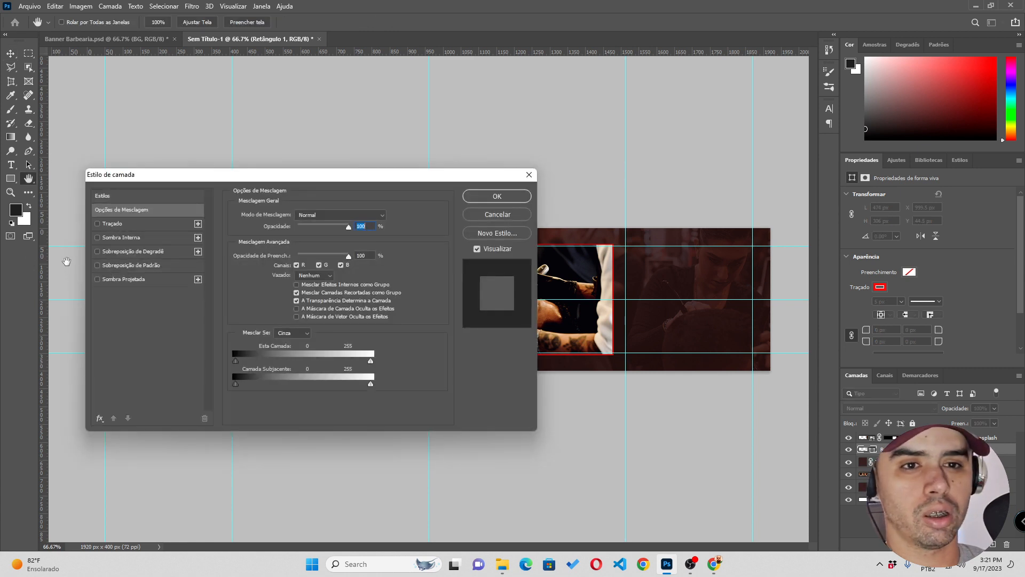
{"action": "left_click", "coordinate": [110, 280]}
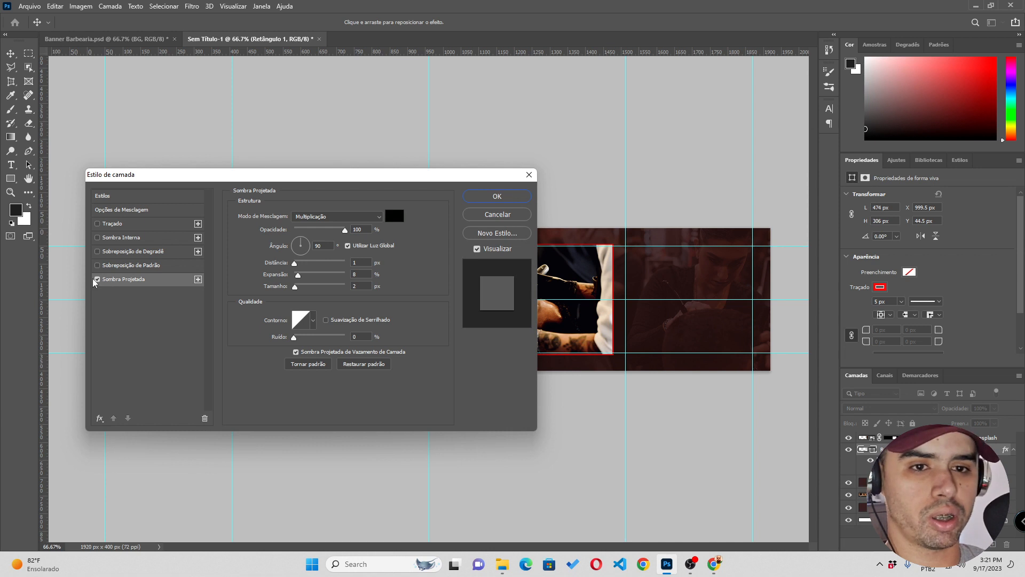
{"action": "left_click", "coordinate": [118, 255]}
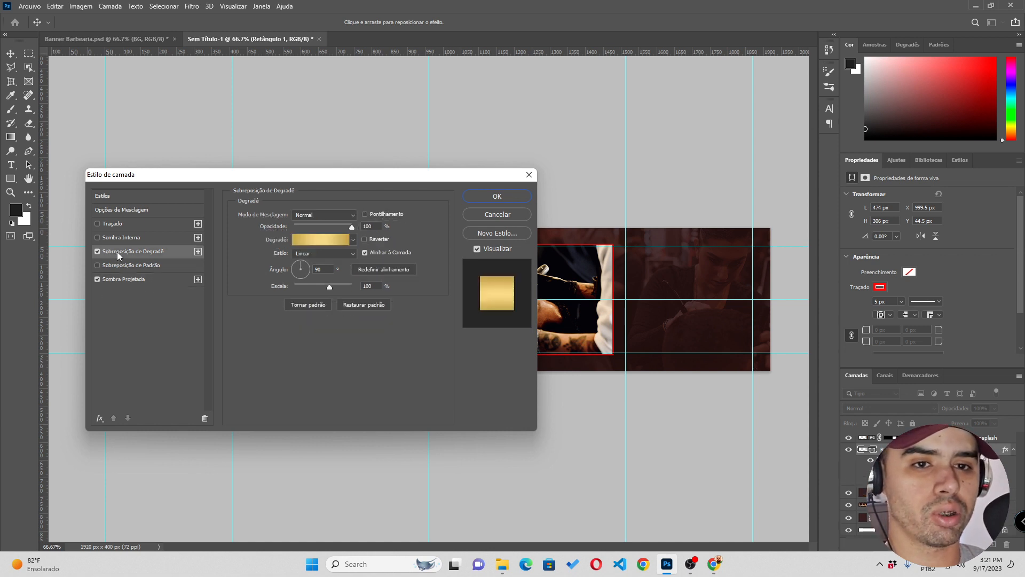
{"action": "left_click", "coordinate": [331, 244]}
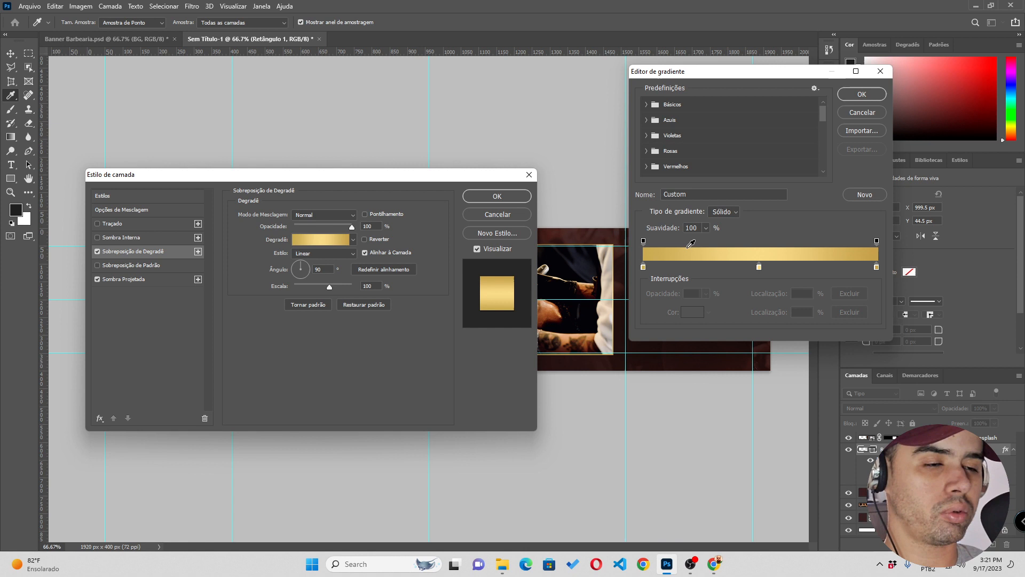
Examine the colour codes of the gold gradient's start, middle and end stops and its starting opacity stop
{"action": "left_click", "coordinate": [644, 267]}
{"action": "double_click", "coordinate": [643, 267]}
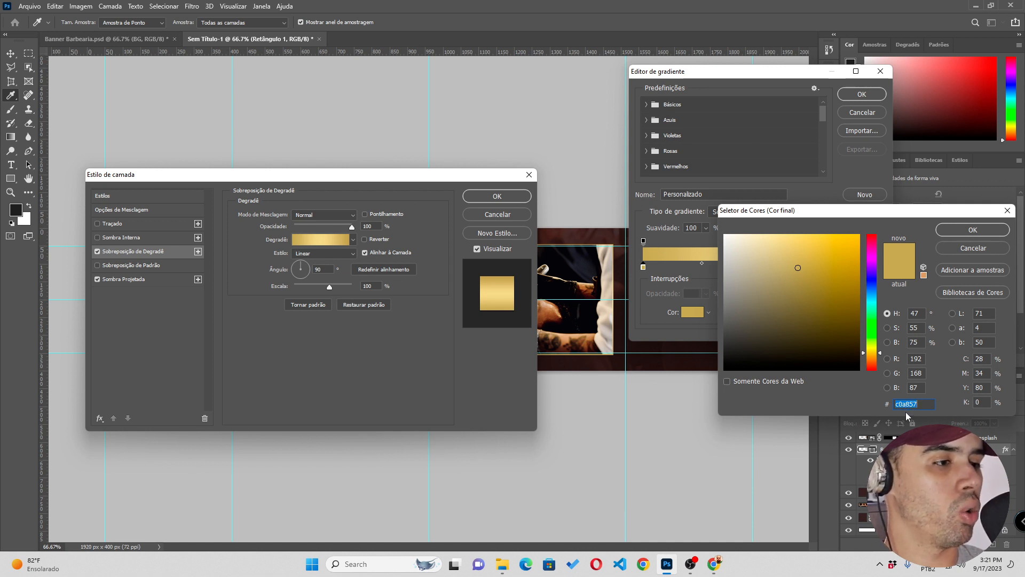
{"action": "key", "text": "Return"}
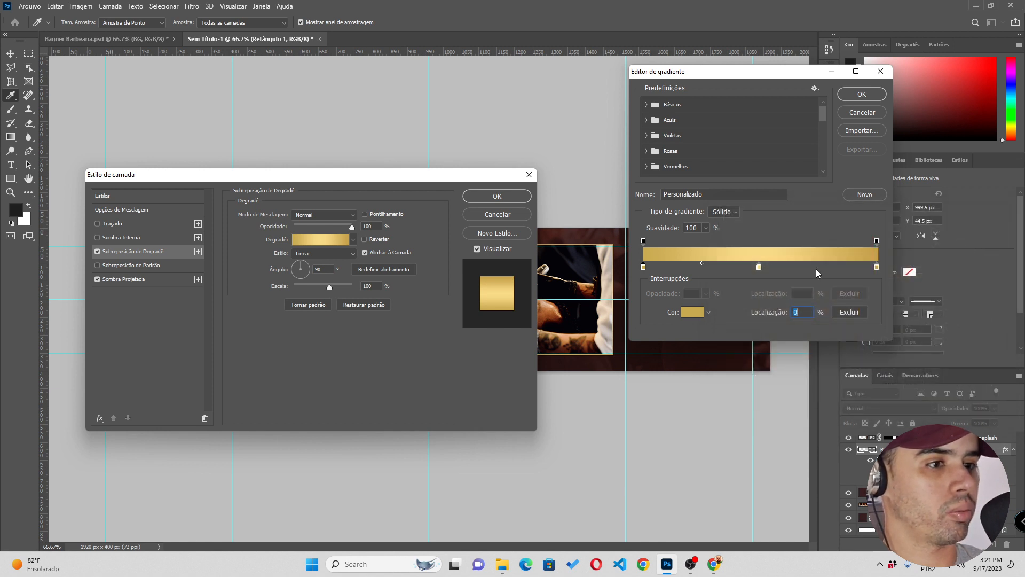
{"action": "left_click", "coordinate": [643, 242]}
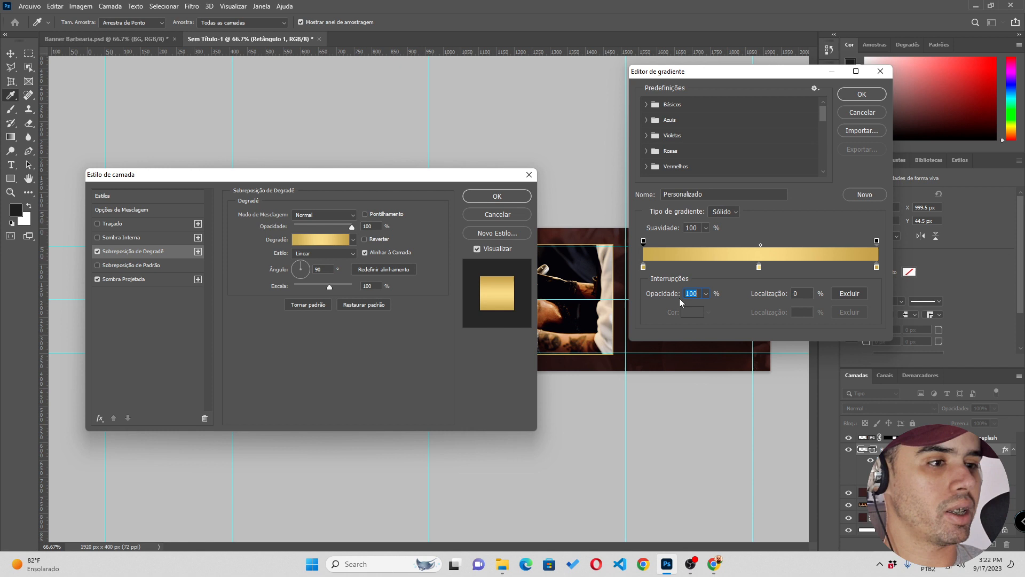
{"action": "double_click", "coordinate": [758, 267]}
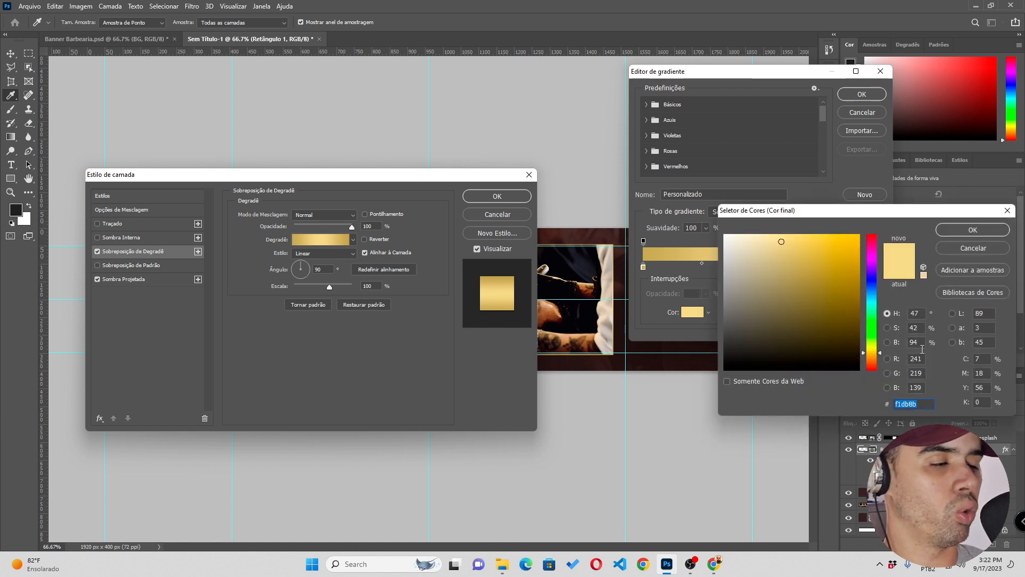
{"action": "left_click", "coordinate": [970, 250]}
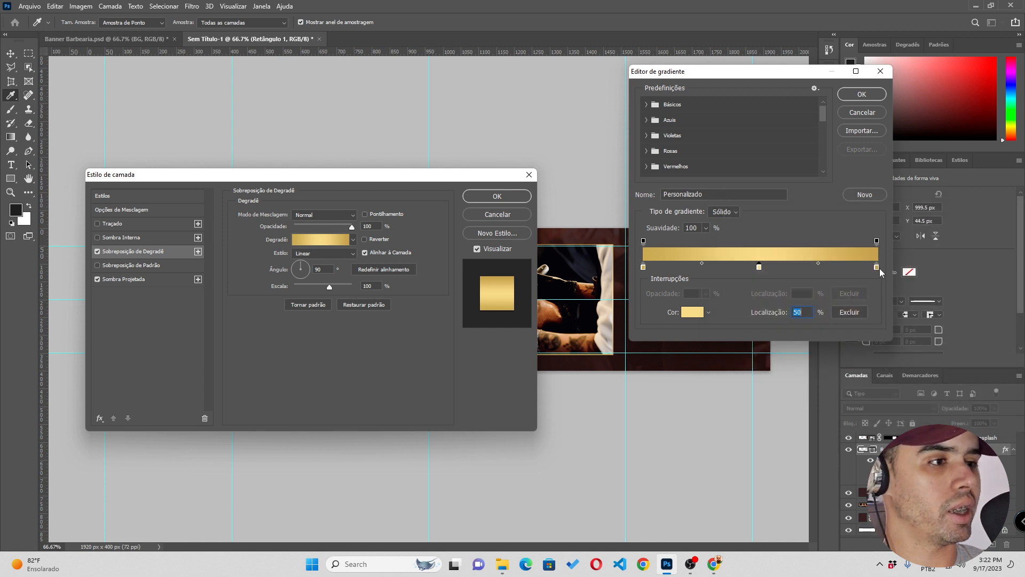
{"action": "left_click", "coordinate": [877, 267]}
{"action": "double_click", "coordinate": [876, 267]}
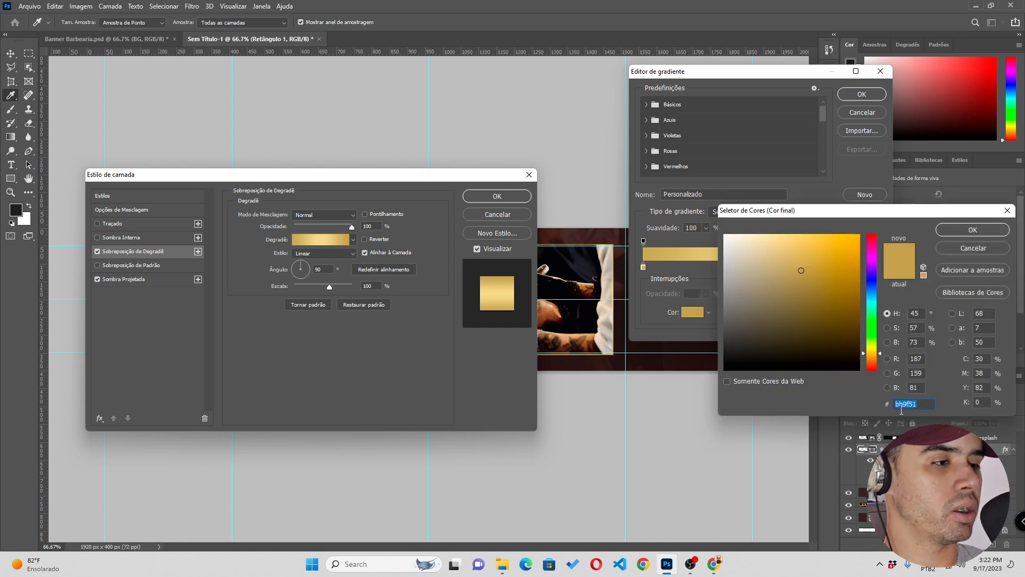
{"action": "left_click", "coordinate": [973, 249]}
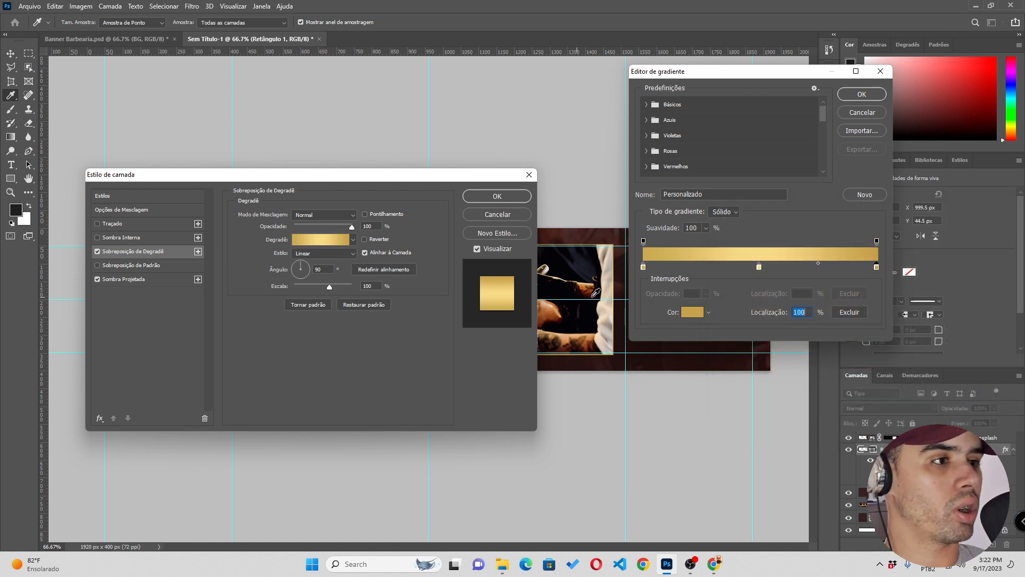
Save the gold gradient as a new preset, accept the gradient, and discard the pending layer style changes
{"action": "scroll", "coordinate": [703, 142], "scroll_direction": "down", "scroll_amount": 5}
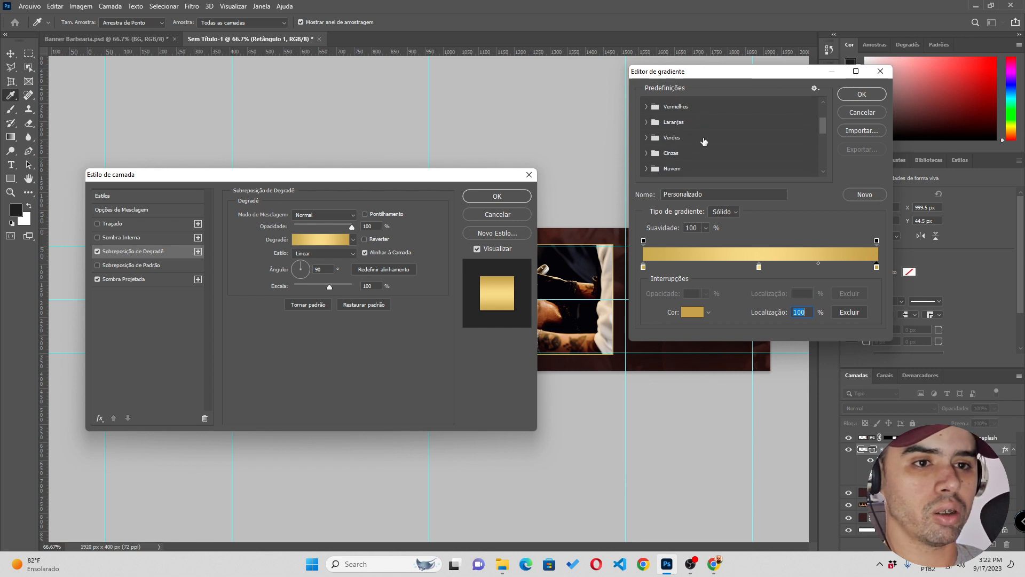
{"action": "scroll", "coordinate": [704, 142], "scroll_direction": "down", "scroll_amount": 5}
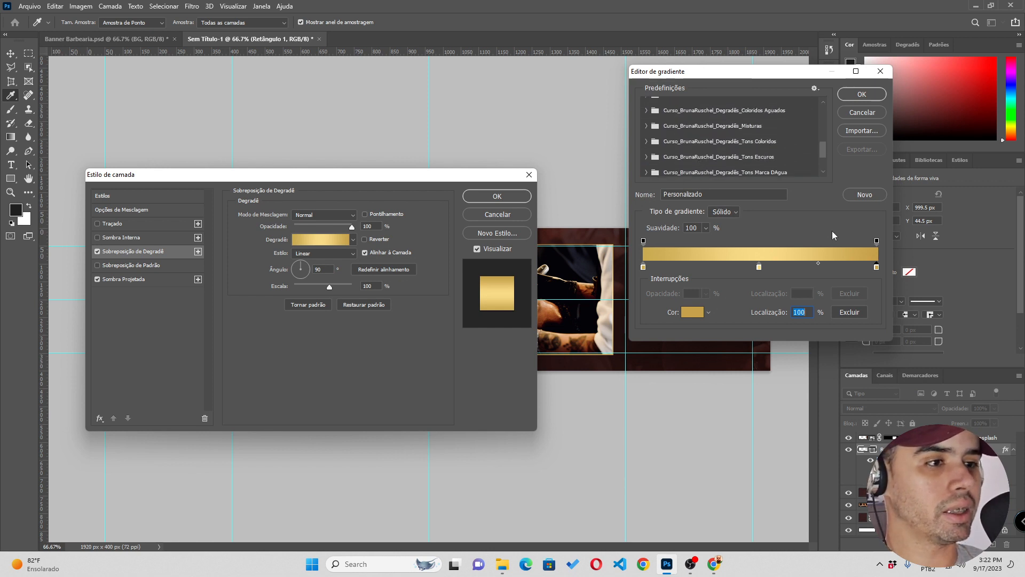
{"action": "left_click", "coordinate": [863, 194]}
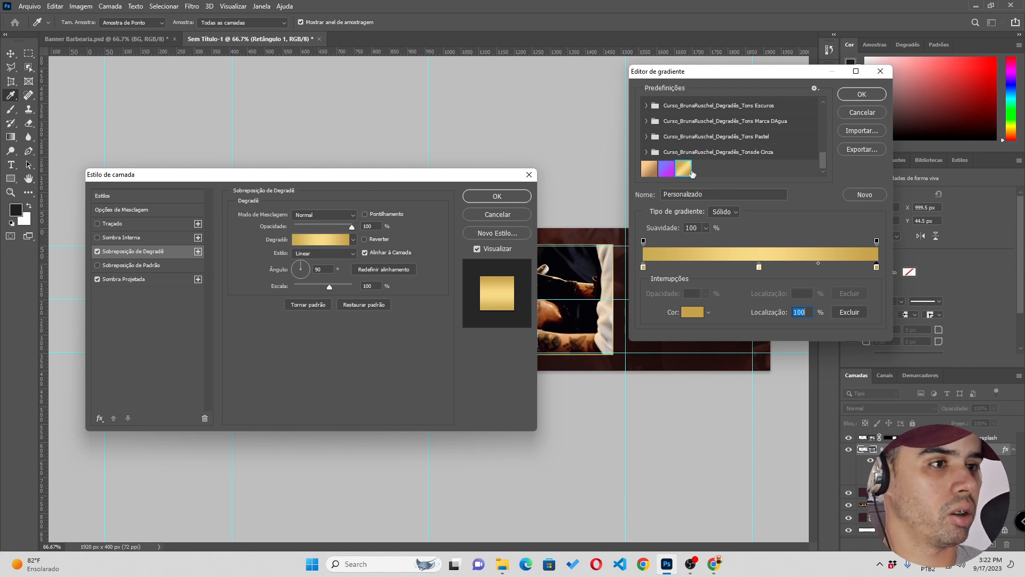
{"action": "left_click", "coordinate": [871, 95]}
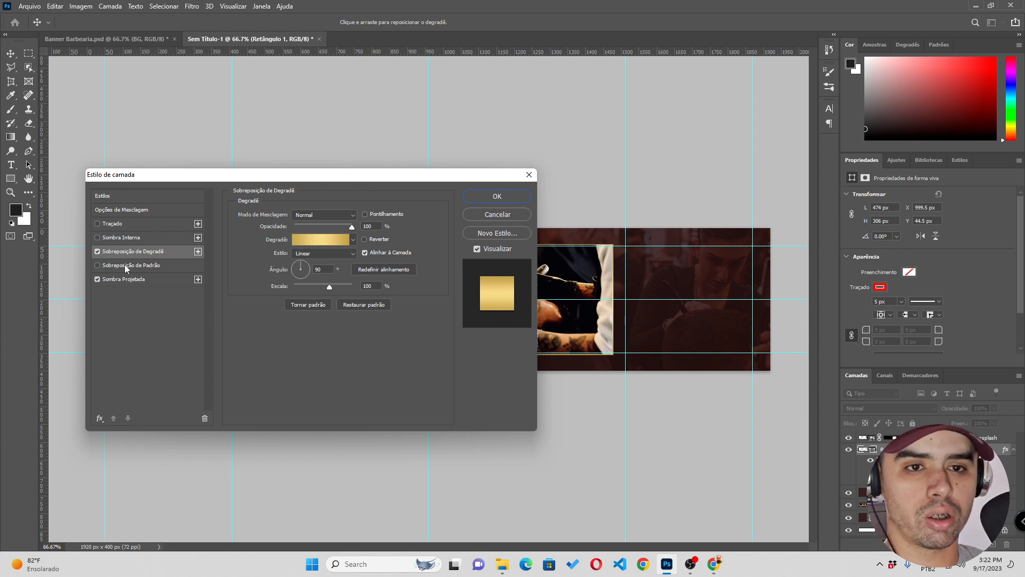
{"action": "left_click", "coordinate": [489, 214]}
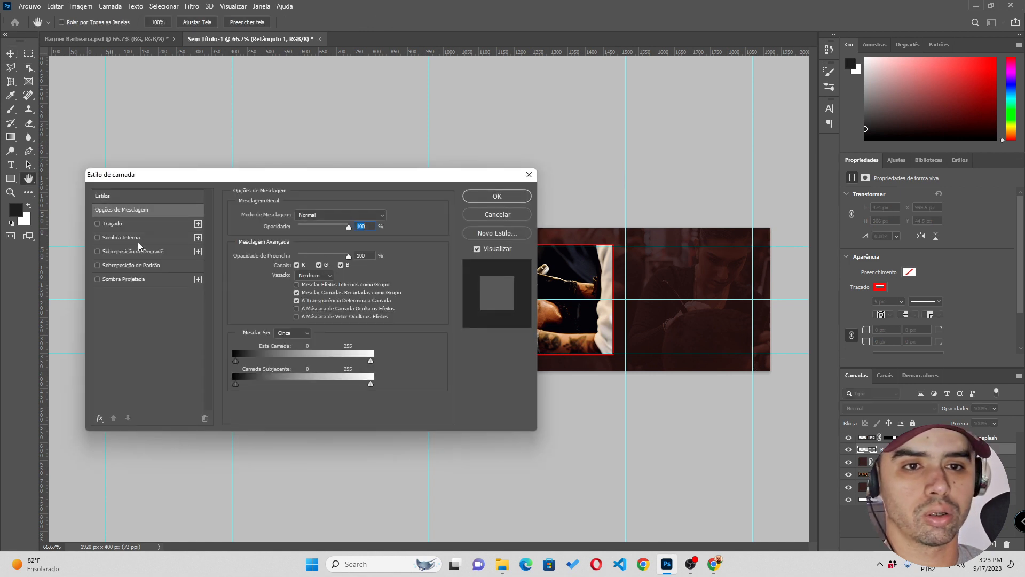
Apply a linear gold gradient overlay at 90° and a drop shadow to the rectangle, and set its stroke width to 10 px
{"action": "left_click", "coordinate": [123, 251]}
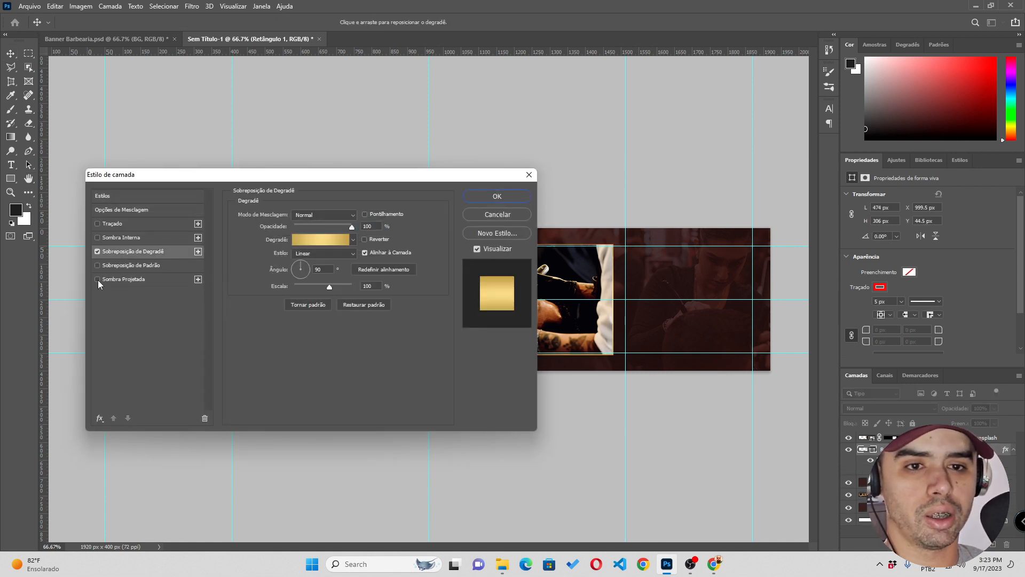
{"action": "left_click", "coordinate": [497, 197]}
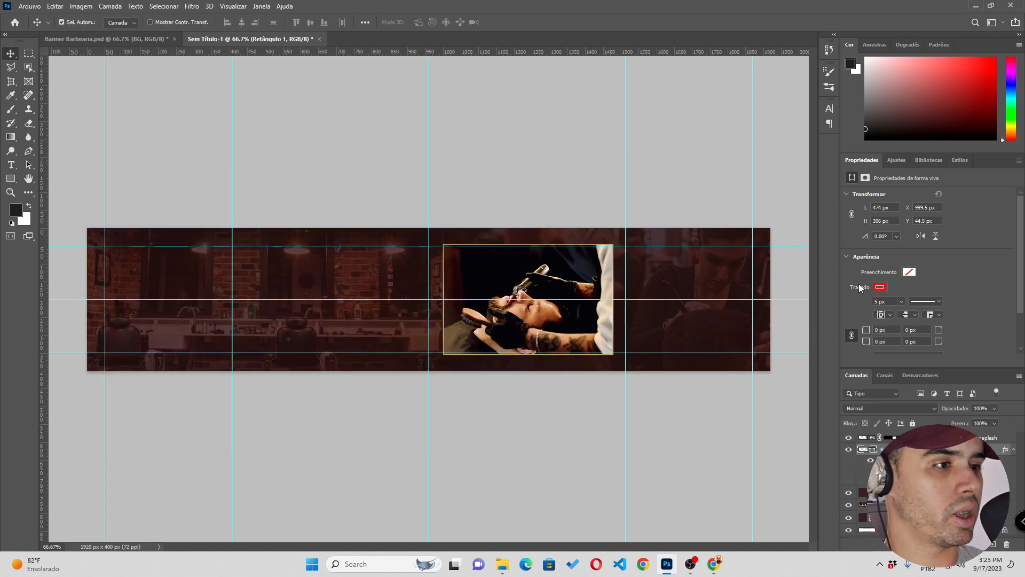
{"action": "left_click_drag", "start_coordinate": [877, 302], "coordinate": [869, 302]}
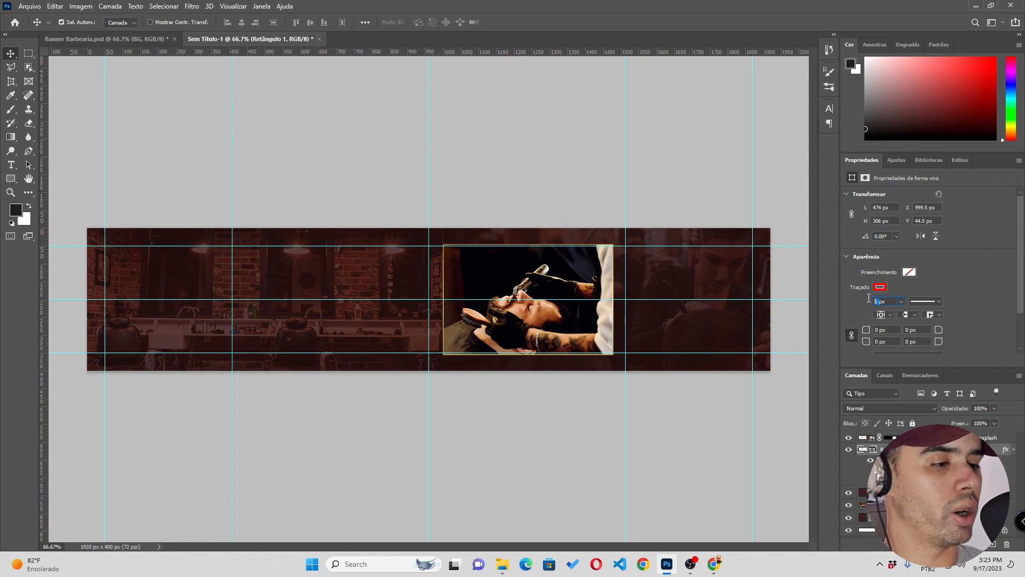
{"action": "type", "text": "10"}
{"action": "key", "text": "Return"}
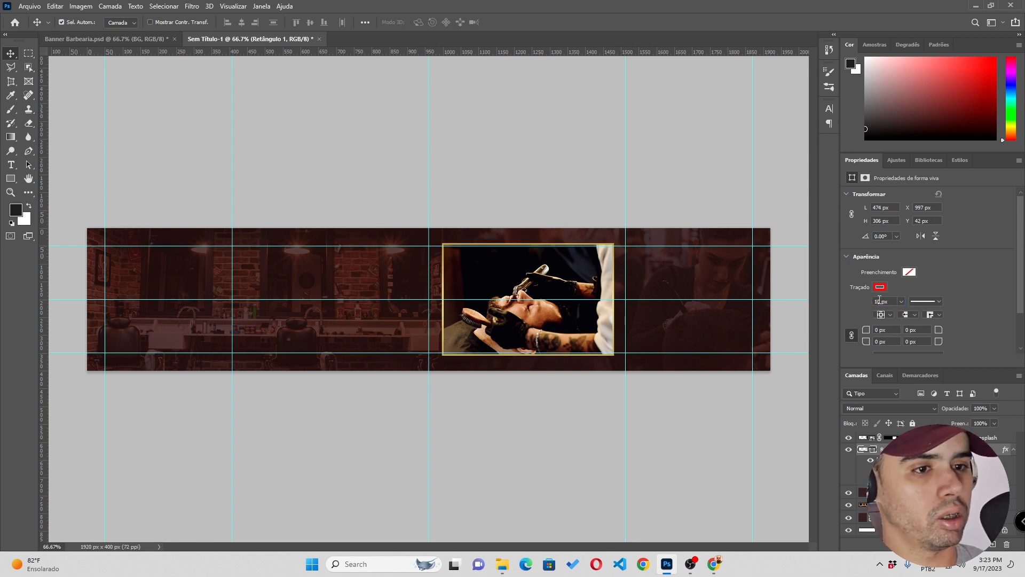
Set the stroke width of the gold rectangle around the shaving photo to 20 px
{"action": "double_click", "coordinate": [879, 299]}
{"action": "type", "text": "20"}
{"action": "key", "text": "Return"}
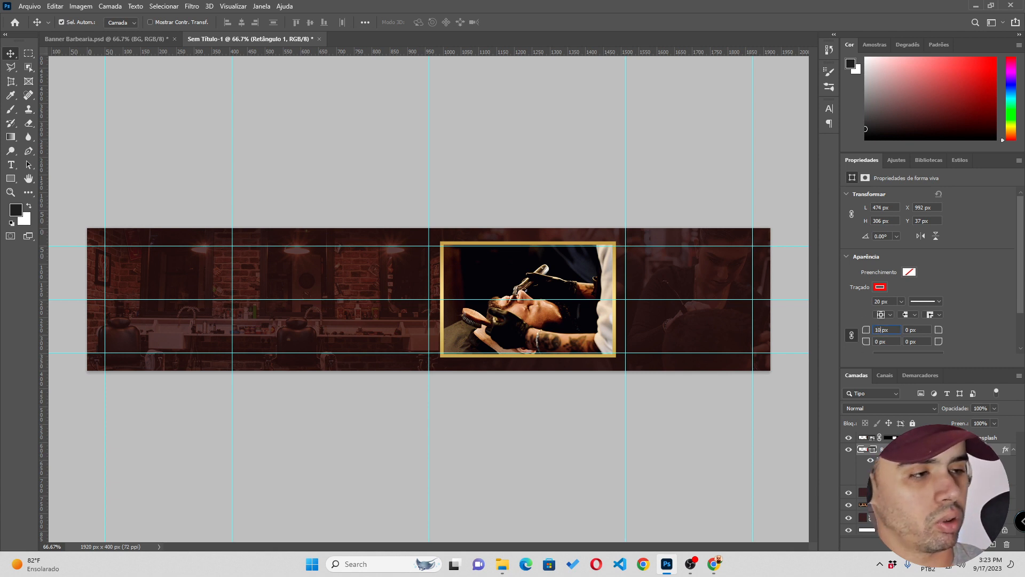
Show the guides over the banner
{"action": "key", "text": "ctrl"}
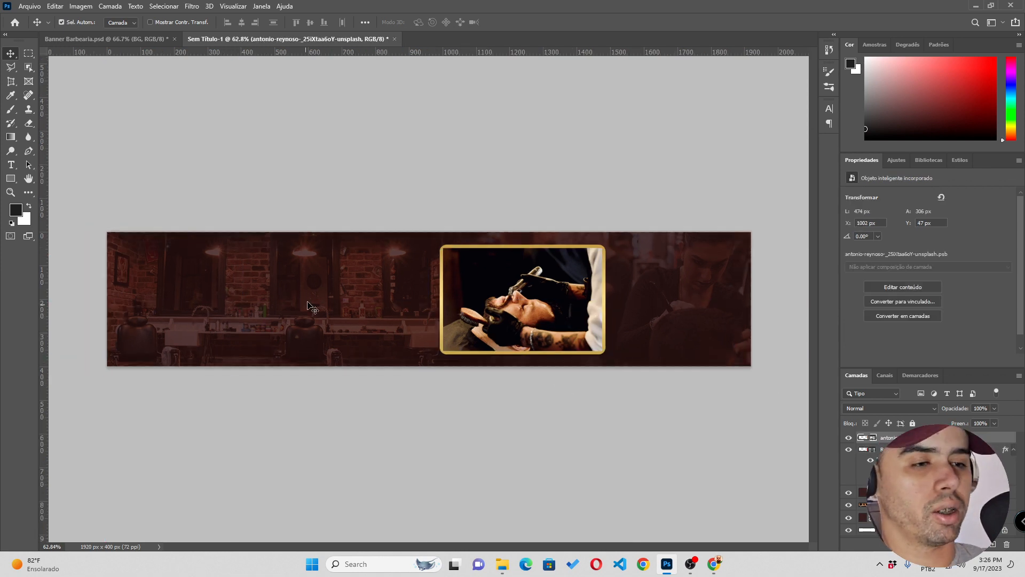
{"action": "scroll", "coordinate": [313, 309], "scroll_direction": "up", "scroll_amount": 3}
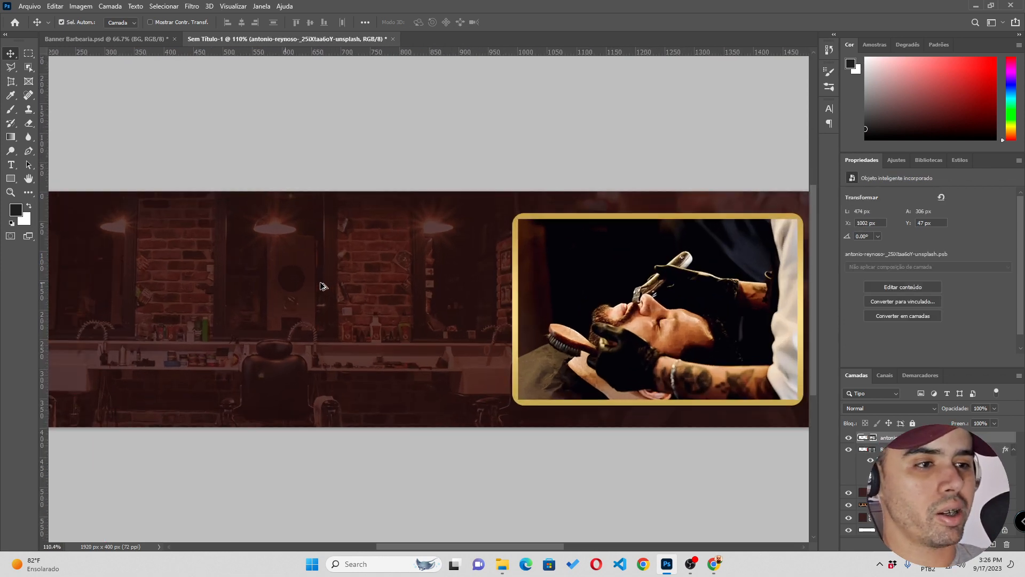
{"action": "scroll", "coordinate": [327, 284], "scroll_direction": "down", "scroll_amount": 2}
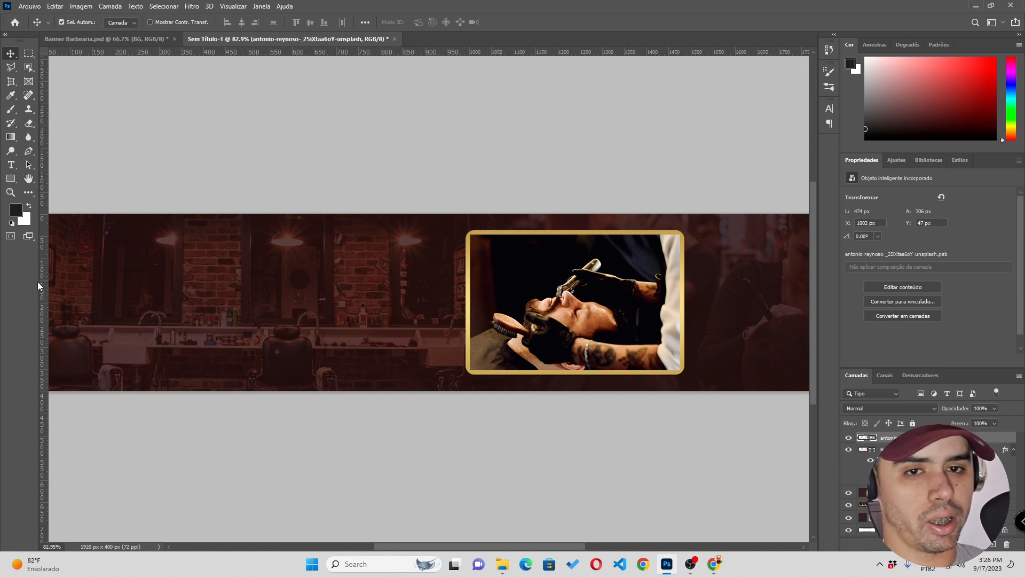
{"action": "key", "text": "ctrl+semicolon"}
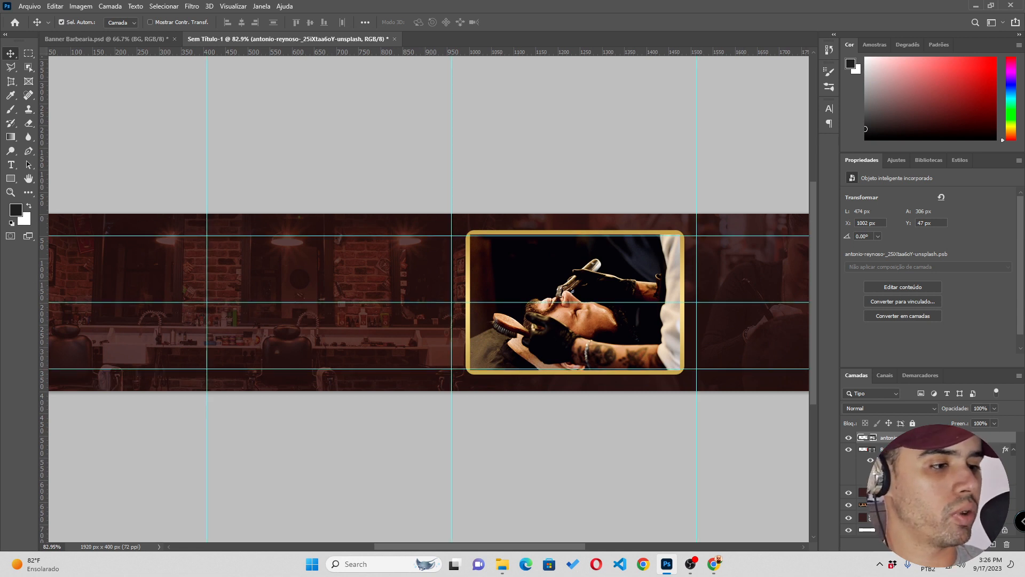
Group the background photo, both colour fills and the base layer into a group named BG
{"action": "left_click", "coordinate": [331, 299]}
{"action": "scroll", "coordinate": [331, 299], "scroll_direction": "down", "scroll_amount": 1}
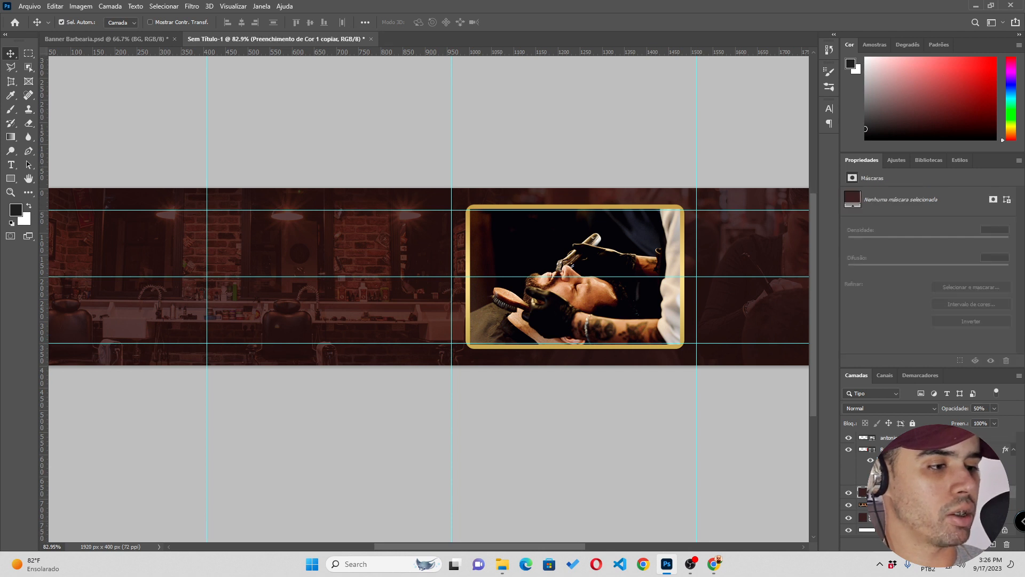
{"action": "left_click", "coordinate": [1005, 532]}
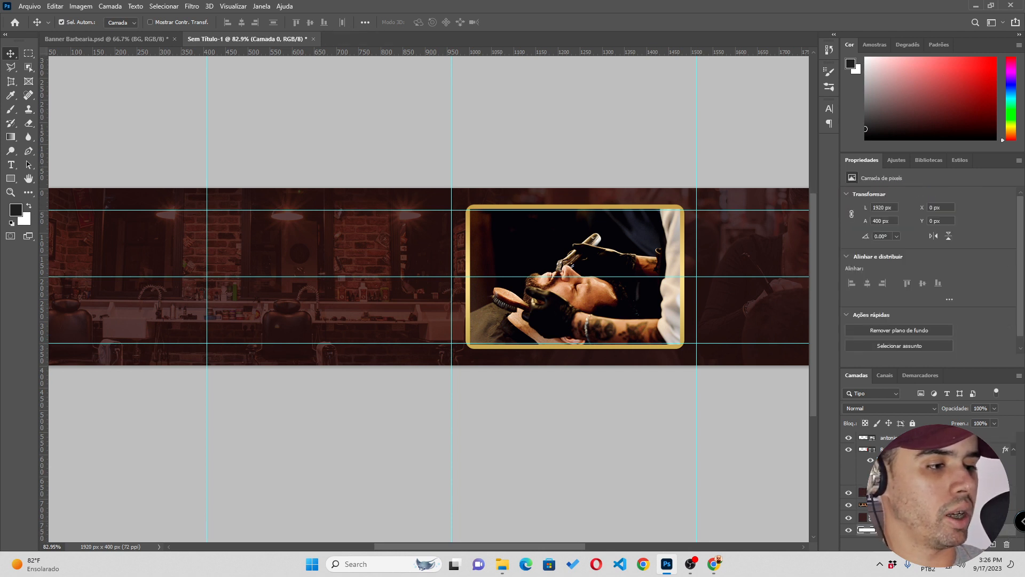
{"action": "left_click", "coordinate": [940, 492], "text": "shift"}
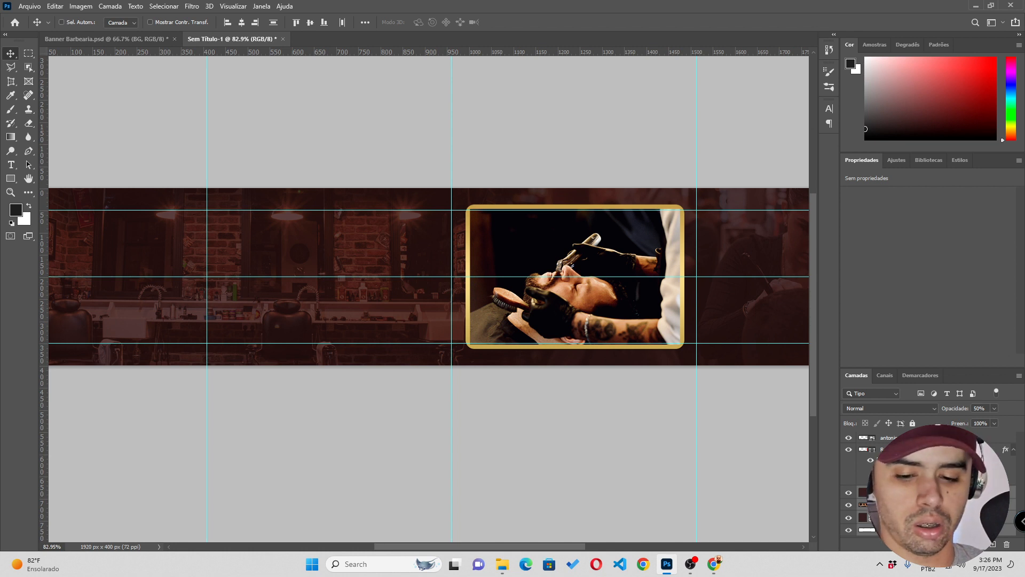
{"action": "key", "text": "ctrl+g"}
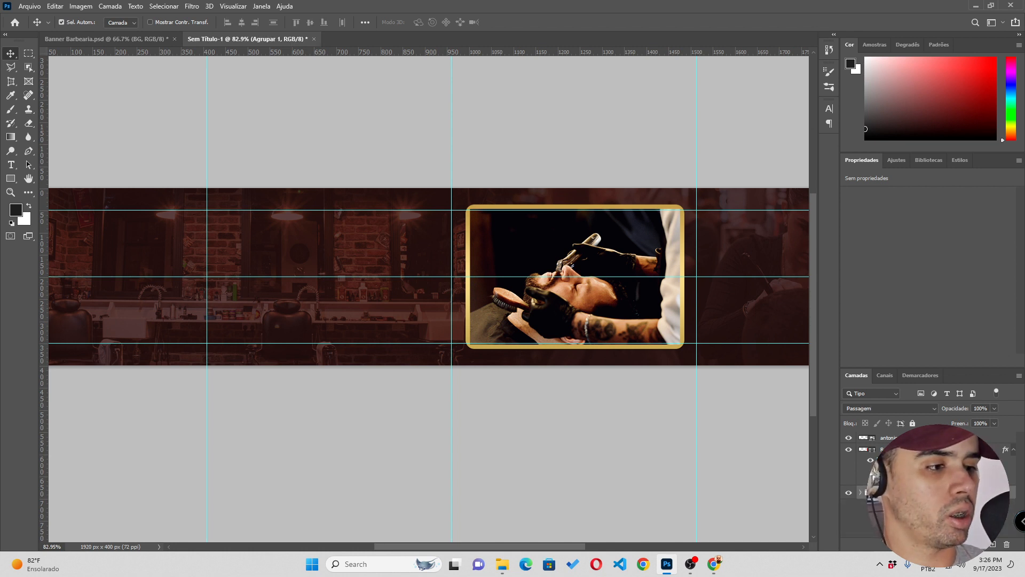
{"action": "key", "text": "Return"}
Group the shaving photo and its gold rectangle into a group named MOLDURA
{"action": "left_click", "coordinate": [929, 450]}
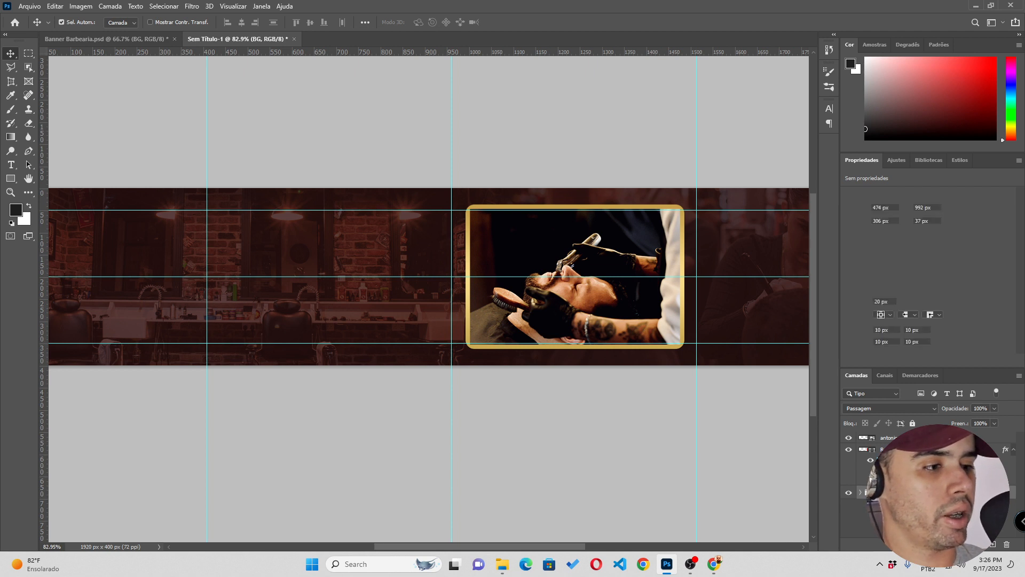
{"action": "left_click", "coordinate": [930, 438], "text": "ctrl"}
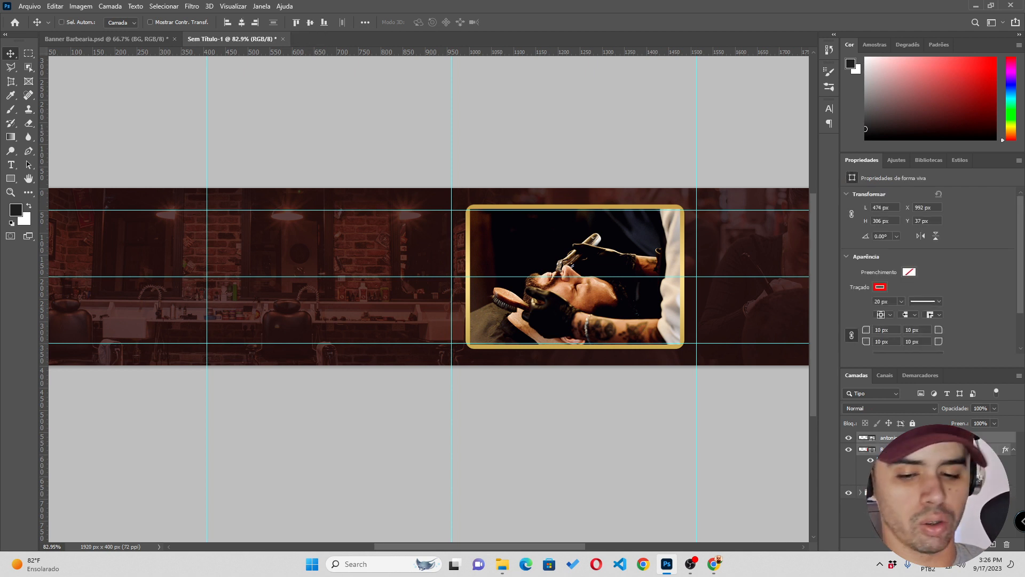
{"action": "key", "text": "ctrl+g"}
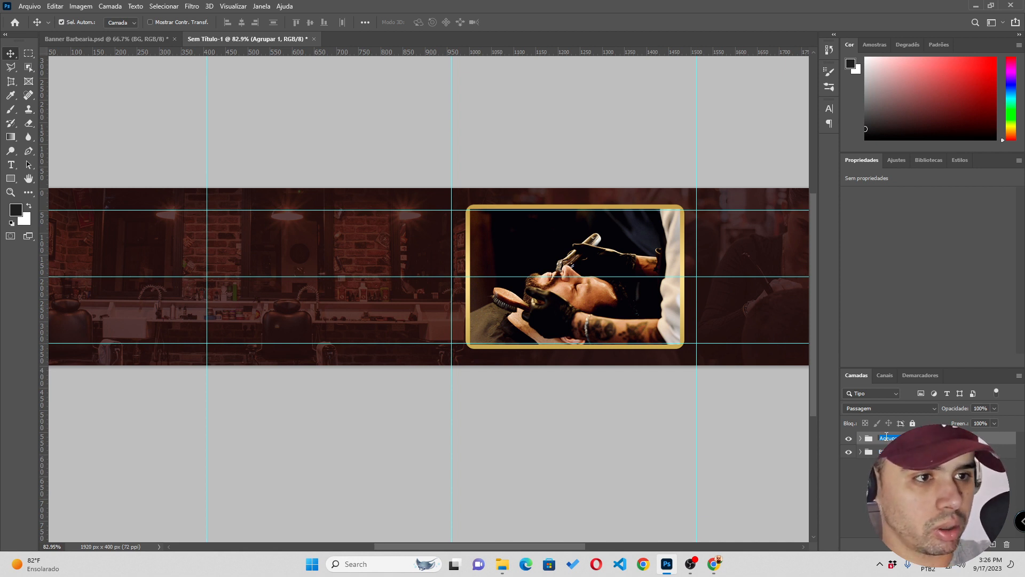
{"action": "type", "text": "MOLDURA"}
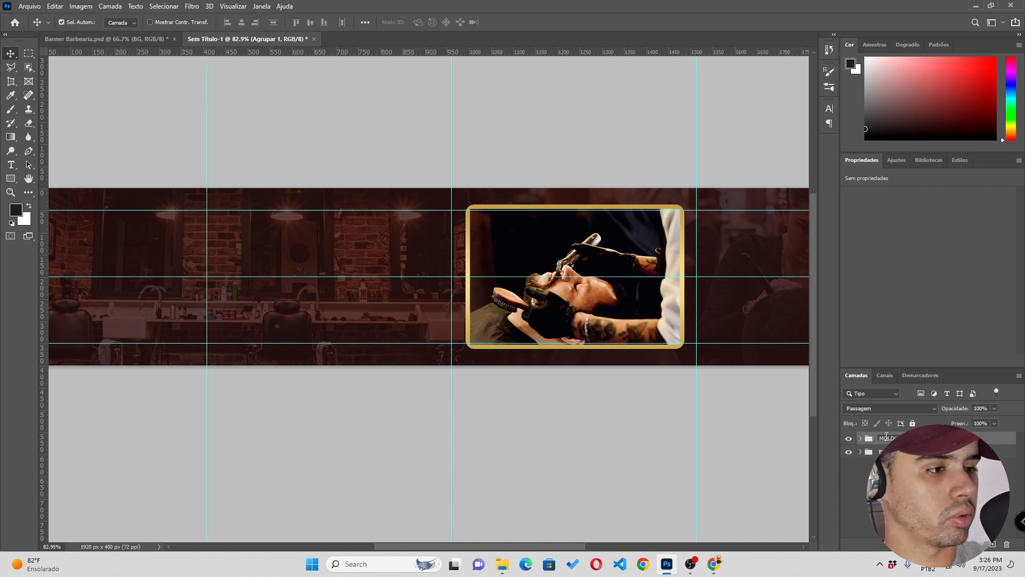
{"action": "key", "text": "Return"}
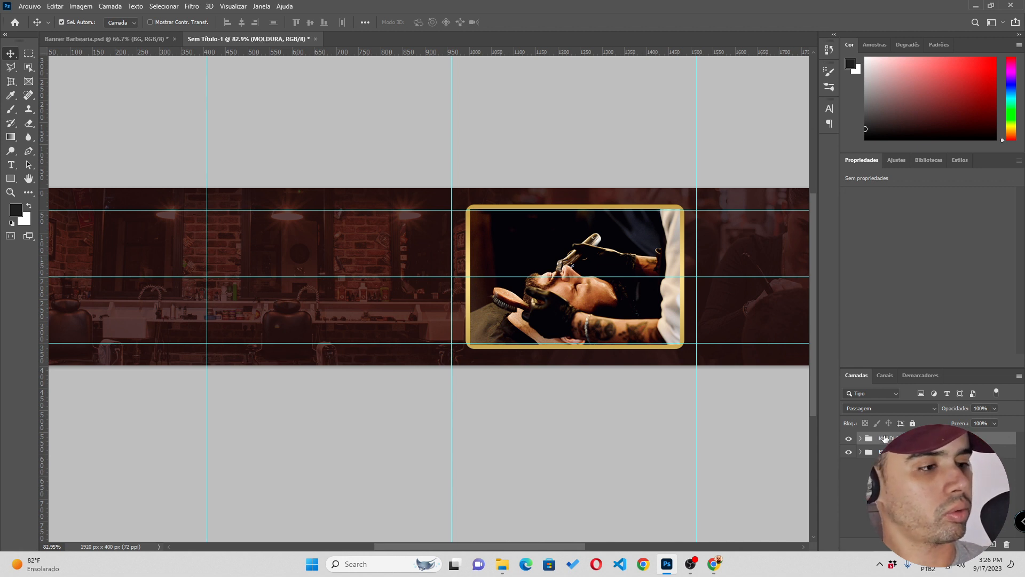
Examine the layer groups of the reference Banner Barbearia.psd by hiding and showing them one at a time, including NAVALHAS and TITULO E PREÇO
{"action": "left_click", "coordinate": [151, 39]}
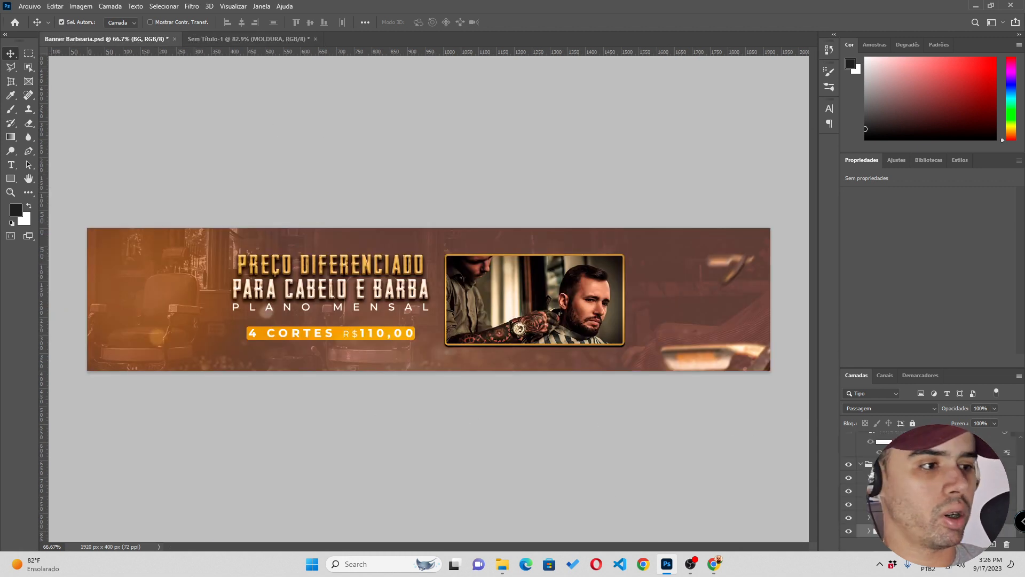
{"action": "left_click", "coordinate": [849, 531]}
{"action": "left_click", "coordinate": [849, 530]}
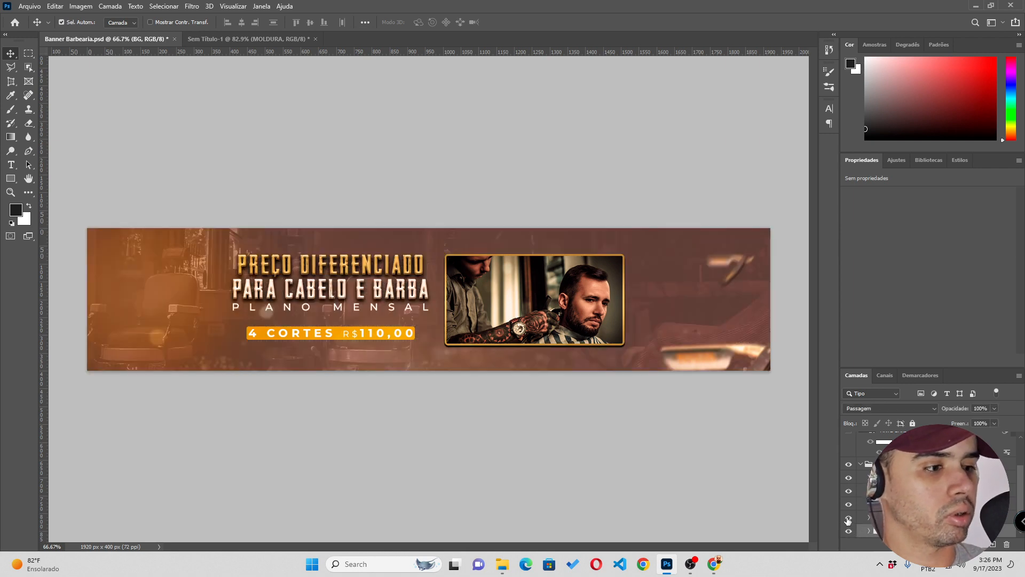
{"action": "left_click", "coordinate": [848, 518]}
{"action": "left_click", "coordinate": [848, 518]}
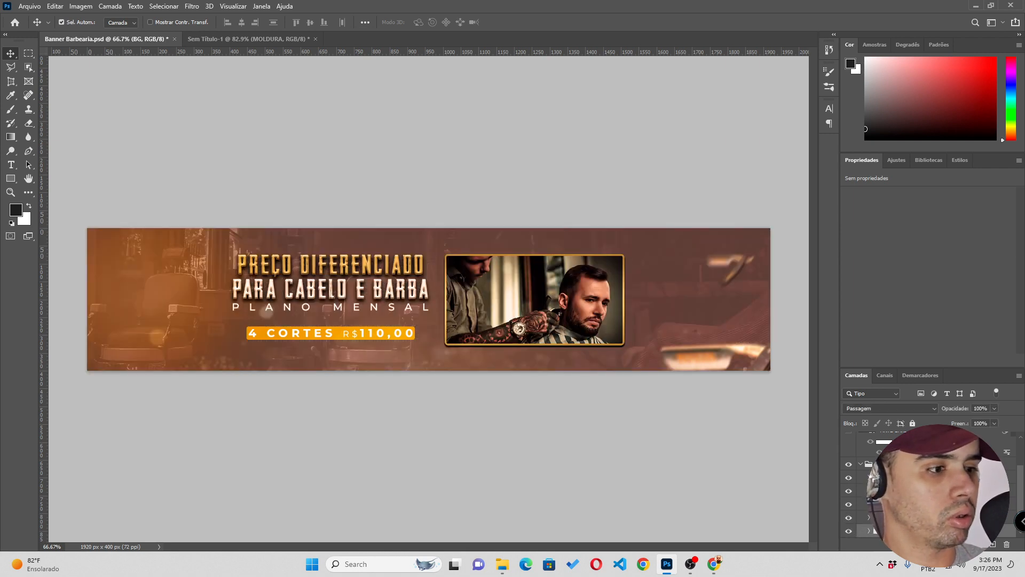
{"action": "left_click", "coordinate": [853, 506]}
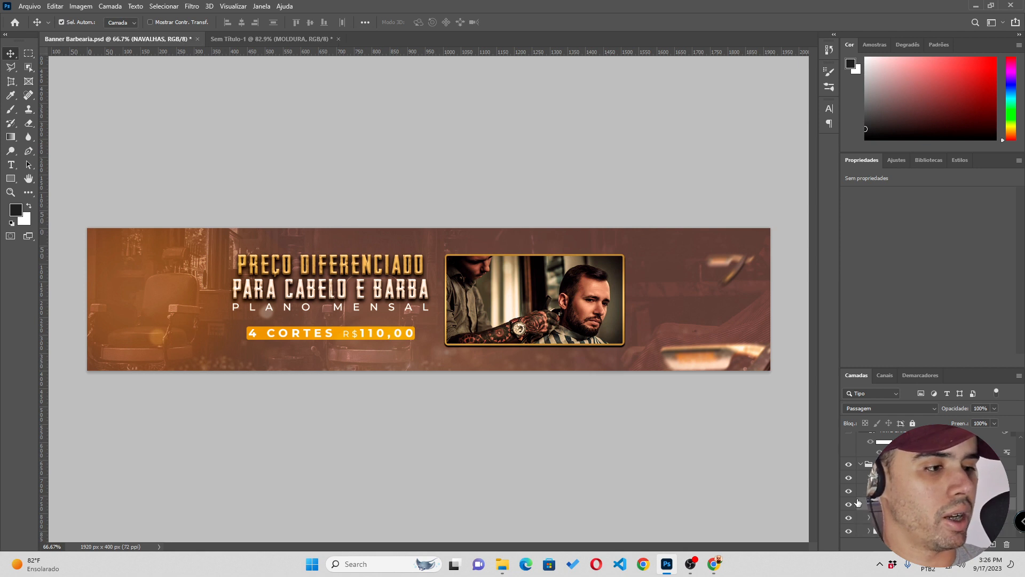
{"action": "left_click", "coordinate": [849, 505]}
{"action": "left_click", "coordinate": [849, 505]}
{"action": "left_click", "coordinate": [861, 491]}
{"action": "left_click", "coordinate": [849, 492]}
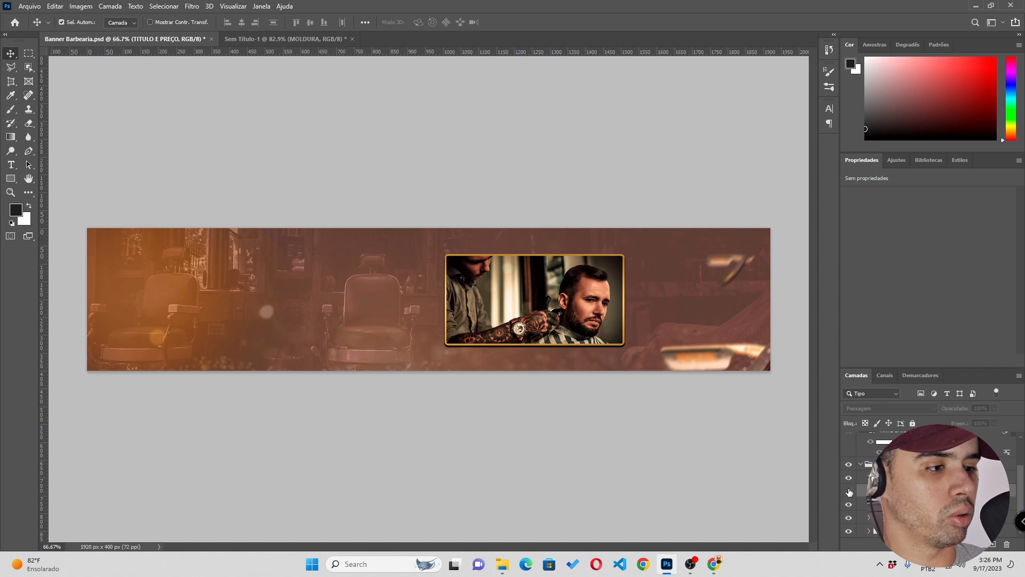
{"action": "left_click", "coordinate": [849, 492]}
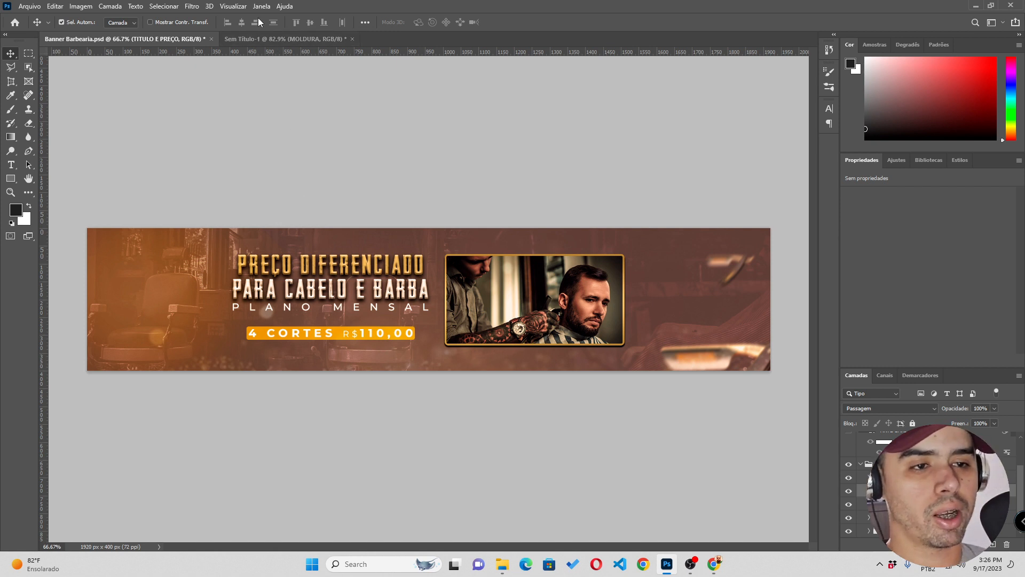
Return to the untitled banner and add an empty layer above the MOLDURA group
{"action": "left_click", "coordinate": [286, 39]}
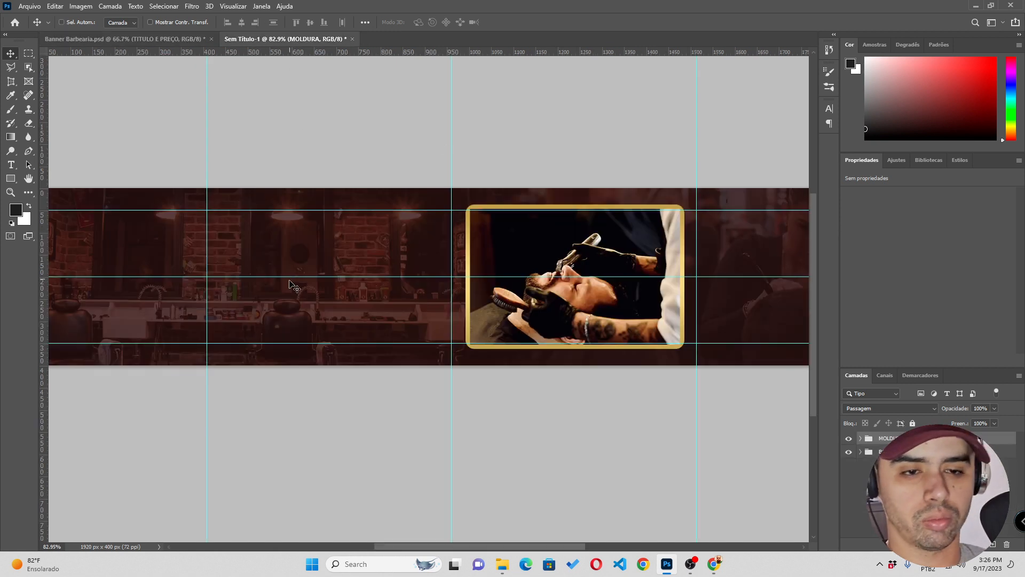
{"action": "key", "text": "ctrl+h"}
{"action": "key", "text": "ctrl+h"}
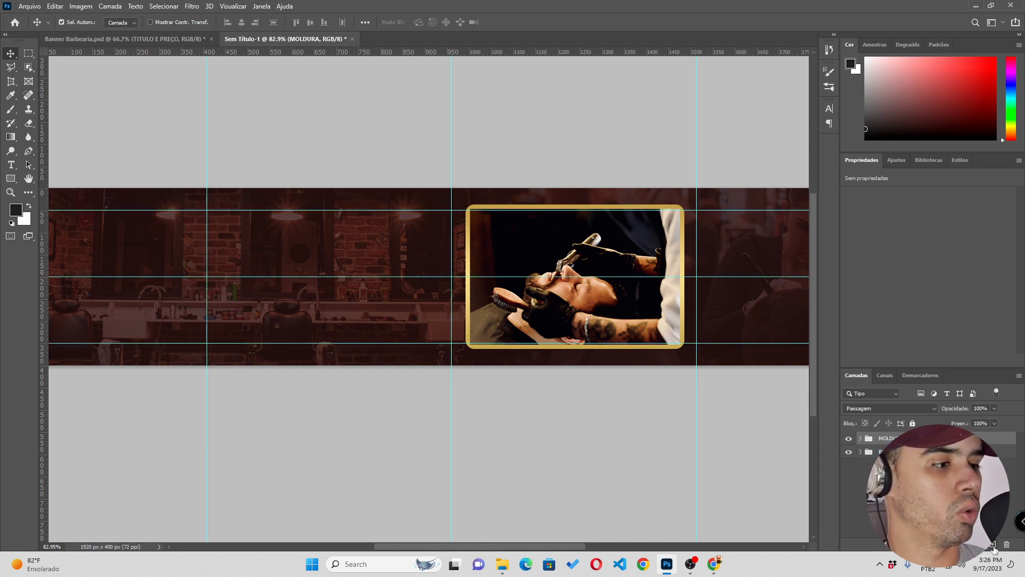
{"action": "key", "text": "ctrl+shift+alt+e"}
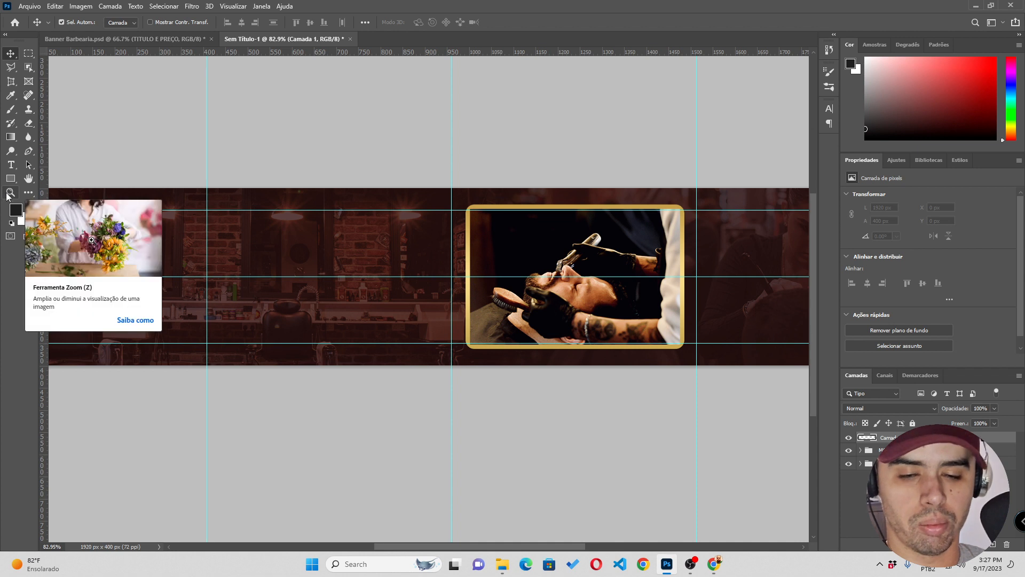
Add the centred two-line text "PREÇO DIFERENCIADO / PARA CABELO E BARBA" and move it between the two vertical guides beside the framed photo
{"action": "key", "text": "t"}
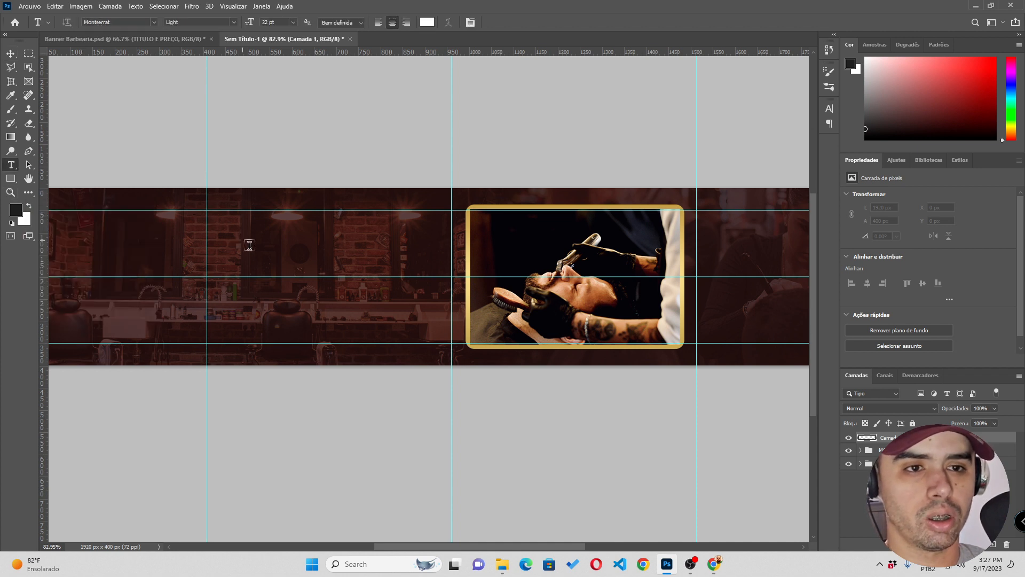
{"action": "left_click", "coordinate": [249, 239]}
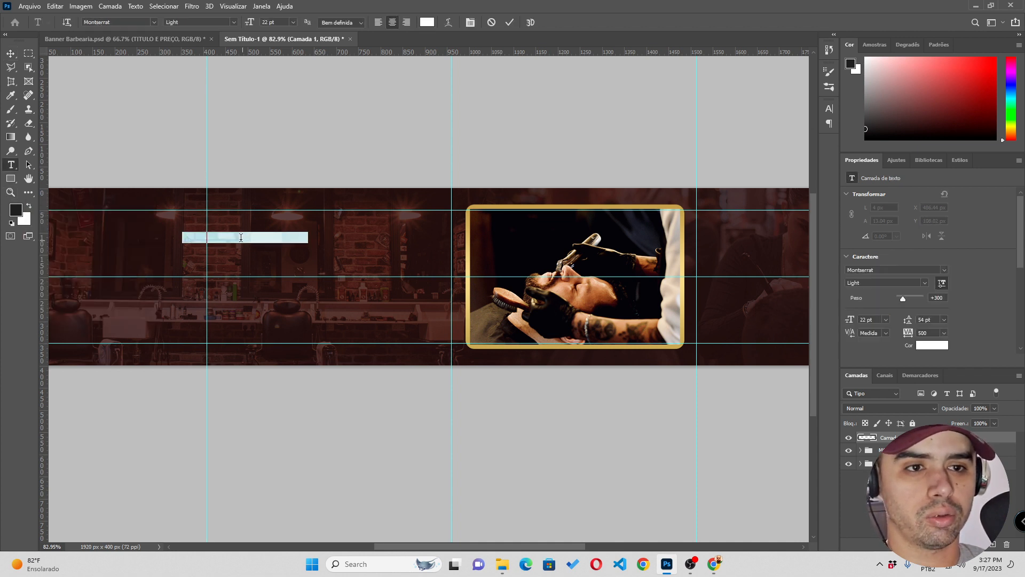
{"action": "key", "text": "BackSpace"}
{"action": "key", "text": "ctrl+z"}
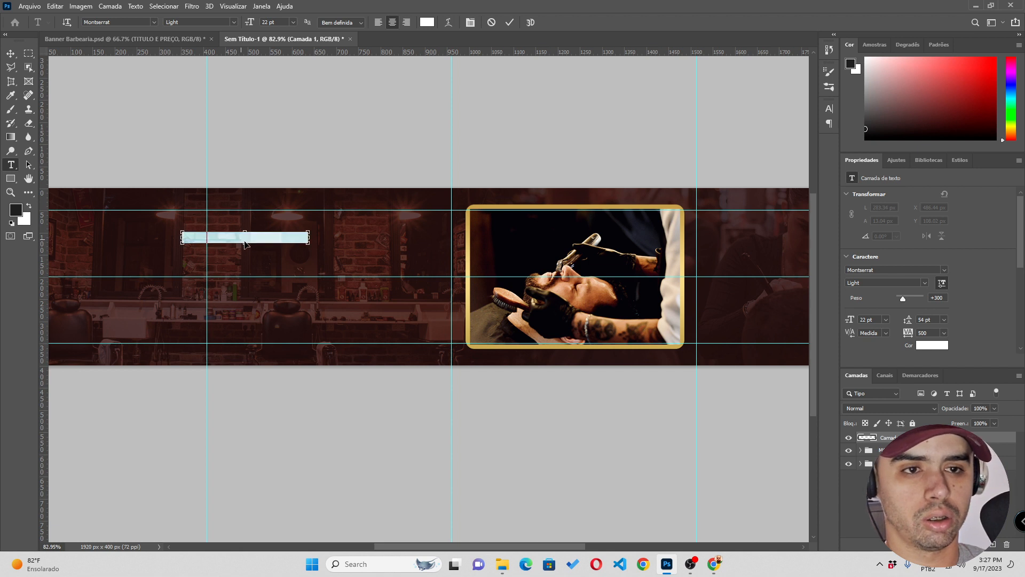
{"action": "left_click", "coordinate": [244, 239]}
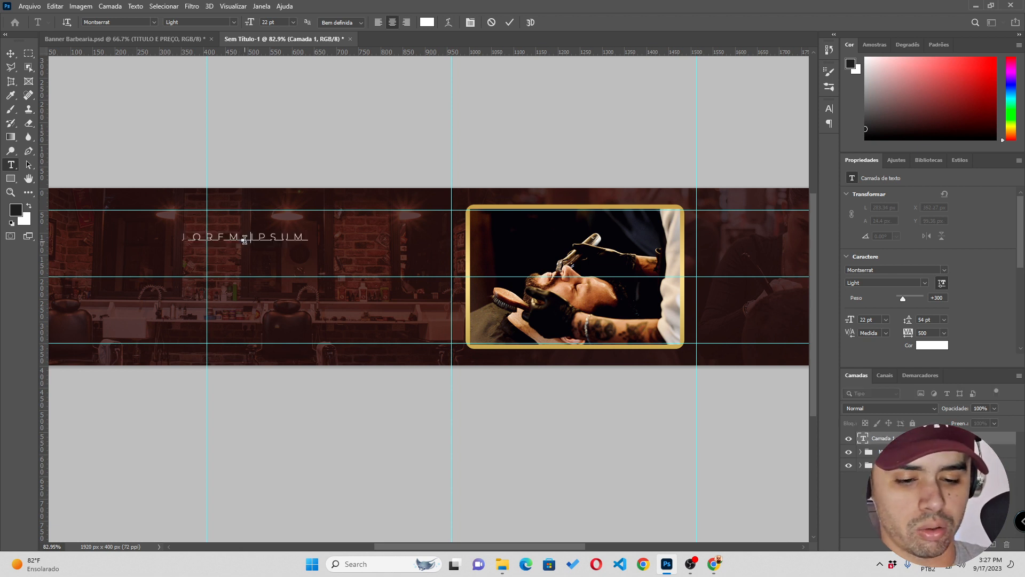
{"action": "key", "text": "ctrl+a"}
{"action": "type", "text": "PREÇO DIFERENCIA"}
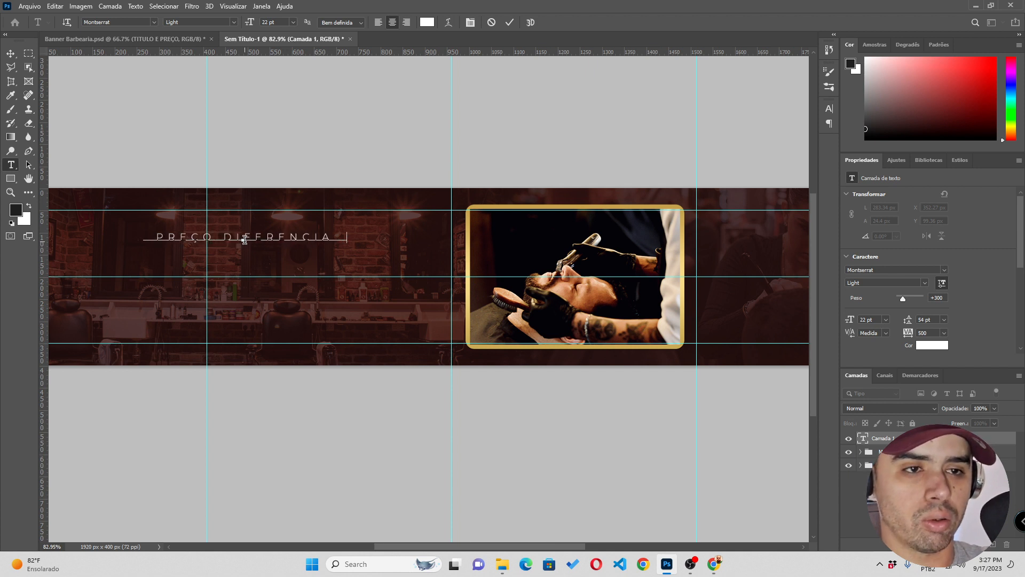
{"action": "type", "text": "DO PARA"}
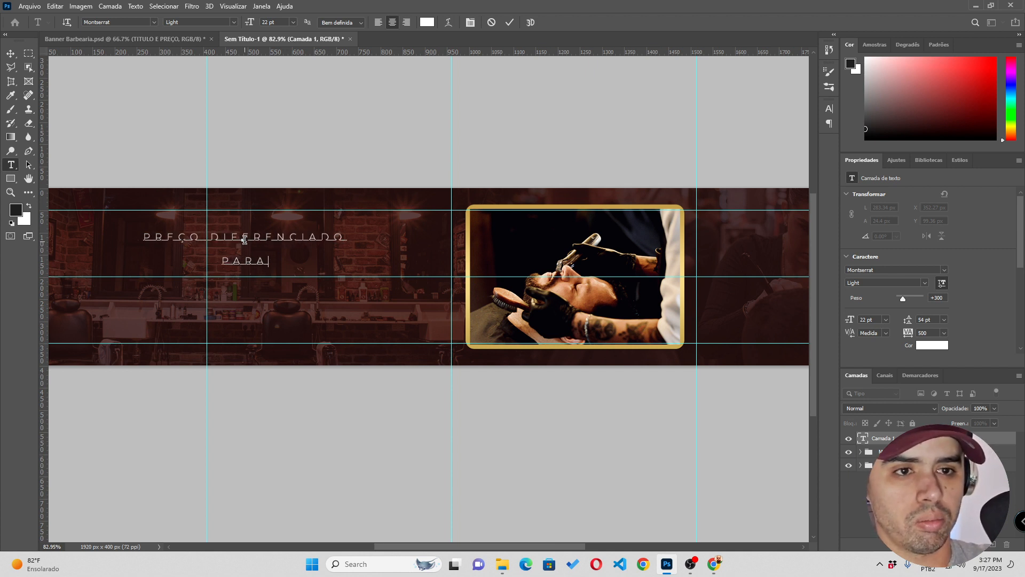
{"action": "type", "text": " CABELO E BARBA"}
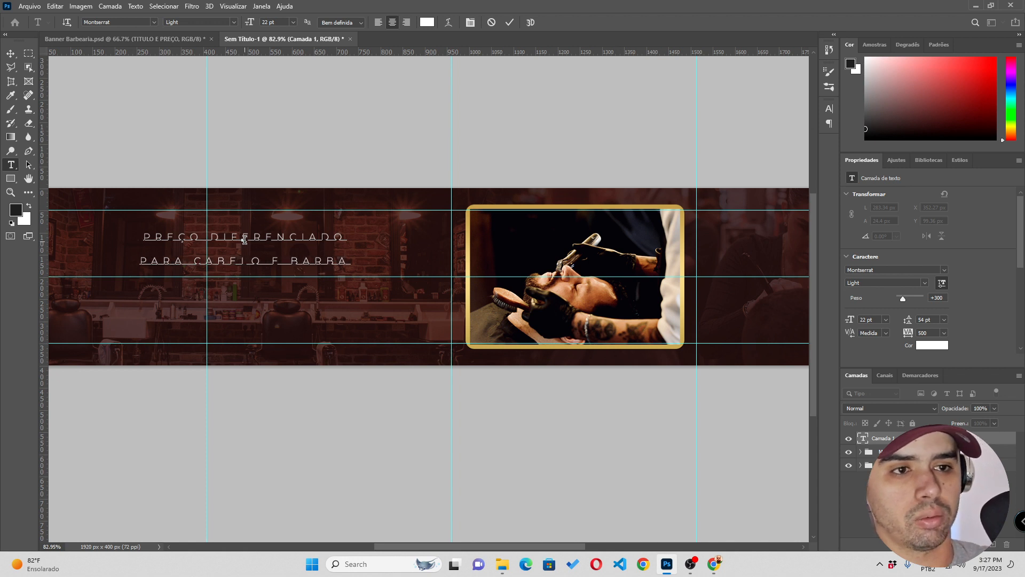
{"action": "left_click", "coordinate": [509, 23]}
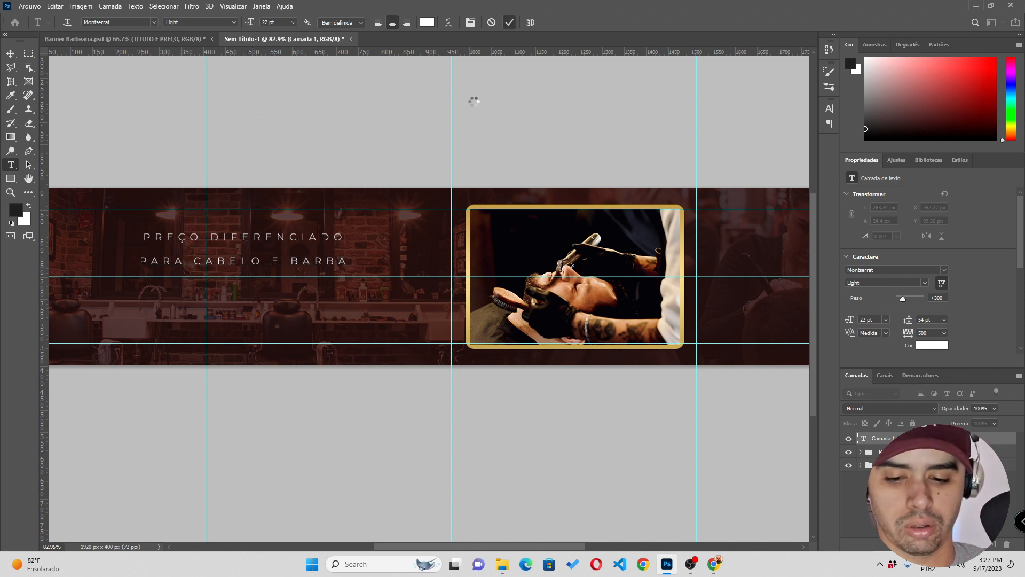
{"action": "key", "text": "v"}
{"action": "left_click_drag", "start_coordinate": [344, 254], "coordinate": [431, 248]}
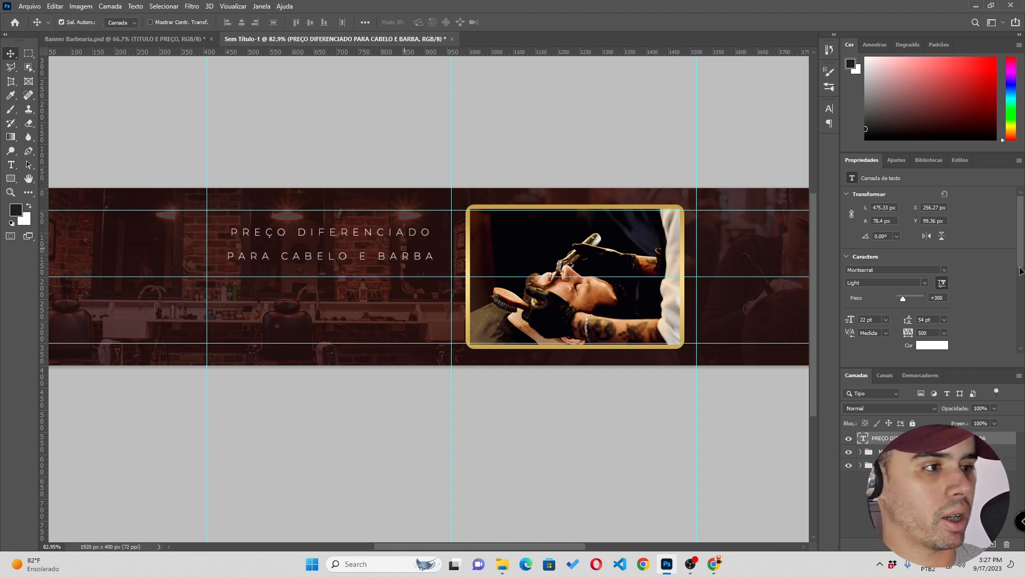
Set the title text to the Geizer font with tracking 10 and 27 pt leading
{"action": "left_click", "coordinate": [944, 270]}
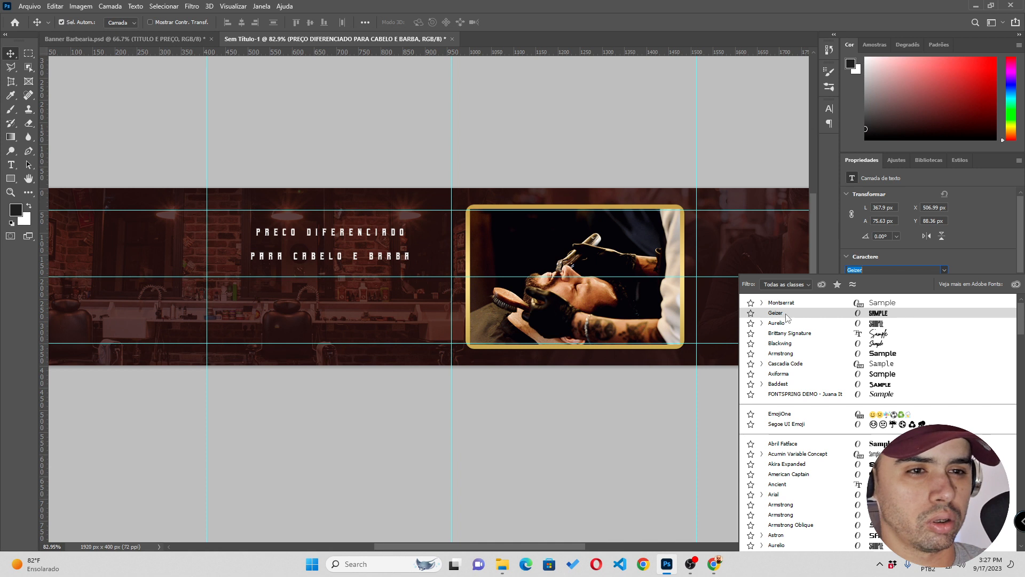
{"action": "left_click", "coordinate": [786, 314]}
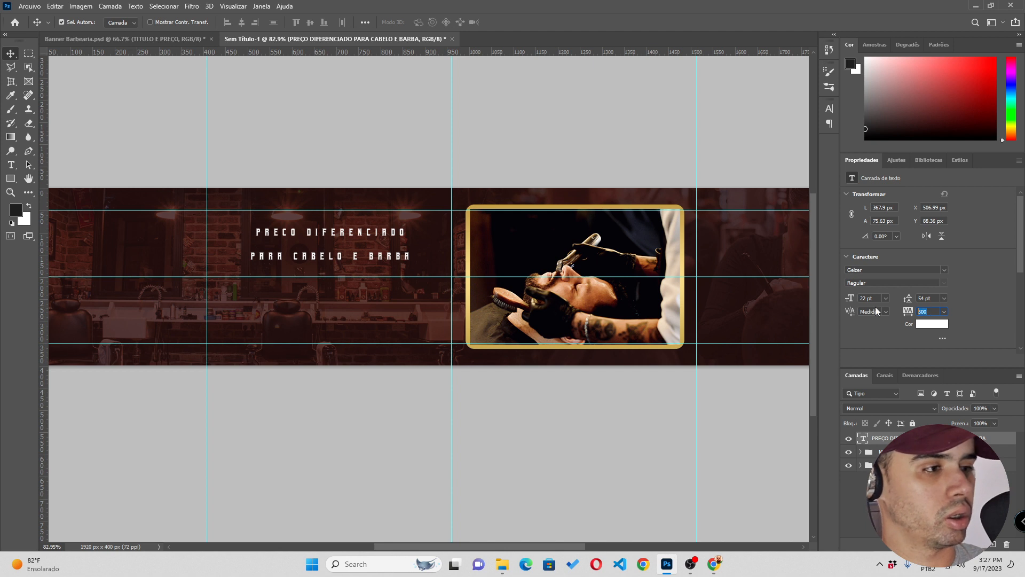
{"action": "type", "text": "10"}
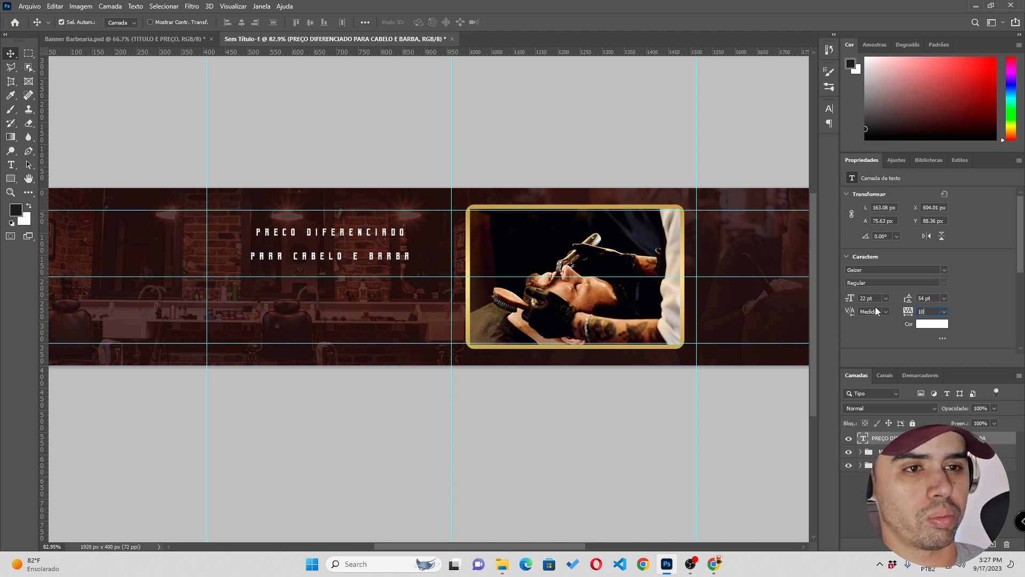
{"action": "key", "text": "Return"}
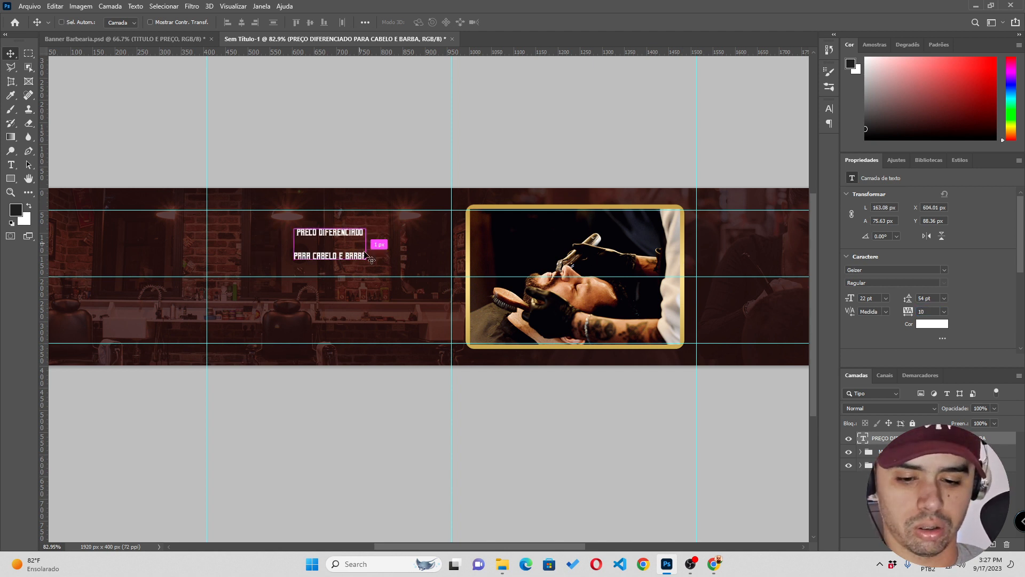
{"action": "key", "text": "ctrl"}
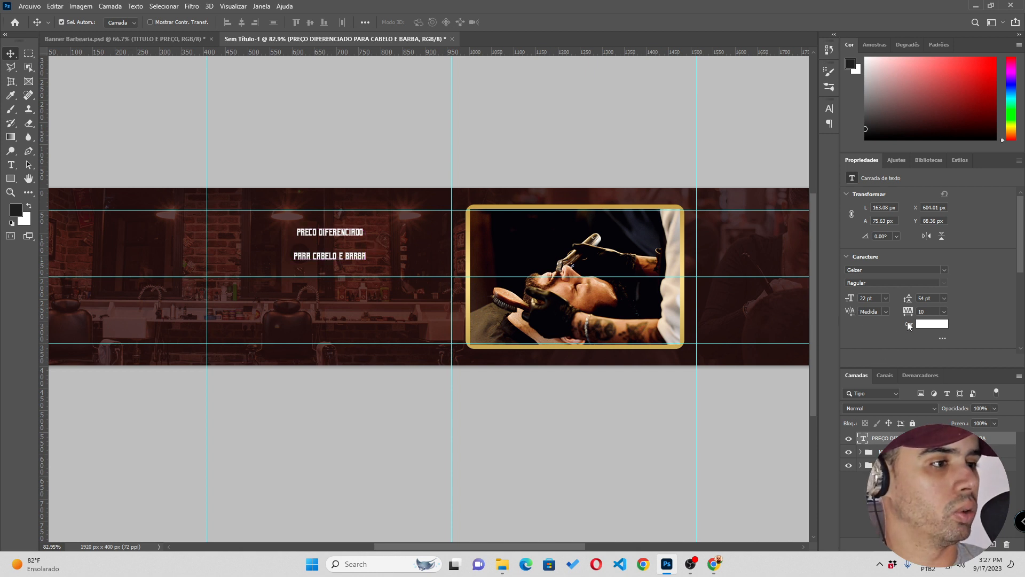
{"action": "left_click_drag", "start_coordinate": [906, 300], "coordinate": [906, 300]}
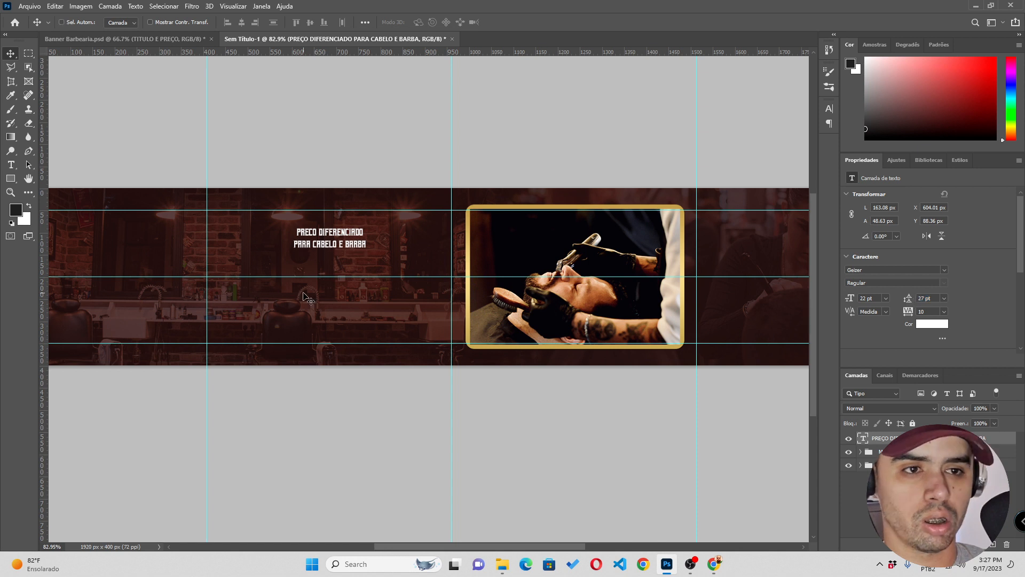
Scale the title to about 554 px wide, spanning the two vertical guides, with its first line just below the upper horizontal guide
{"action": "key", "text": "ctrl+t"}
{"action": "left_click_drag", "start_coordinate": [371, 248], "coordinate": [449, 281]}
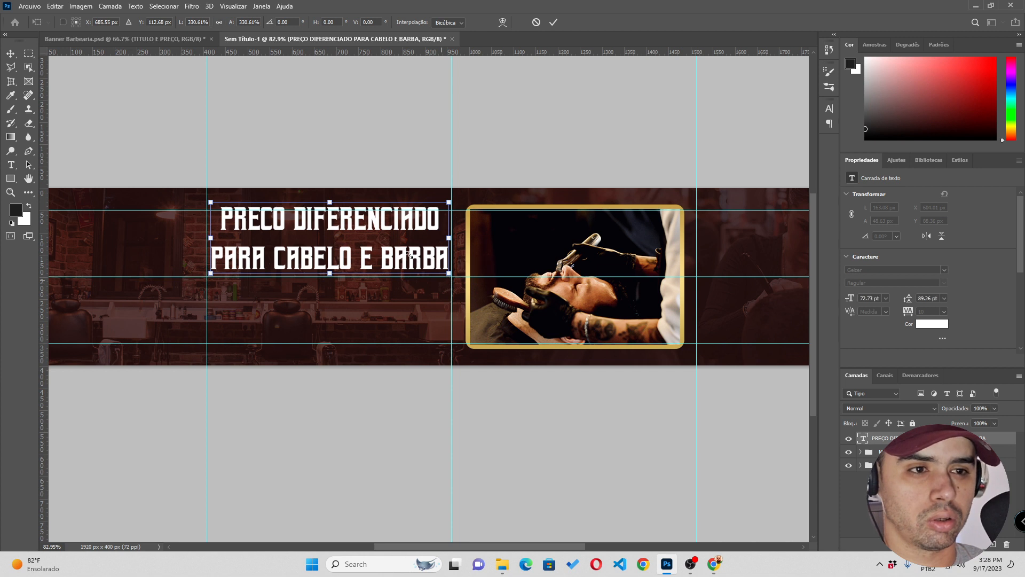
{"action": "left_click_drag", "start_coordinate": [402, 253], "coordinate": [397, 260]}
{"action": "left_click", "coordinate": [553, 22]}
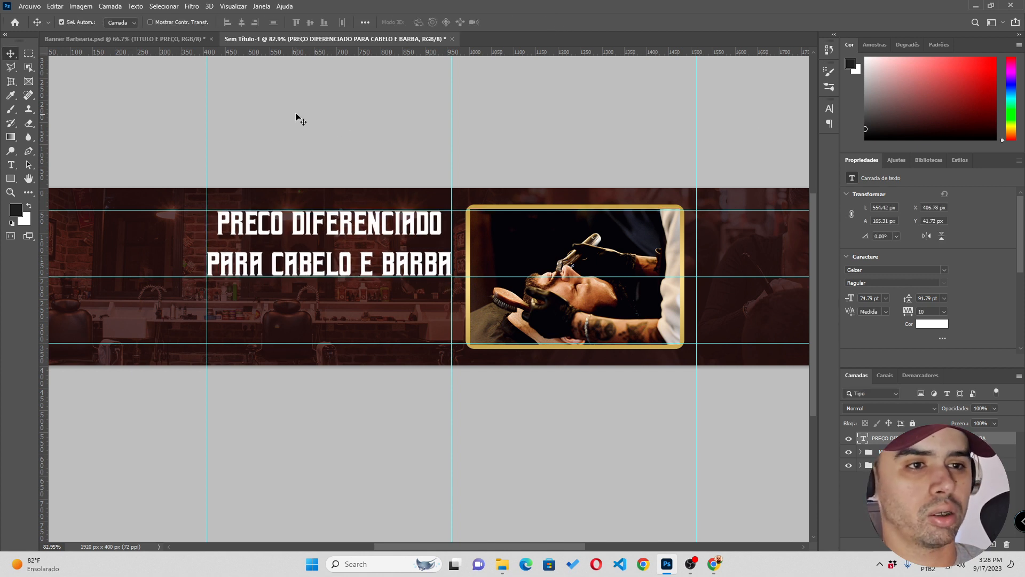
Switch to Banner Barbearia.psd, undo its last two changes, and return to the untitled banner
{"action": "left_click", "coordinate": [80, 38]}
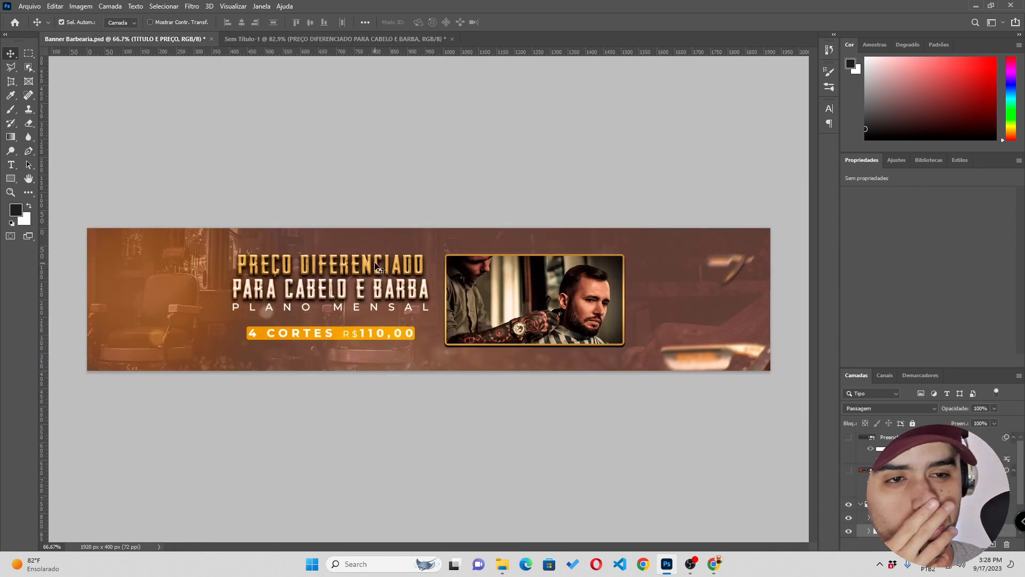
{"action": "key", "text": "ctrl+z"}
{"action": "key", "text": "ctrl+z"}
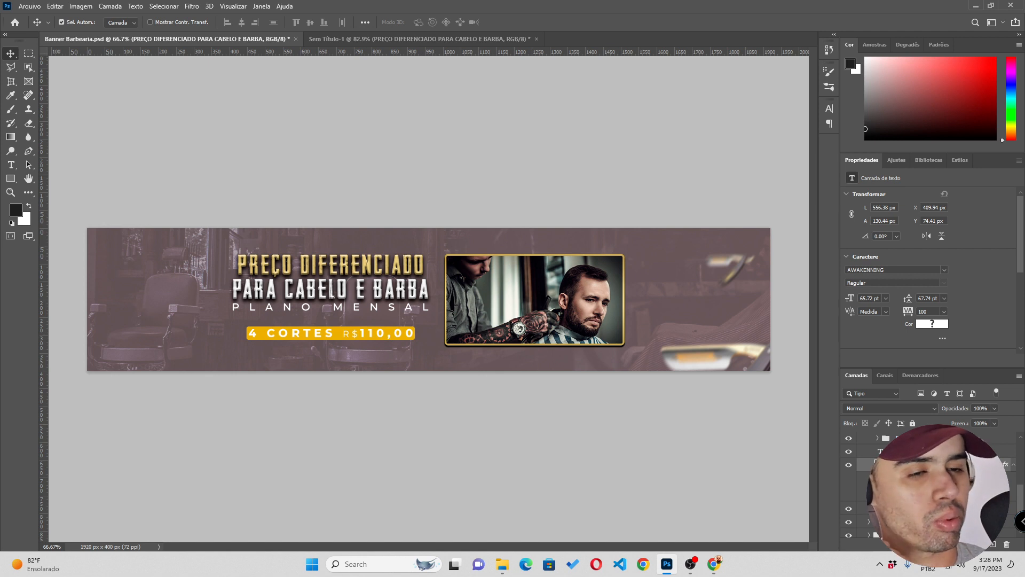
{"action": "left_click", "coordinate": [380, 39]}
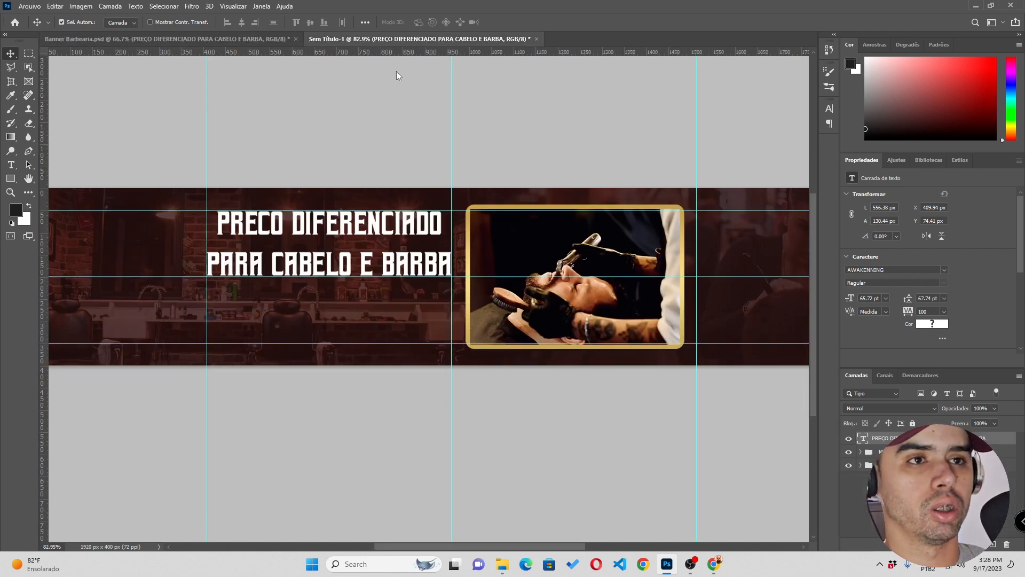
{"action": "double_click", "coordinate": [997, 440]}
{"action": "left_click_drag", "start_coordinate": [223, 179], "coordinate": [605, 186]}
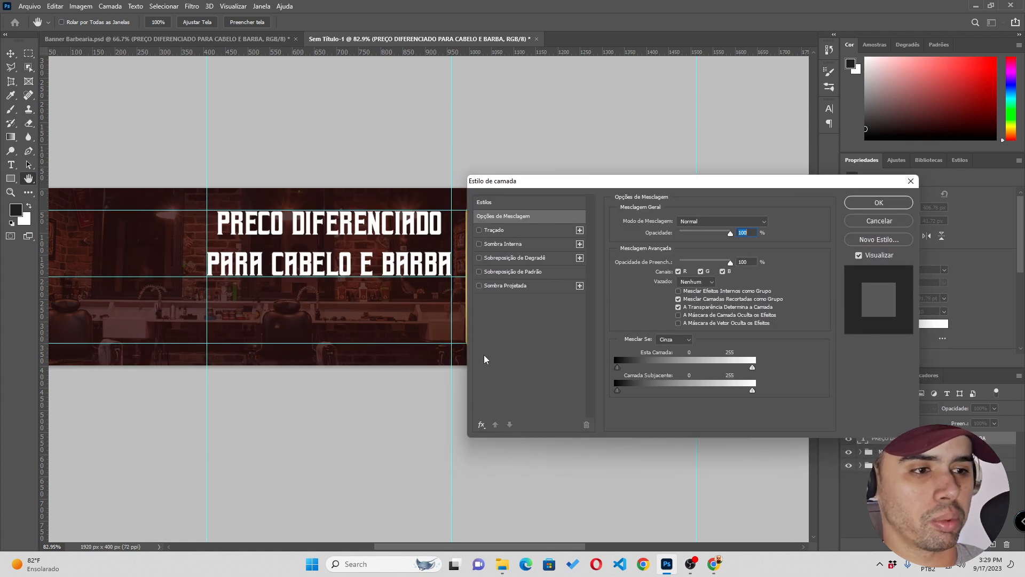
{"action": "left_click", "coordinate": [483, 424]}
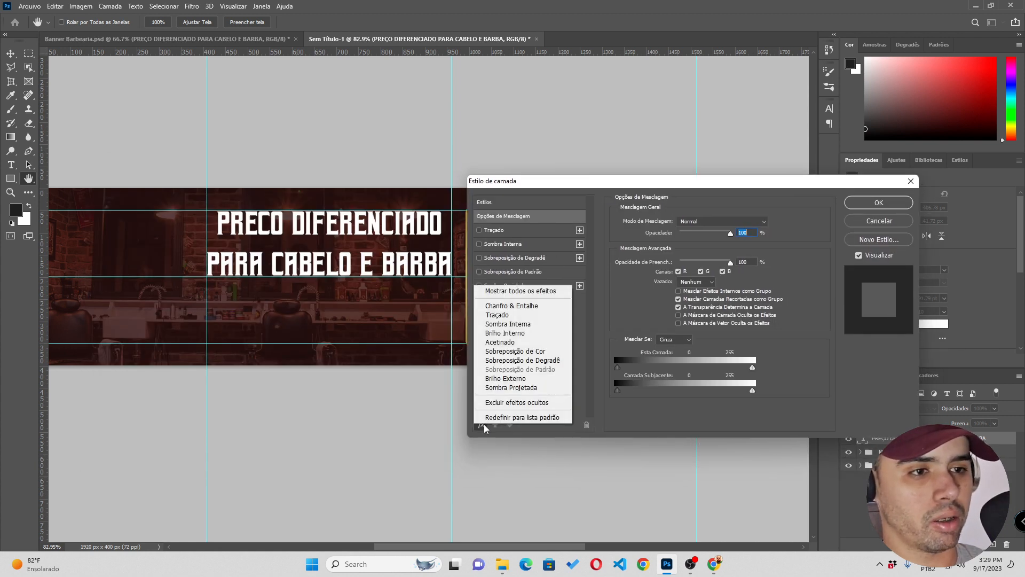
{"action": "left_click", "coordinate": [496, 305]}
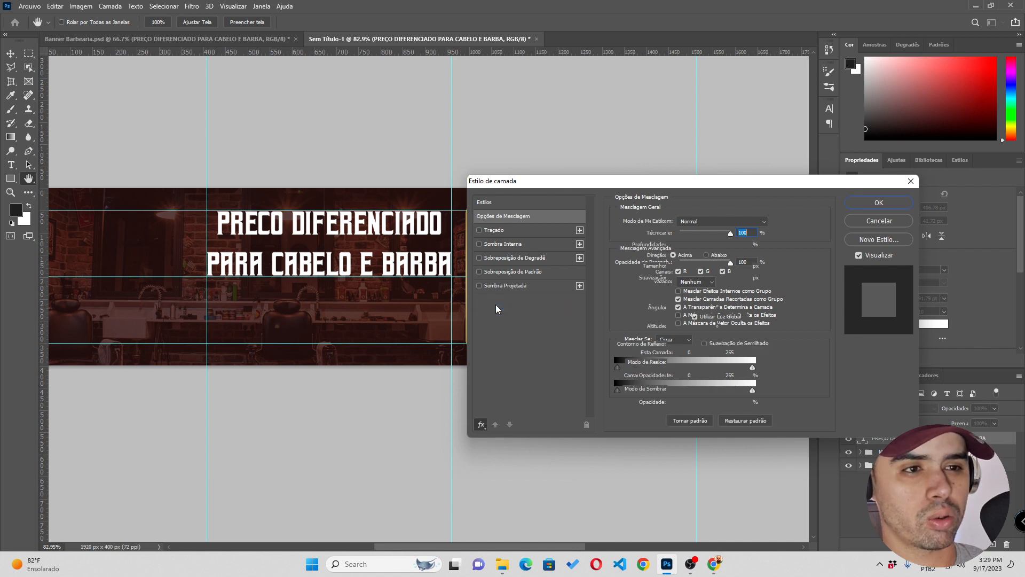
{"action": "left_click_drag", "start_coordinate": [486, 182], "coordinate": [522, 180]}
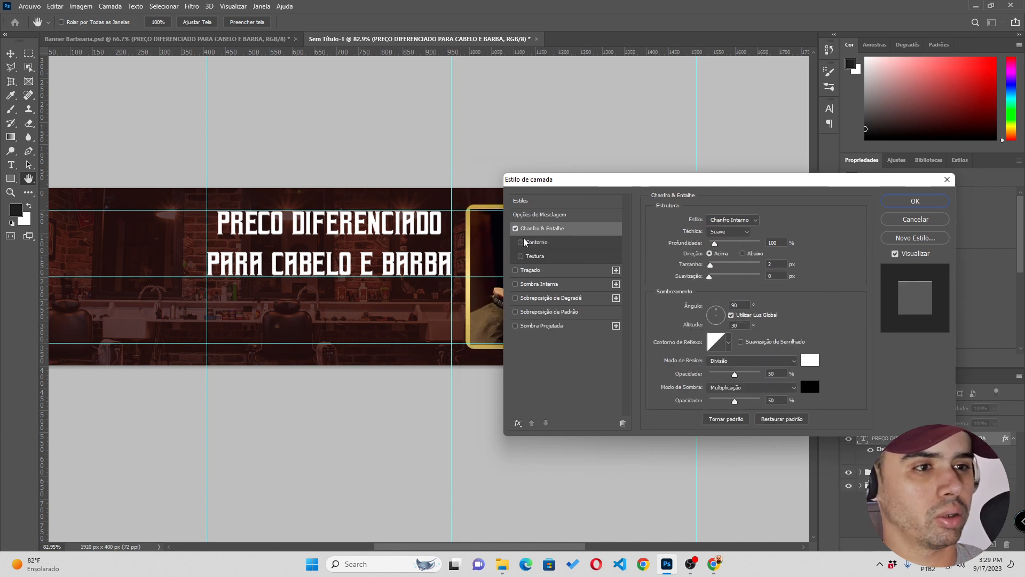
{"action": "left_click", "coordinate": [520, 243]}
{"action": "left_click", "coordinate": [521, 257]}
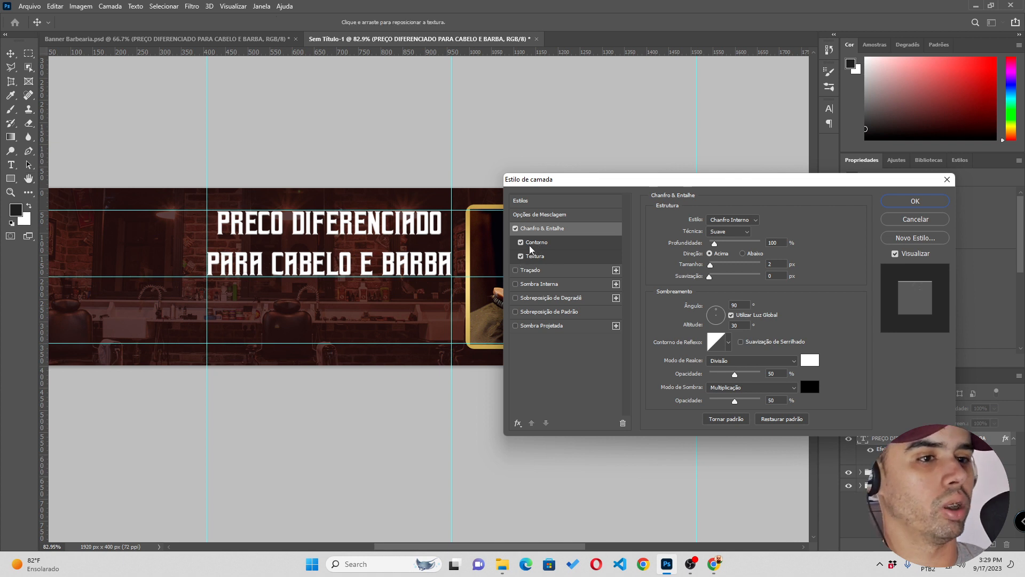
{"action": "left_click_drag", "start_coordinate": [715, 244], "coordinate": [747, 251]}
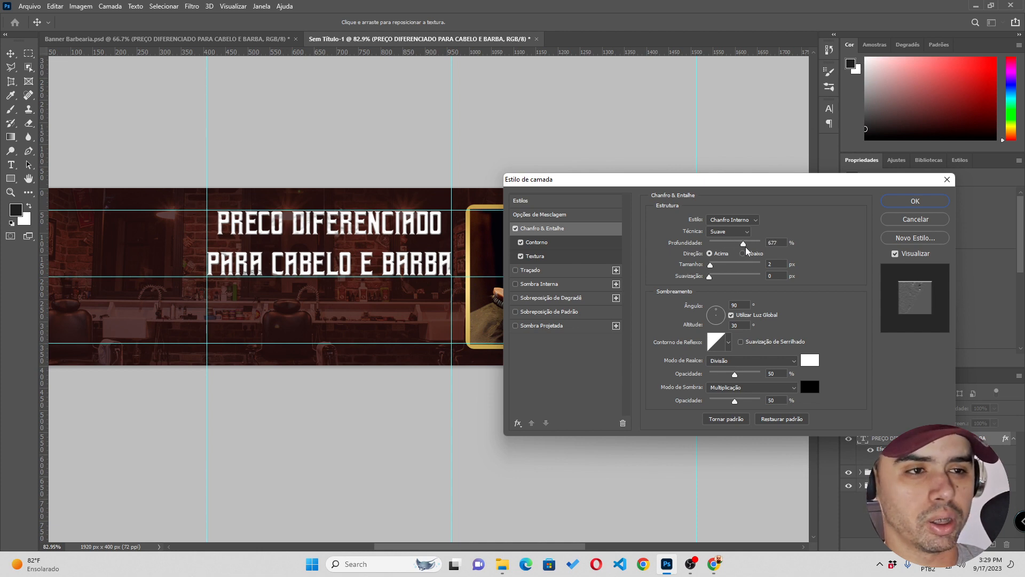
{"action": "left_click", "coordinate": [916, 220]}
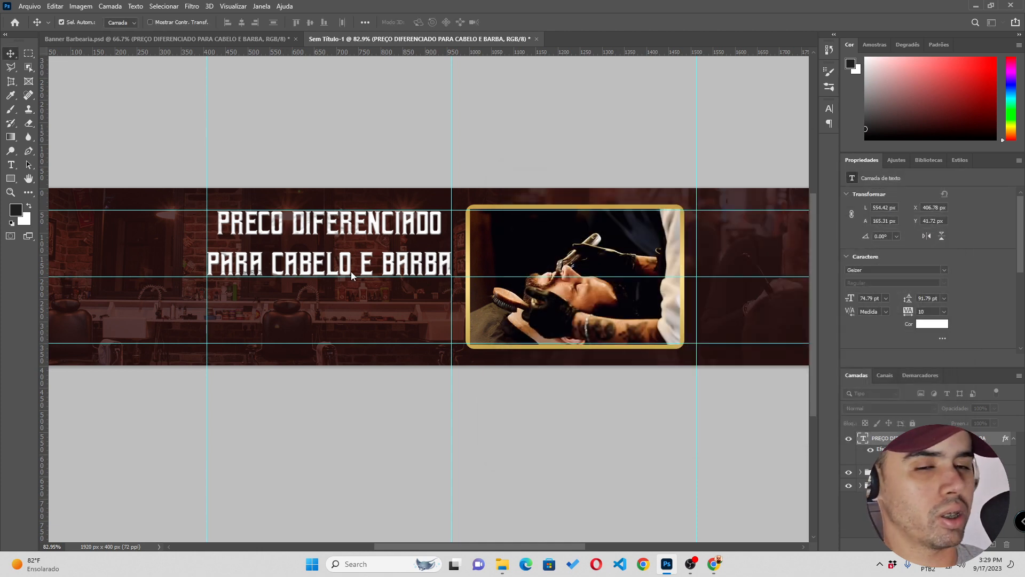
Examine the styles and layer effects used on the title text in Banner Barbearia.psd
{"action": "scroll", "coordinate": [305, 235], "scroll_direction": "up", "scroll_amount": 5}
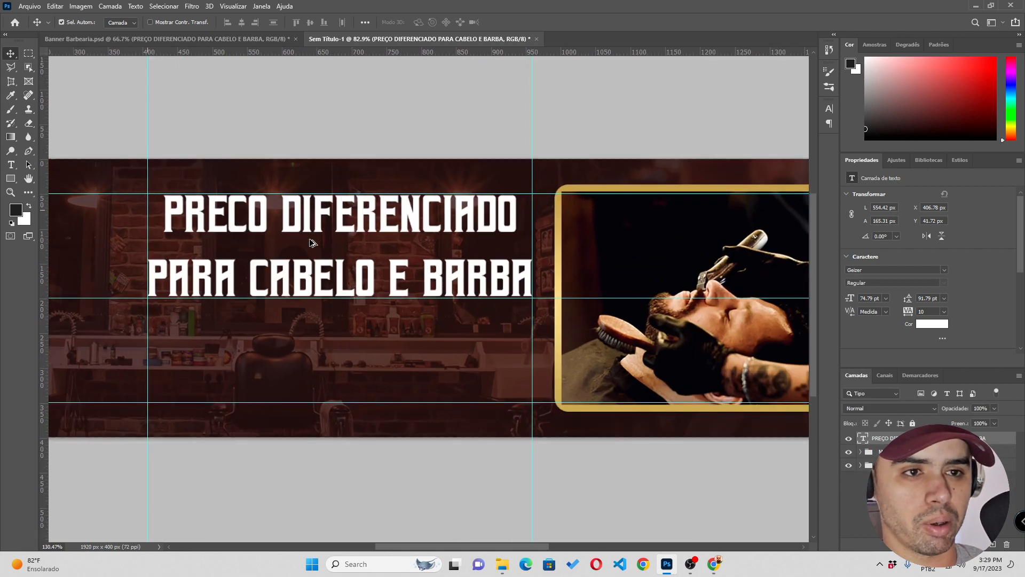
{"action": "scroll", "coordinate": [308, 244], "scroll_direction": "down", "scroll_amount": 1}
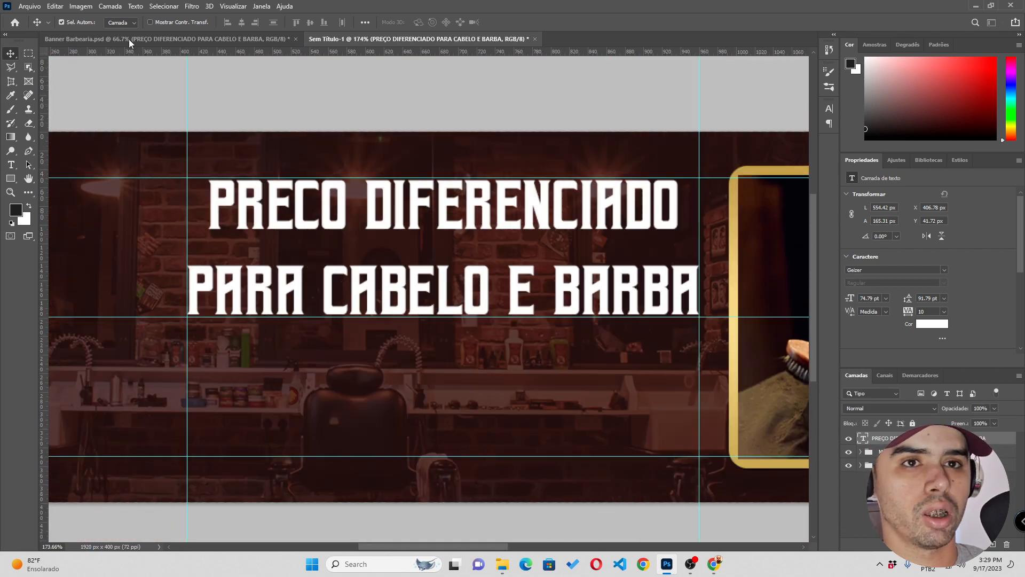
{"action": "left_click", "coordinate": [244, 37]}
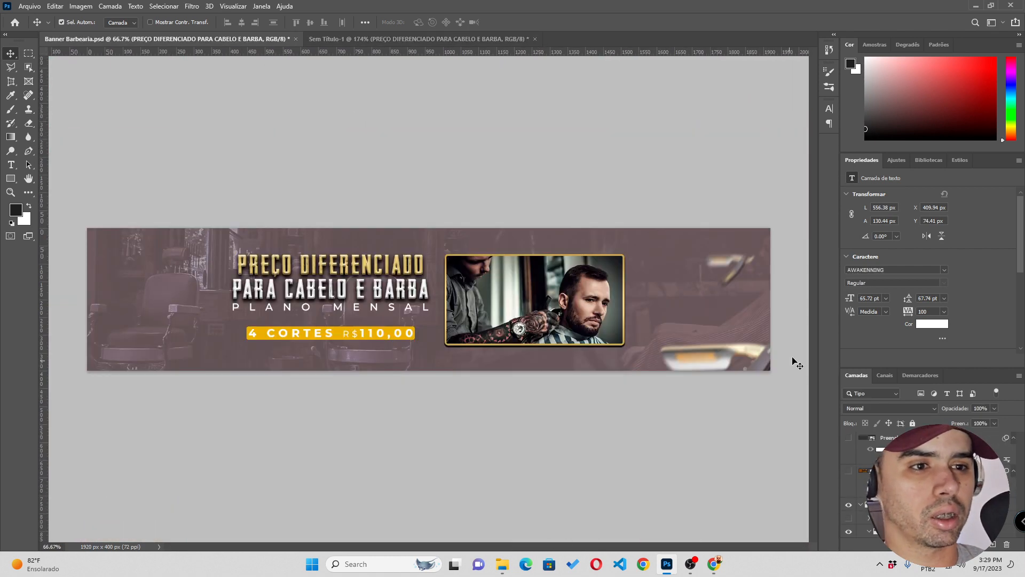
{"action": "left_click", "coordinate": [960, 161]}
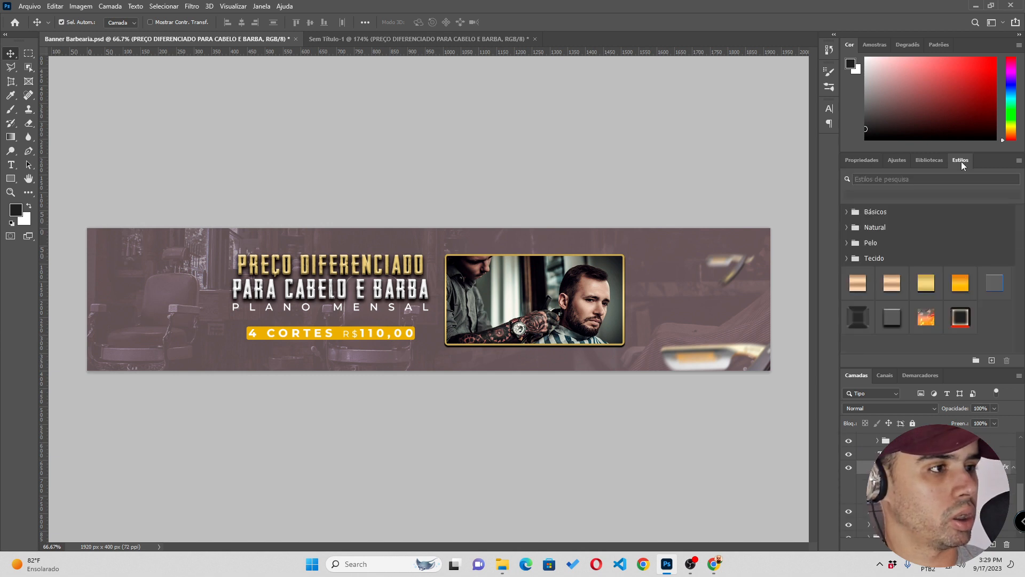
{"action": "left_click", "coordinate": [862, 160]}
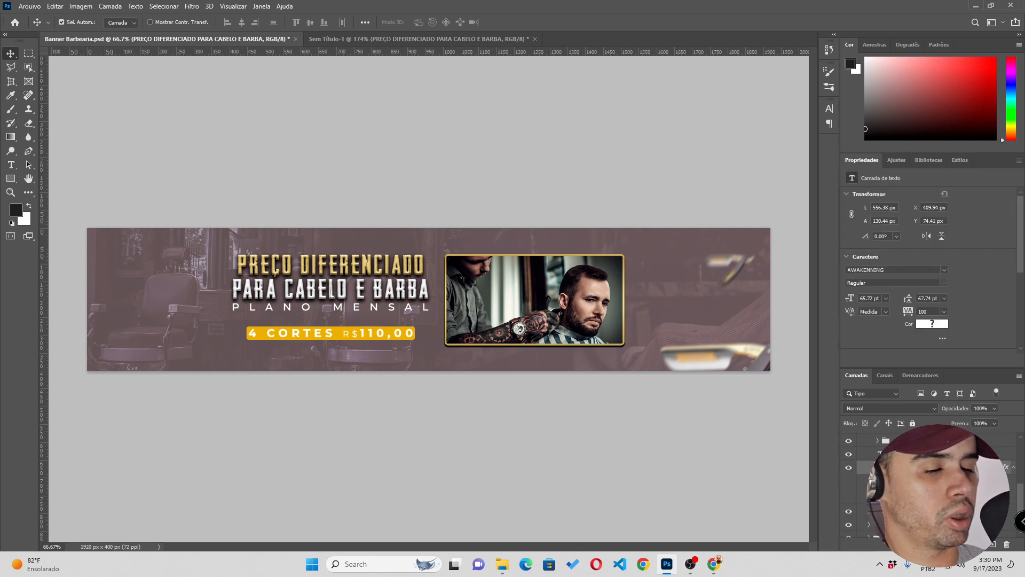
{"action": "double_click", "coordinate": [921, 488]}
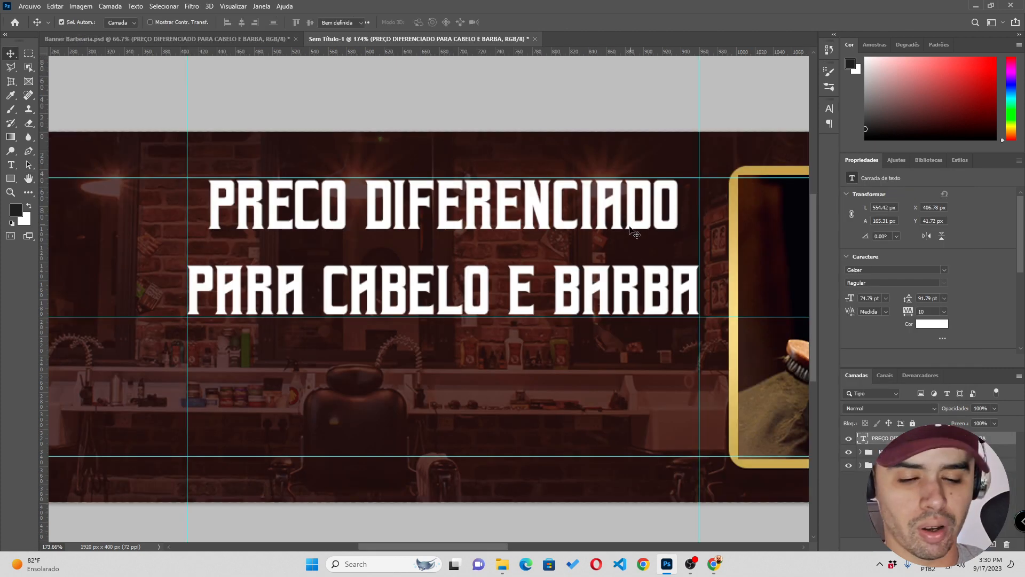
Apply the saved gold gradient style preset to the whole title text layer in the untitled banner
{"action": "key", "text": "t"}
{"action": "left_click_drag", "start_coordinate": [682, 215], "coordinate": [215, 222]}
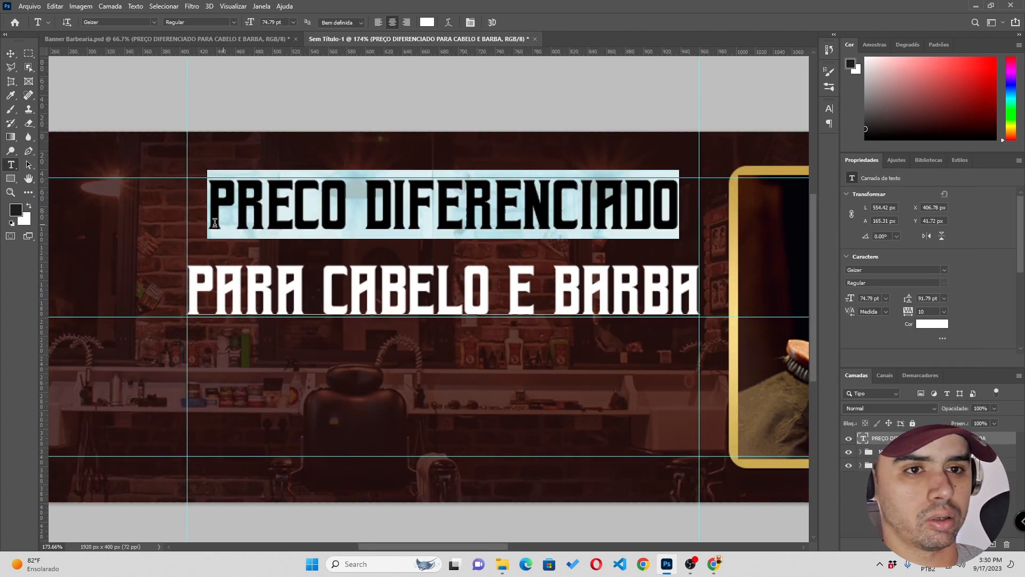
{"action": "left_click", "coordinate": [959, 160]}
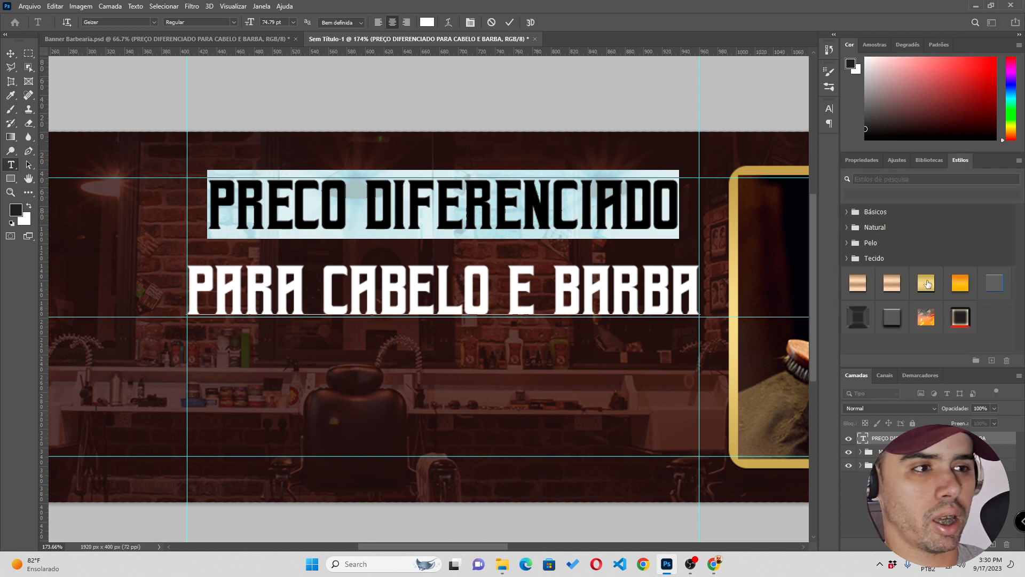
{"action": "left_click", "coordinate": [509, 23]}
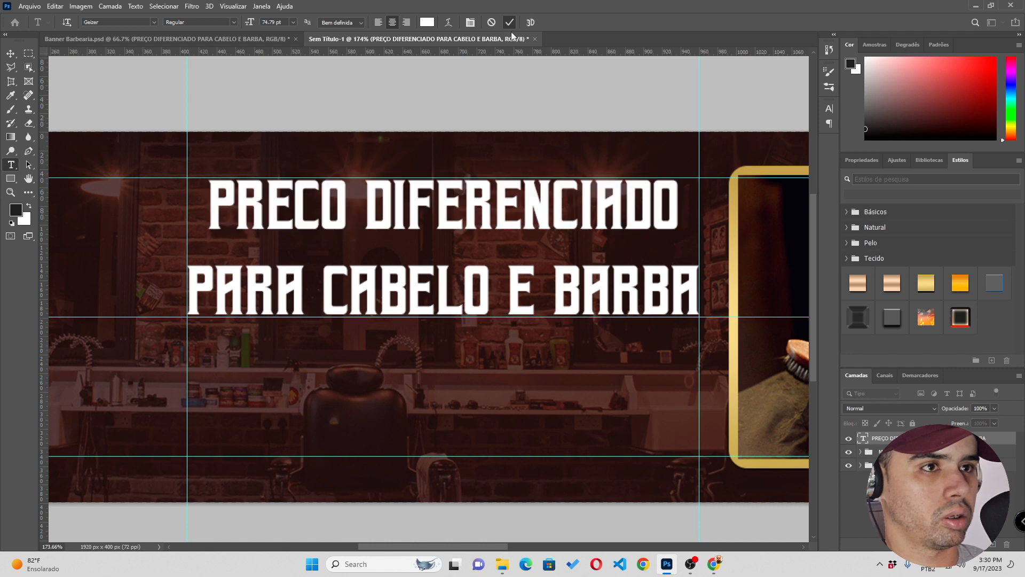
{"action": "left_click", "coordinate": [930, 284]}
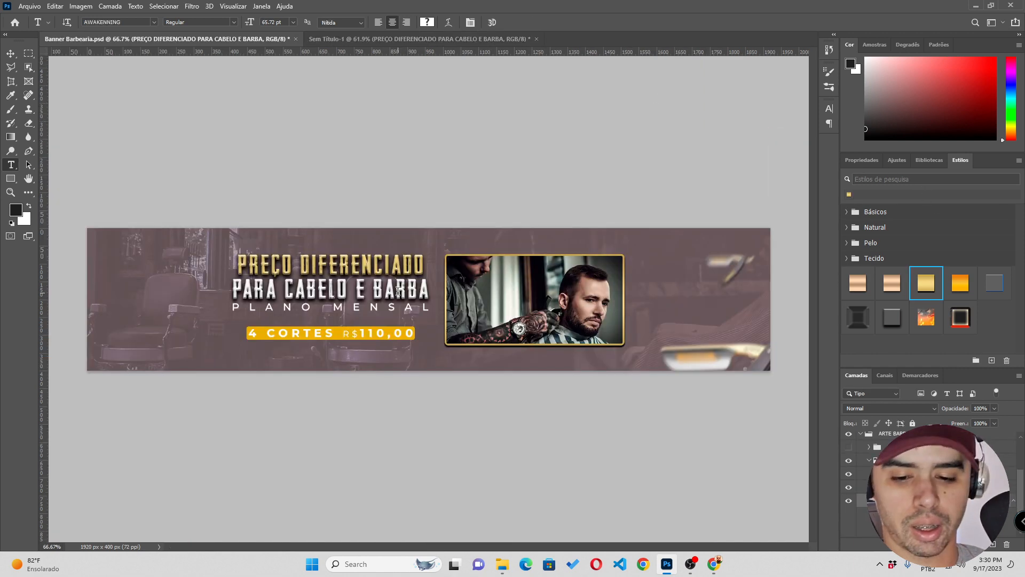
{"action": "key", "text": "v"}
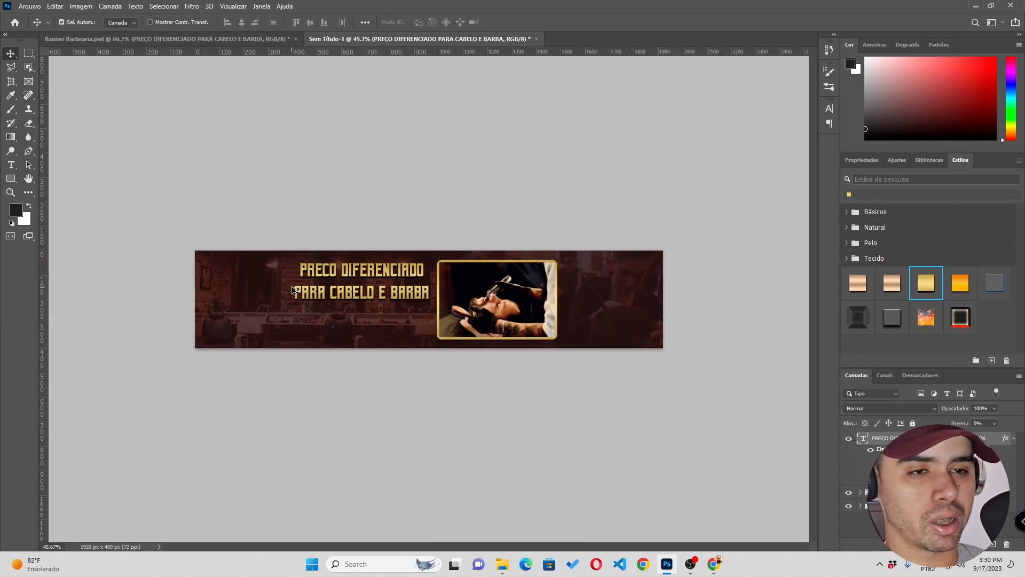
{"action": "scroll", "coordinate": [291, 287], "scroll_direction": "up", "scroll_amount": 3}
{"action": "scroll", "coordinate": [291, 287], "scroll_direction": "up", "scroll_amount": 2}
{"action": "scroll", "coordinate": [287, 288], "scroll_direction": "up", "scroll_amount": 1}
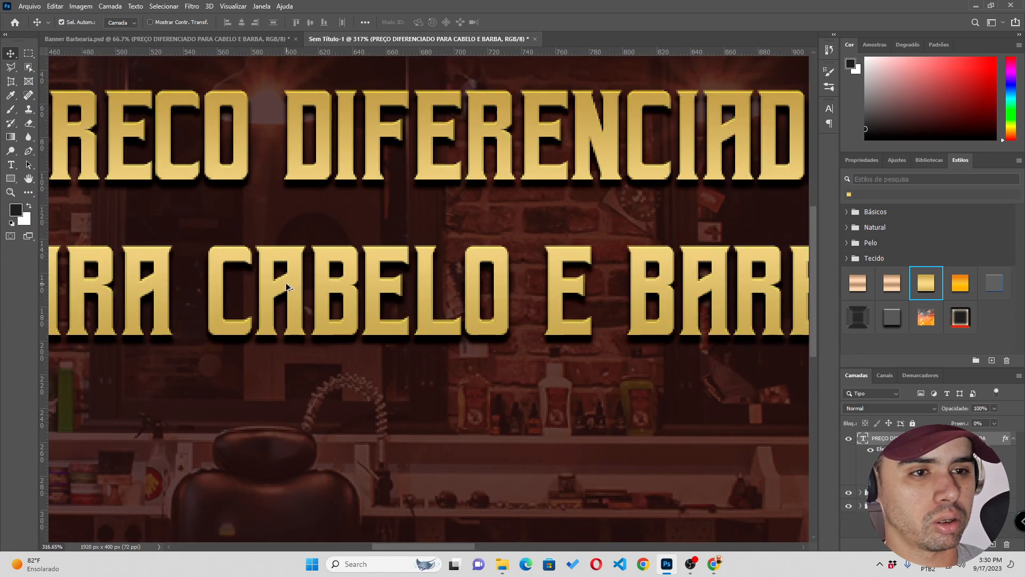
{"action": "scroll", "coordinate": [287, 288], "scroll_direction": "down", "scroll_amount": 4}
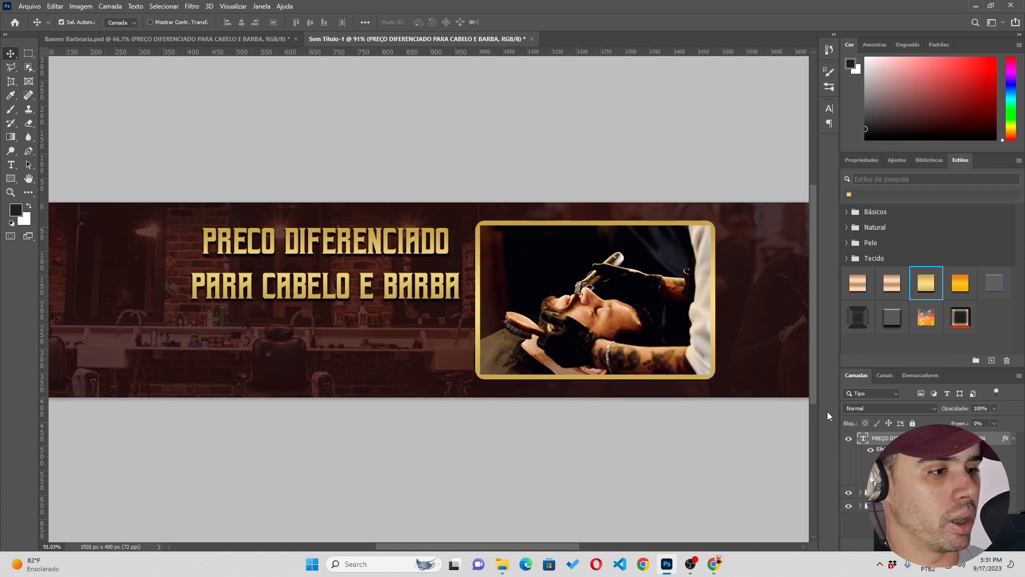
Copy the line "PARA CABELO E BARBA" and delete it from the title, leaving only "PREÇO DIFERENCIADO"
{"action": "key", "text": "t"}
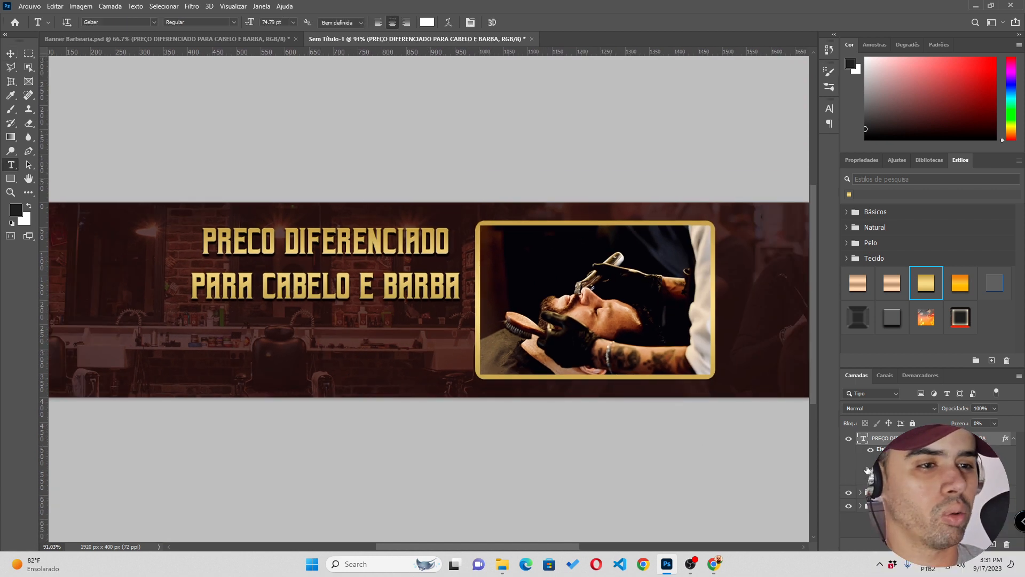
{"action": "key", "text": "v"}
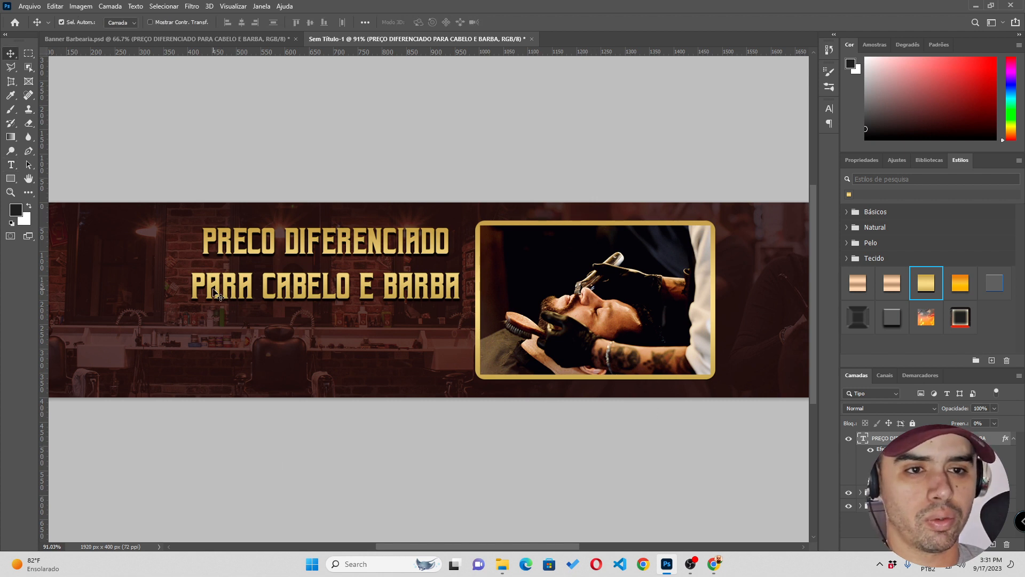
{"action": "key", "text": "t"}
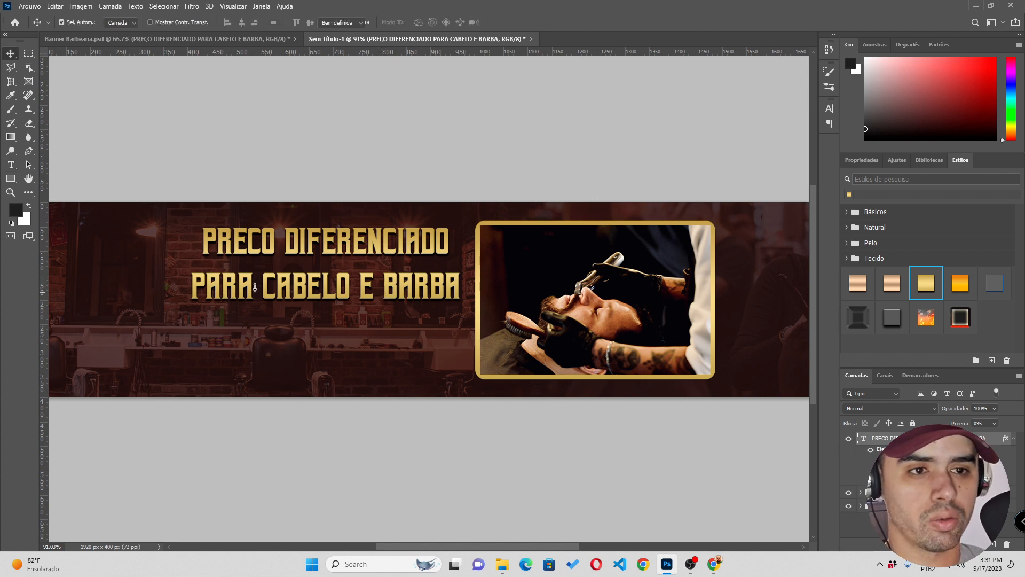
{"action": "left_click_drag", "start_coordinate": [197, 280], "coordinate": [452, 281]}
{"action": "key", "text": "BackSpace"}
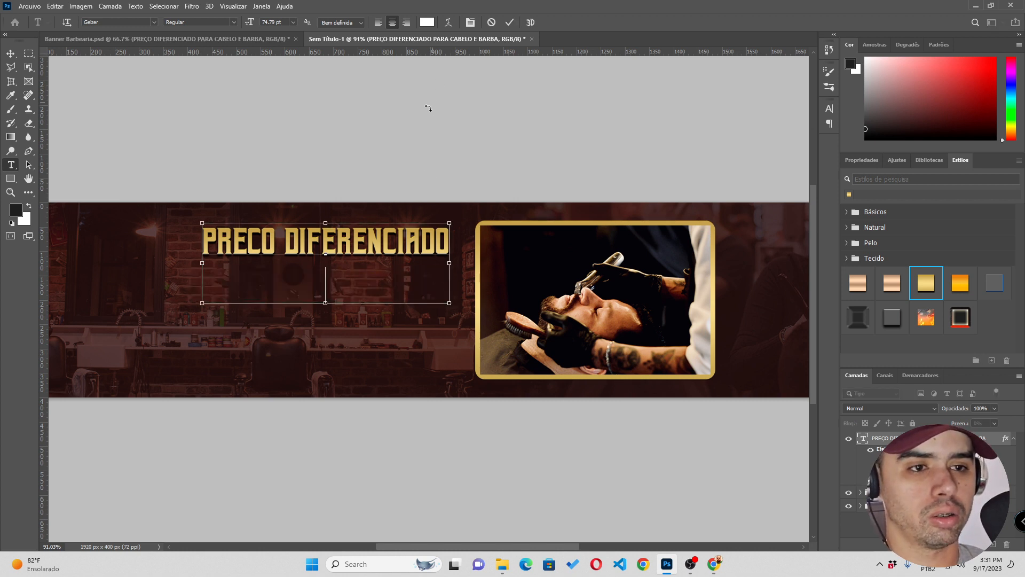
{"action": "key", "text": "ctrl+z"}
{"action": "key", "text": "ctrl+c"}
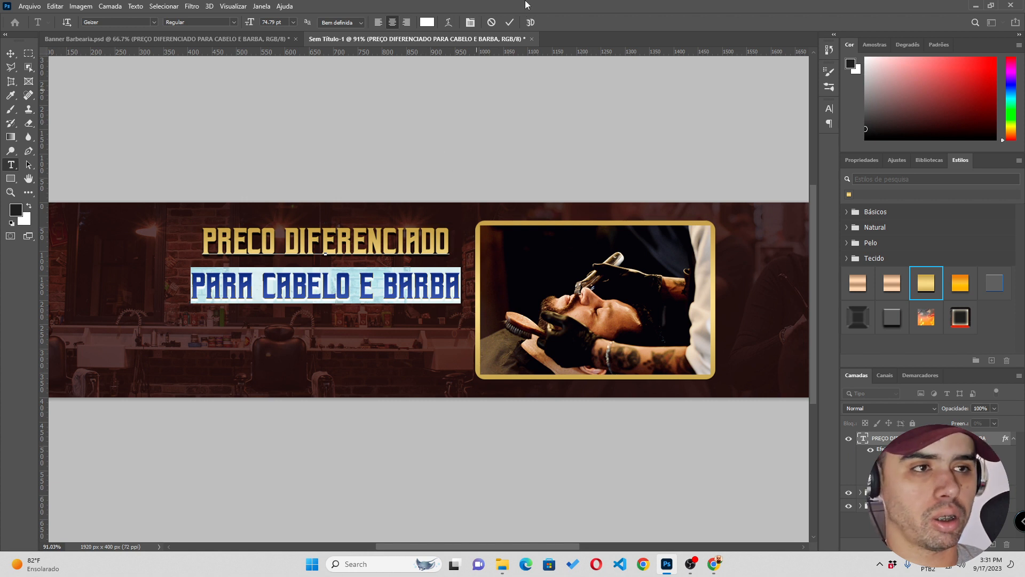
{"action": "key", "text": "BackSpace"}
{"action": "key", "text": "Escape"}
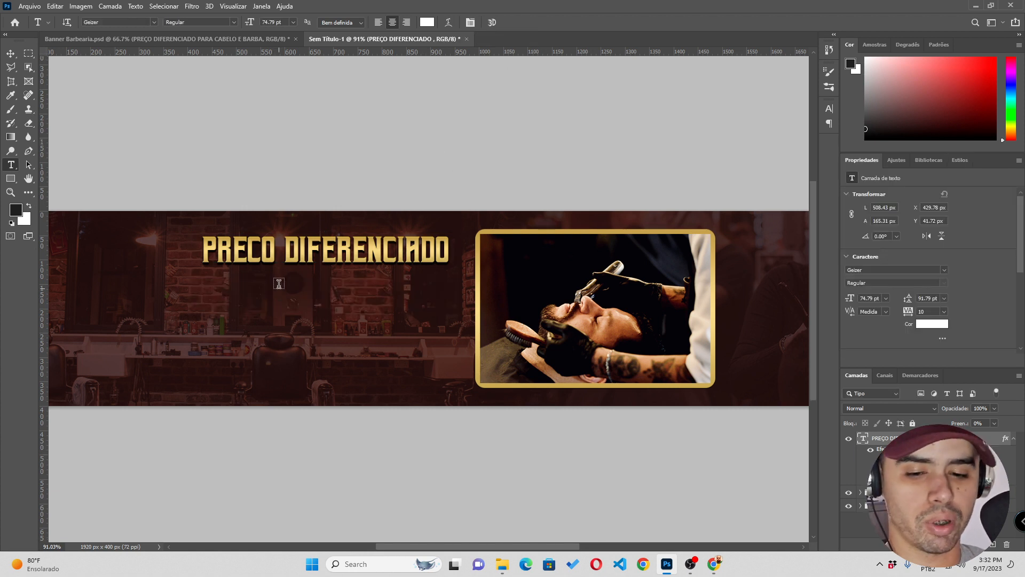
Paste "PARA CABELO E BARBA" as a separate white text layer below the gold title line
{"action": "key", "text": "y"}
{"action": "key", "text": "t"}
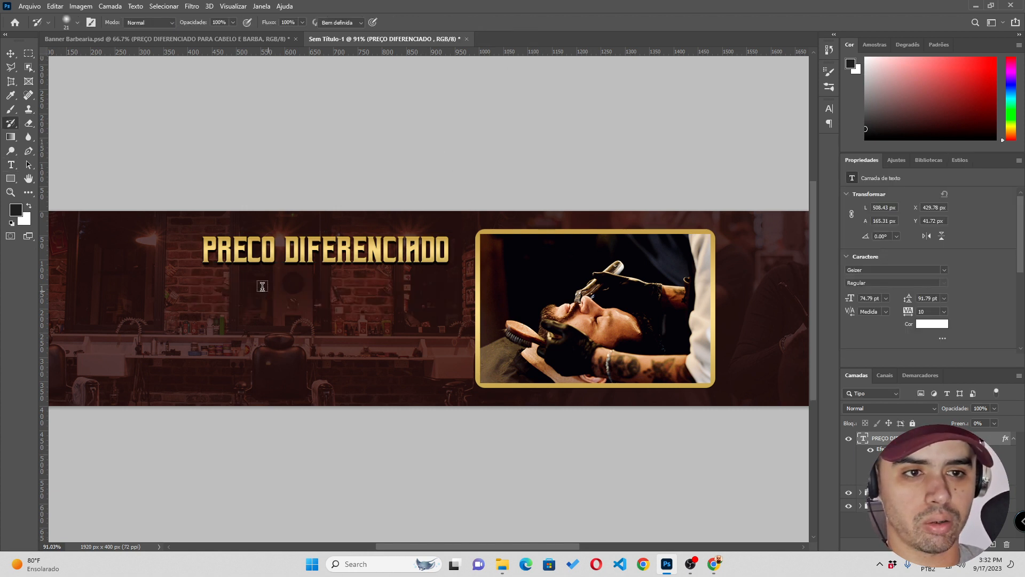
{"action": "left_click", "coordinate": [240, 277]}
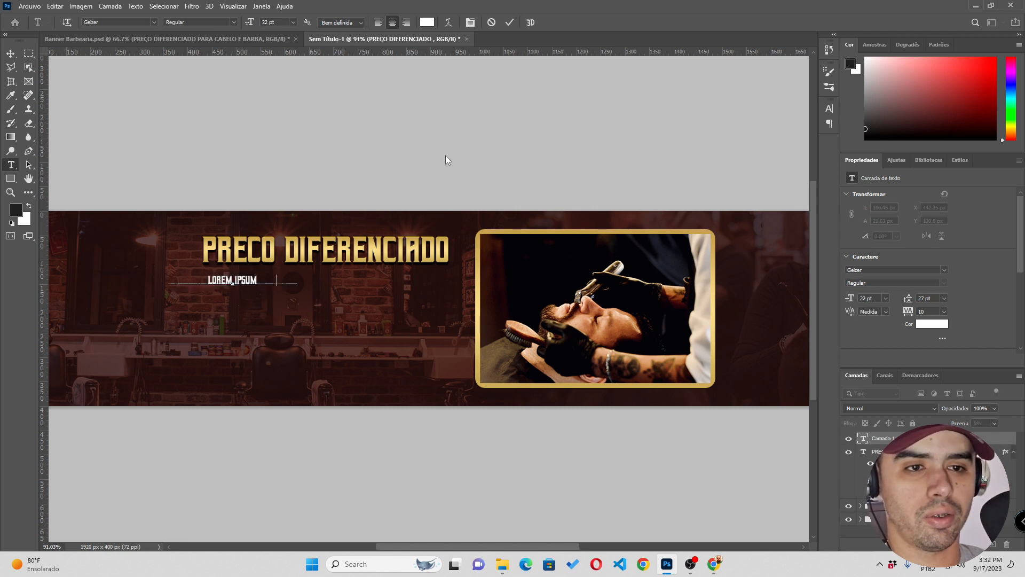
{"action": "key", "text": "ctrl+v"}
{"action": "left_click", "coordinate": [509, 22]}
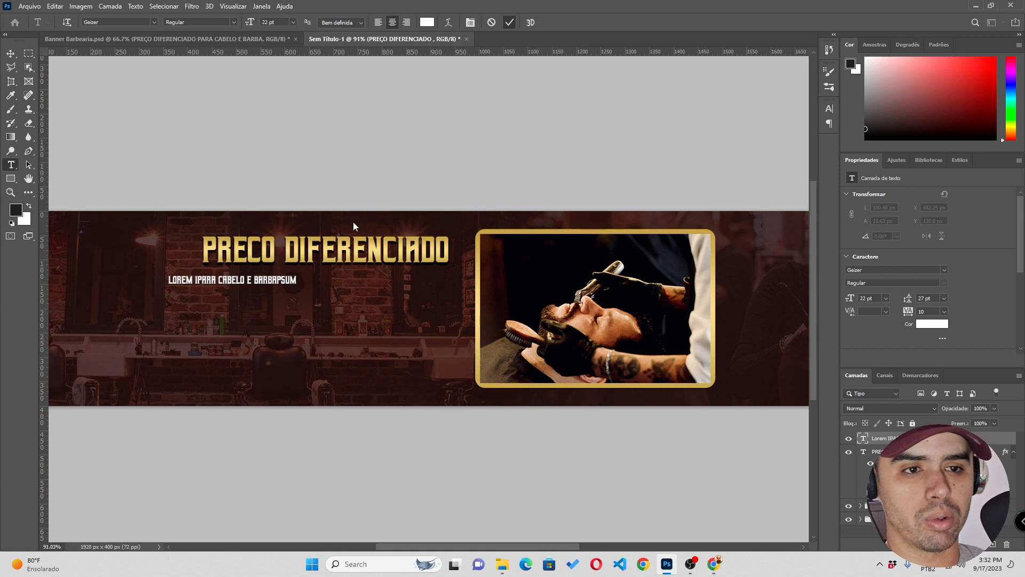
Scale the "PARA CABELO E BARBA" text to about 342%, spanning the two vertical guides directly under the gold line
{"action": "key", "text": "ctrl+t"}
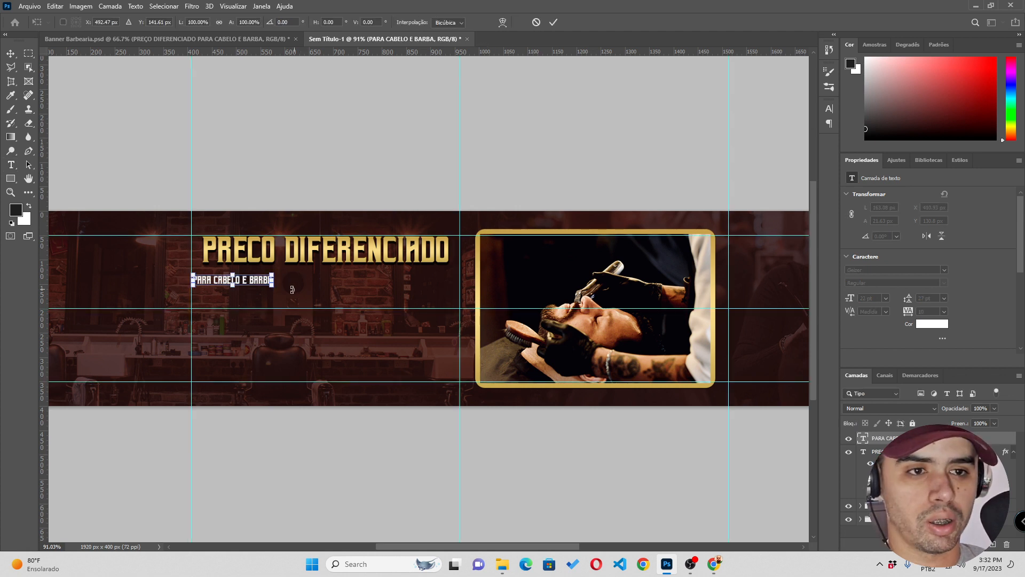
{"action": "left_click_drag", "start_coordinate": [272, 287], "coordinate": [378, 331]}
{"action": "left_click_drag", "start_coordinate": [378, 330], "coordinate": [373, 329]}
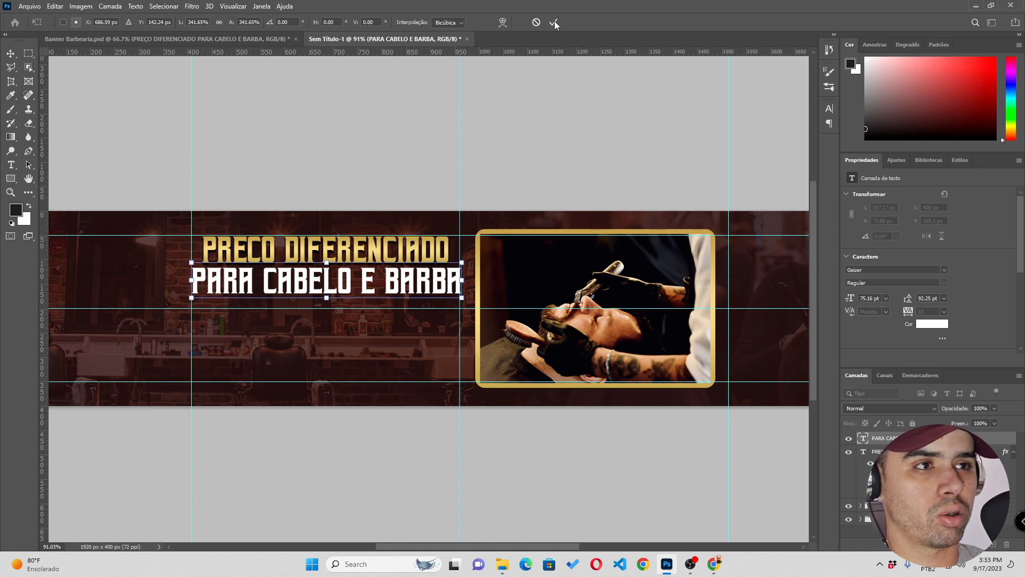
{"action": "left_click", "coordinate": [554, 22]}
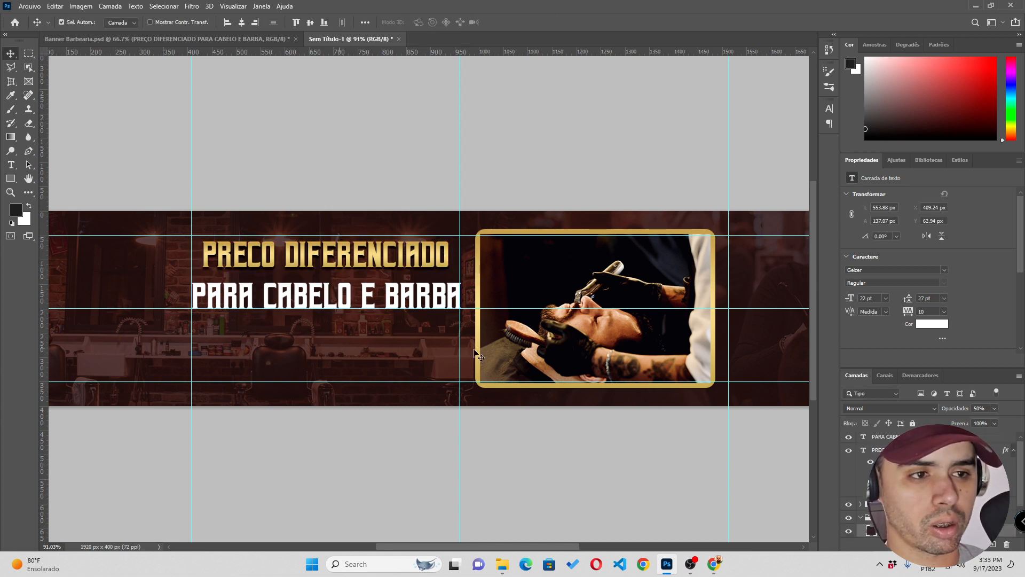
Add a new text layer reading "PLANO MENSAL" below the white title line and set its colour to ffffff
{"action": "left_click", "coordinate": [218, 38]}
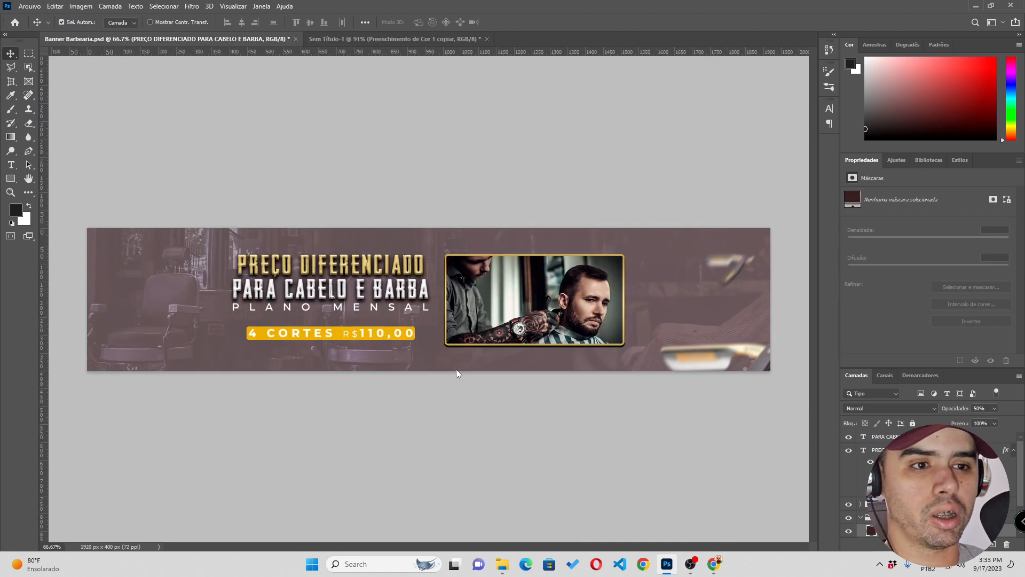
{"action": "left_click", "coordinate": [381, 38]}
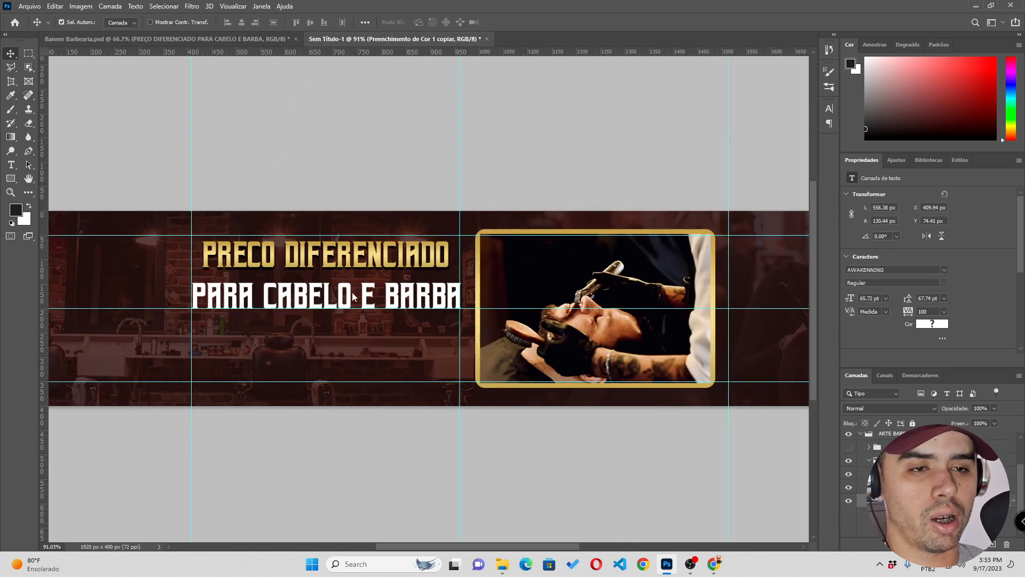
{"action": "left_click", "coordinate": [10, 166]}
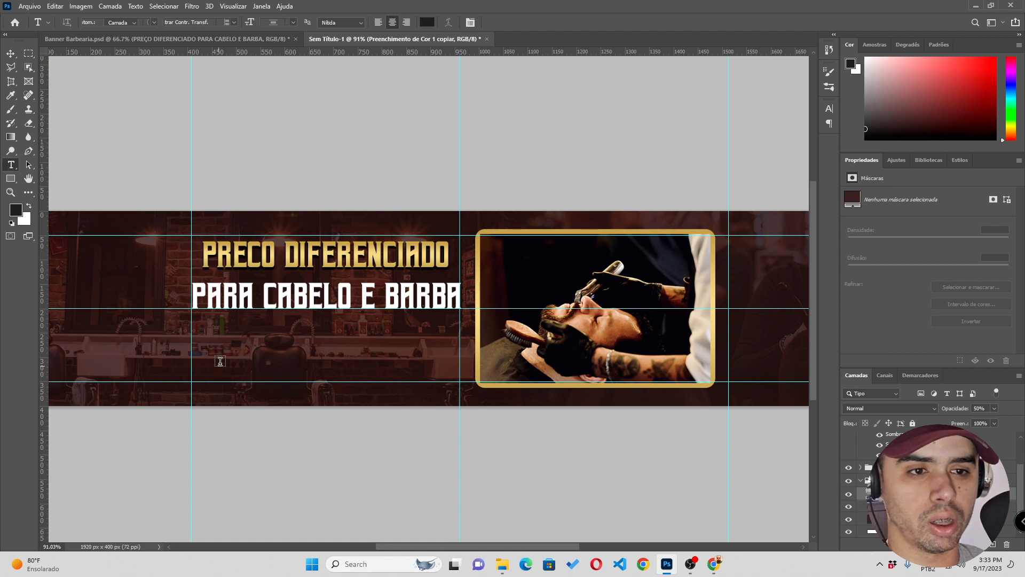
{"action": "left_click", "coordinate": [233, 349]}
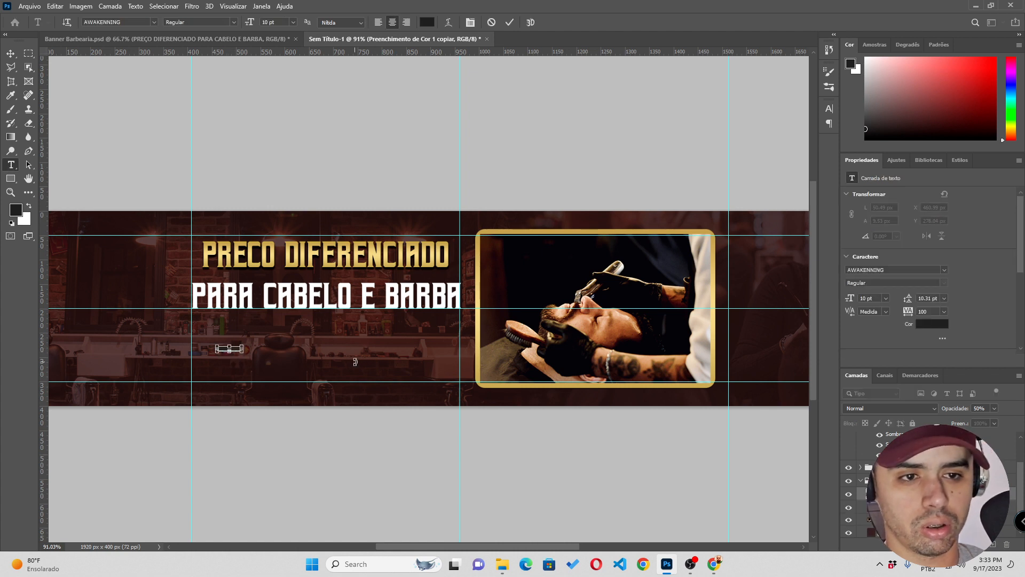
{"action": "key", "text": "BackSpace"}
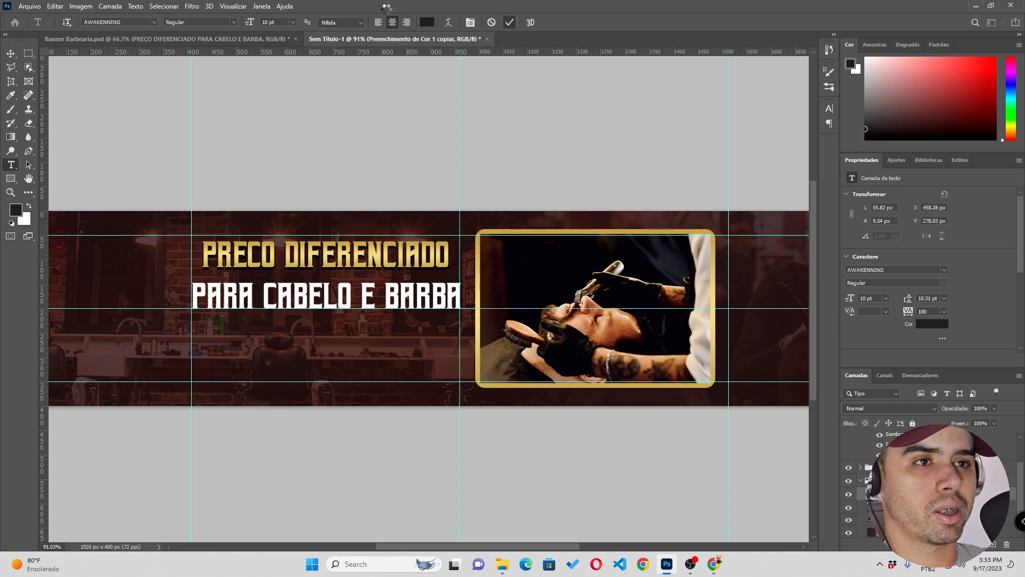
{"action": "left_click", "coordinate": [431, 23]}
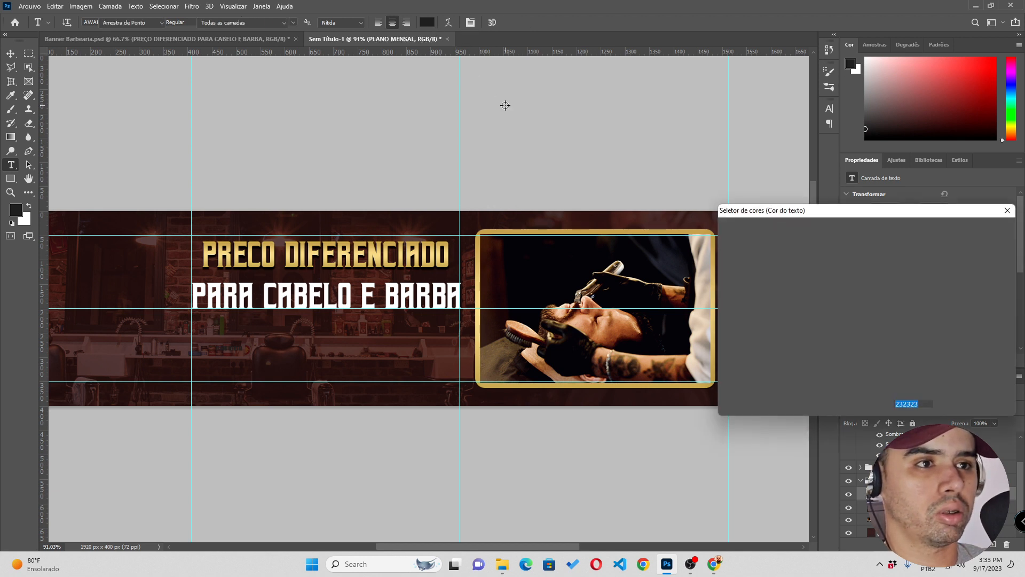
{"action": "type", "text": "ffffff"}
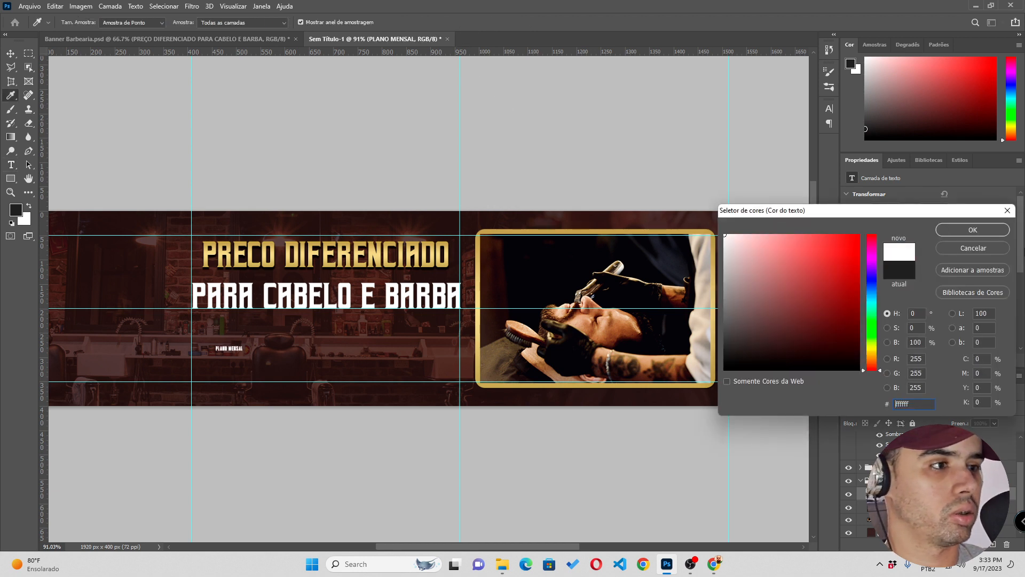
{"action": "left_click", "coordinate": [1001, 231]}
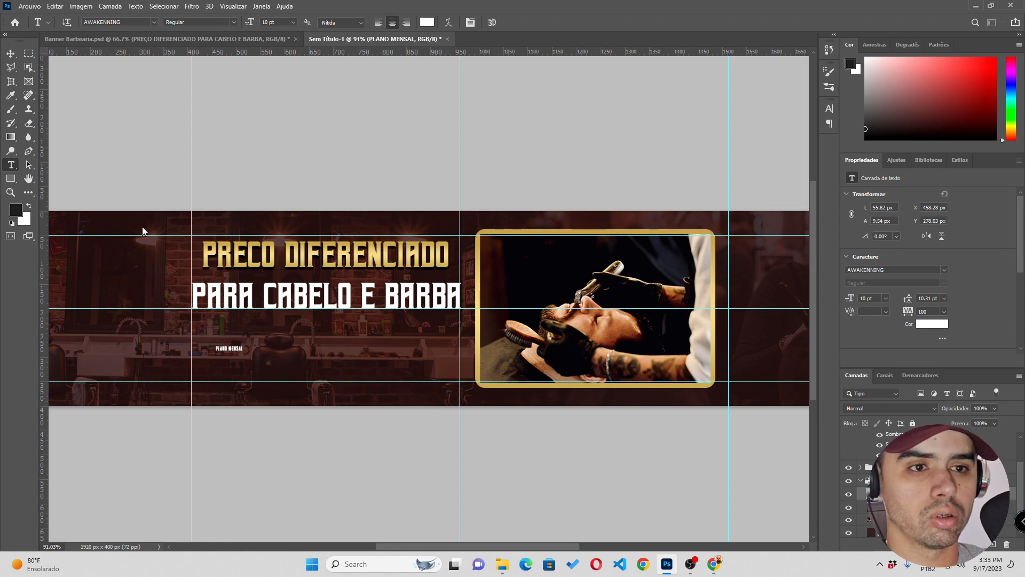
Set the "PLANO MENSAL" text to Montserrat Light with a tracking of 1000
{"action": "key", "text": "v"}
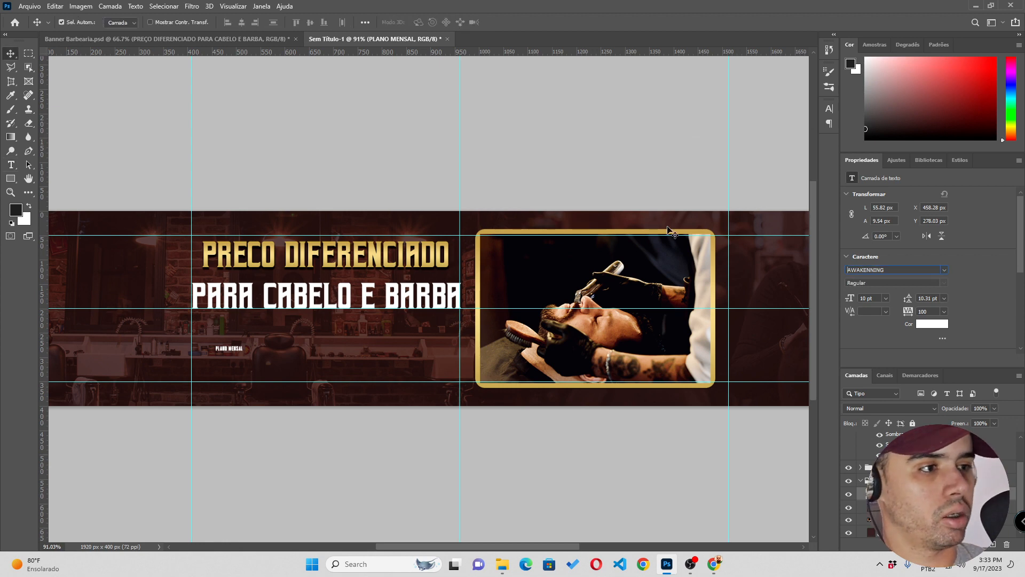
{"action": "left_click", "coordinate": [904, 270]}
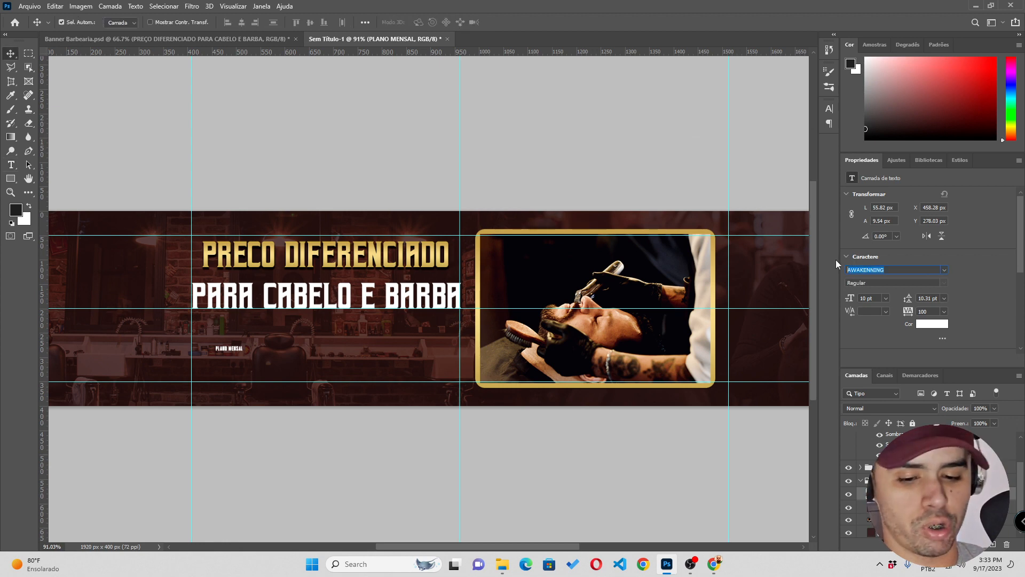
{"action": "type", "text": "MONT"}
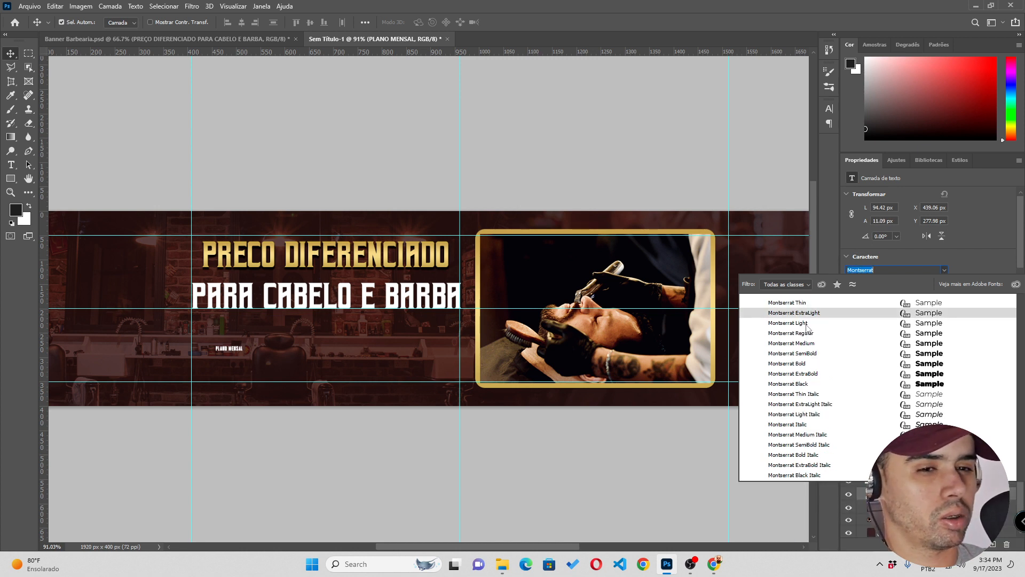
{"action": "left_click", "coordinate": [806, 324]}
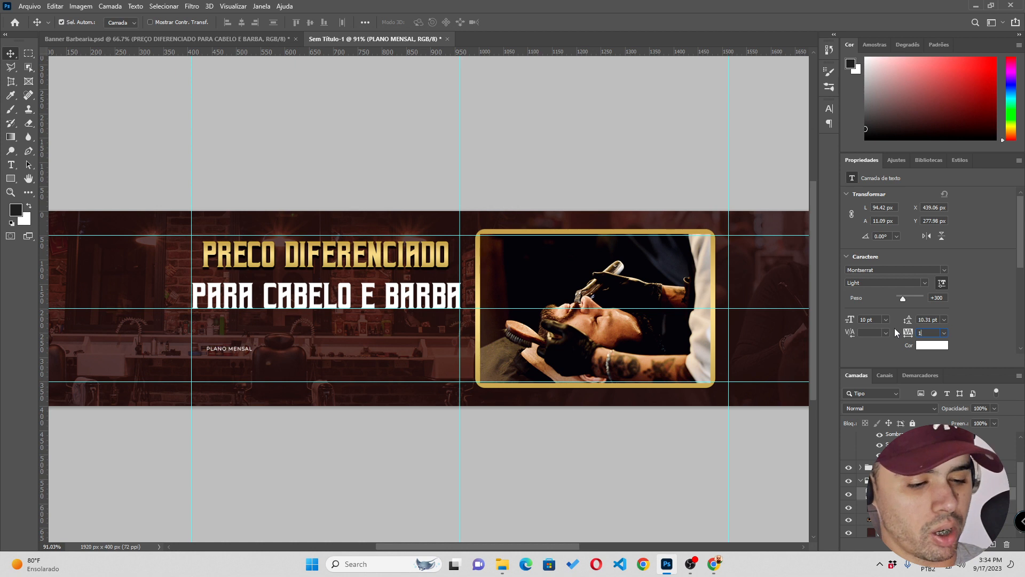
{"action": "key", "text": "Return"}
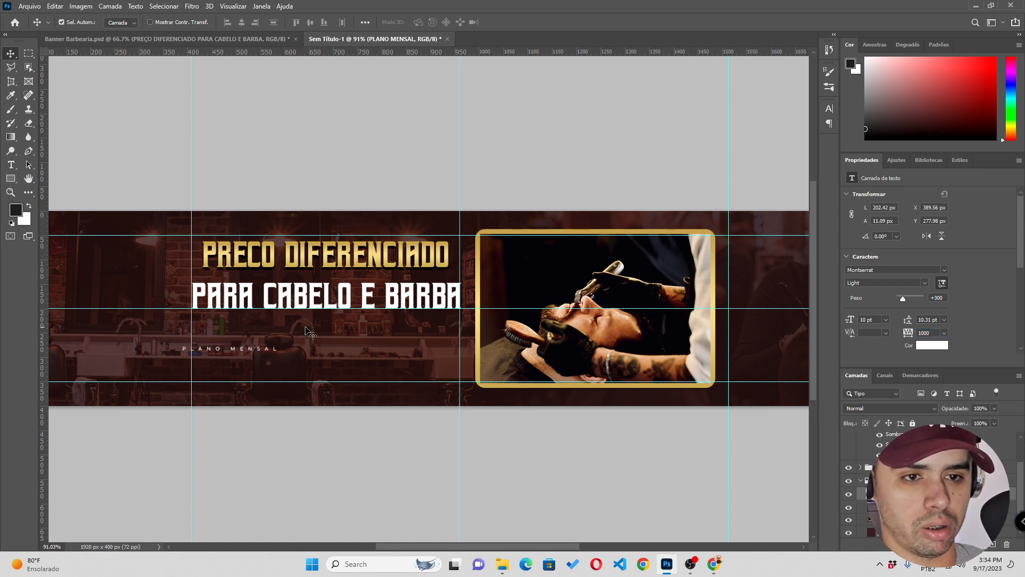
Scale "PLANO MENSAL" to about 585 px wide and place it directly under "PARA CABELO E BARBA", spanning the two vertical guides
{"action": "key", "text": "ctrl+t"}
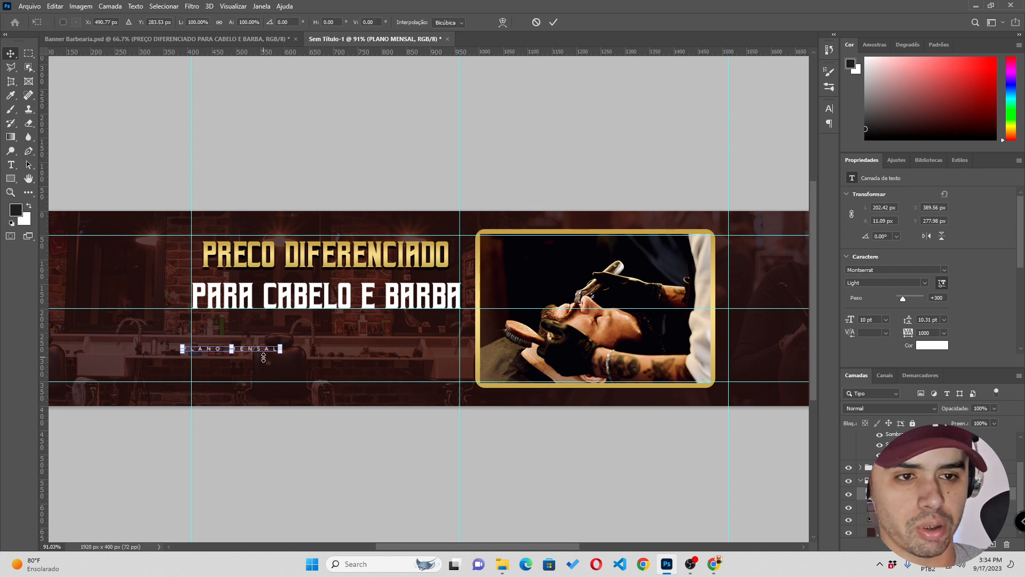
{"action": "left_click_drag", "start_coordinate": [282, 355], "coordinate": [405, 394]}
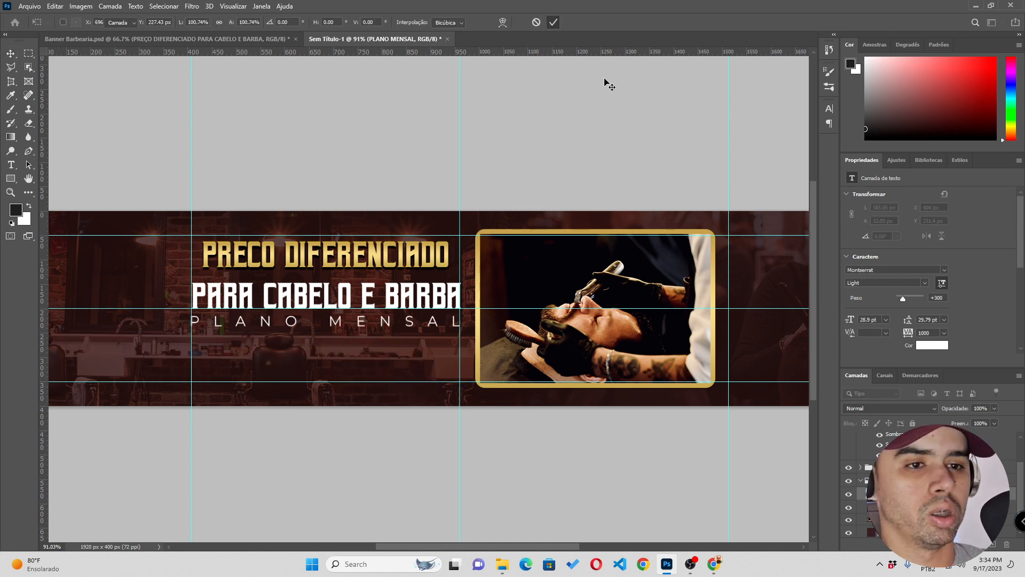
{"action": "key", "text": "Return"}
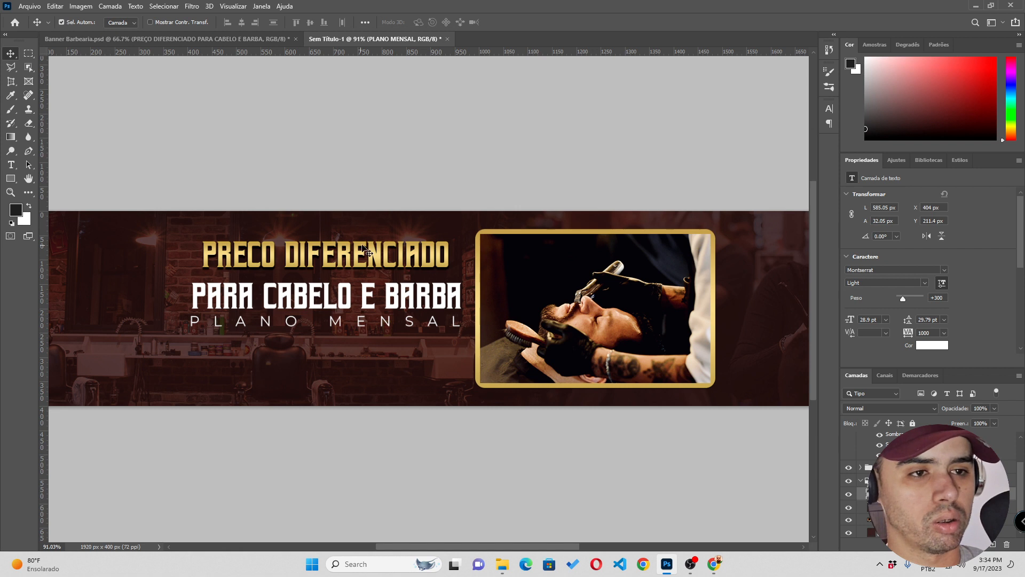
Nudge the "PARA CABELO E BARBA" line up, closer to the gold title line
{"action": "left_click", "coordinate": [391, 306]}
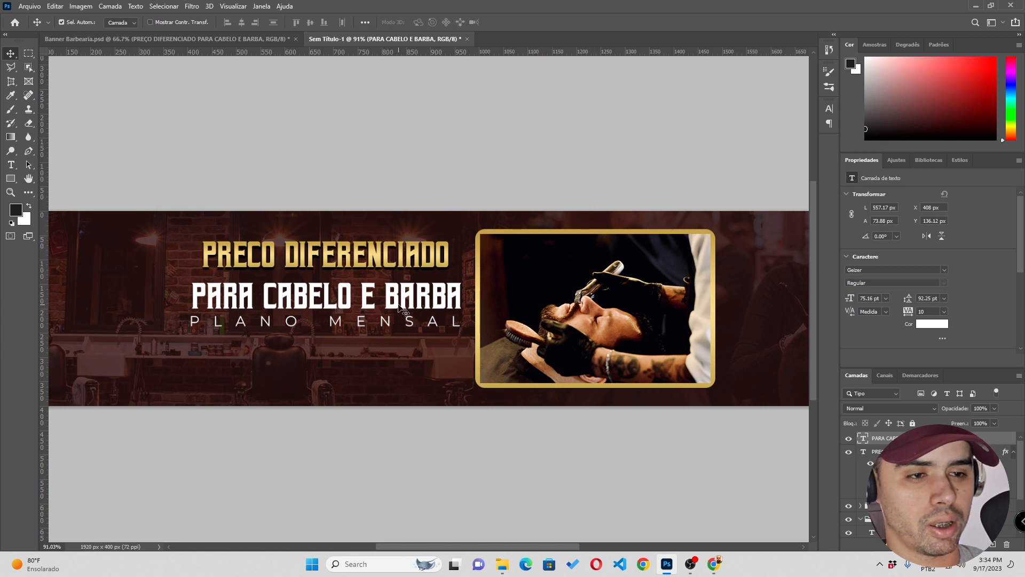
{"action": "key", "text": "Up"}
{"action": "key", "text": "Up"}
{"action": "key", "text": "Up"}
{"action": "key", "text": "Up"}
{"action": "key", "text": "Up"}
{"action": "key", "text": "Up"}
{"action": "key", "text": "Up"}
{"action": "key", "text": "Up"}
{"action": "key", "text": "Up"}
{"action": "key", "text": "Up"}
{"action": "key", "text": "Up"}
{"action": "key", "text": "Up"}
{"action": "key", "text": "Up"}
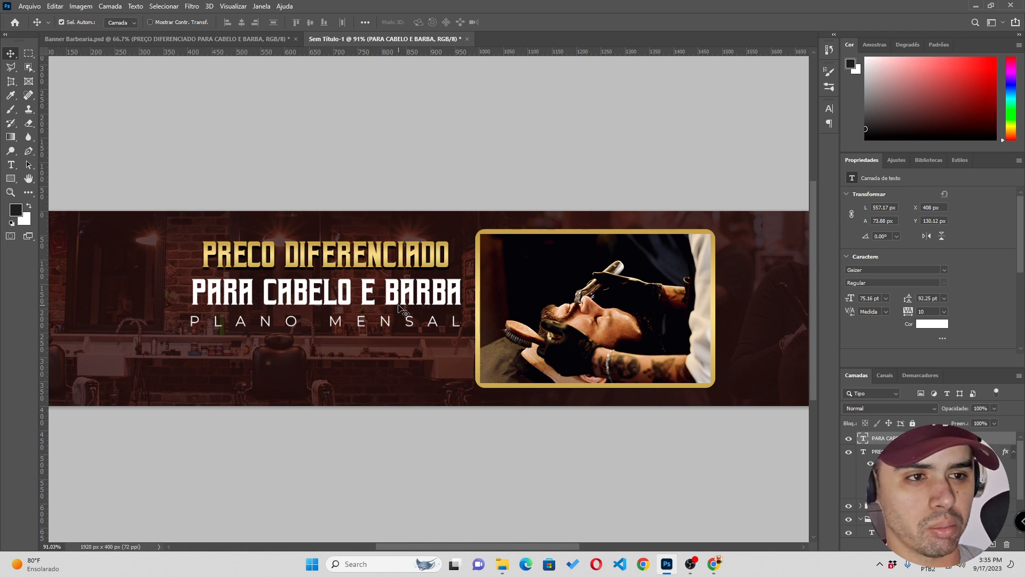
Nudge the "PLANO MENSAL" line up about 16 px, close beneath "PARA CABELO E BARBA"
{"action": "left_click", "coordinate": [431, 321]}
{"action": "key", "text": "Up"}
{"action": "key", "text": "Up"}
{"action": "key", "text": "Up"}
{"action": "key", "text": "Up"}
{"action": "key", "text": "Up"}
{"action": "key", "text": "Up"}
{"action": "key", "text": "Up"}
{"action": "key", "text": "Up"}
{"action": "key", "text": "Up"}
{"action": "key", "text": "Up"}
{"action": "key", "text": "Up"}
{"action": "key", "text": "Up"}
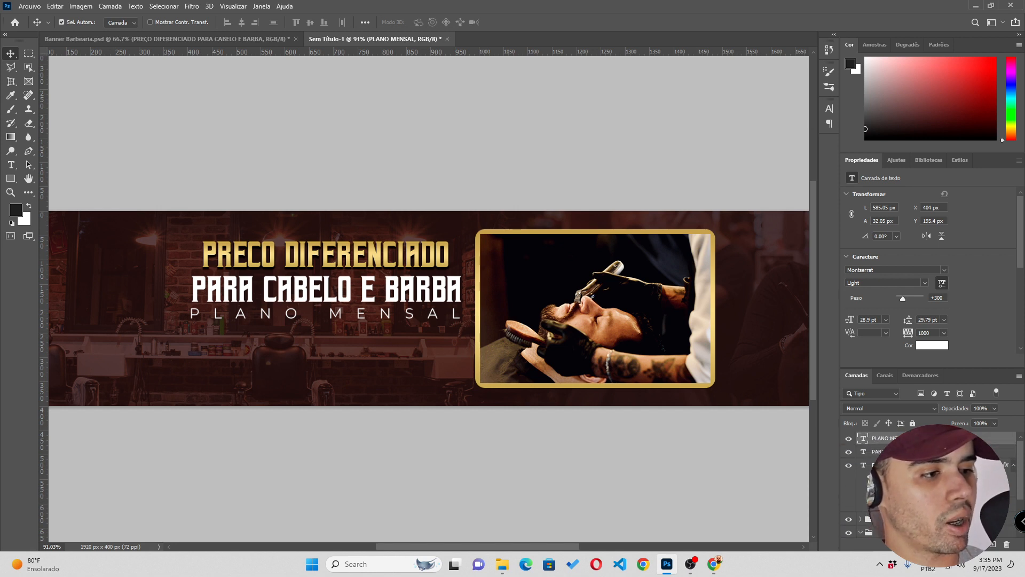
Group the three text layers and name the group TEXTOS
{"action": "left_click", "coordinate": [908, 465]}
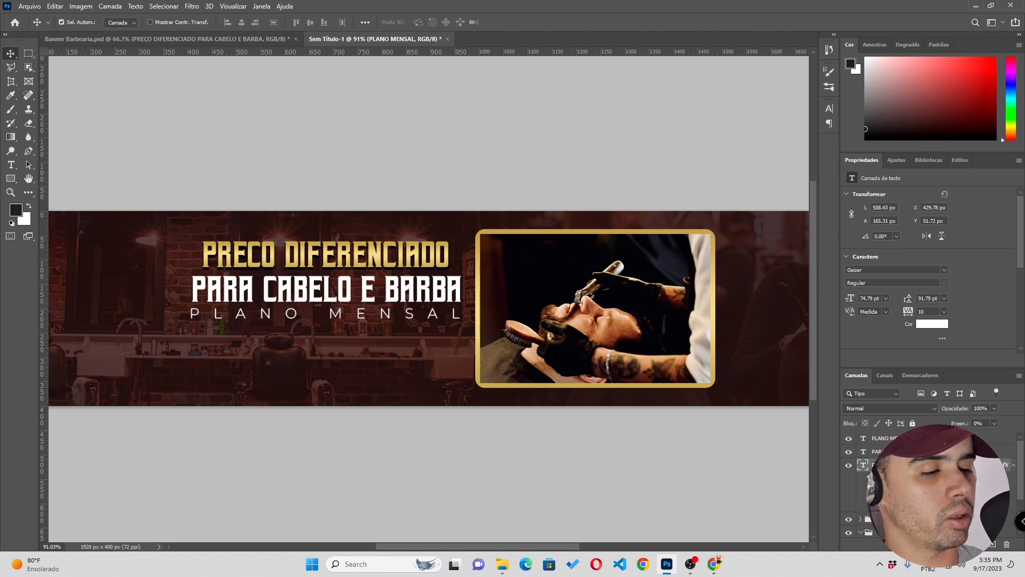
{"action": "left_click", "coordinate": [907, 439], "text": "shift"}
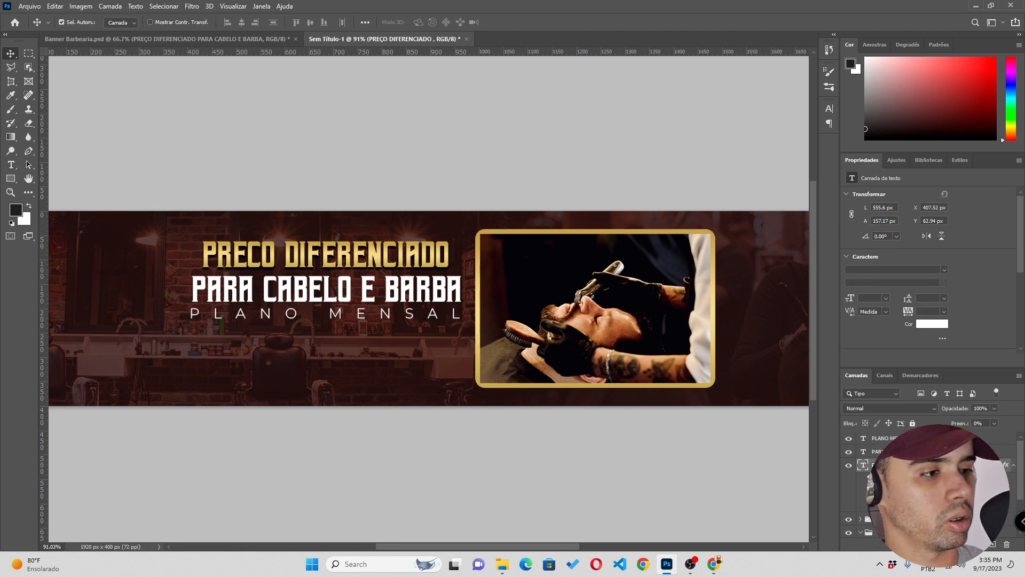
{"action": "key", "text": "ctrl+g"}
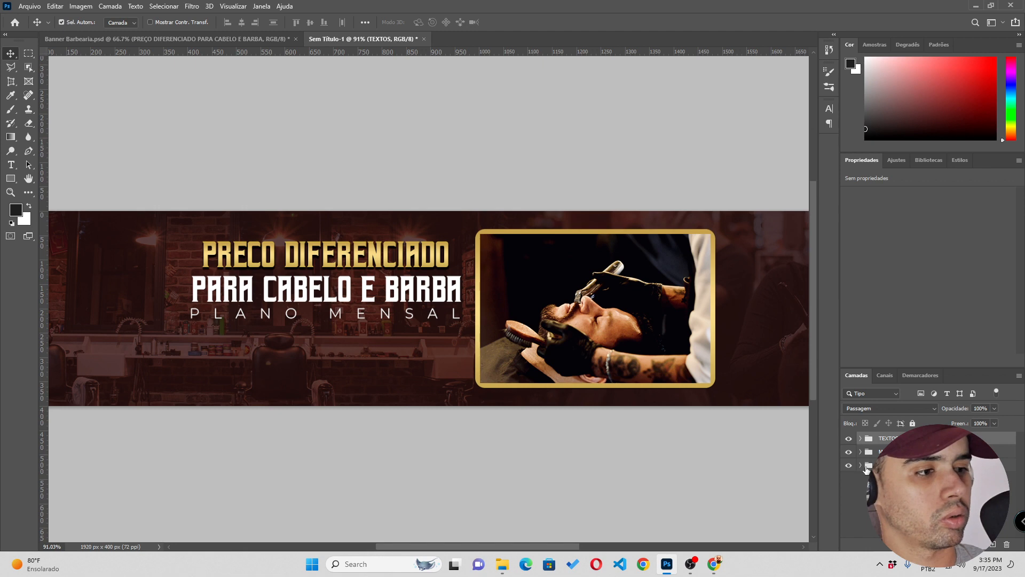
Show the guides and draw a rectangle about 552 x 44 px below "PLANO MENSAL", between the two vertical guides around the text
{"action": "scroll", "coordinate": [291, 441], "scroll_direction": "down", "scroll_amount": 2}
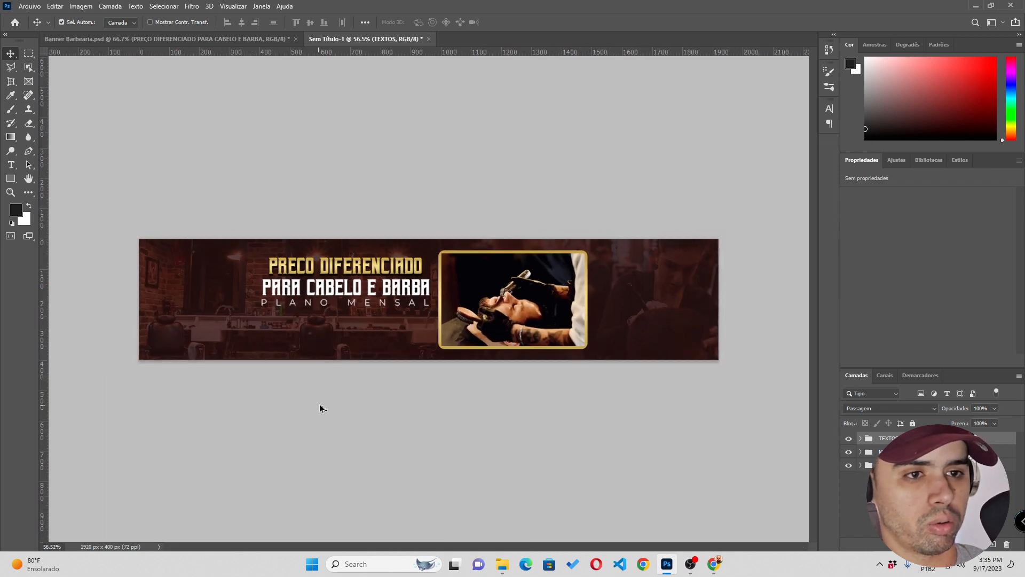
{"action": "scroll", "coordinate": [320, 409], "scroll_direction": "up", "scroll_amount": 2}
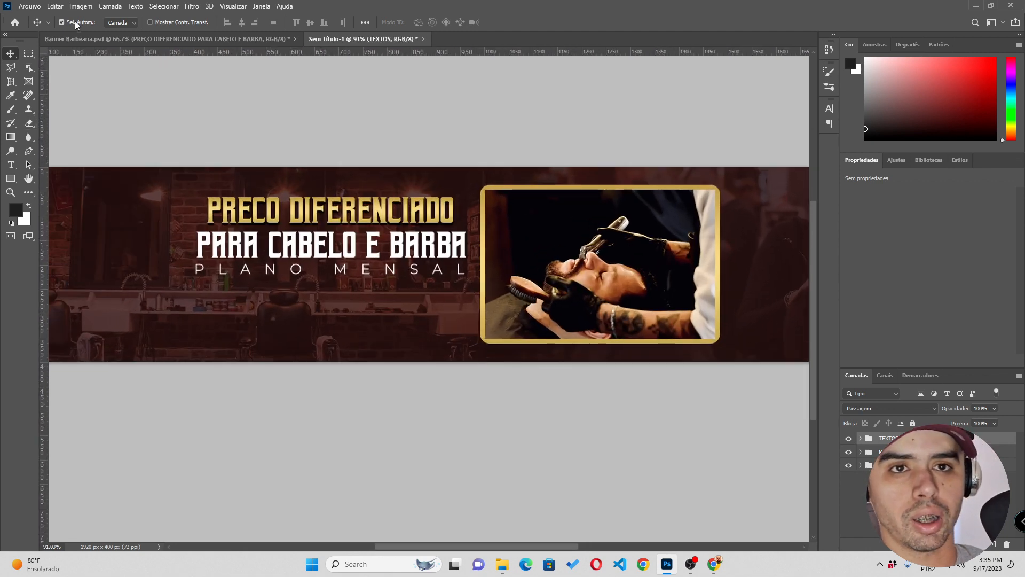
{"action": "left_click", "coordinate": [85, 39]}
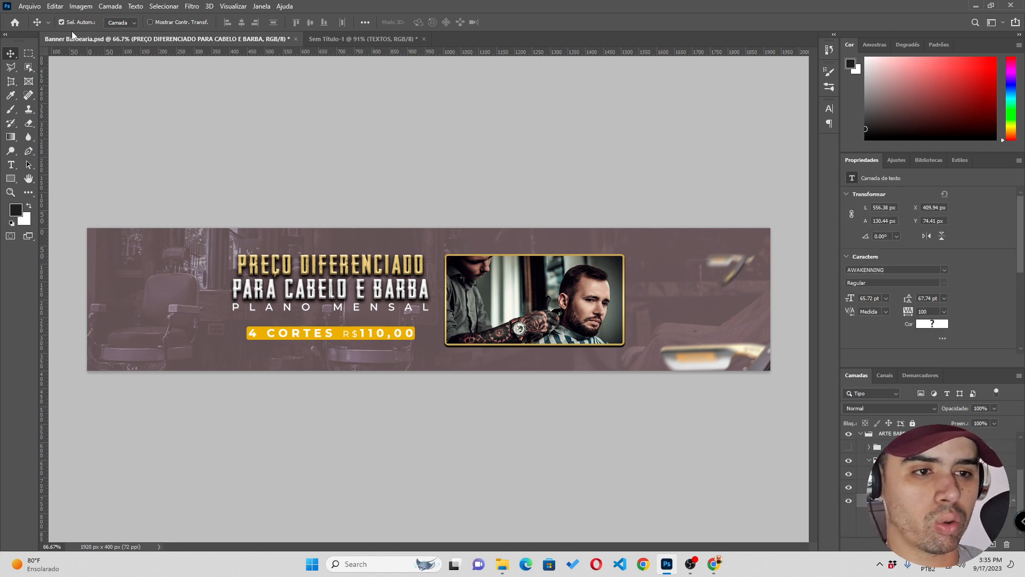
{"action": "left_click", "coordinate": [339, 39]}
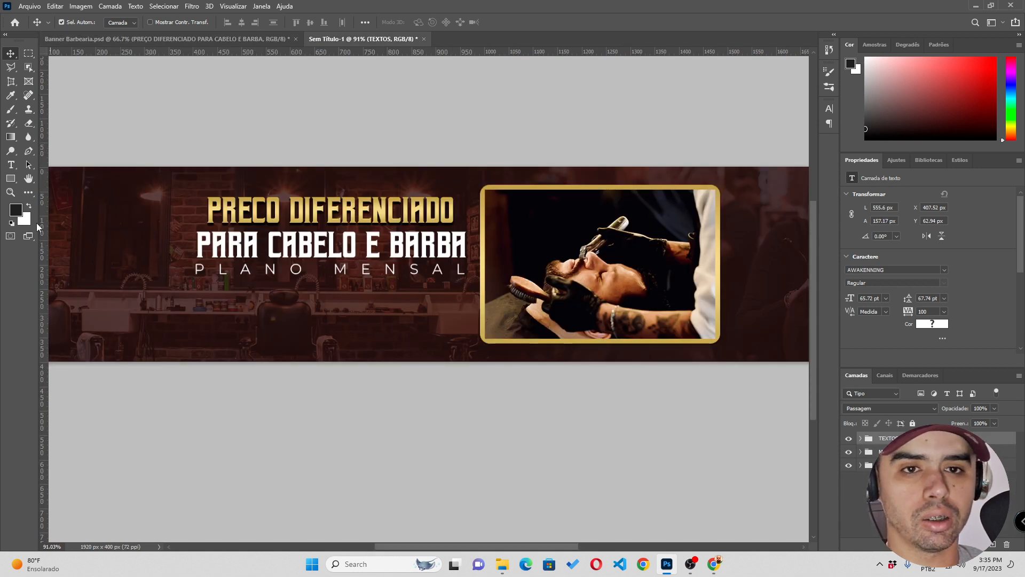
{"action": "key", "text": "ctrl+semicolon"}
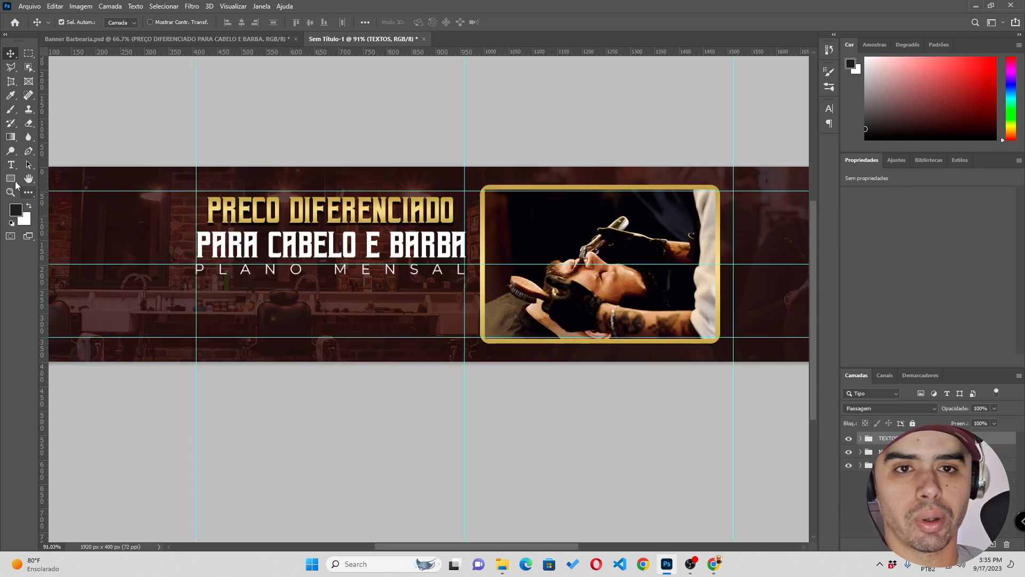
{"action": "left_click", "coordinate": [11, 178]}
{"action": "left_click_drag", "start_coordinate": [197, 287], "coordinate": [465, 307]}
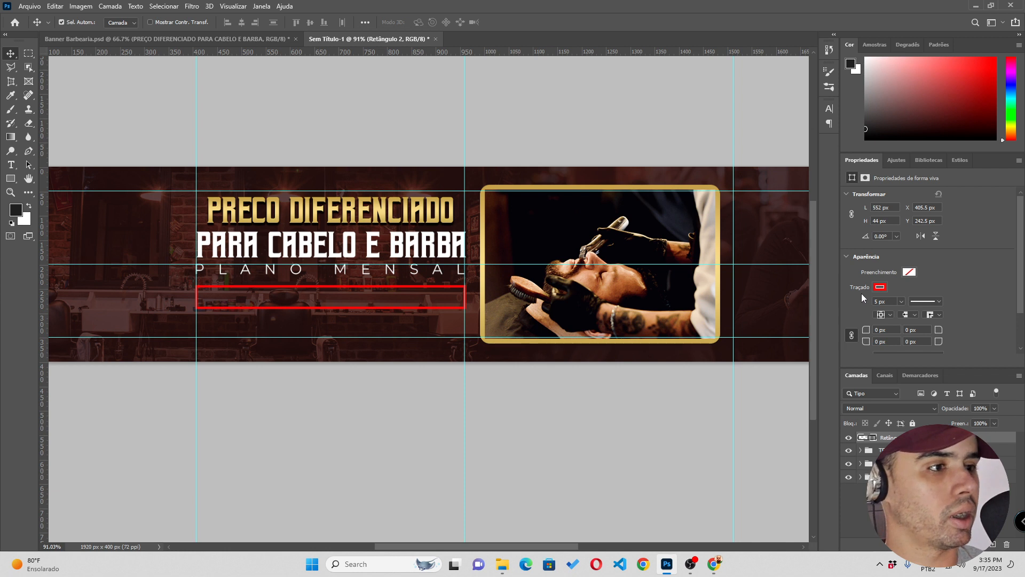
Fill the new rectangle with white and remove its red stroke
{"action": "left_click", "coordinate": [910, 272]}
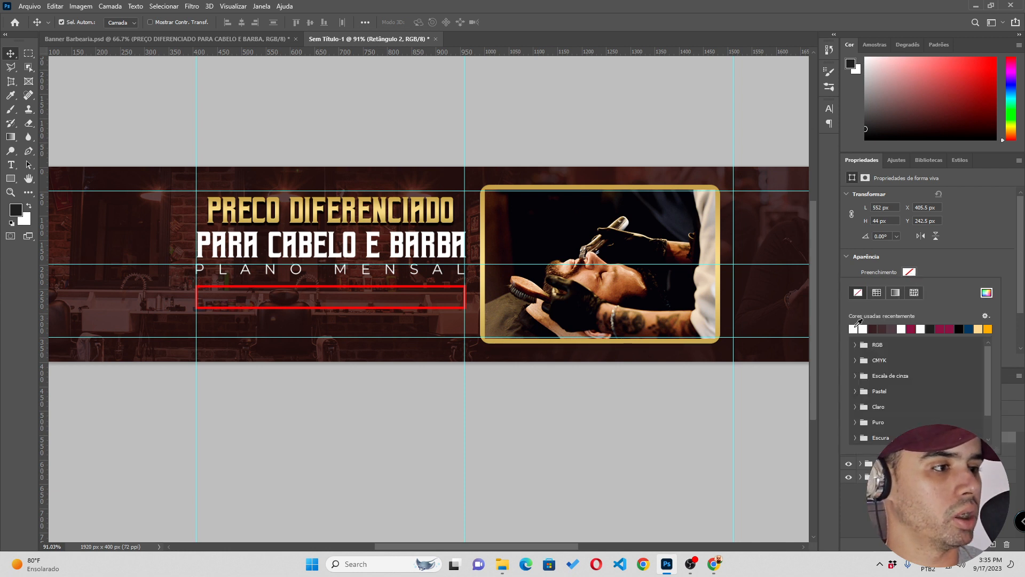
{"action": "left_click", "coordinate": [858, 327]}
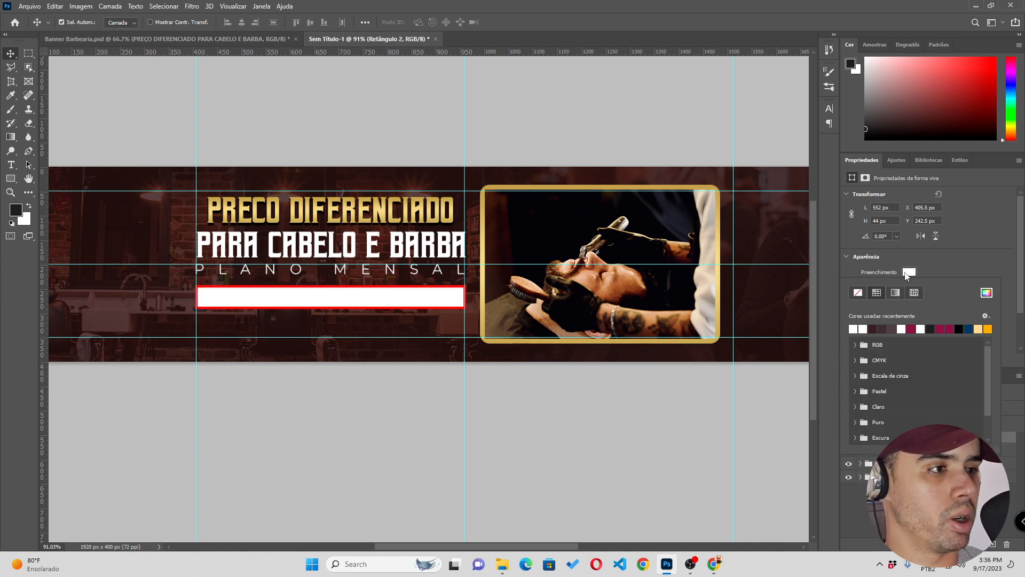
{"action": "left_click", "coordinate": [942, 262]}
{"action": "left_click", "coordinate": [880, 288]}
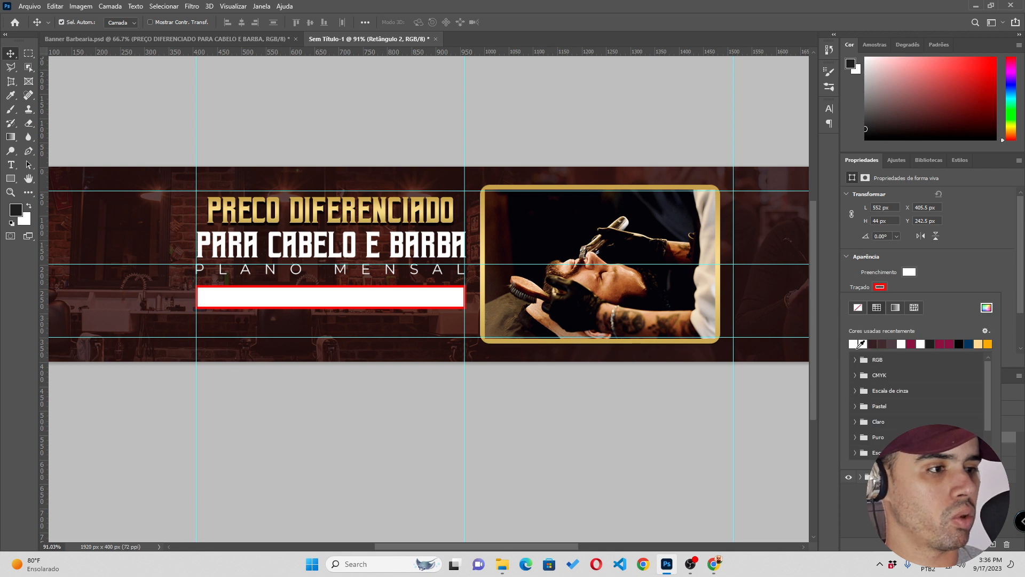
{"action": "left_click", "coordinate": [858, 308]}
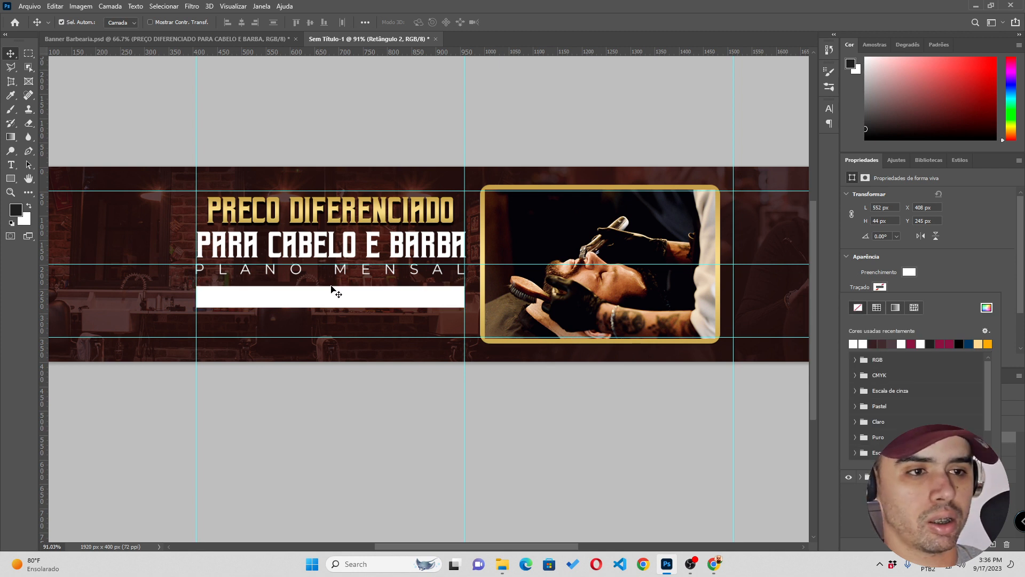
Duplicate the "PLANO MENSAL" text below the white rectangle and change the copy to "4 CORTES POR $R 110,00"
{"action": "left_click_drag", "start_coordinate": [334, 272], "coordinate": [338, 329]}
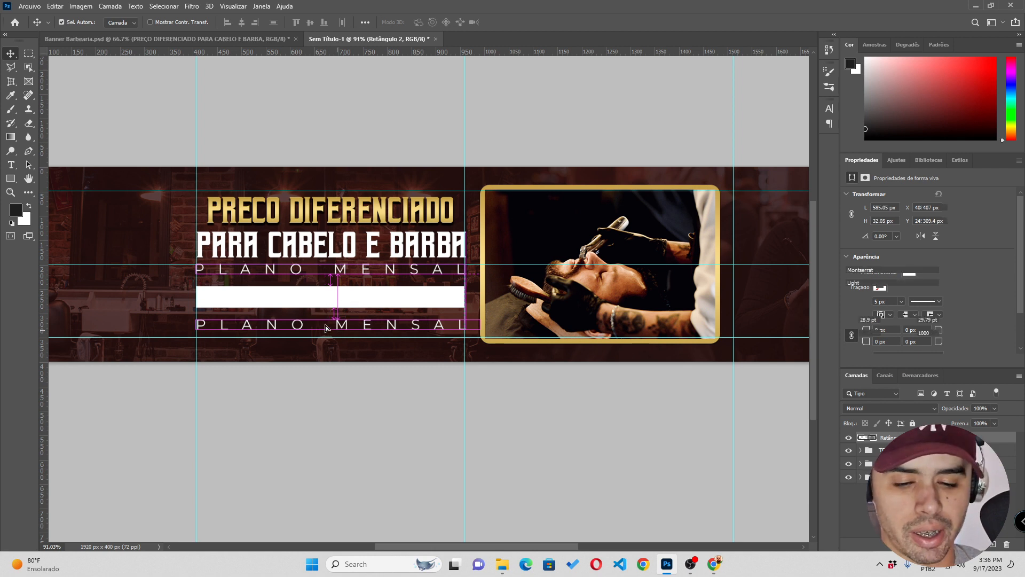
{"action": "key", "text": "t"}
{"action": "left_click_drag", "start_coordinate": [199, 325], "coordinate": [562, 326]}
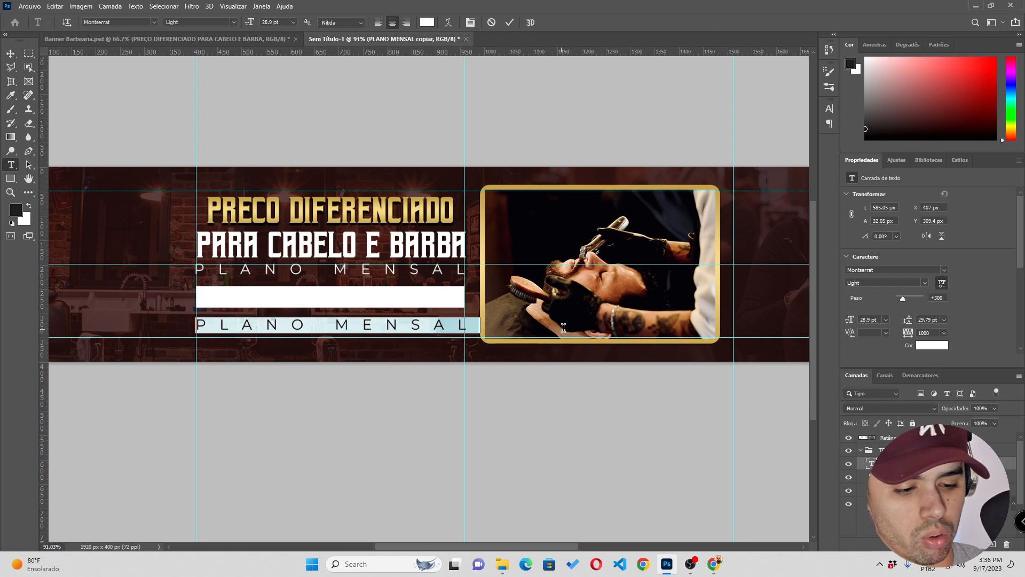
{"action": "type", "text": "4 CORTES POR $R 110,00"}
{"action": "left_click", "coordinate": [510, 22]}
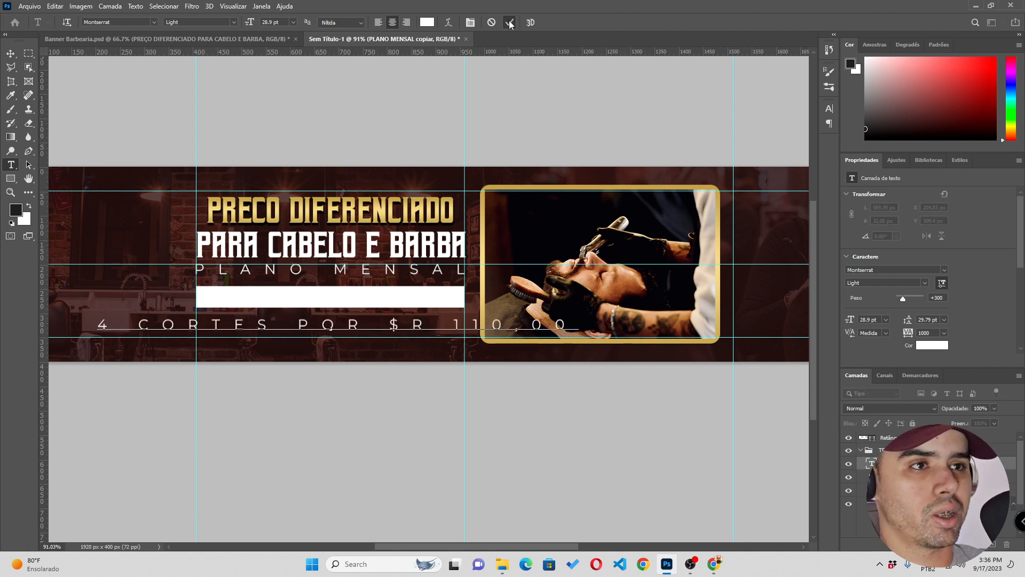
Set the tracking of the "4 CORTES POR $R 110,00" text to 0
{"action": "left_click", "coordinate": [935, 332]}
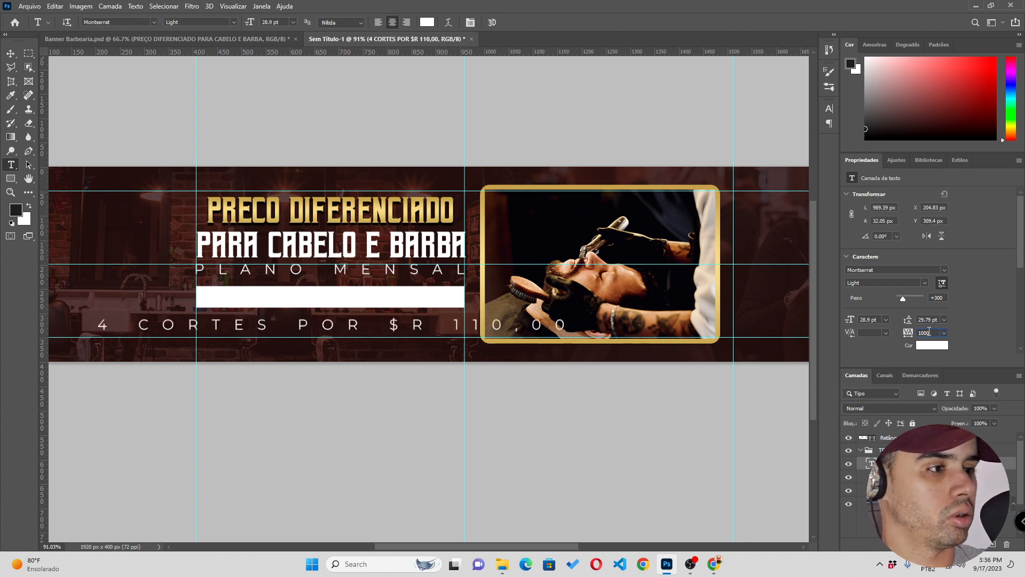
{"action": "type", "text": "0"}
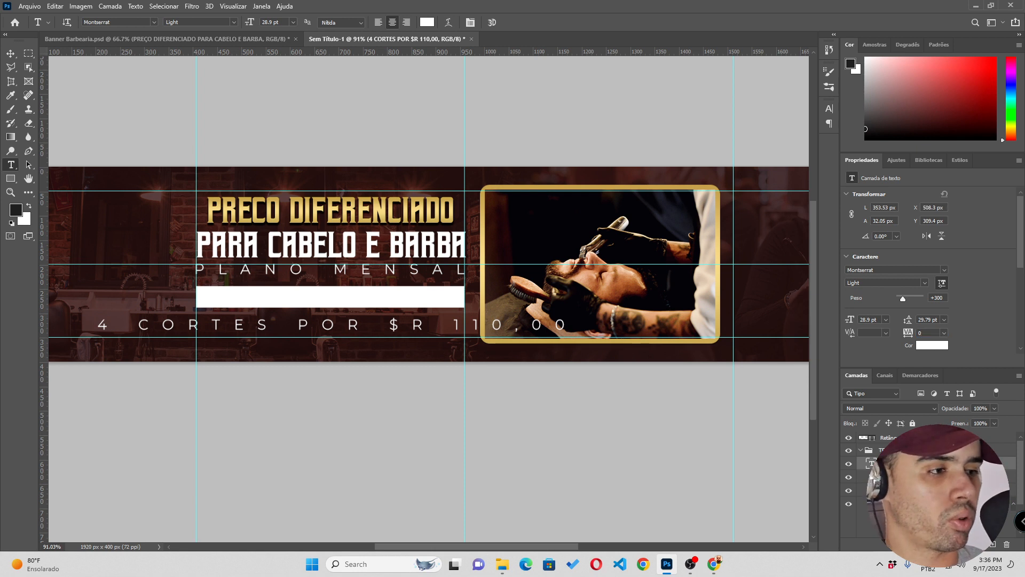
{"action": "key", "text": "Return"}
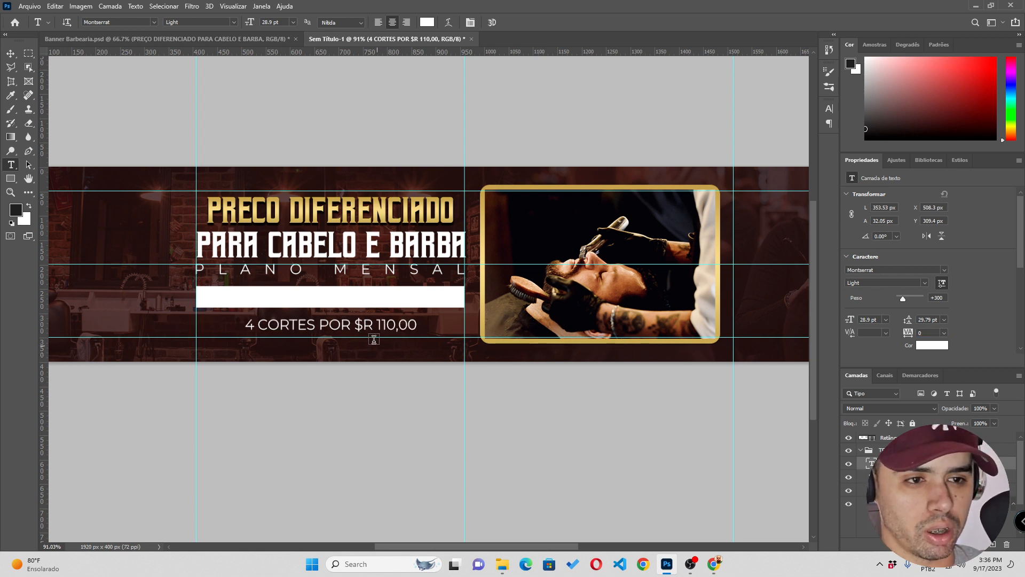
Correct the currency symbol in the price text so the line reads "4 CORTES POR R$ 110,00"
{"action": "key", "text": "v"}
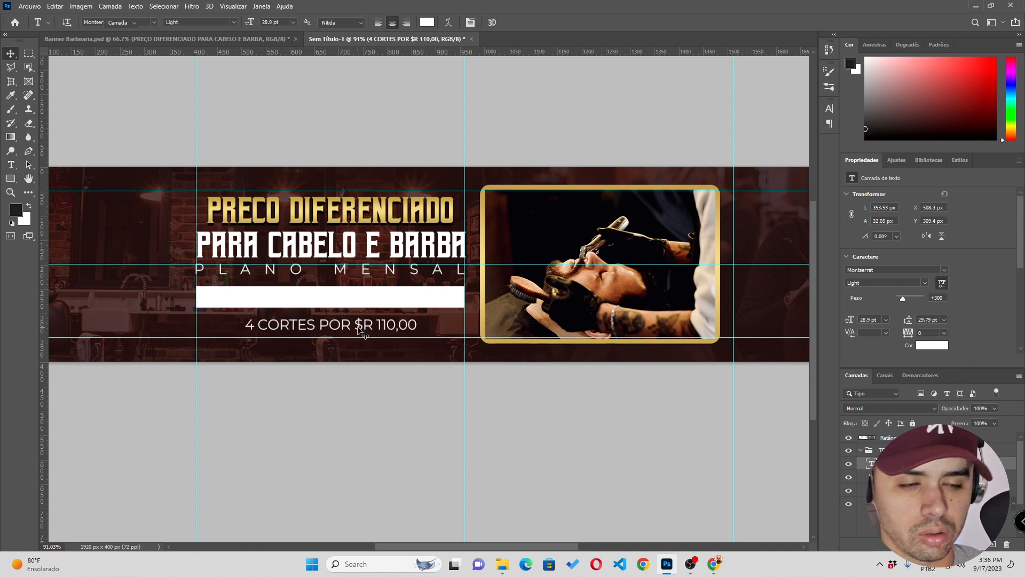
{"action": "key", "text": "t"}
{"action": "double_click", "coordinate": [364, 326]}
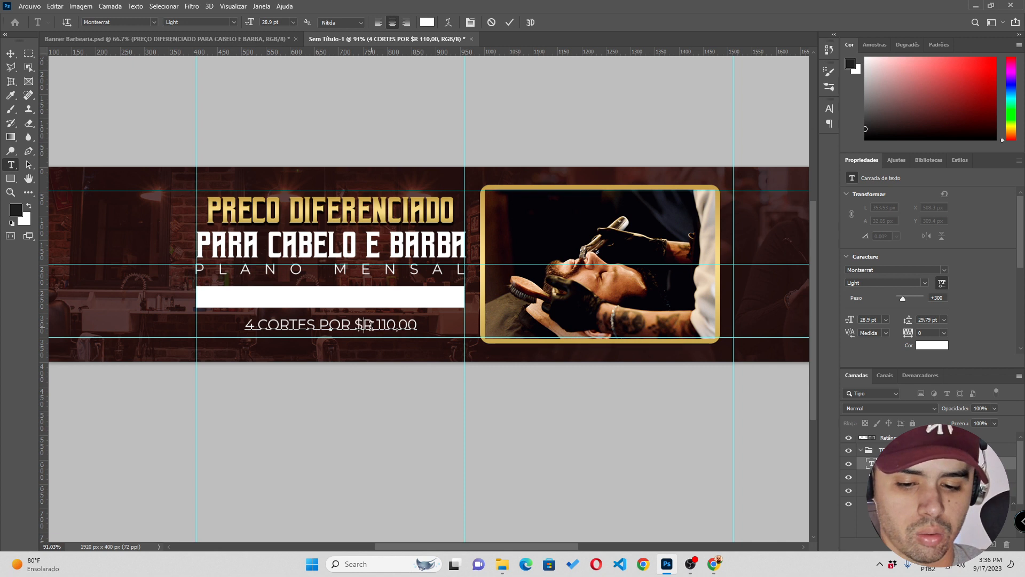
{"action": "type", "text": "R$"}
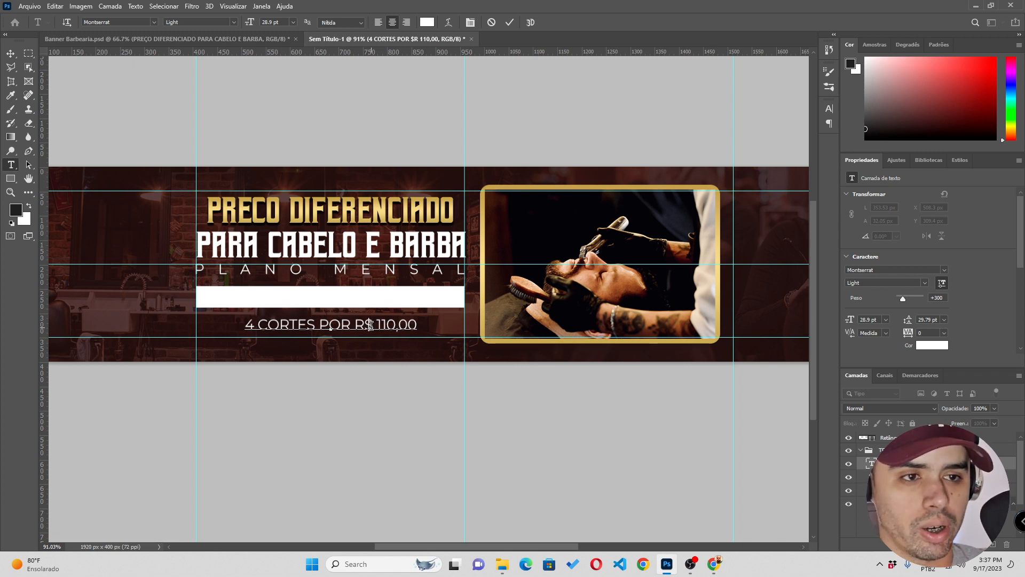
{"action": "left_click_drag", "start_coordinate": [355, 323], "coordinate": [370, 324]}
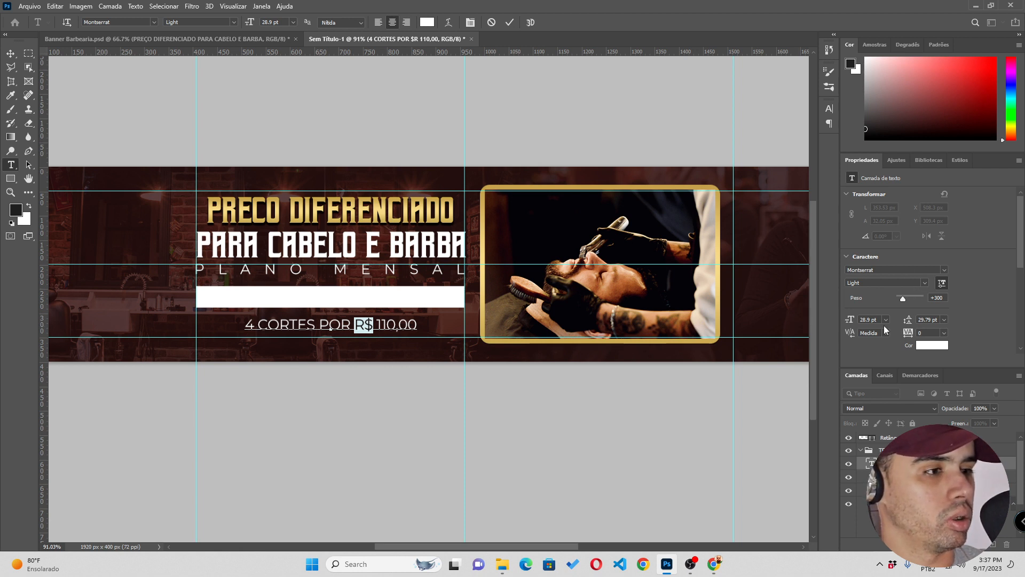
{"action": "left_click_drag", "start_coordinate": [416, 325], "coordinate": [229, 310]}
{"action": "left_click", "coordinate": [510, 24]}
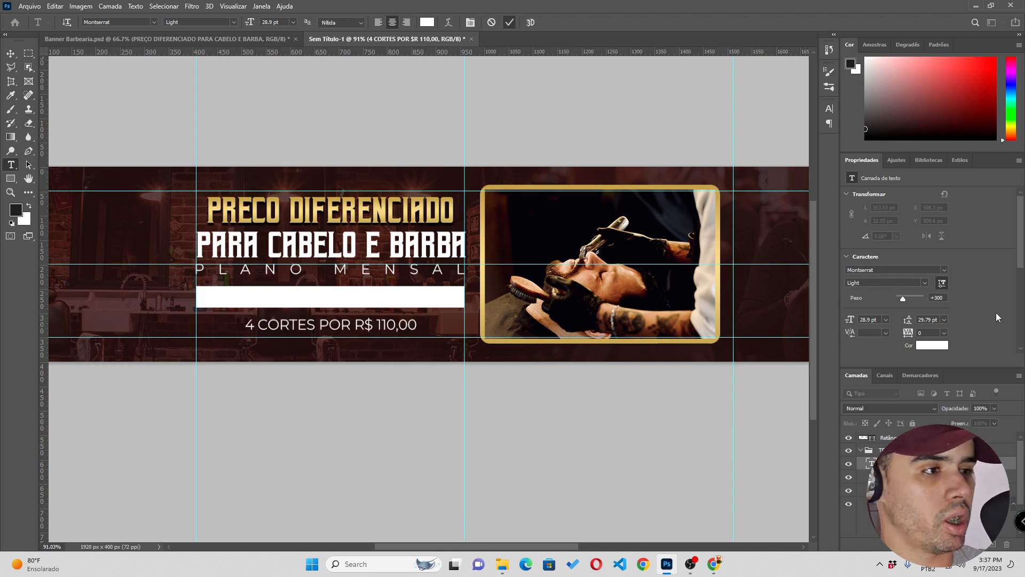
Set the price text to the Black weight and make only its "R$" characters smaller
{"action": "left_click", "coordinate": [926, 283]}
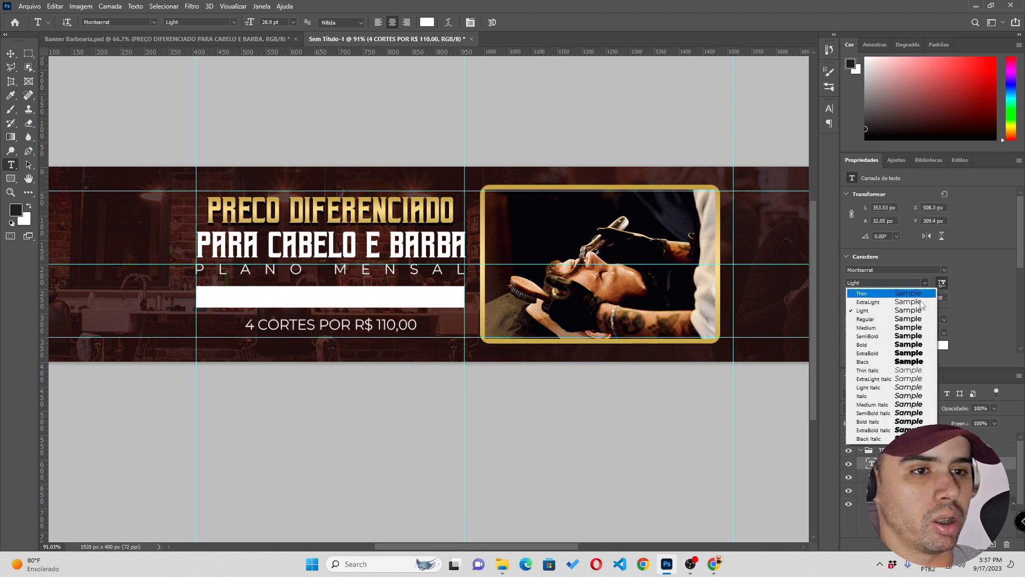
{"action": "left_click", "coordinate": [872, 361]}
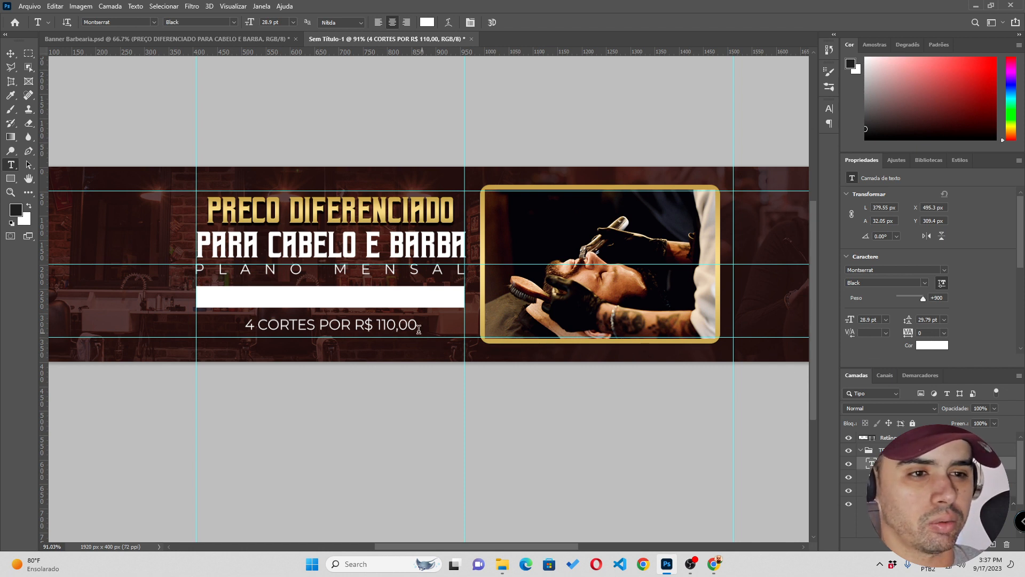
{"action": "key", "text": "v"}
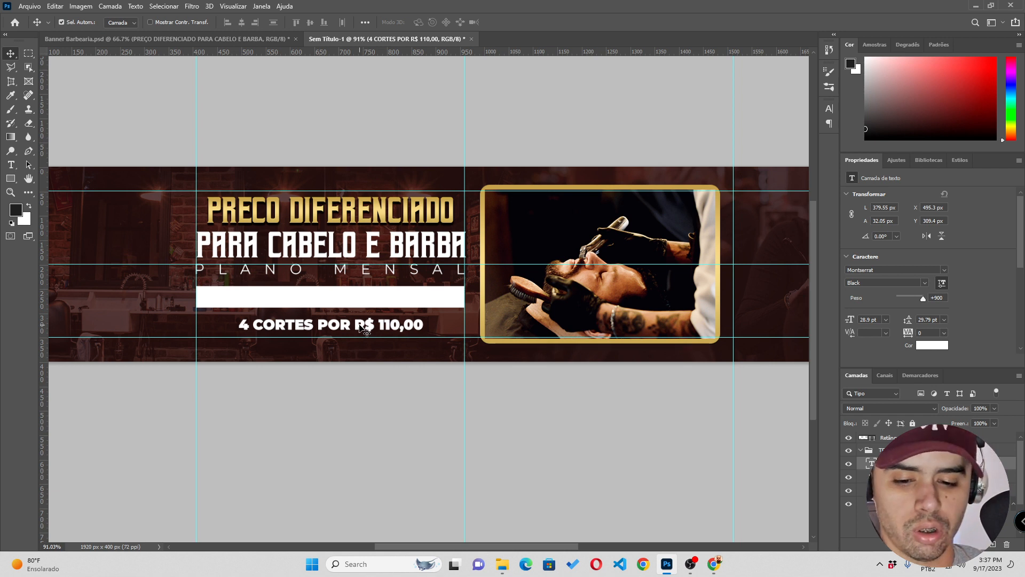
{"action": "double_click", "coordinate": [365, 329]}
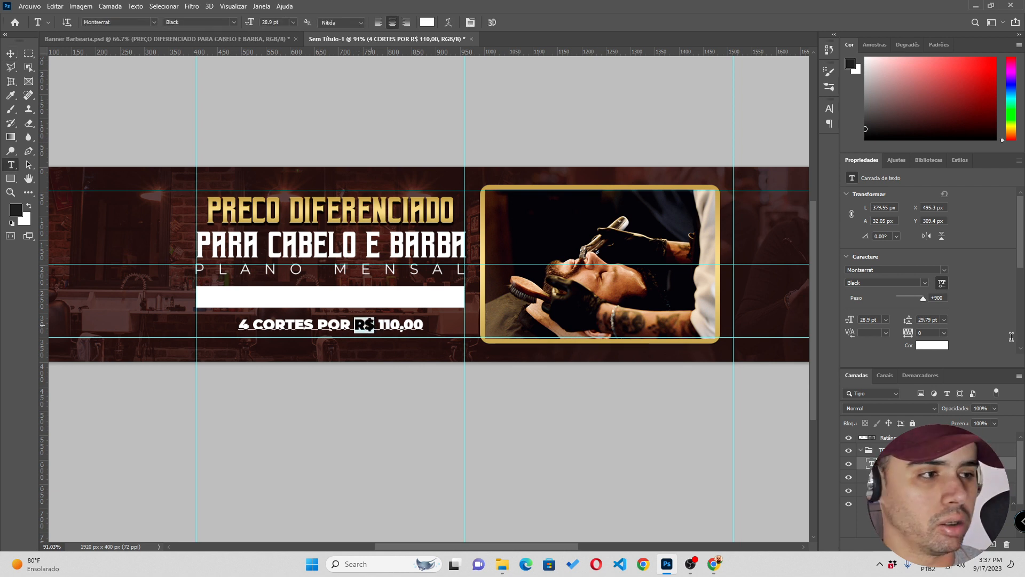
{"action": "left_click_drag", "start_coordinate": [853, 320], "coordinate": [847, 324]}
Place the price text over the white bar, with its layer above the bar's, and color it dark brown #271817
{"action": "left_click_drag", "start_coordinate": [362, 326], "coordinate": [363, 293]}
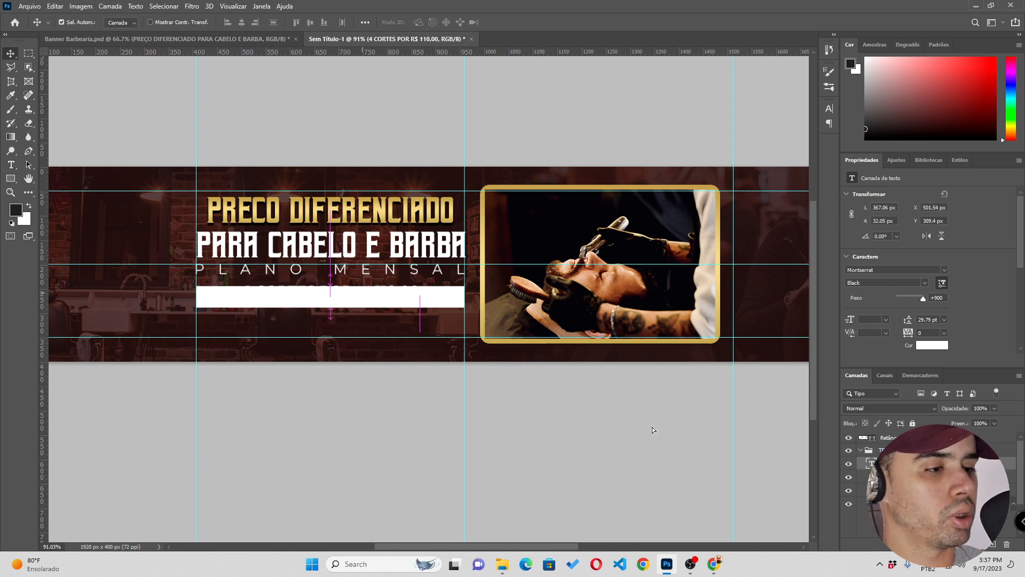
{"action": "left_click_drag", "start_coordinate": [871, 444], "coordinate": [872, 436]}
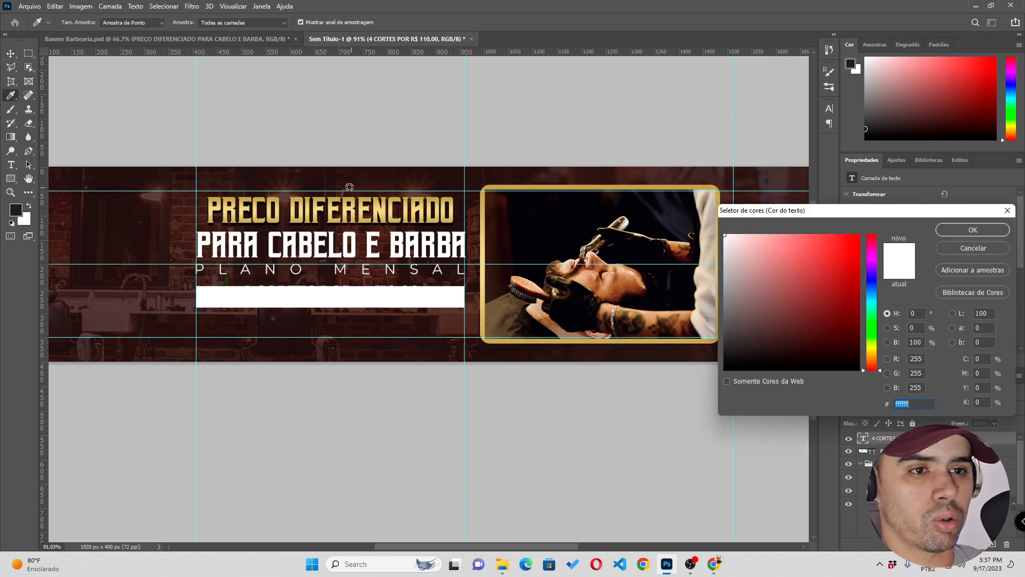
{"action": "left_click", "coordinate": [316, 321]}
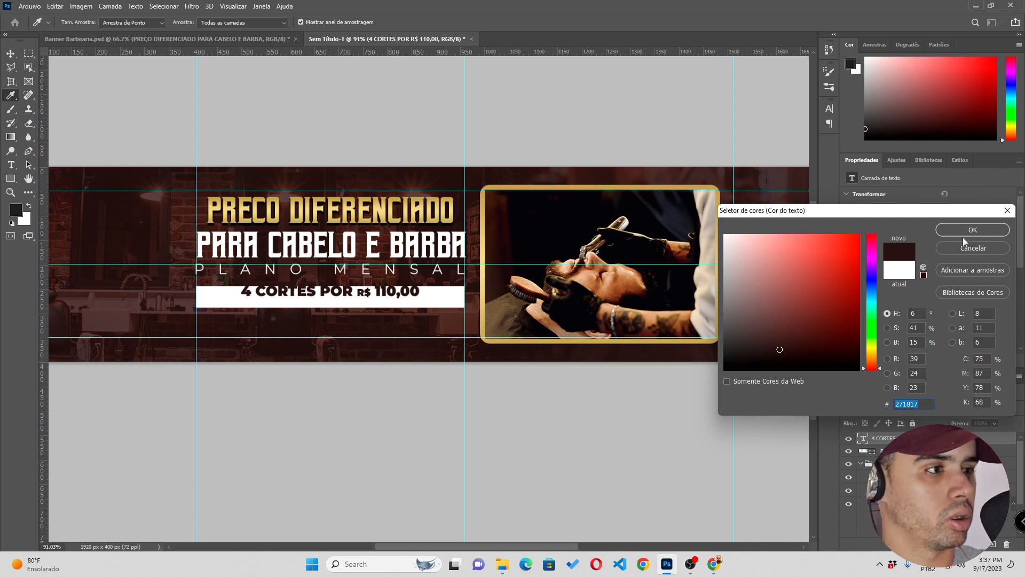
{"action": "left_click", "coordinate": [942, 233]}
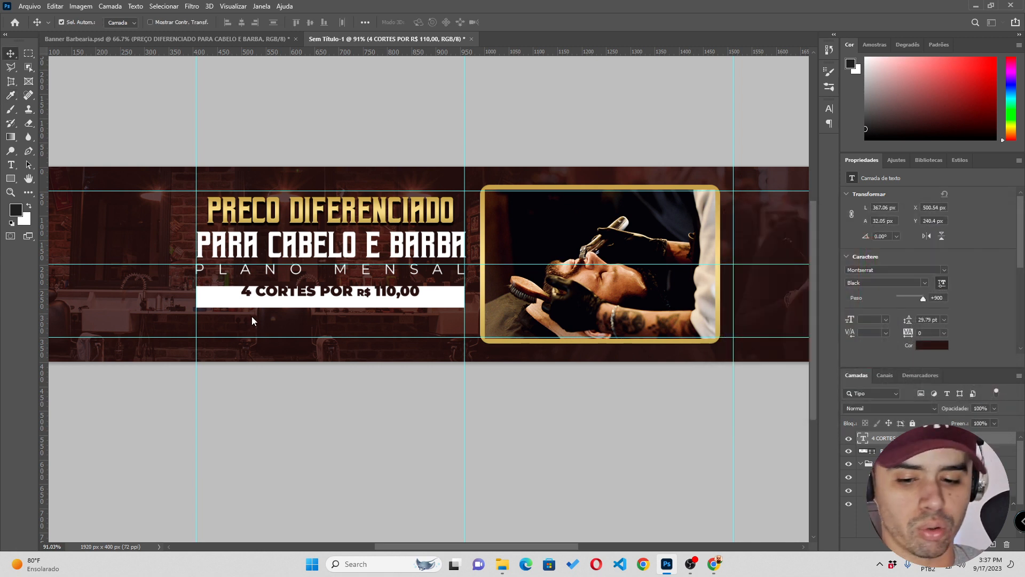
Center the price text on the white bar horizontally and vertically
{"action": "left_click_drag", "start_coordinate": [386, 300], "coordinate": [386, 312]}
{"action": "left_click", "coordinate": [907, 451], "text": "shift"}
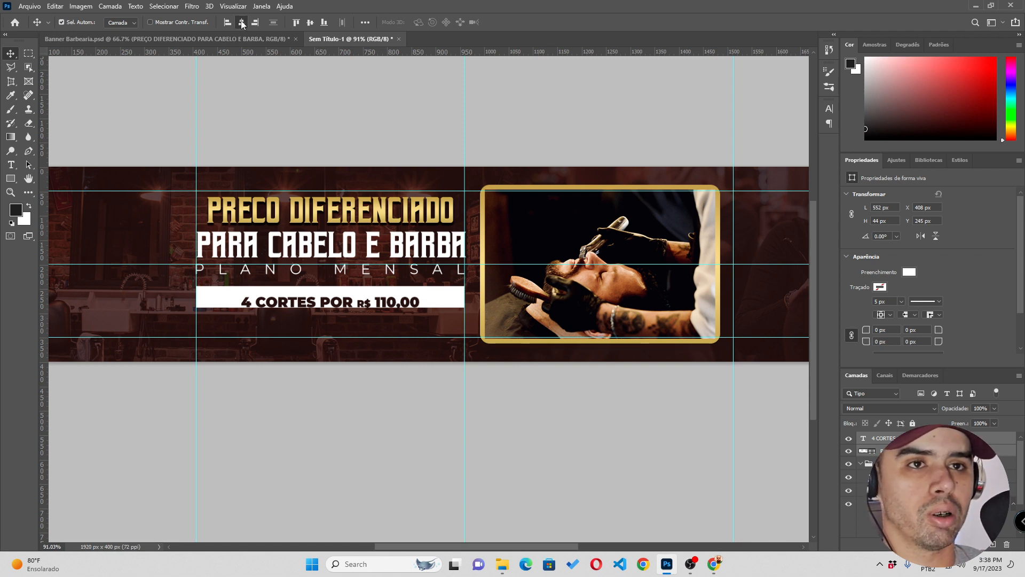
{"action": "left_click", "coordinate": [311, 23]}
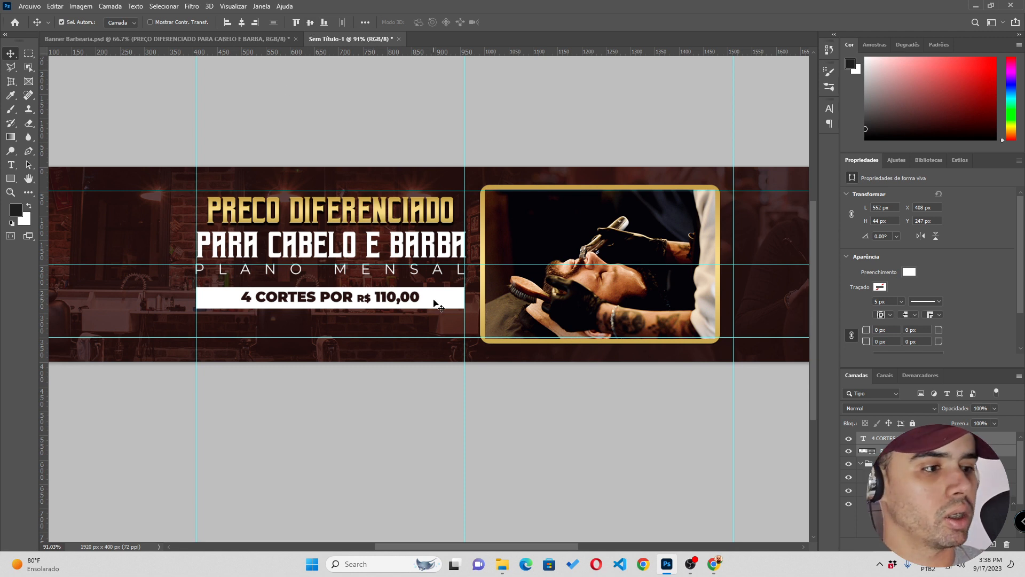
Shrink the white bar to about 379 x 32 px so it fits closely around the price text
{"action": "left_click", "coordinate": [927, 451]}
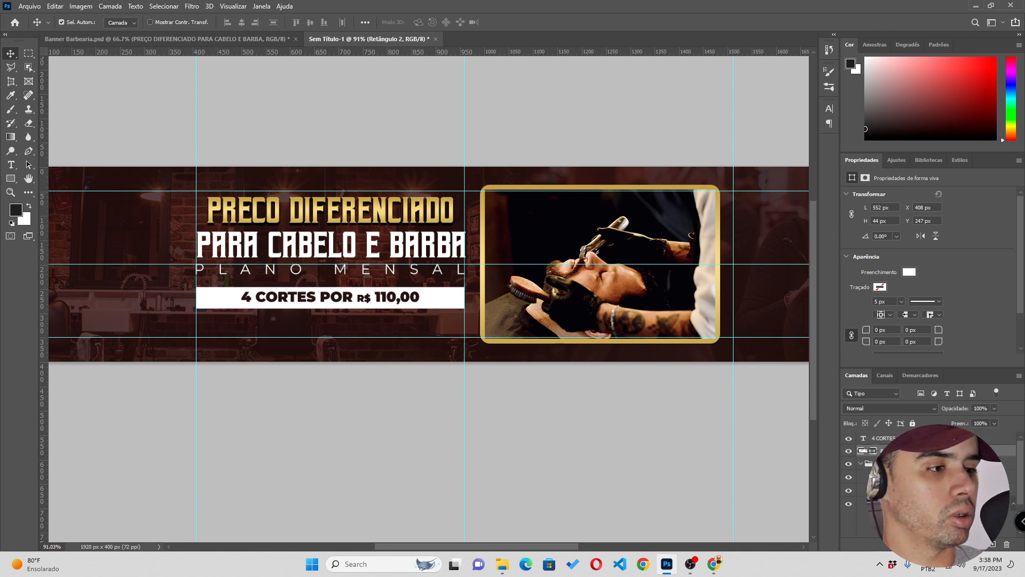
{"action": "key", "text": "ctrl+t"}
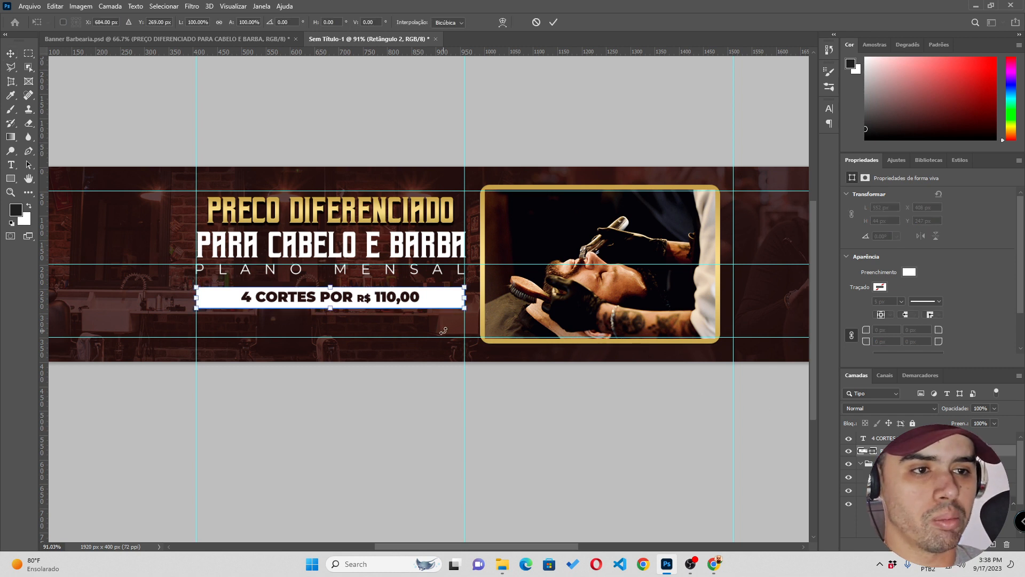
{"action": "left_click_drag", "start_coordinate": [465, 298], "coordinate": [431, 298]}
{"action": "left_click_drag", "start_coordinate": [197, 298], "coordinate": [222, 298]}
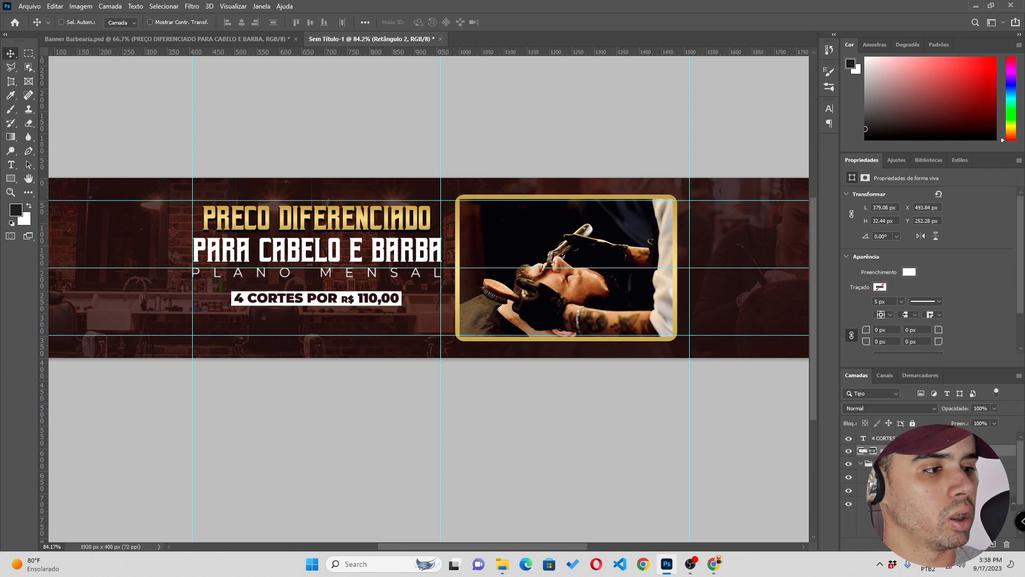
Group the price text and white bar as PREÇO and scale the group to about 148%
{"action": "left_click", "coordinate": [927, 438], "text": "ctrl"}
{"action": "key", "text": "ctrl+g"}
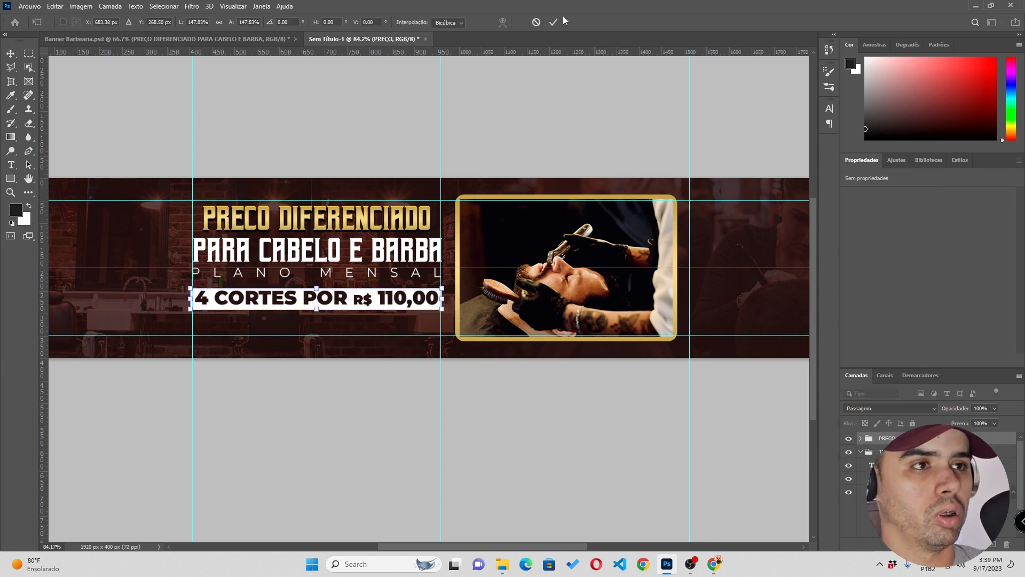
{"action": "left_click", "coordinate": [556, 20]}
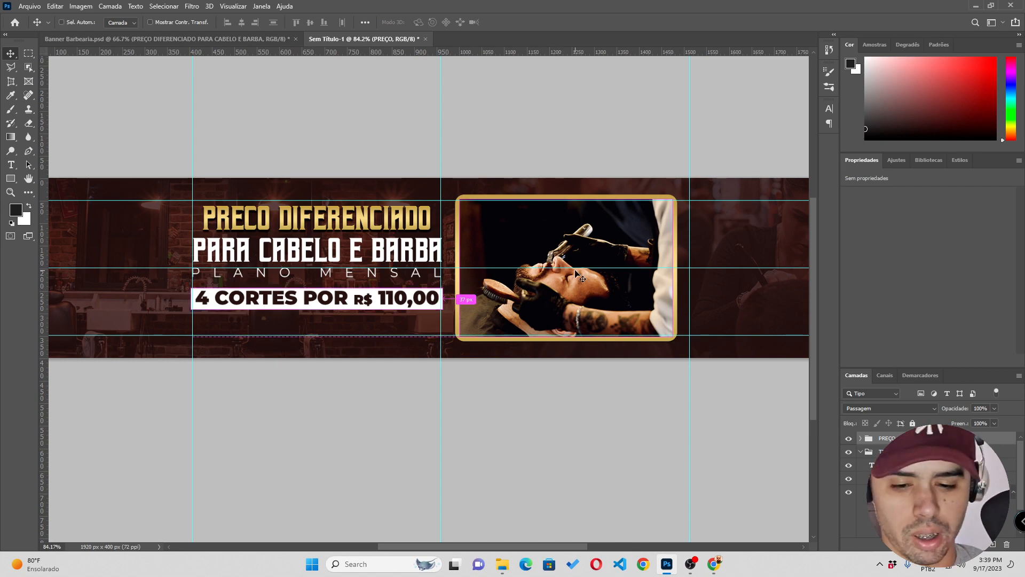
Fine-tune the PREÇO group's size so its side edges meet the two vertical guides around the text
{"action": "scroll", "coordinate": [284, 306], "scroll_direction": "down", "scroll_amount": 3}
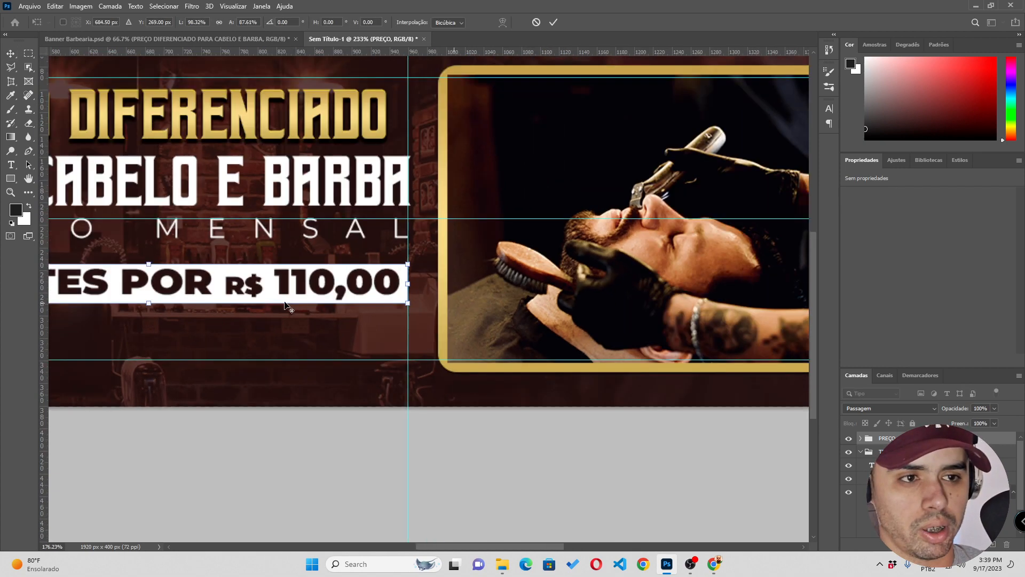
{"action": "scroll", "coordinate": [284, 305], "scroll_direction": "down", "scroll_amount": 3}
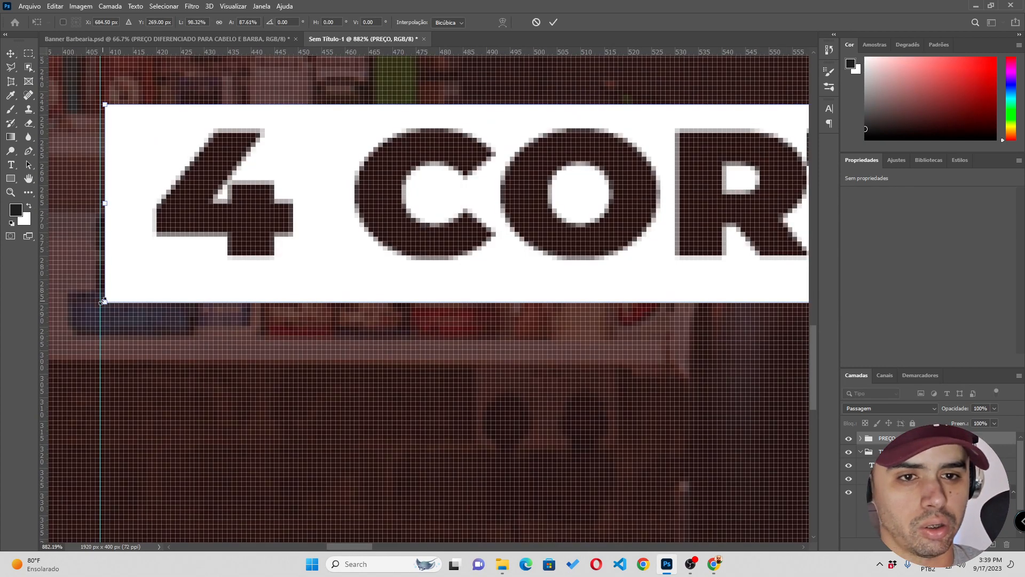
{"action": "left_click_drag", "start_coordinate": [102, 301], "coordinate": [98, 299]}
{"action": "scroll", "coordinate": [126, 288], "scroll_direction": "down", "scroll_amount": 3}
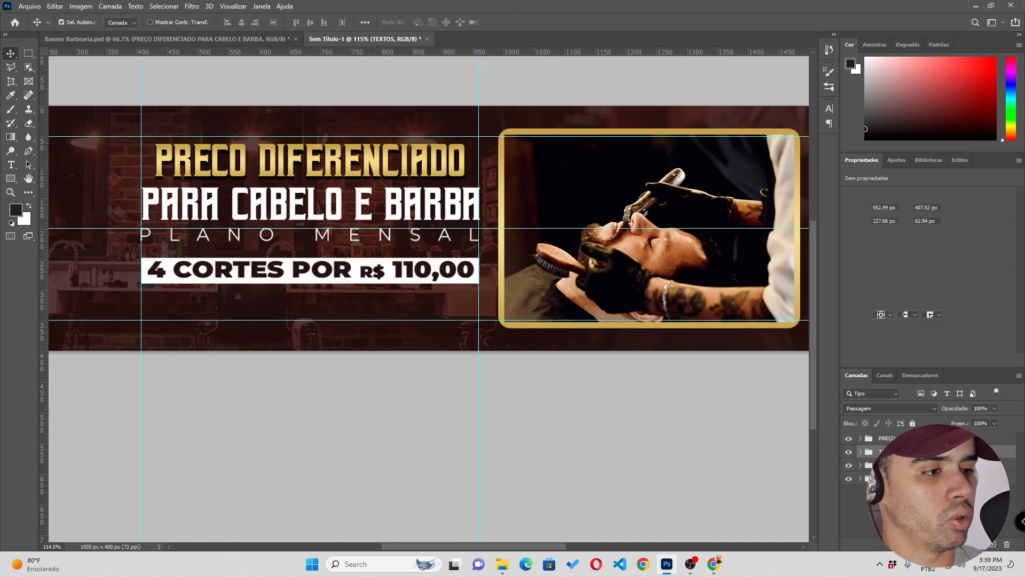
Move the TEXTOS and PREÇO groups down together by about 23 px and adjust their width slightly to the guides
{"action": "left_click", "coordinate": [902, 451], "text": "shift"}
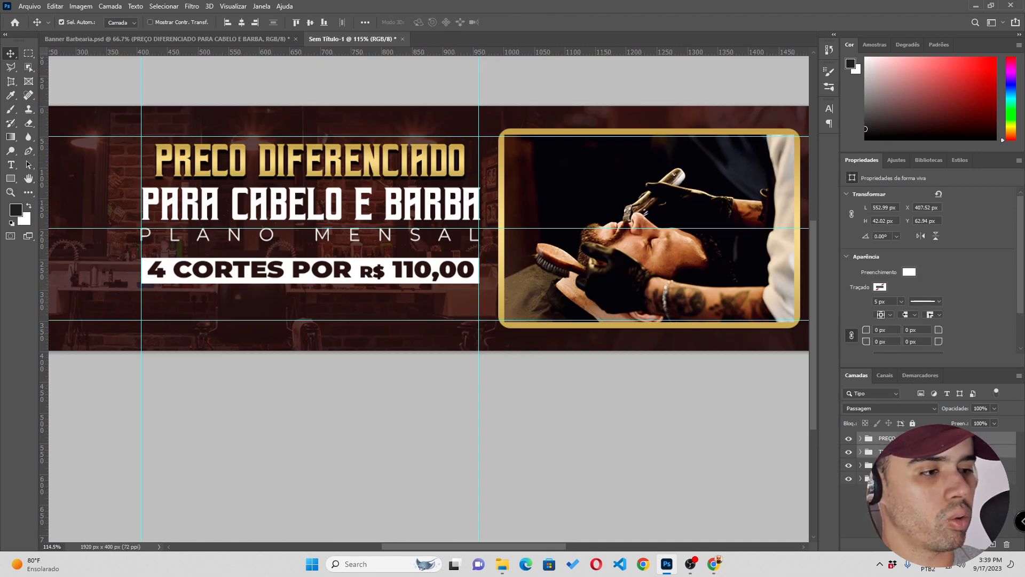
{"action": "key", "text": "Down"}
{"action": "key", "text": "Down"}
{"action": "key", "text": "Down"}
{"action": "key", "text": "Down"}
{"action": "key", "text": "Down"}
{"action": "key", "text": "Down"}
{"action": "key", "text": "Down"}
{"action": "key", "text": "Down"}
{"action": "key", "text": "Down"}
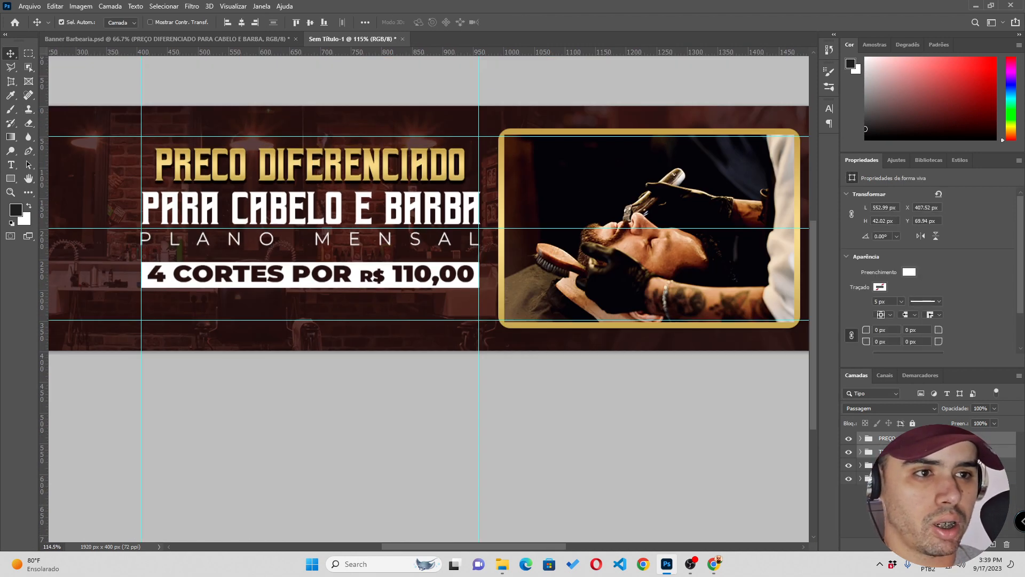
{"action": "key", "text": "Down"}
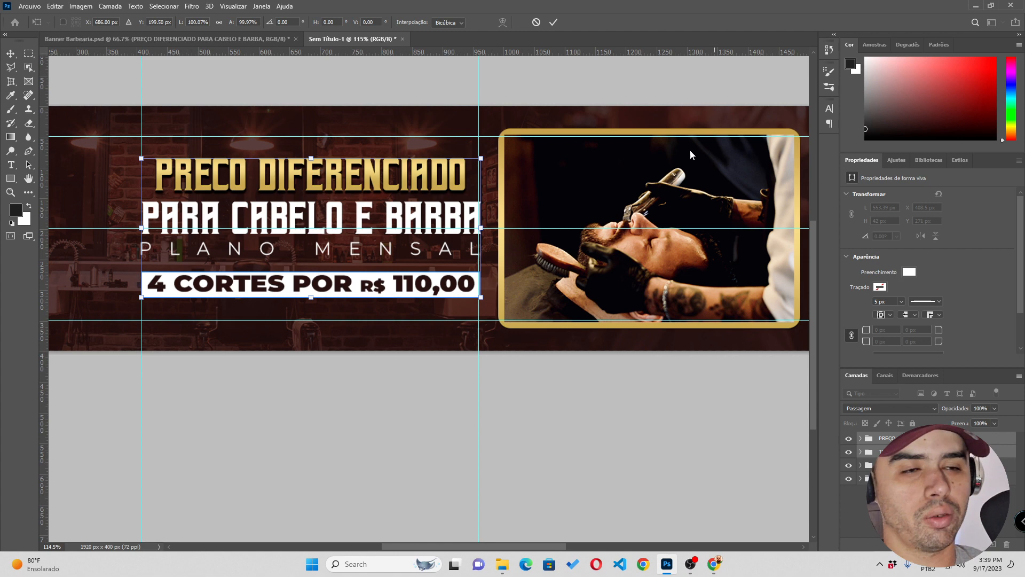
{"action": "left_click", "coordinate": [553, 22]}
Hide the guides and add a new empty layer directly below the TEXTOS group
{"action": "key", "text": "ctrl+0"}
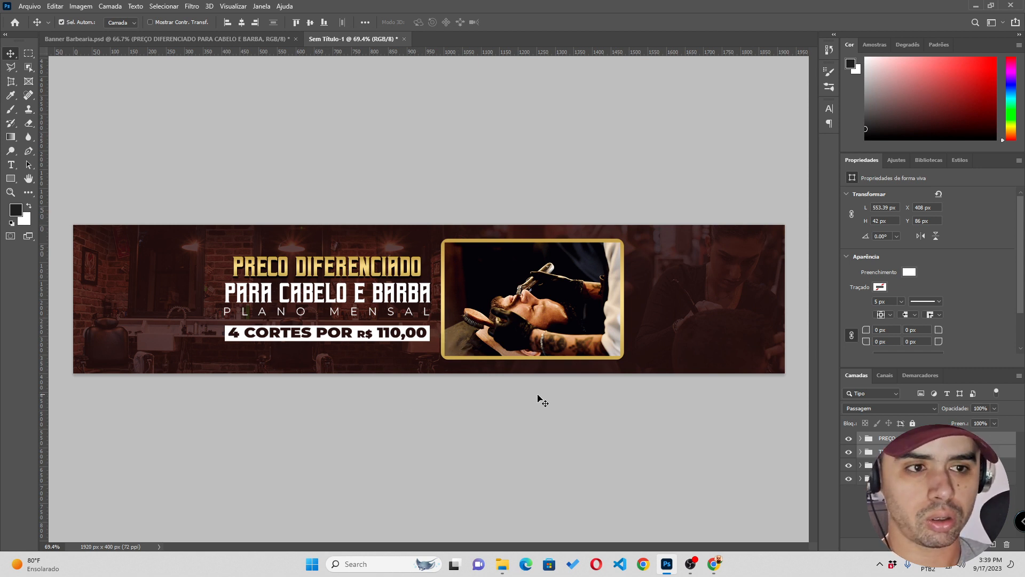
{"action": "left_click", "coordinate": [993, 544]}
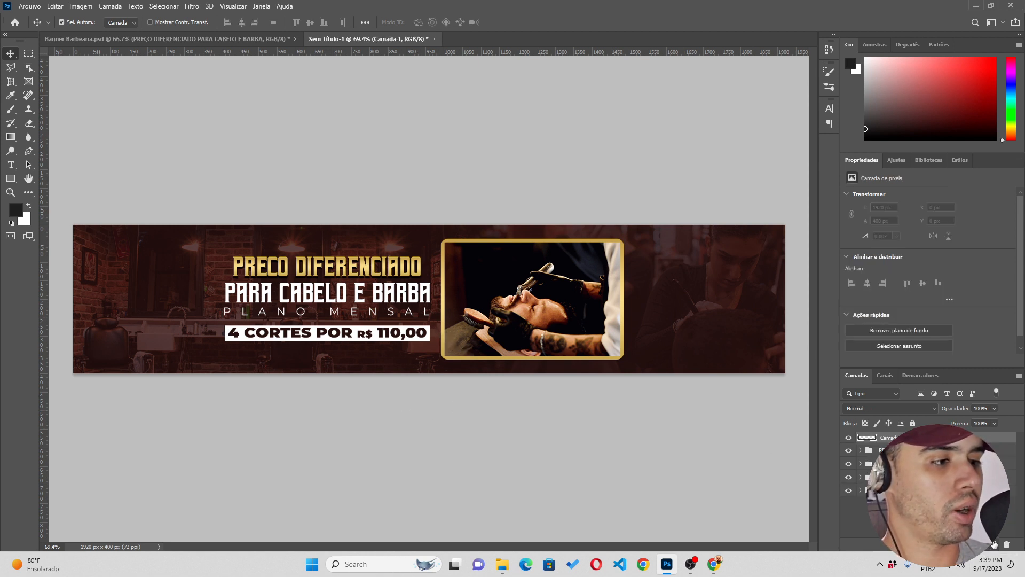
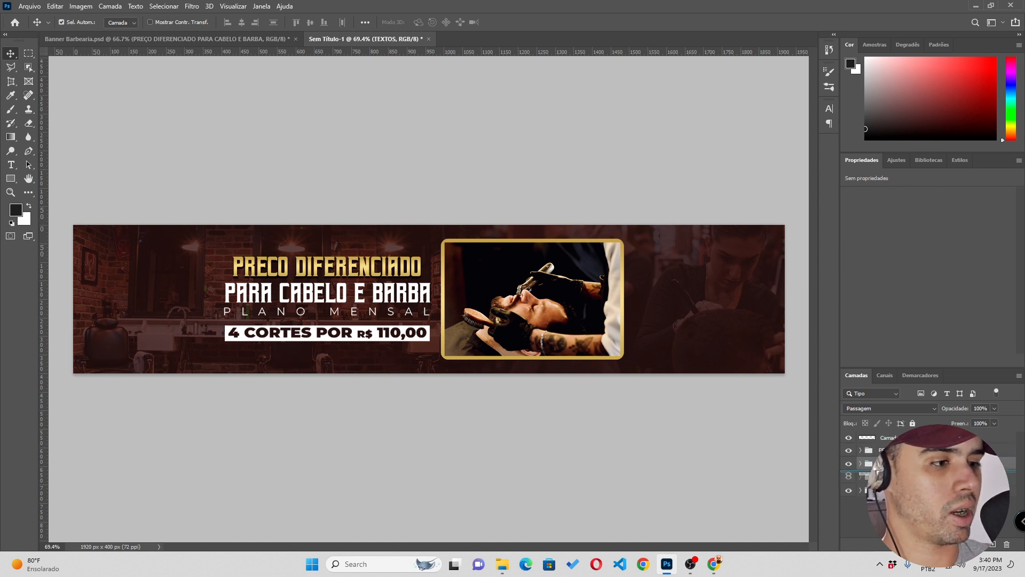
{"action": "left_click_drag", "start_coordinate": [892, 474], "coordinate": [893, 472]}
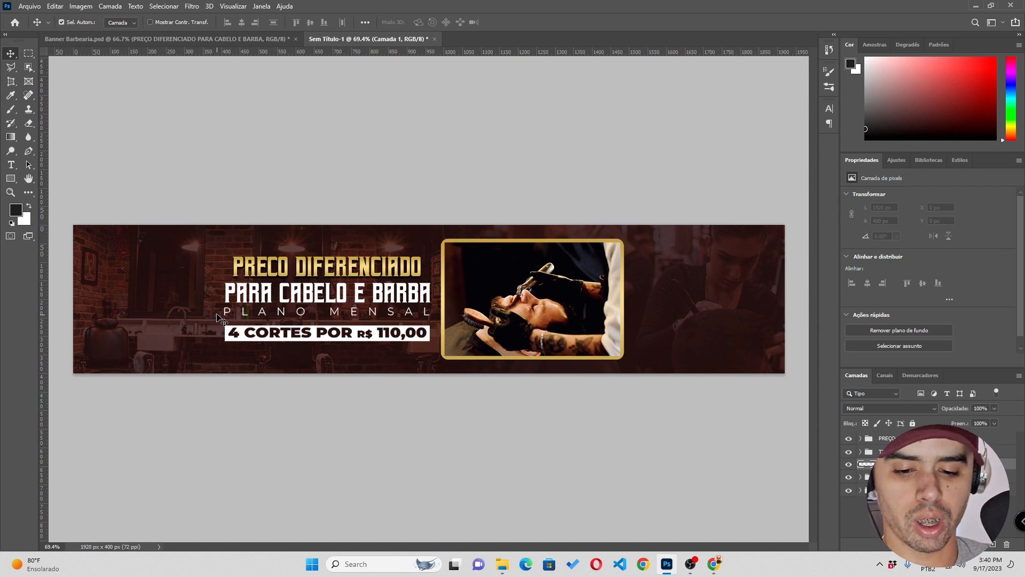
Sample a very dark brown from the banner background near its upper-left area as the foreground colour
{"action": "key", "text": "i"}
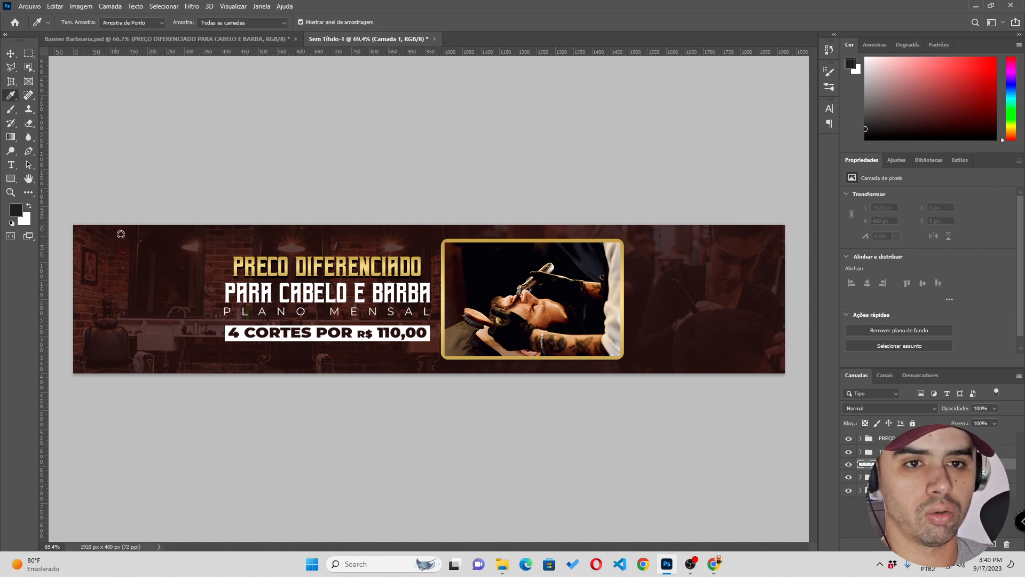
{"action": "left_click", "coordinate": [194, 248]}
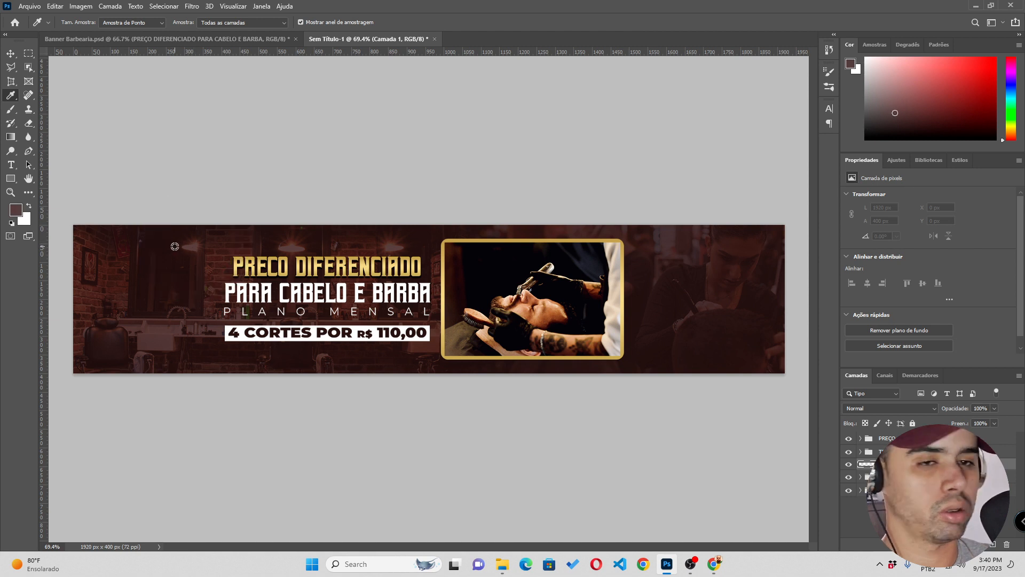
{"action": "left_click", "coordinate": [174, 235]}
{"action": "left_click", "coordinate": [174, 228]}
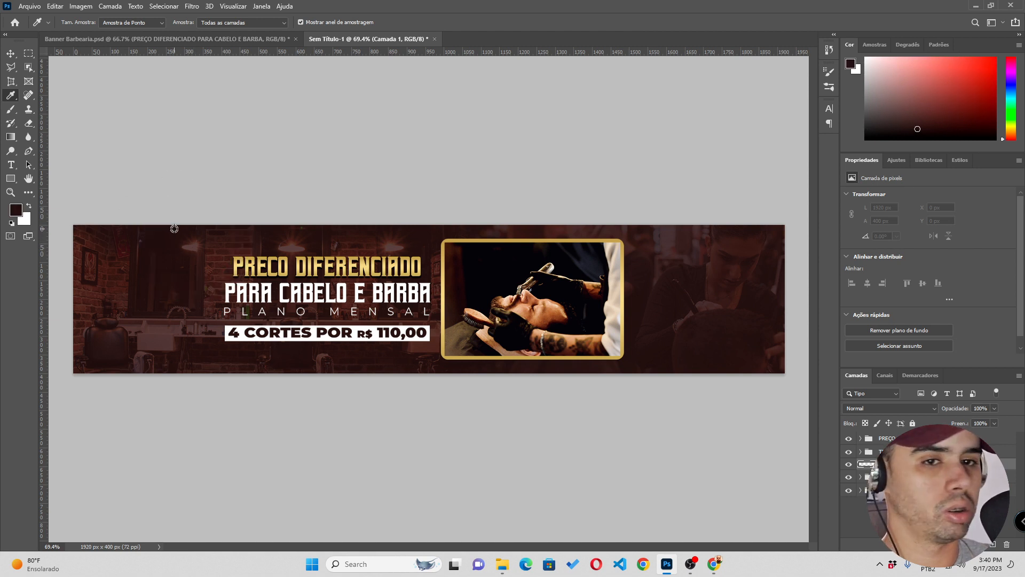
{"action": "left_click", "coordinate": [175, 228]}
{"action": "left_click", "coordinate": [174, 228]}
{"action": "left_click", "coordinate": [174, 228]}
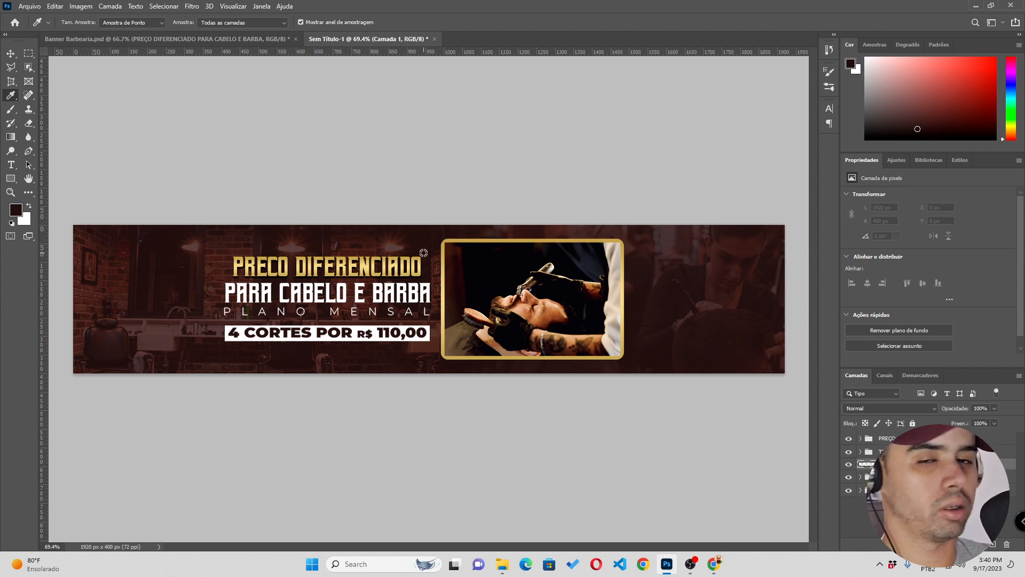
With a 250 px brush at 30% opacity, paint dark brown shading behind the title and price text on the new layer
{"action": "key", "text": "b"}
{"action": "key", "text": "bracketright"}
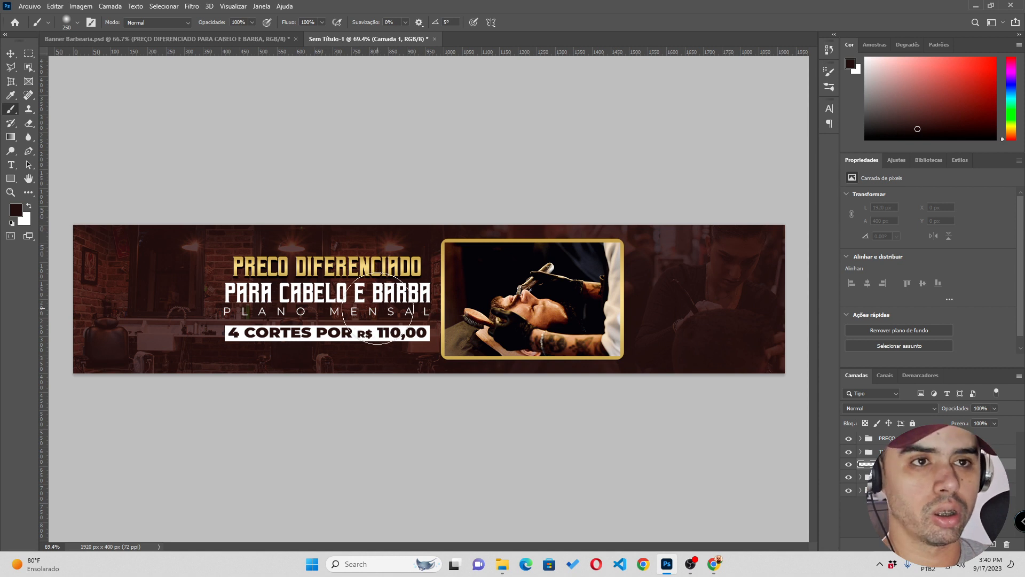
{"action": "left_click_drag", "start_coordinate": [212, 22], "coordinate": [208, 21]}
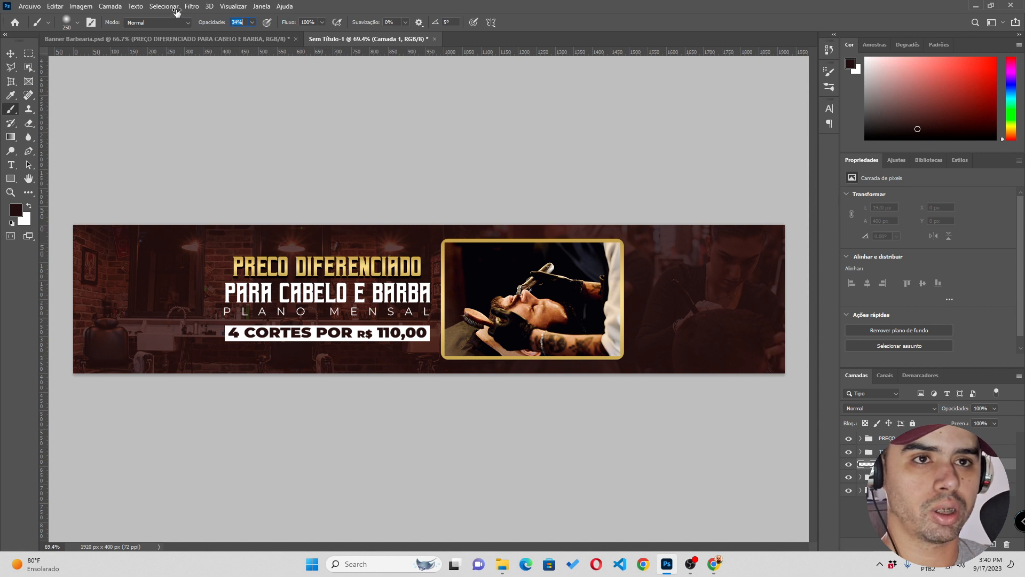
{"action": "left_click_drag", "start_coordinate": [176, 13], "coordinate": [175, 12]}
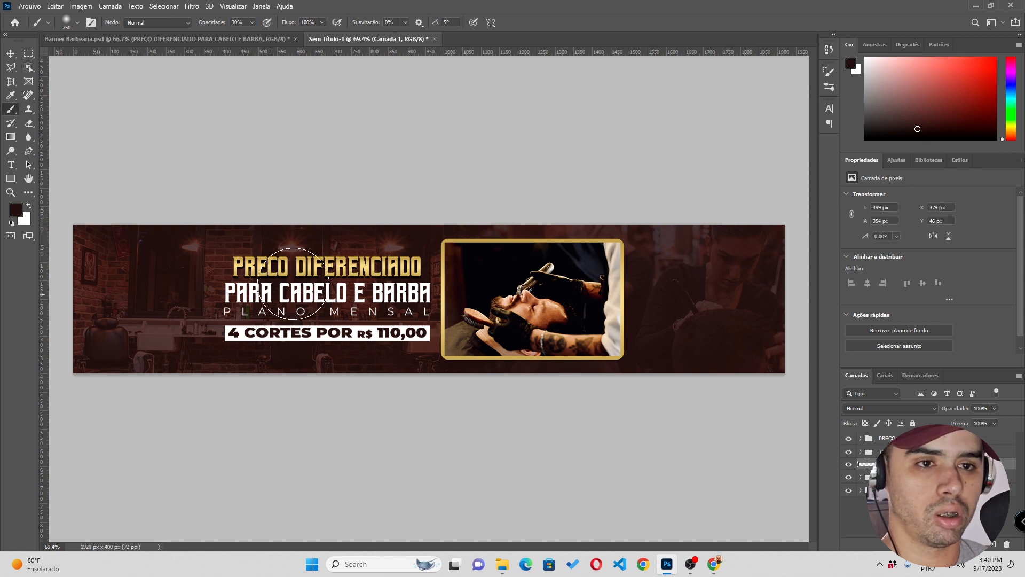
{"action": "left_click", "coordinate": [292, 288]}
{"action": "left_click", "coordinate": [244, 274]}
{"action": "left_click", "coordinate": [354, 273]}
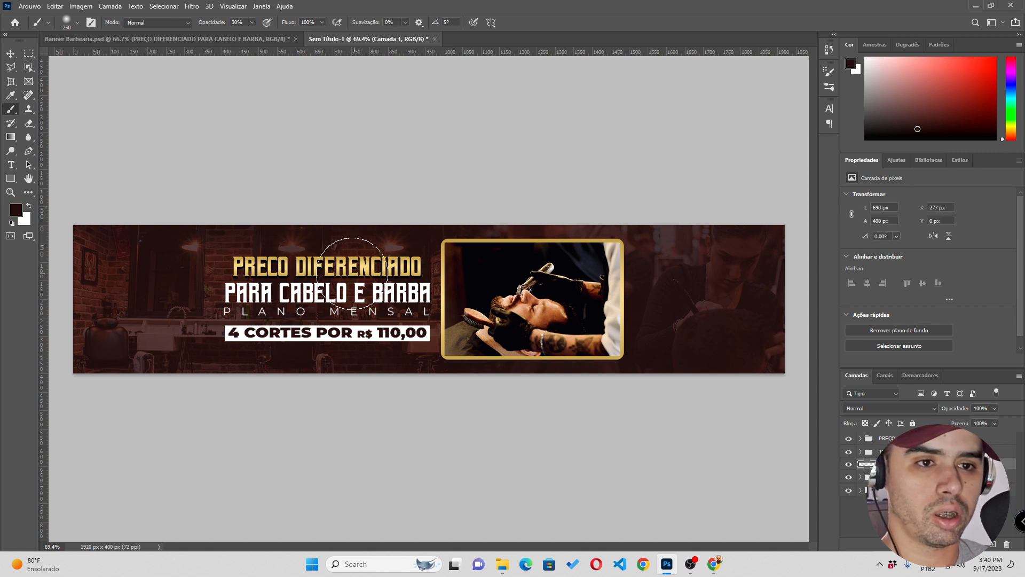
{"action": "mouse_move", "coordinate": [394, 274]}
{"action": "left_mouse_down"}
{"action": "mouse_move", "coordinate": [354, 318]}
{"action": "mouse_move", "coordinate": [400, 321]}
{"action": "mouse_move", "coordinate": [348, 315]}
{"action": "mouse_move", "coordinate": [410, 319]}
{"action": "mouse_move", "coordinate": [337, 312]}
{"action": "mouse_move", "coordinate": [379, 279]}
{"action": "mouse_move", "coordinate": [332, 268]}
{"action": "mouse_move", "coordinate": [198, 286]}
{"action": "left_mouse_up"}
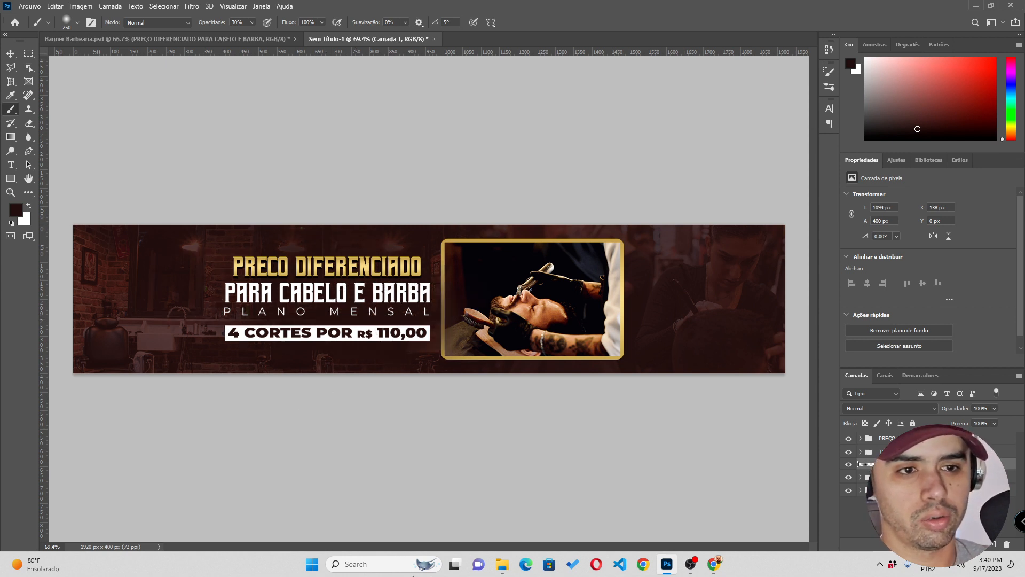
{"action": "key", "text": "v"}
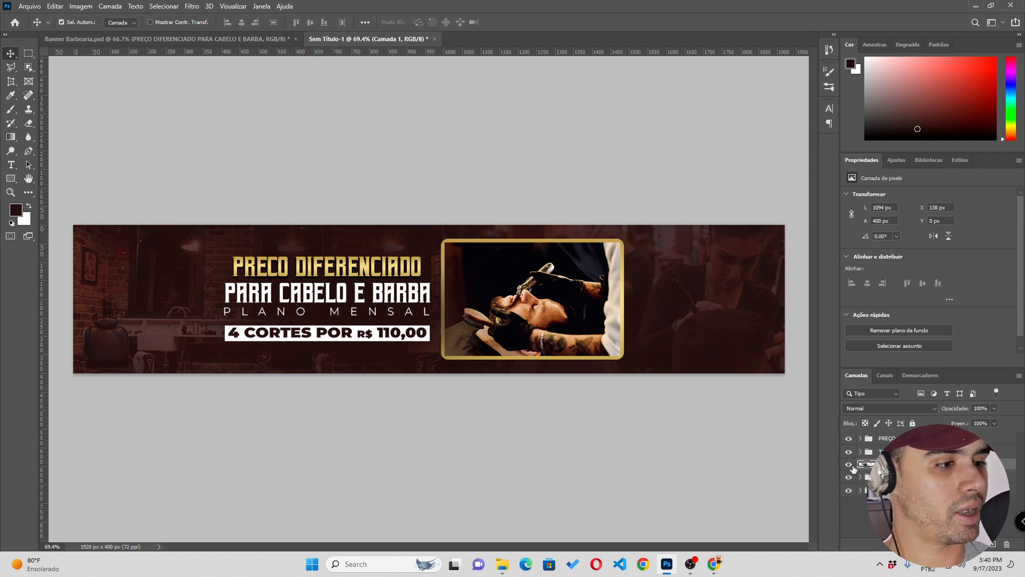
Toggle the dark shading layer's visibility to compare the banner with and without it
{"action": "left_click", "coordinate": [849, 465]}
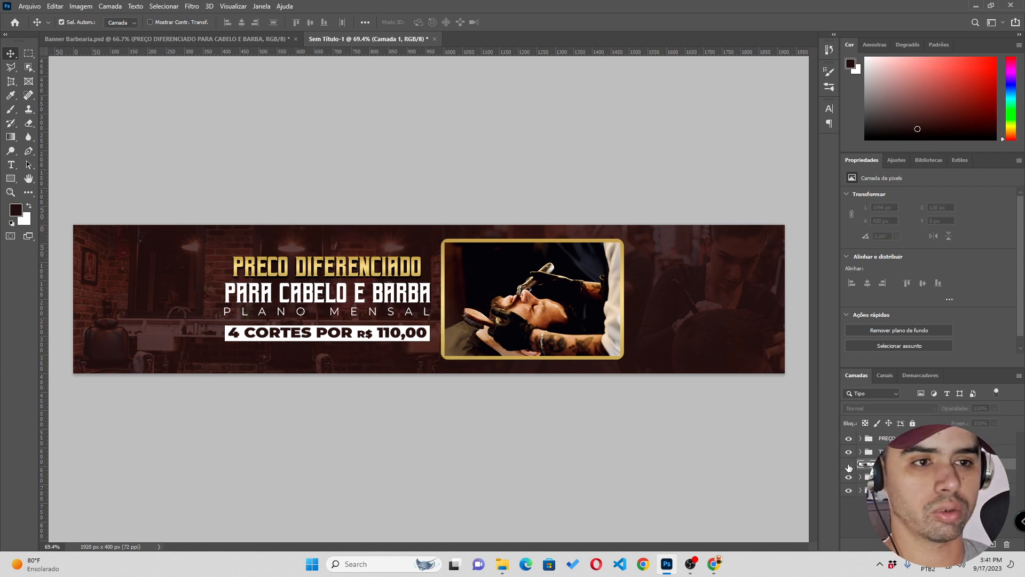
{"action": "left_click", "coordinate": [849, 465]}
{"action": "left_click", "coordinate": [849, 465]}
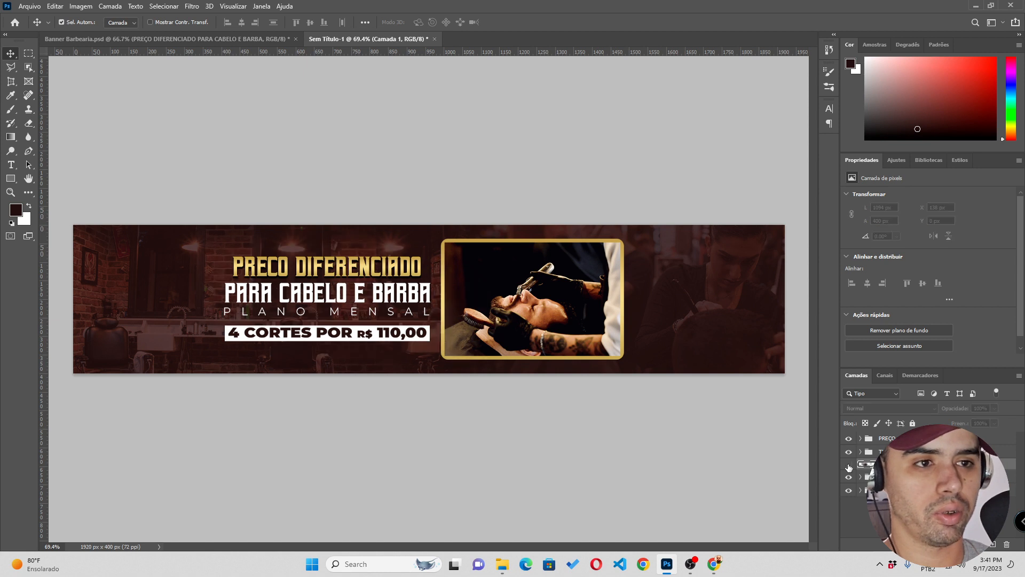
Set the foreground colour to a bright saturated orange, starting from the lamp colour above the title, and show the dark shading layer again
{"action": "key", "text": "i"}
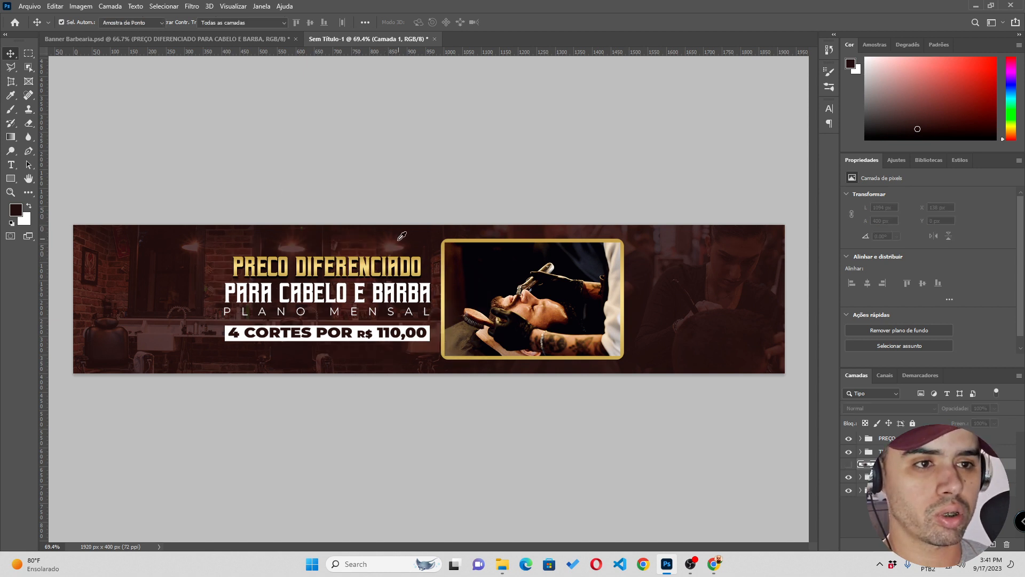
{"action": "left_click", "coordinate": [394, 241]}
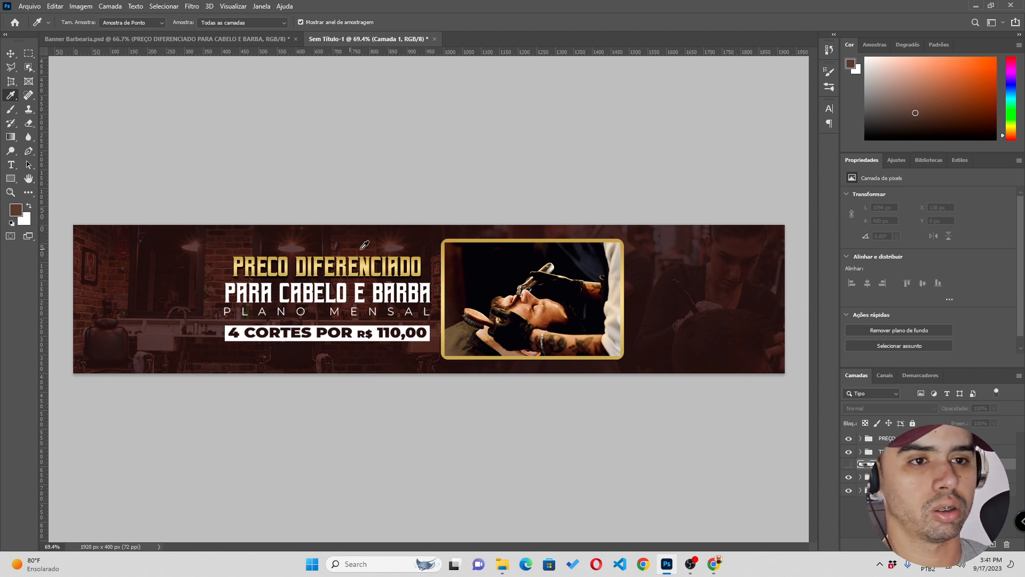
{"action": "left_click", "coordinate": [395, 244]}
{"action": "left_click", "coordinate": [393, 244]}
{"action": "left_click", "coordinate": [392, 239]}
{"action": "left_click", "coordinate": [396, 236]}
{"action": "left_click", "coordinate": [393, 235]}
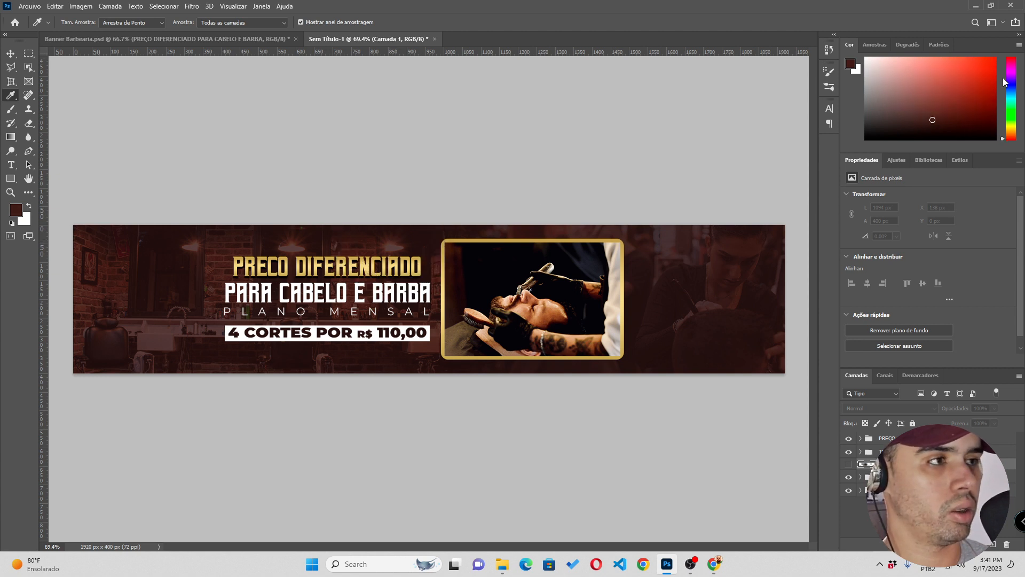
{"action": "left_click_drag", "start_coordinate": [1003, 140], "coordinate": [1001, 134]}
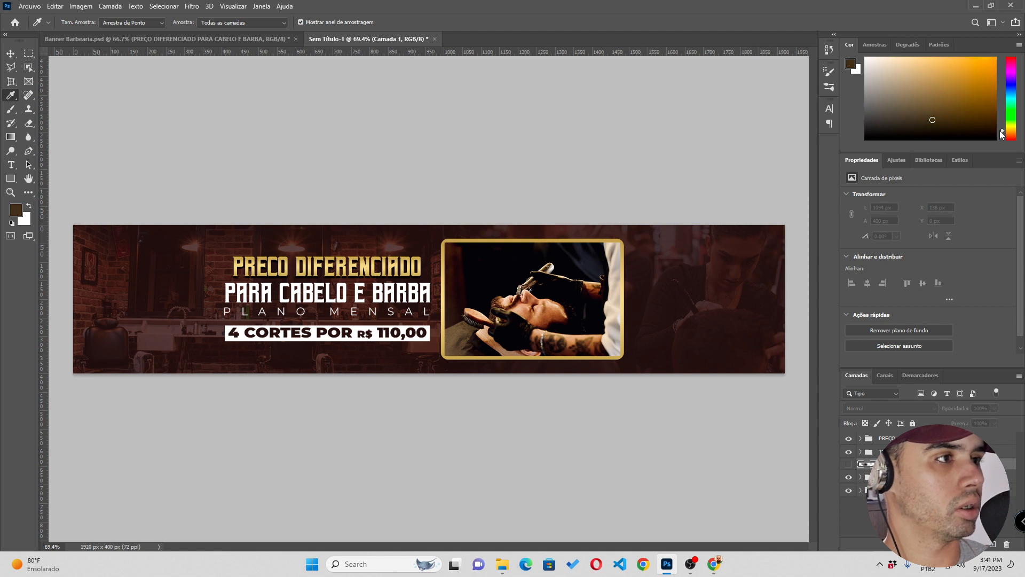
{"action": "left_click_drag", "start_coordinate": [974, 62], "coordinate": [1004, 52]}
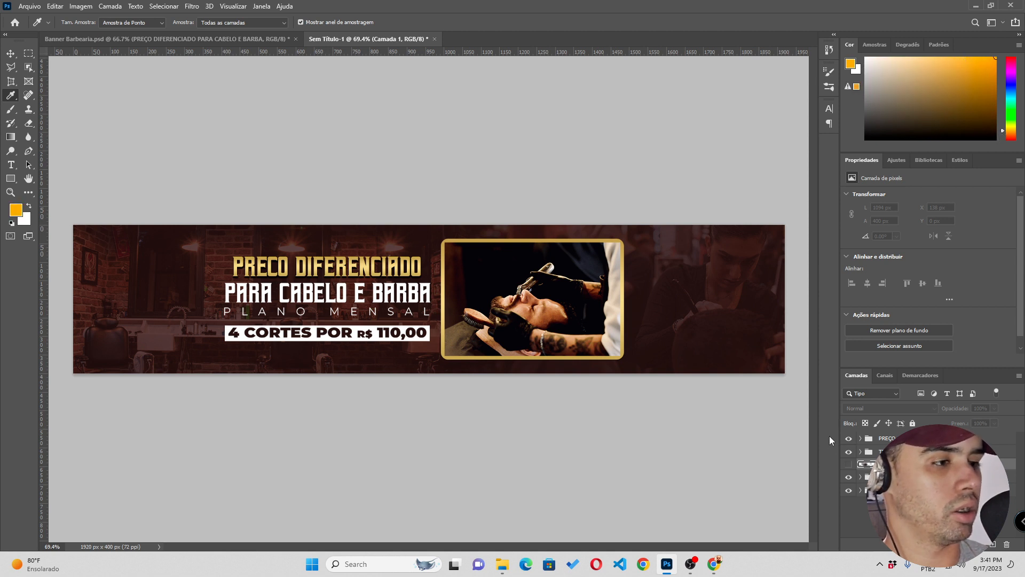
{"action": "left_click", "coordinate": [849, 464]}
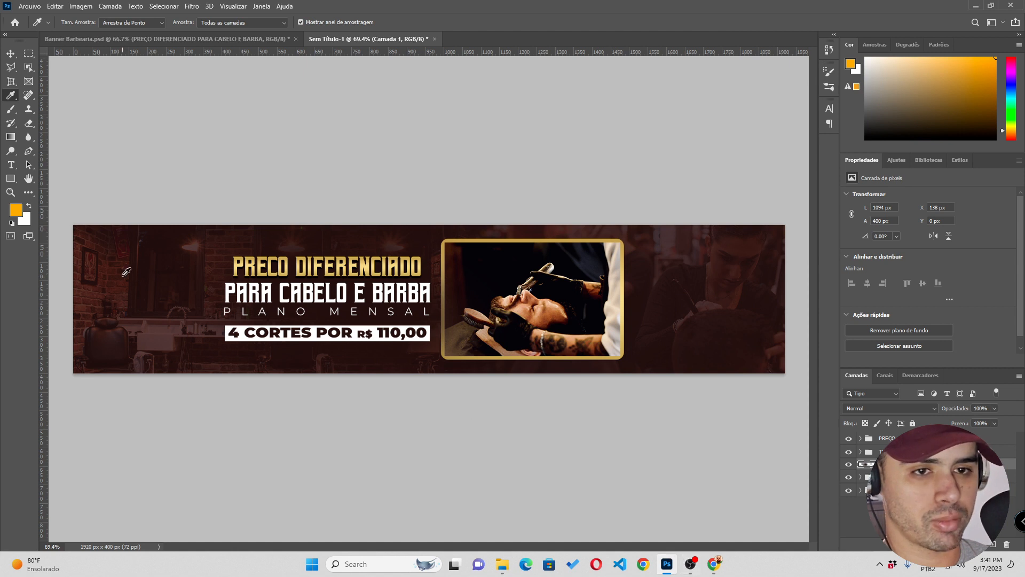
Add a new layer above all groups and paint a soft orange glow with a 300 px brush over the brick wall beside the title
{"action": "left_click", "coordinate": [993, 545]}
{"action": "left_click_drag", "start_coordinate": [916, 464], "coordinate": [916, 436]}
{"action": "key", "text": "b"}
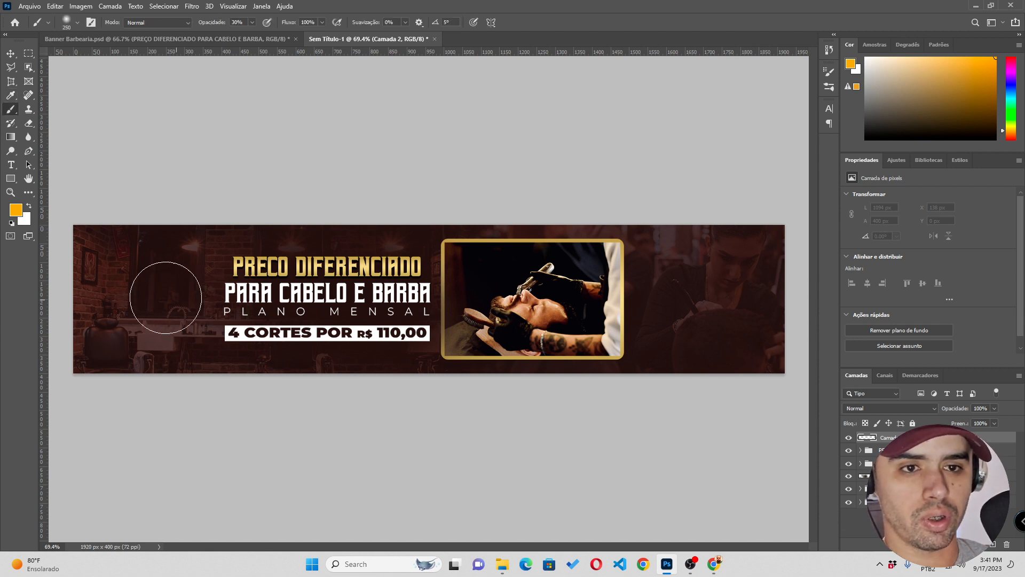
{"action": "key", "text": "bracketright"}
{"action": "key", "text": "bracketright"}
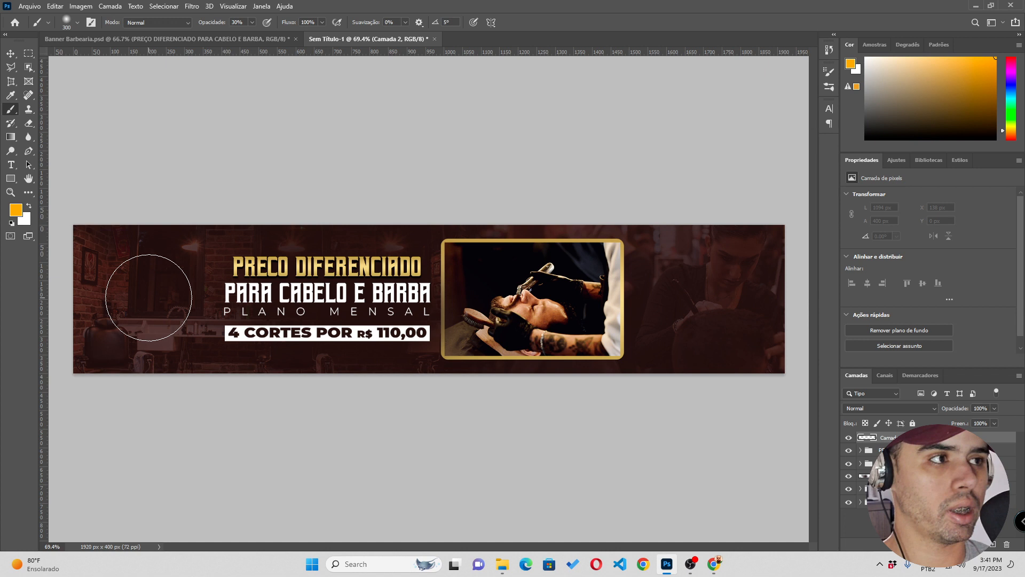
{"action": "left_click", "coordinate": [149, 298]}
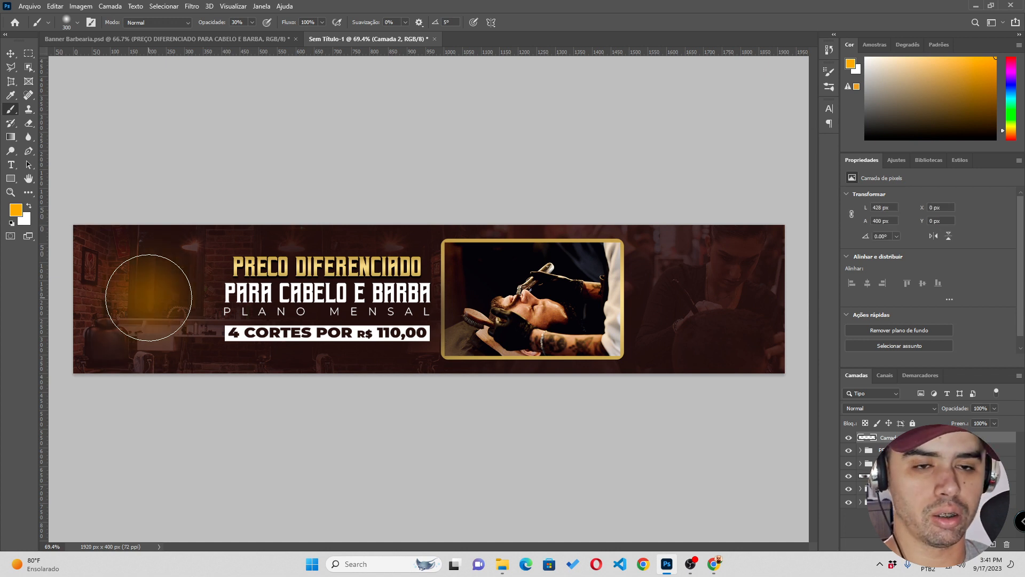
{"action": "left_click", "coordinate": [149, 298]}
Paint a smaller pale peach spot in the centre of the orange glow with a 175 px brush
{"action": "key", "text": "bracketleft"}
{"action": "key", "text": "bracketleft"}
{"action": "key", "text": "bracketleft"}
{"action": "key", "text": "bracketleft"}
{"action": "key", "text": "bracketleft"}
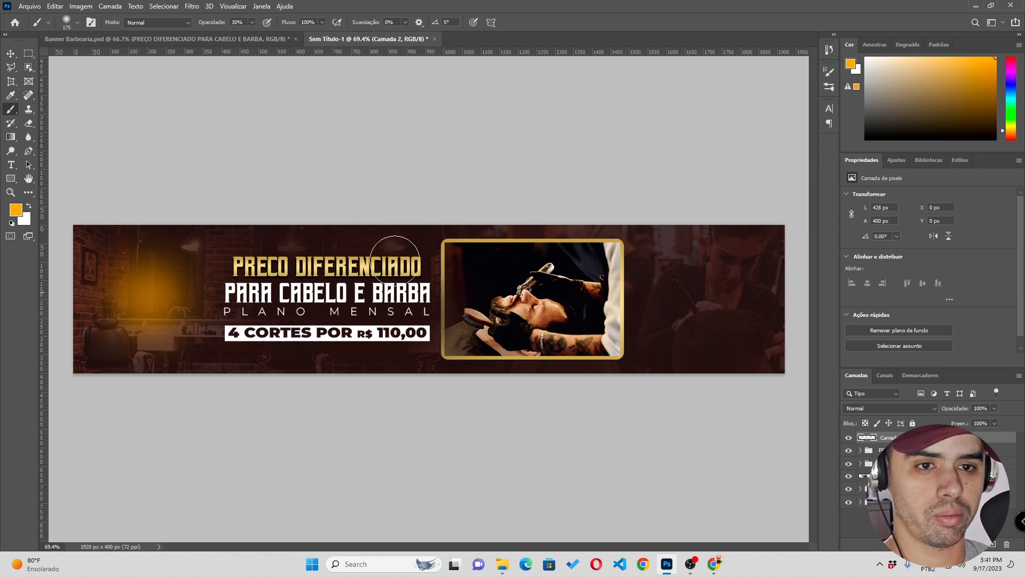
{"action": "left_click", "coordinate": [899, 58]}
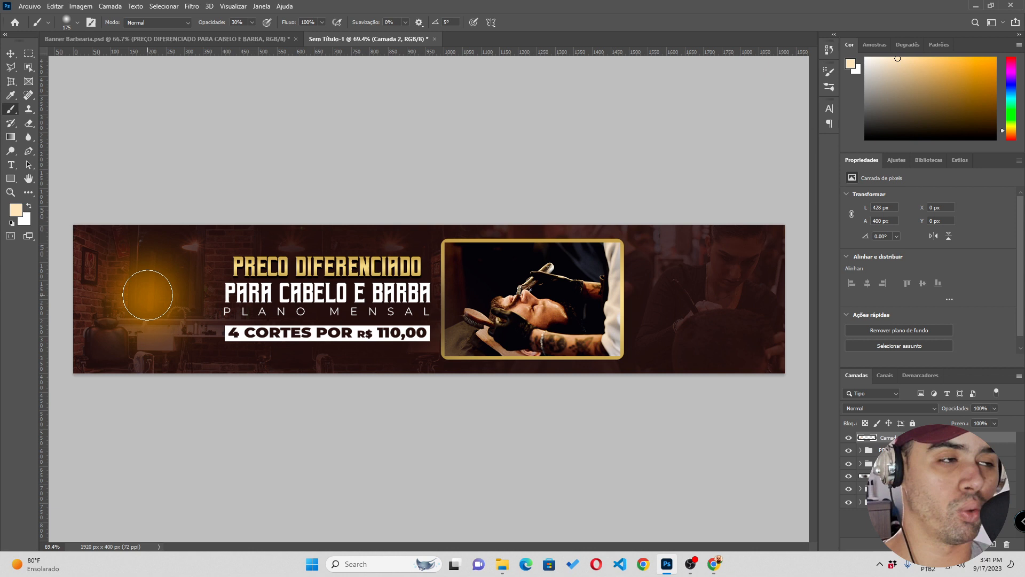
{"action": "left_click", "coordinate": [146, 295]}
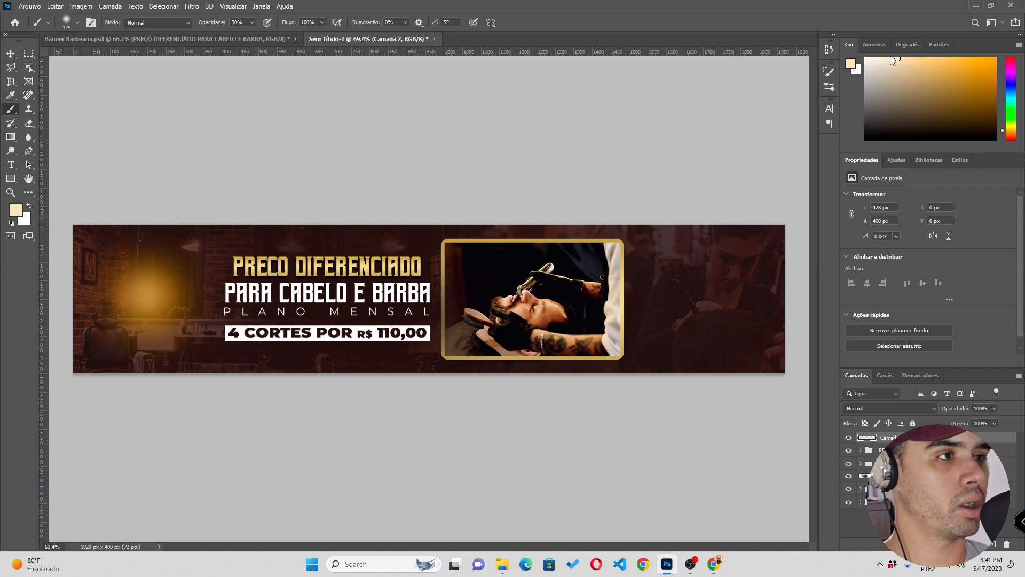
Add a near-white core to the centre of the glow with a 90 px brush
{"action": "left_click", "coordinate": [879, 59]}
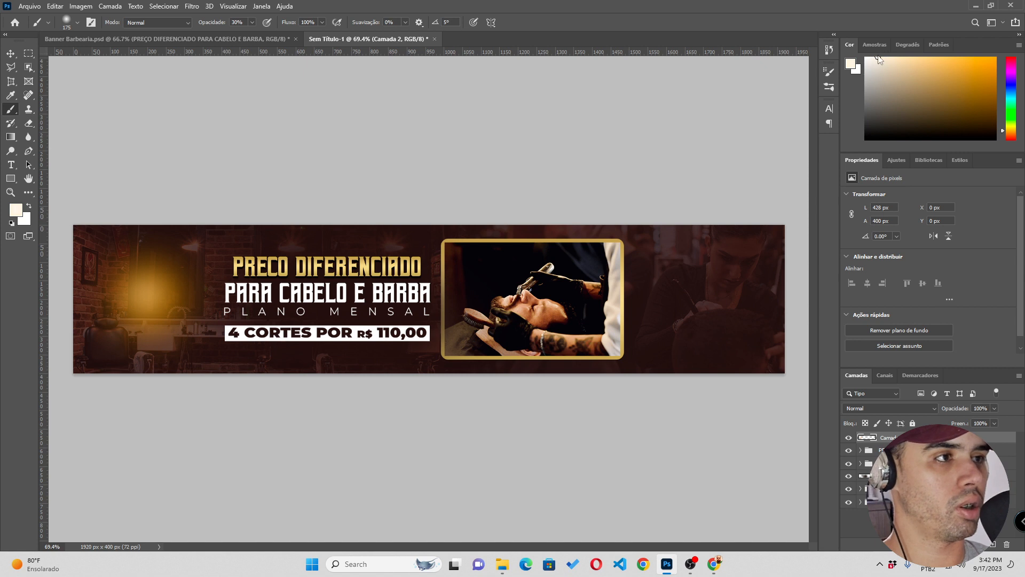
{"action": "key", "text": "bracketleft"}
{"action": "key", "text": "bracketleft"}
{"action": "key", "text": "bracketleft"}
{"action": "key", "text": "bracketleft"}
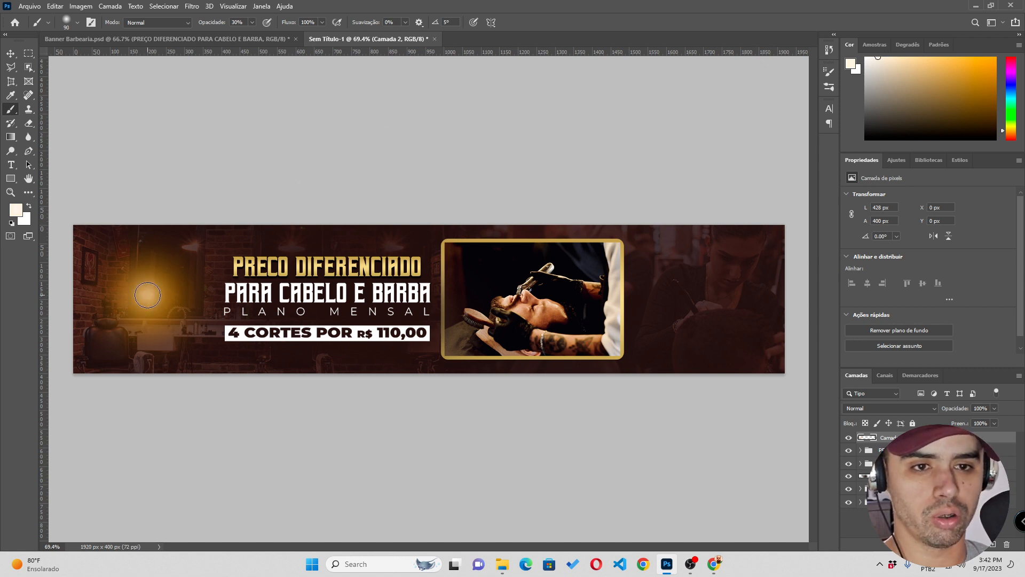
{"action": "key", "text": "v"}
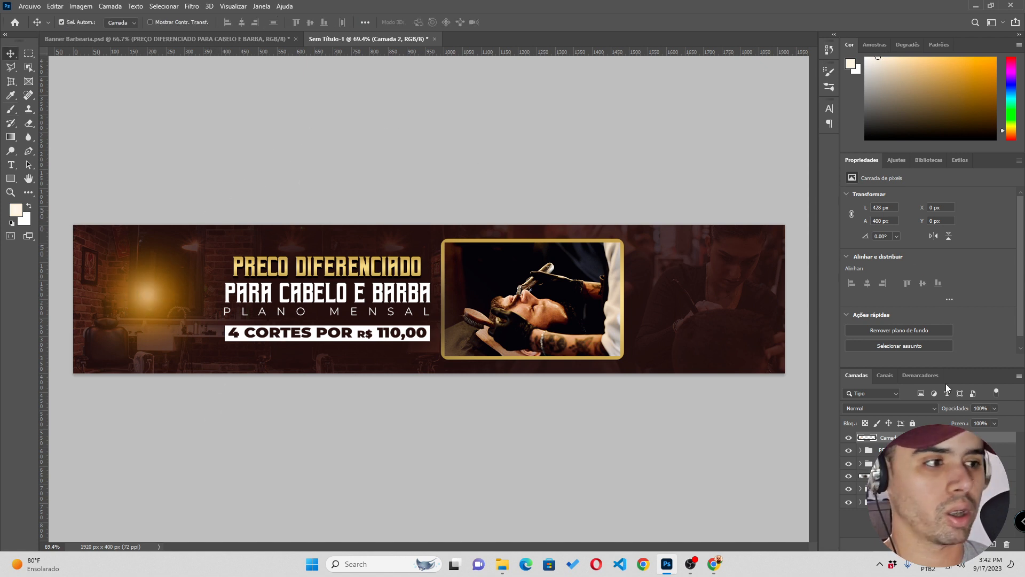
Blend the glow layer with Divisão at 80% opacity and enlarge it to about 1221 x 1142 px over the banner's upper-left corner
{"action": "left_click", "coordinate": [896, 409]}
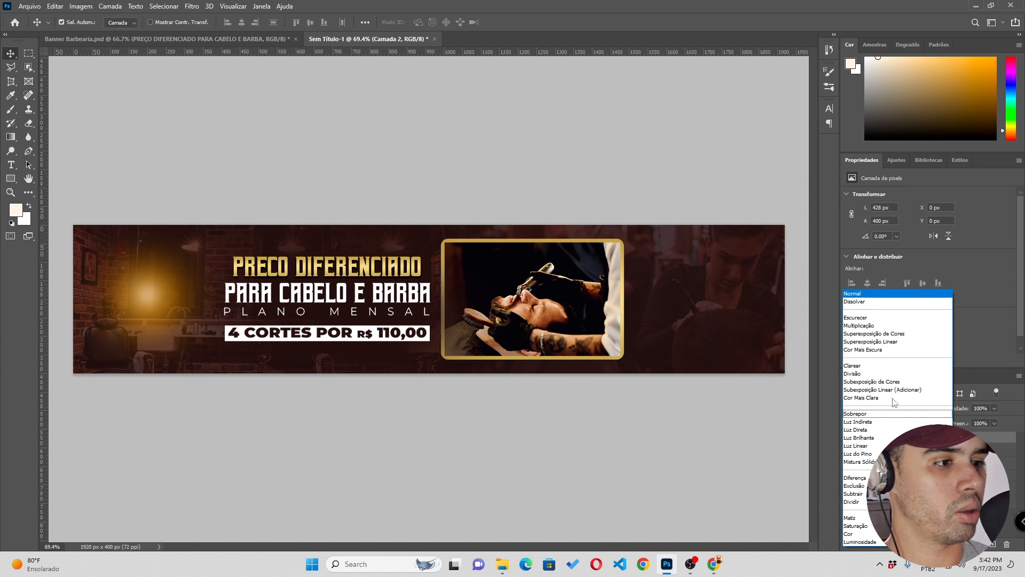
{"action": "left_click", "coordinate": [867, 374]}
{"action": "key", "text": "ctrl+t"}
{"action": "left_click_drag", "start_coordinate": [228, 373], "coordinate": [327, 502]}
{"action": "left_click_drag", "start_coordinate": [168, 312], "coordinate": [119, 272]}
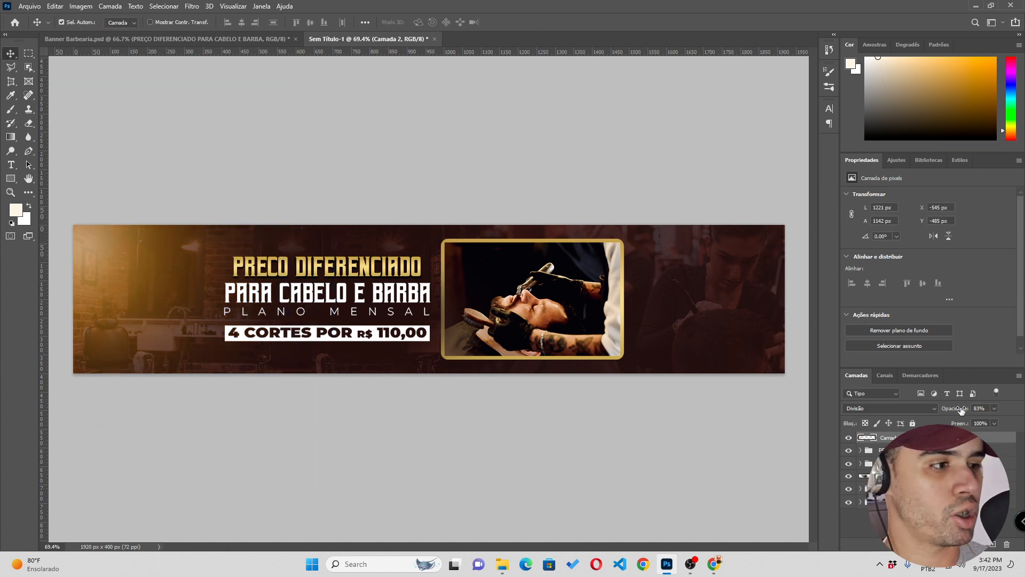
{"action": "left_click_drag", "start_coordinate": [961, 410], "coordinate": [961, 412]}
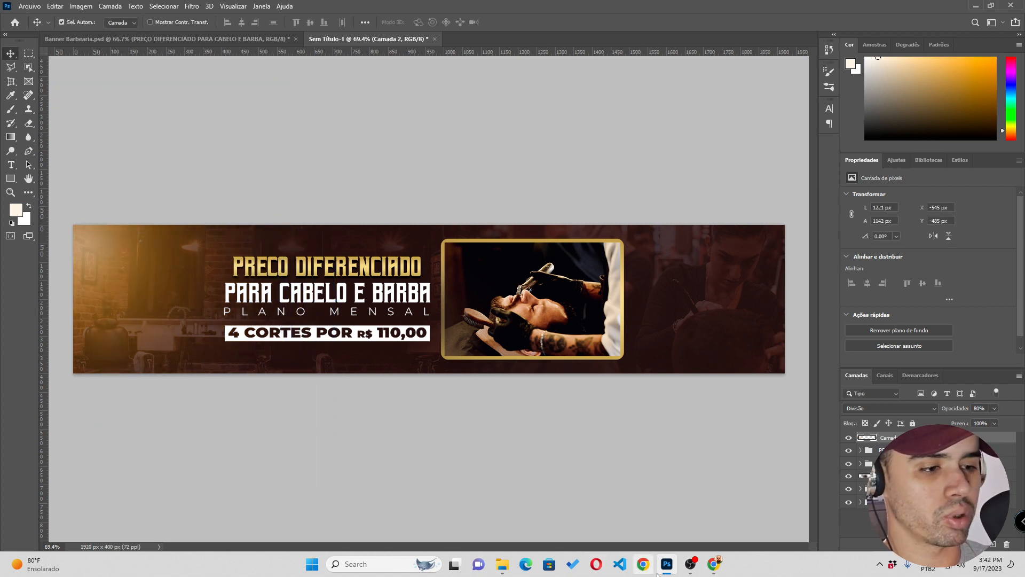
Switch to File Explorer and open the Texture folder inside Arquivos PhotoShop in Pictures
{"action": "left_click", "coordinate": [502, 564]}
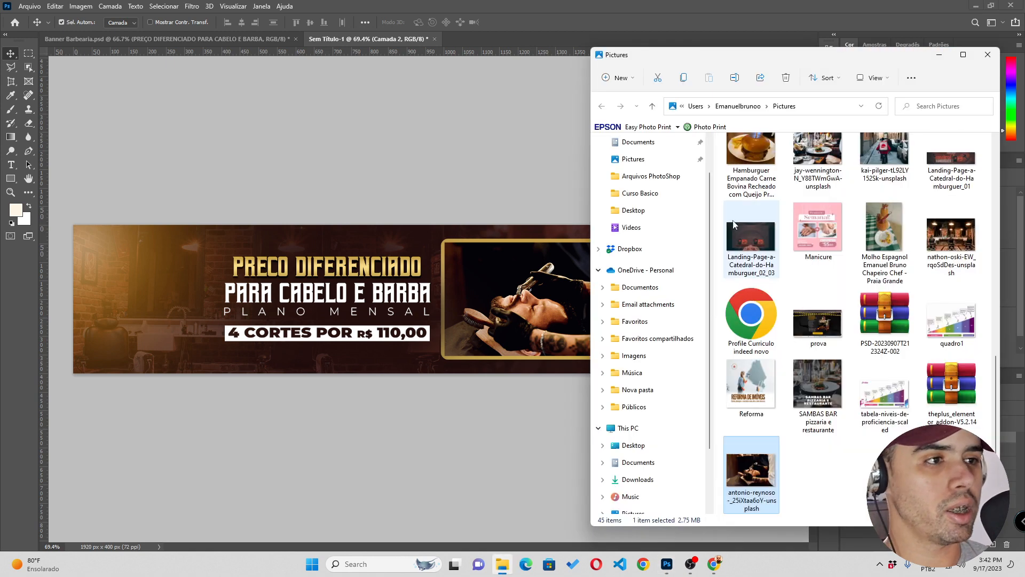
{"action": "scroll", "coordinate": [665, 448], "scroll_direction": "down", "scroll_amount": 2}
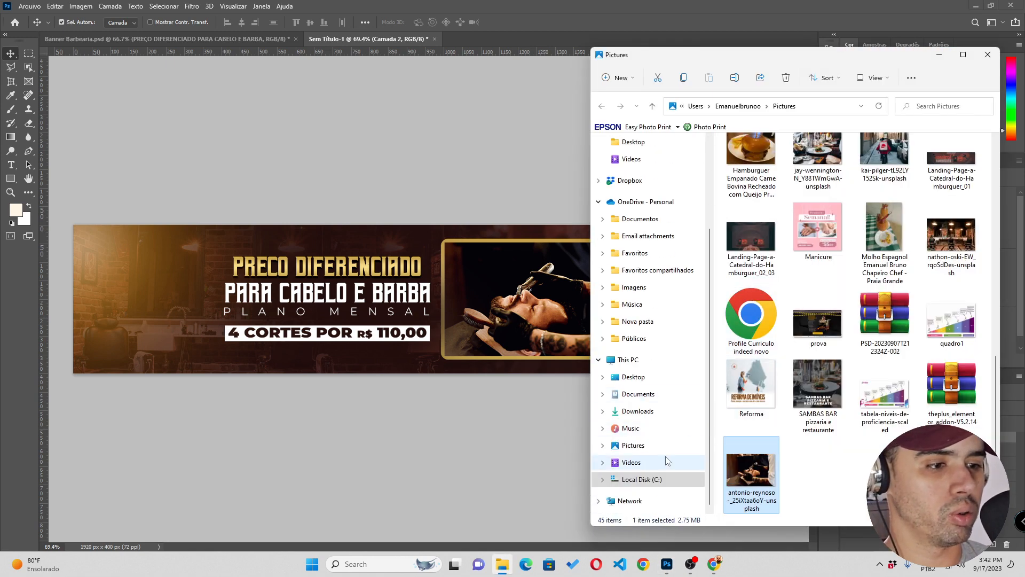
{"action": "left_click", "coordinate": [674, 445]}
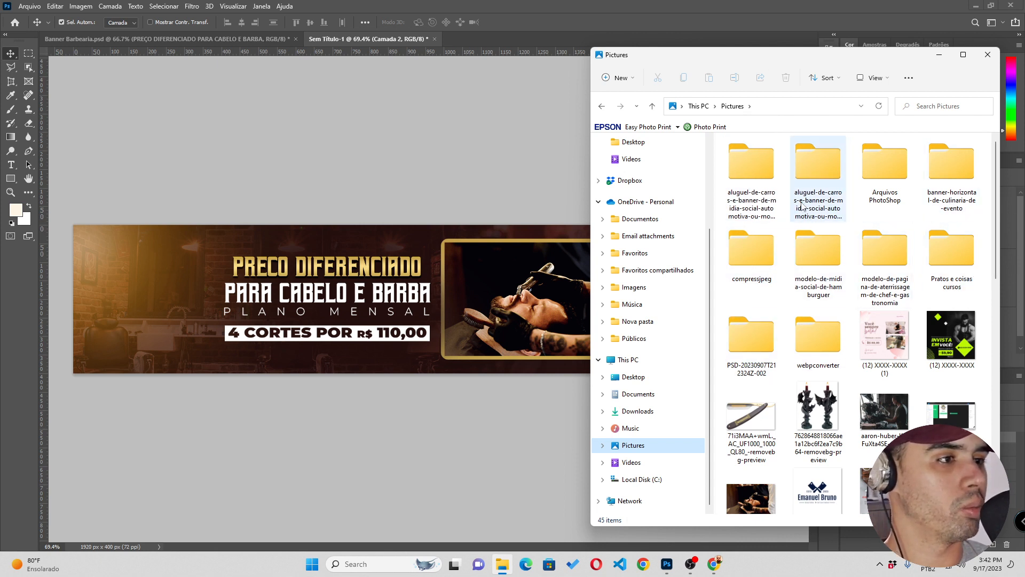
{"action": "double_click", "coordinate": [871, 174]}
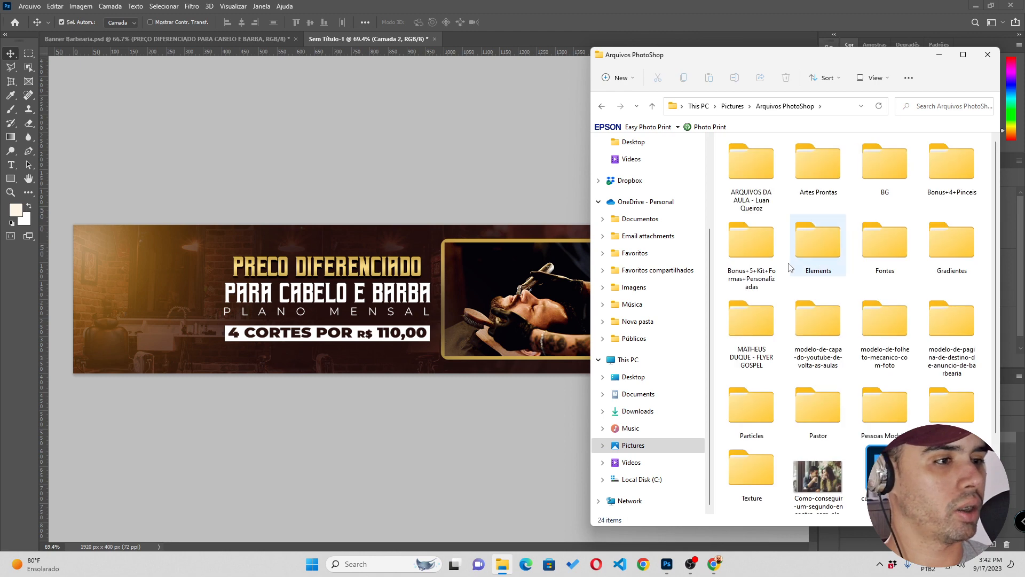
{"action": "left_click", "coordinate": [964, 55]}
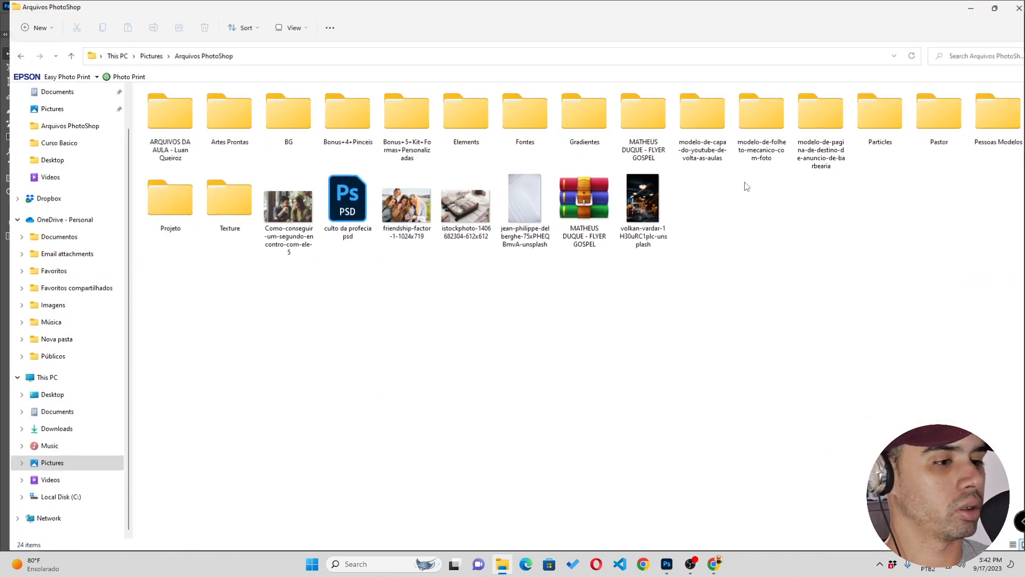
{"action": "double_click", "coordinate": [220, 211]}
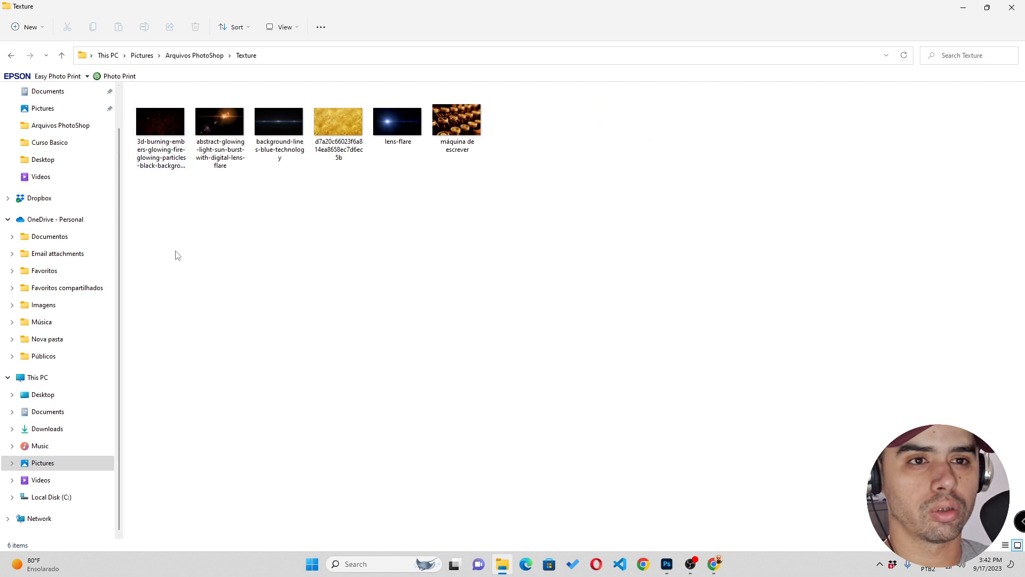
Place the abstract-glowing-light-sun-burst-with-digital-lens-flare image over the left end of the banner as the uppermost layer
{"action": "left_click", "coordinate": [218, 120]}
{"action": "left_click", "coordinate": [986, 8]}
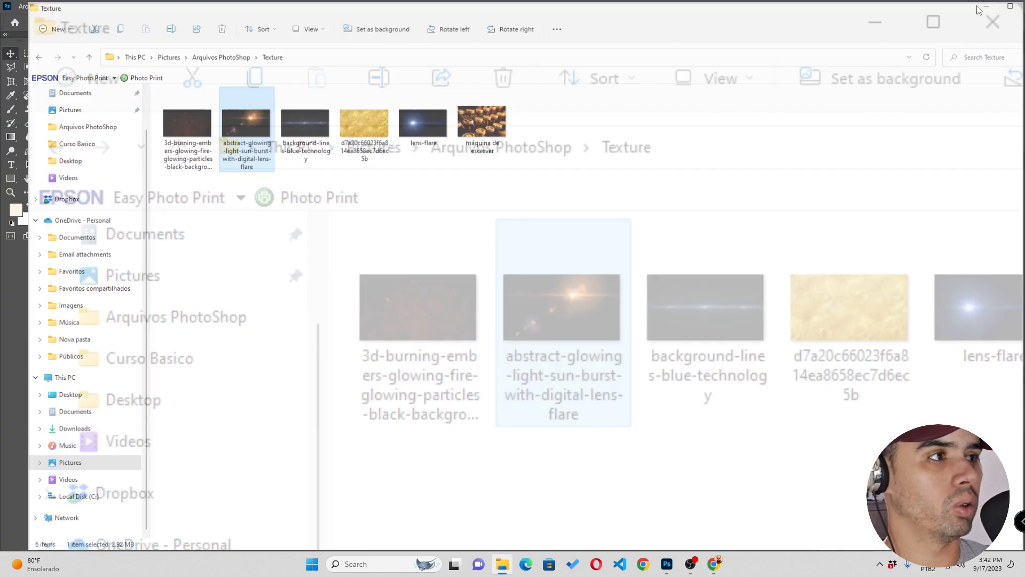
{"action": "left_click_drag", "start_coordinate": [819, 168], "coordinate": [196, 275]}
{"action": "left_click_drag", "start_coordinate": [464, 331], "coordinate": [199, 327]}
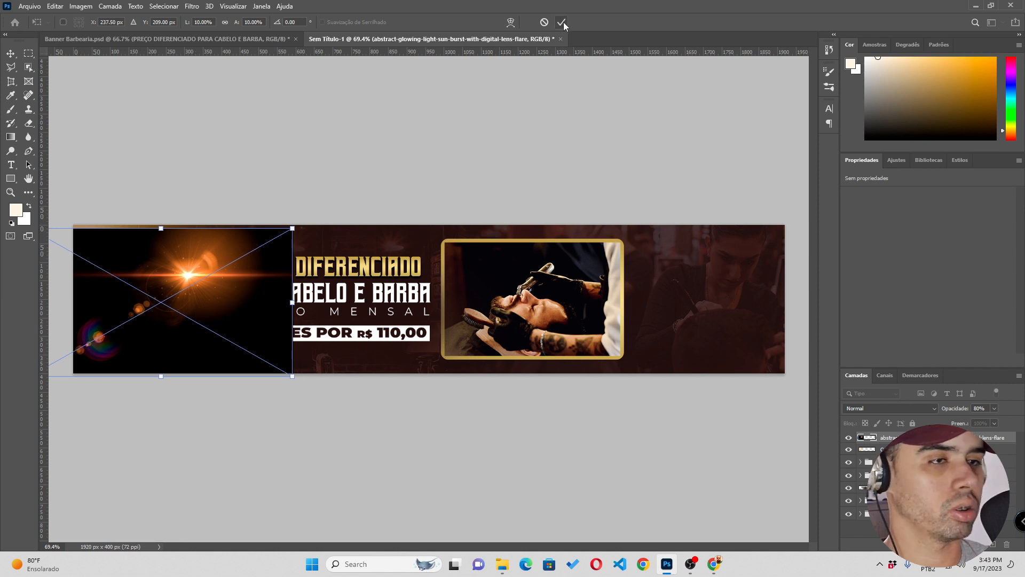
{"action": "left_click", "coordinate": [563, 23]}
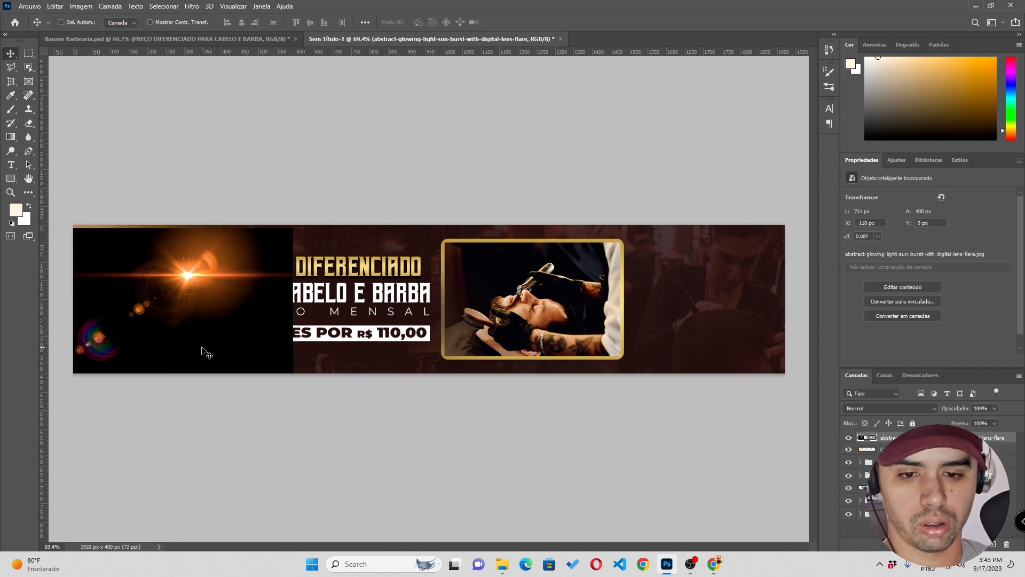
Enlarge the lens flare image to about 992 x 558 px and shift it so the burst sits beside the title
{"action": "key", "text": "ctrl+t"}
{"action": "left_click_drag", "start_coordinate": [293, 374], "coordinate": [342, 404]}
{"action": "left_click_drag", "start_coordinate": [312, 368], "coordinate": [293, 374]}
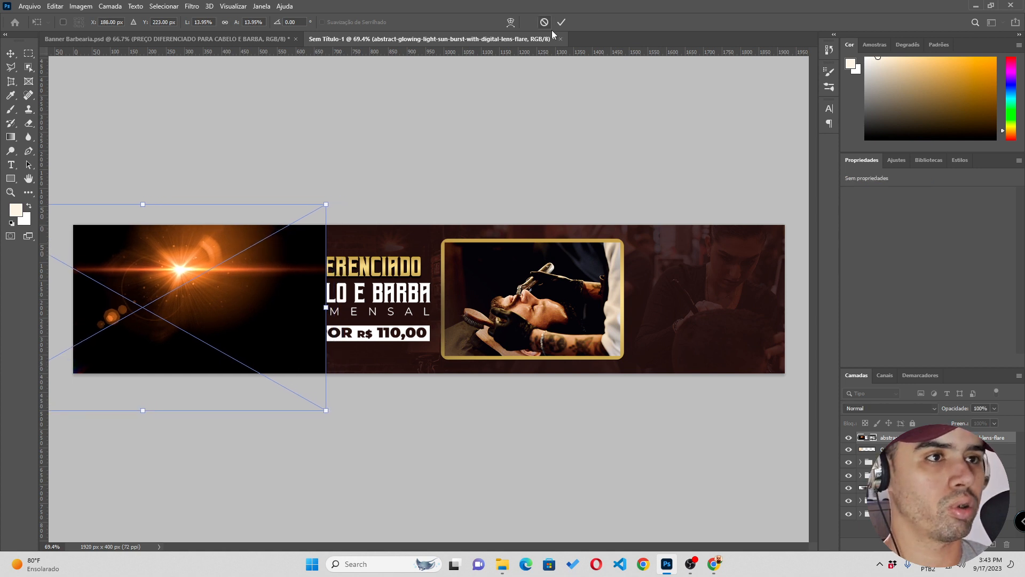
{"action": "key", "text": "Return"}
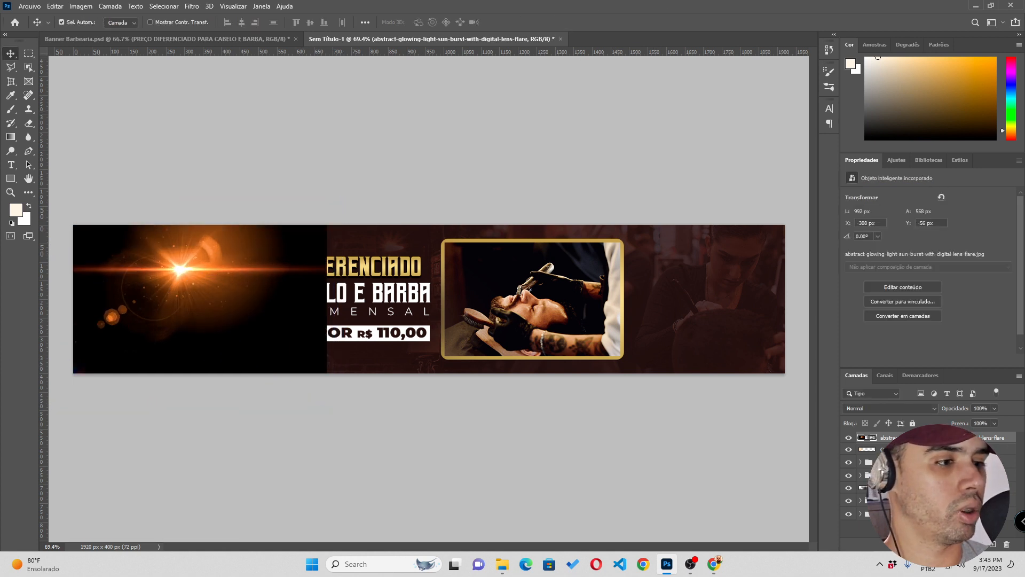
Blend the lens flare layer with Divisão at 40% opacity
{"action": "left_click", "coordinate": [909, 408]}
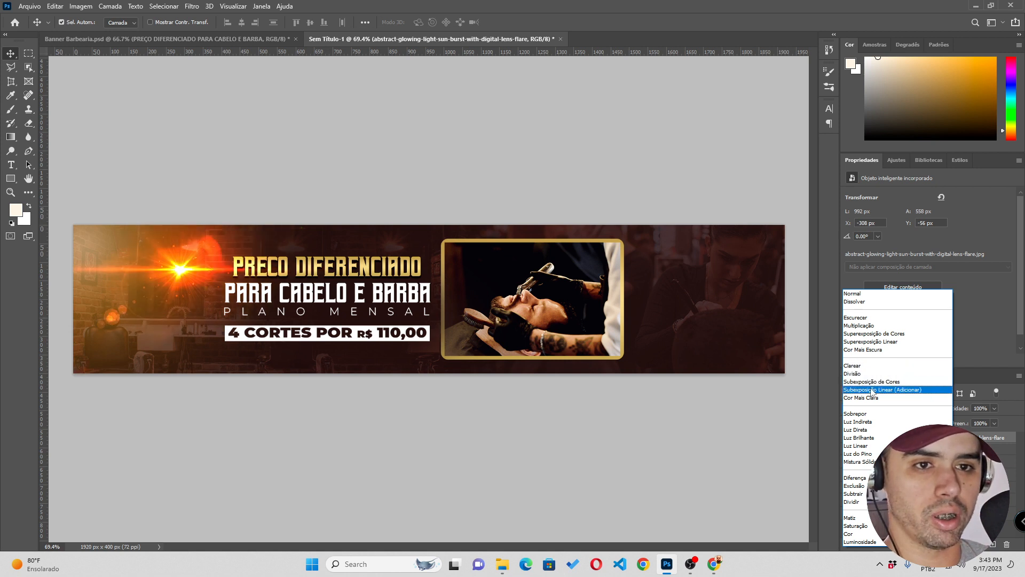
{"action": "left_click", "coordinate": [860, 373]}
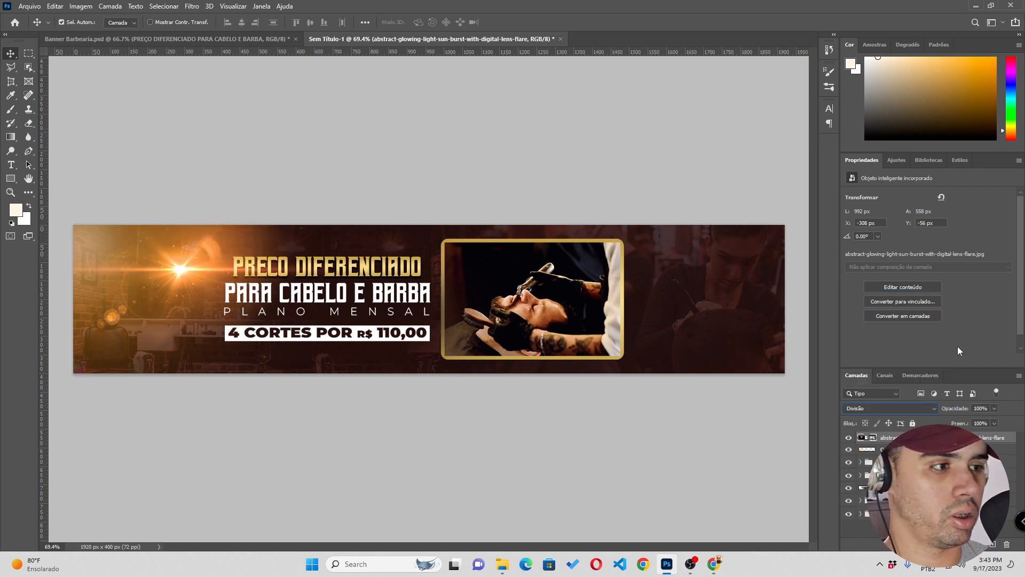
{"action": "left_click_drag", "start_coordinate": [971, 402], "coordinate": [948, 409]}
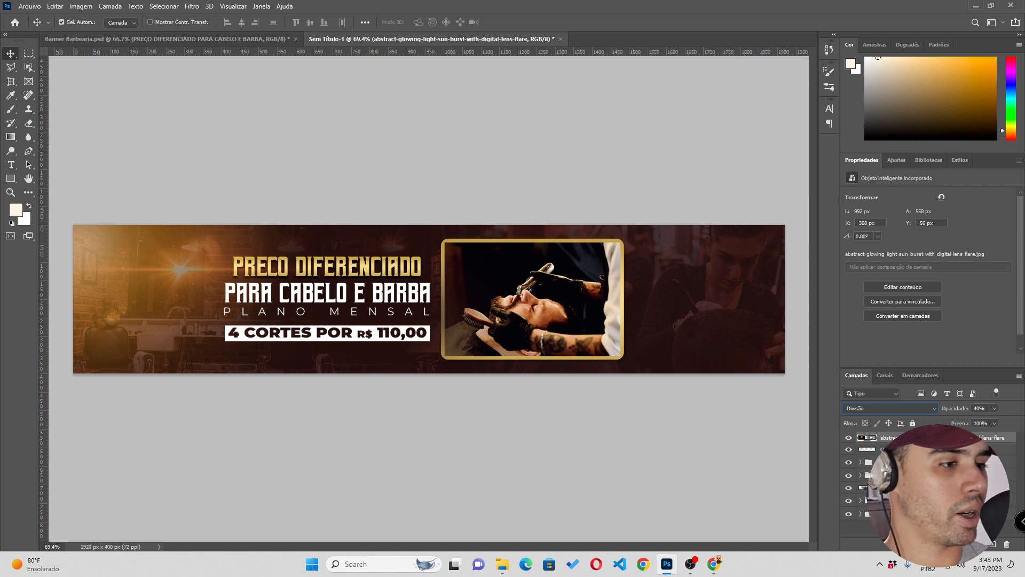
Move the PREÇO group, the text group and Camada 1 above the lens flare and glow layers
{"action": "left_click", "coordinate": [919, 487]}
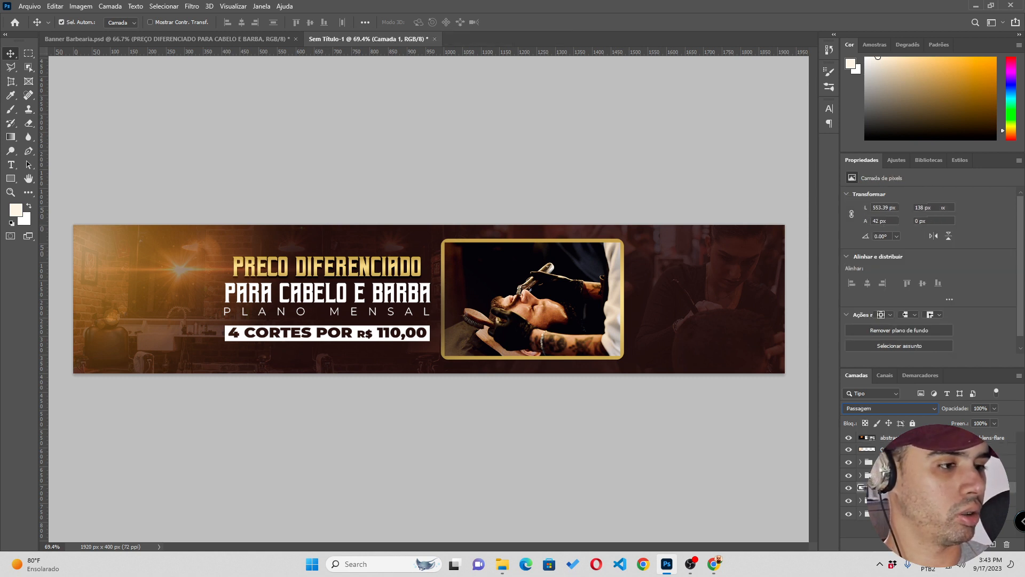
{"action": "left_click", "coordinate": [919, 462], "text": "shift"}
{"action": "left_click_drag", "start_coordinate": [918, 436], "coordinate": [918, 435]}
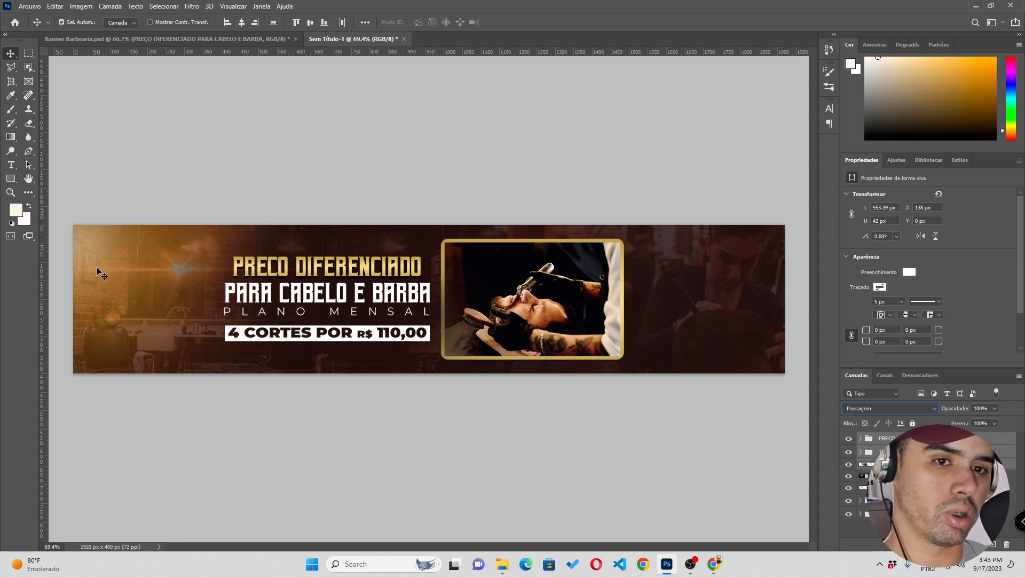
{"action": "left_click", "coordinate": [271, 451]}
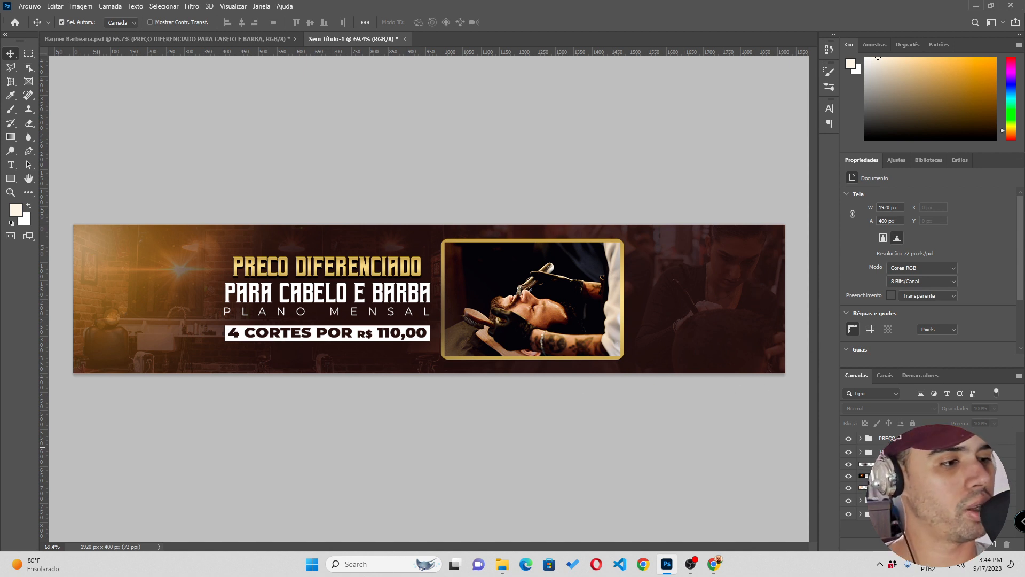
Group Camada 1, the lens flare and the Camada 2 glow layer, and name the group EFEITOS
{"action": "left_click", "coordinate": [926, 476]}
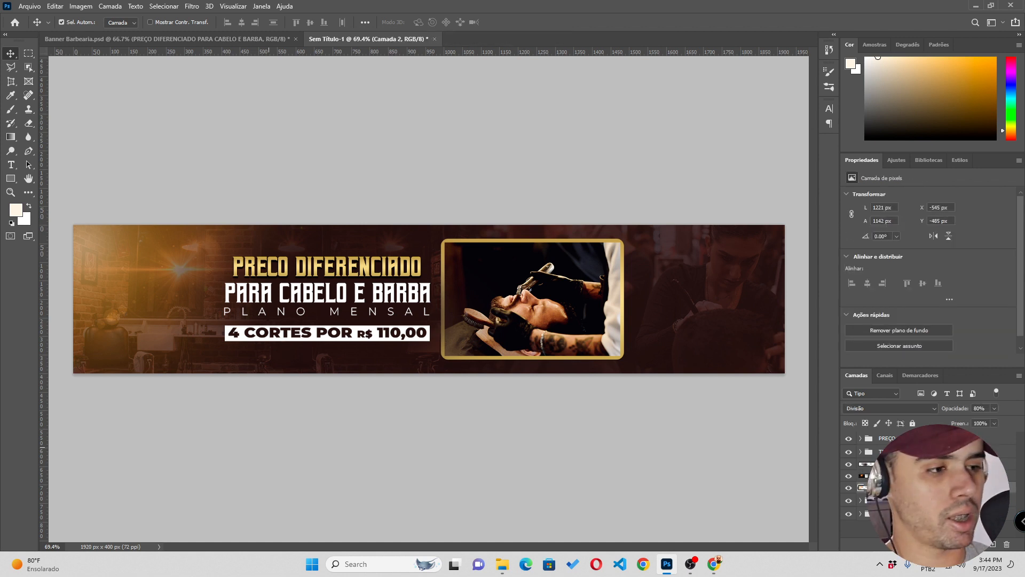
{"action": "left_click", "coordinate": [926, 464], "text": "shift"}
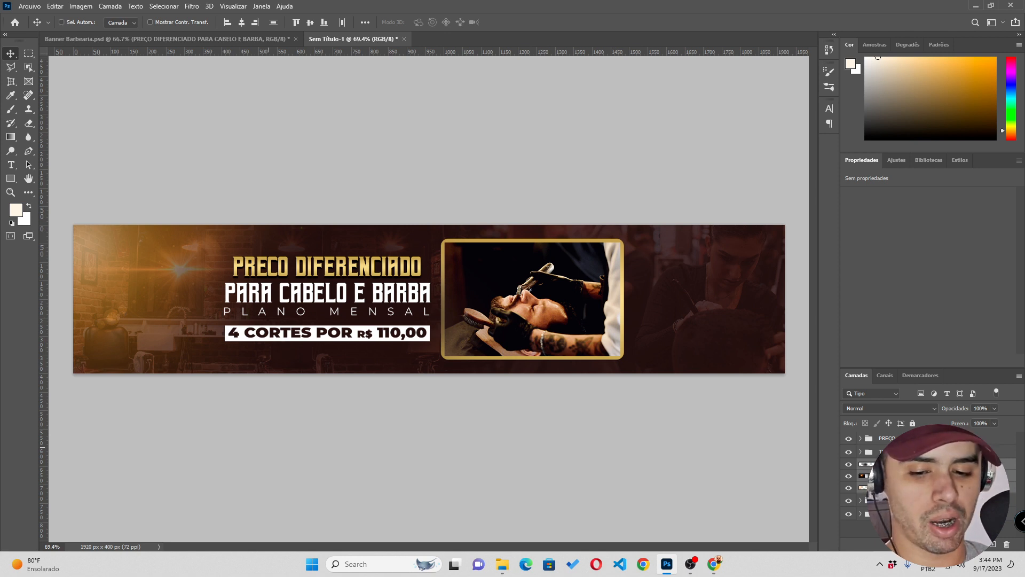
{"action": "key", "text": "ctrl+g"}
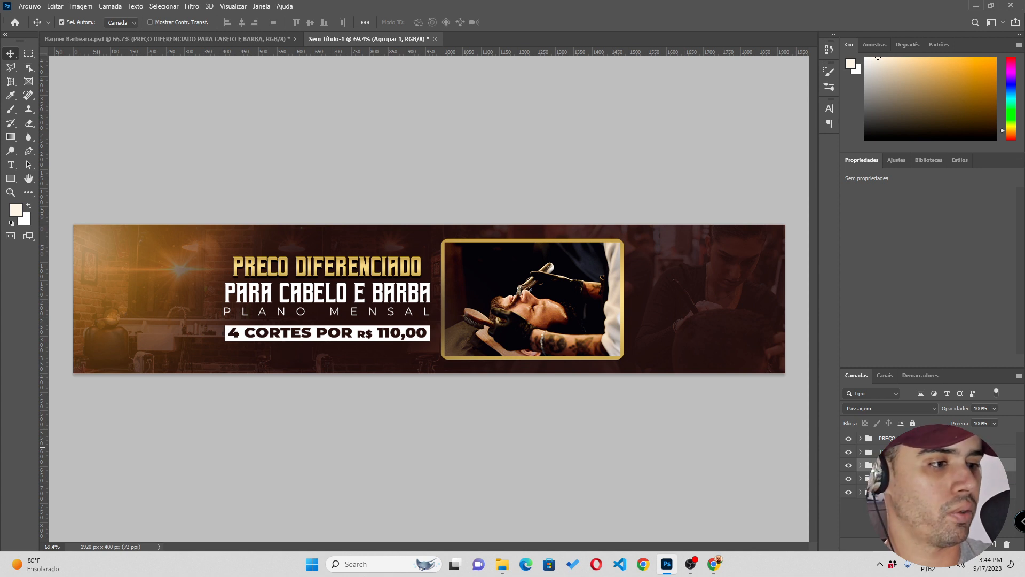
{"action": "key", "text": "Return"}
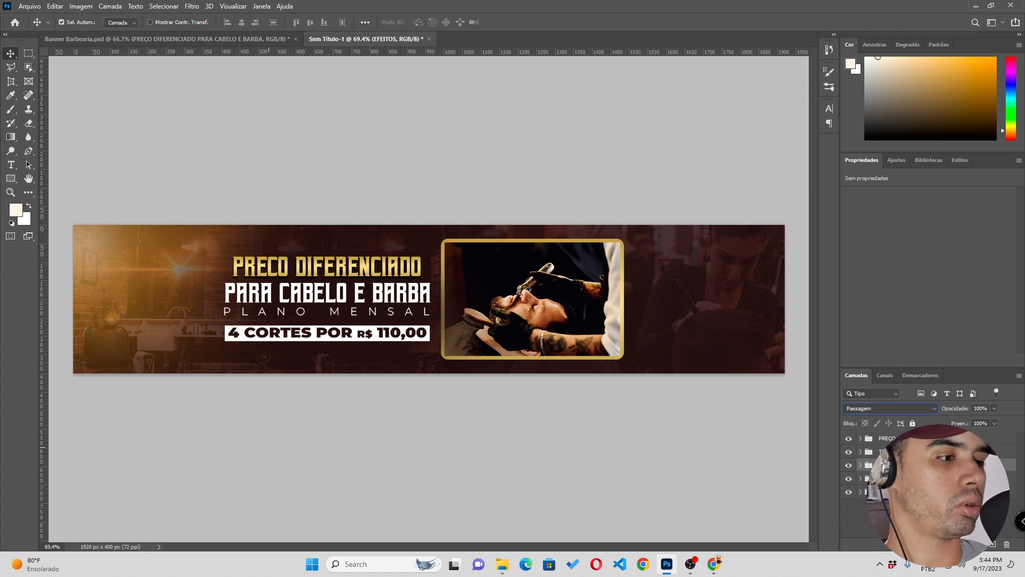
Add a Pesquisa de cores adjustment layer above the PREÇO group with the 3Strip.look LUT at 27% opacity, and toggle its visibility to compare
{"action": "left_click", "coordinate": [907, 438]}
{"action": "left_click", "coordinate": [965, 544]}
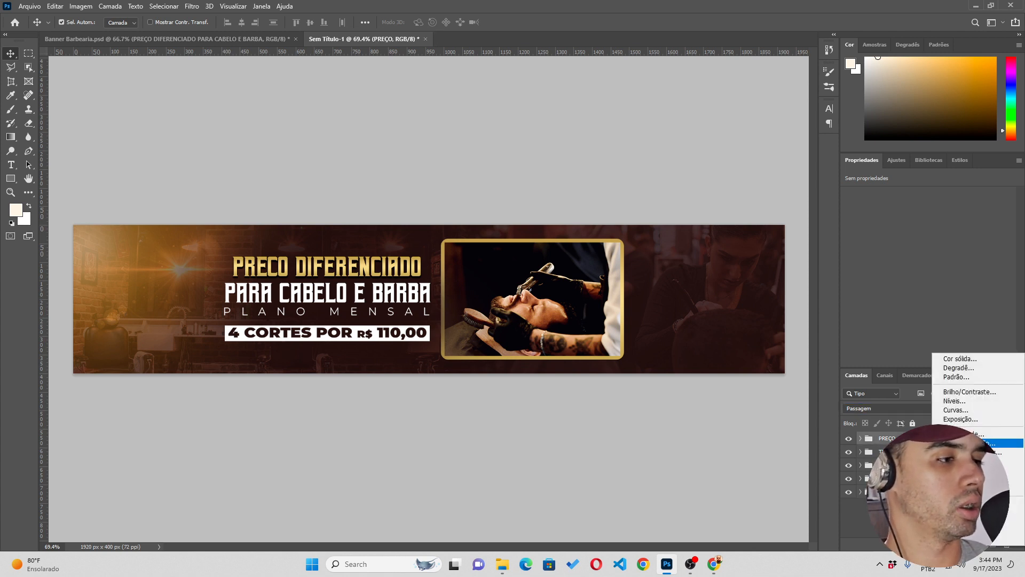
{"action": "left_click", "coordinate": [977, 488]}
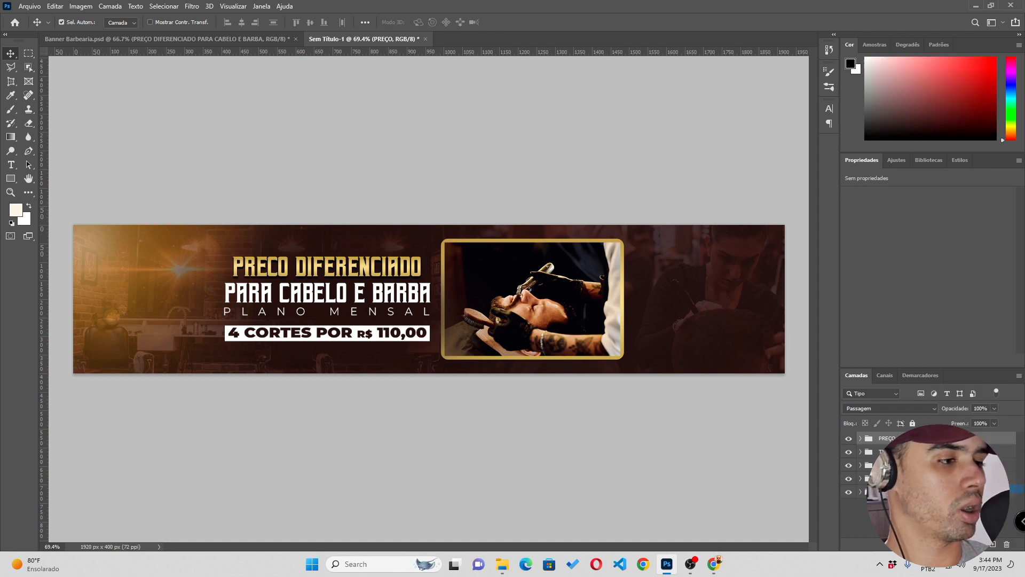
{"action": "left_click", "coordinate": [937, 200]}
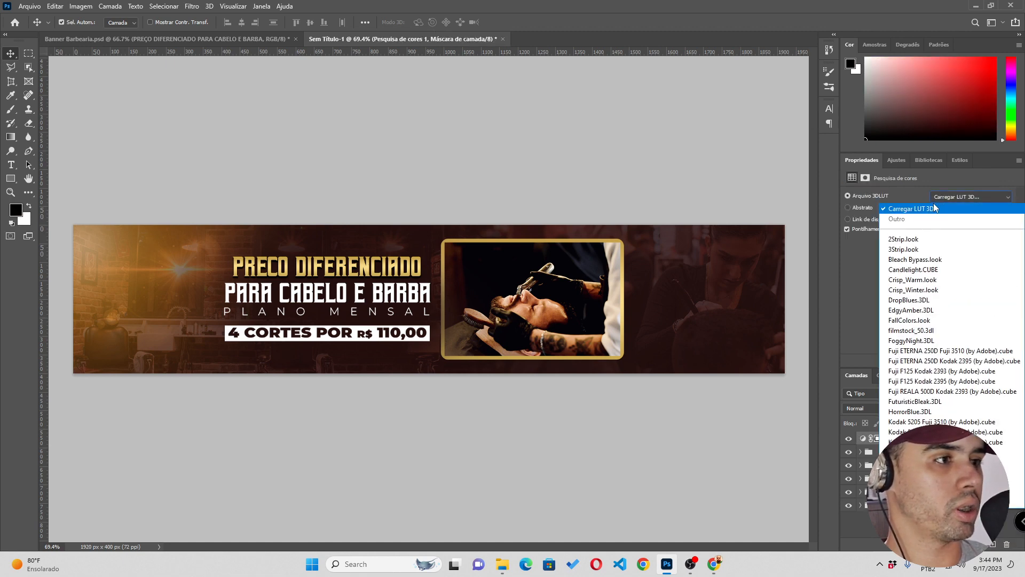
{"action": "left_click", "coordinate": [921, 238]}
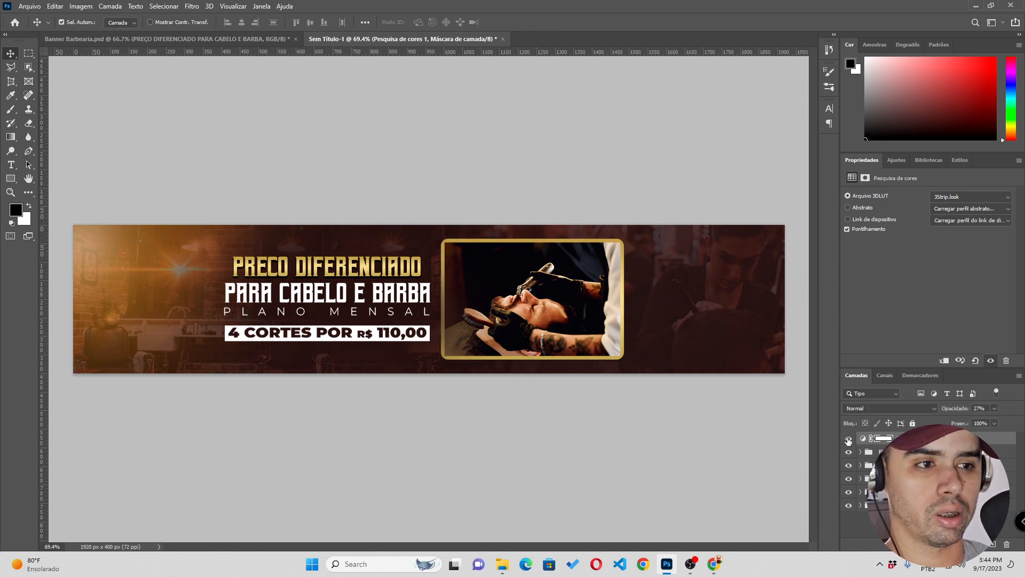
{"action": "left_click", "coordinate": [849, 439]}
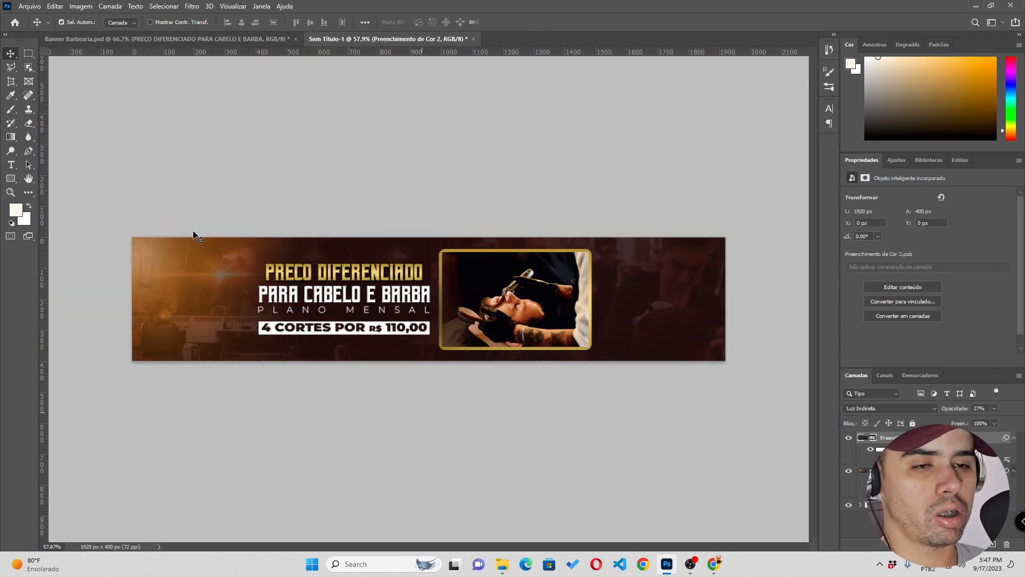
{"action": "scroll", "coordinate": [179, 265], "scroll_direction": "up", "scroll_amount": 2}
{"action": "scroll", "coordinate": [172, 262], "scroll_direction": "up", "scroll_amount": 2}
{"action": "scroll", "coordinate": [126, 226], "scroll_direction": "down", "scroll_amount": 2}
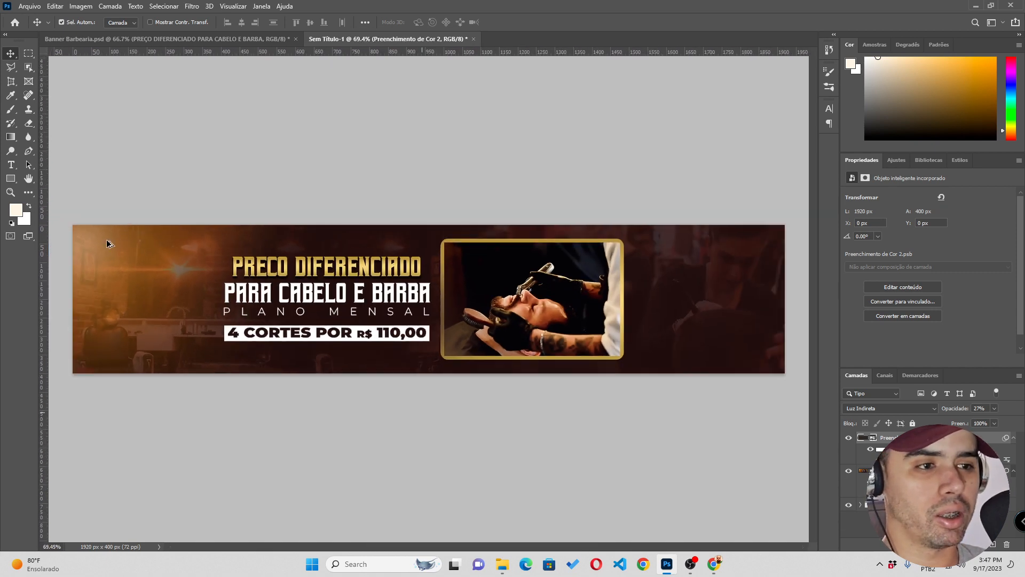
{"action": "left_click", "coordinate": [30, 6]}
{"action": "mouse_move", "coordinate": [85, 161]}
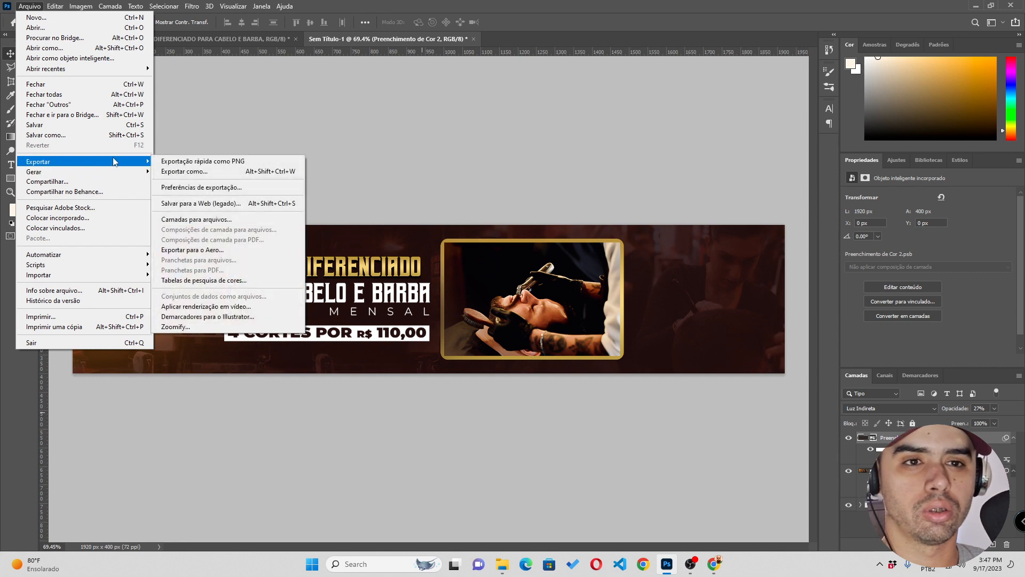
{"action": "left_click", "coordinate": [201, 204]}
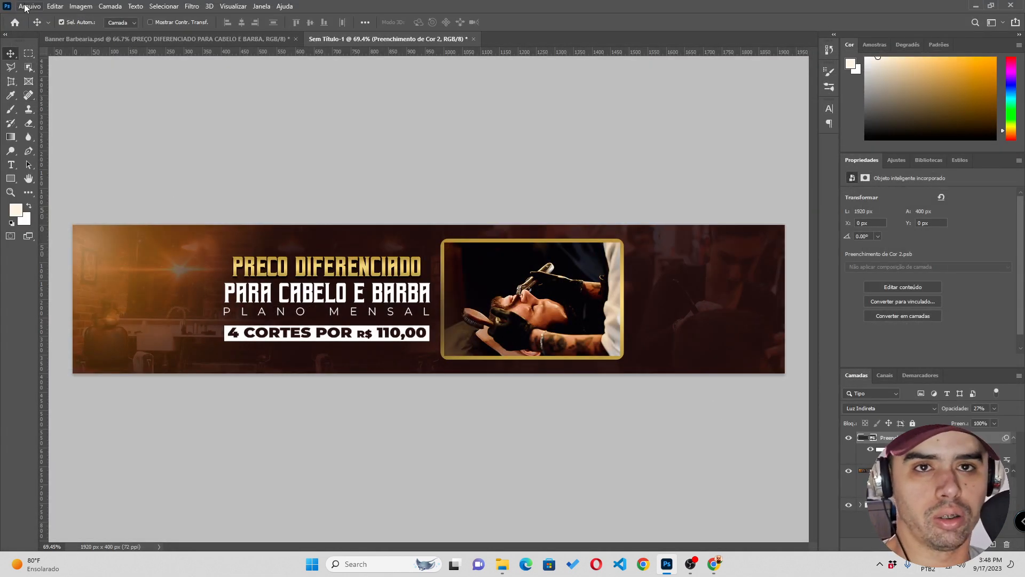
Start a Salvar para a Web (legado) export of the banner
{"action": "left_click", "coordinate": [31, 6]}
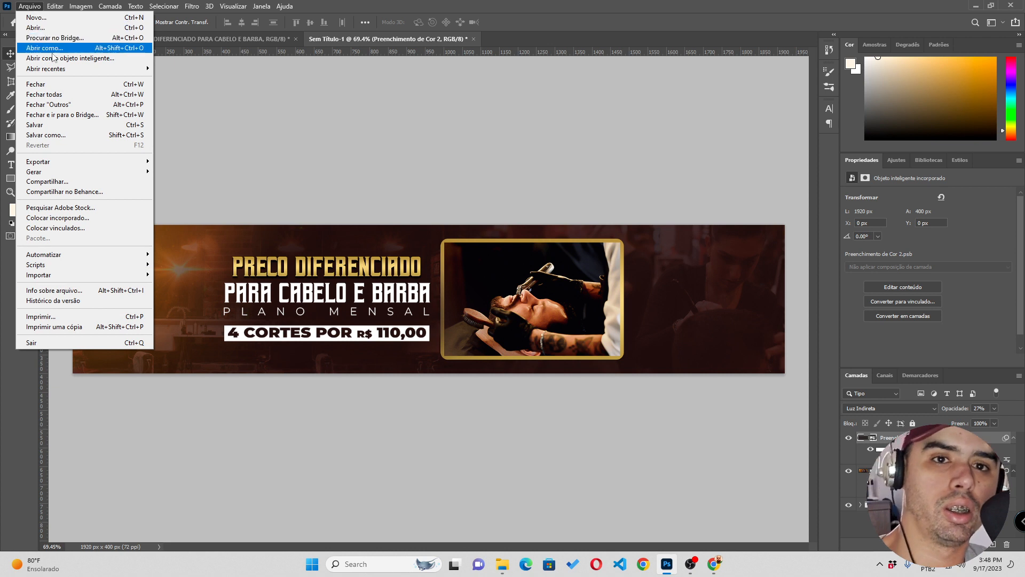
{"action": "mouse_move", "coordinate": [91, 162]}
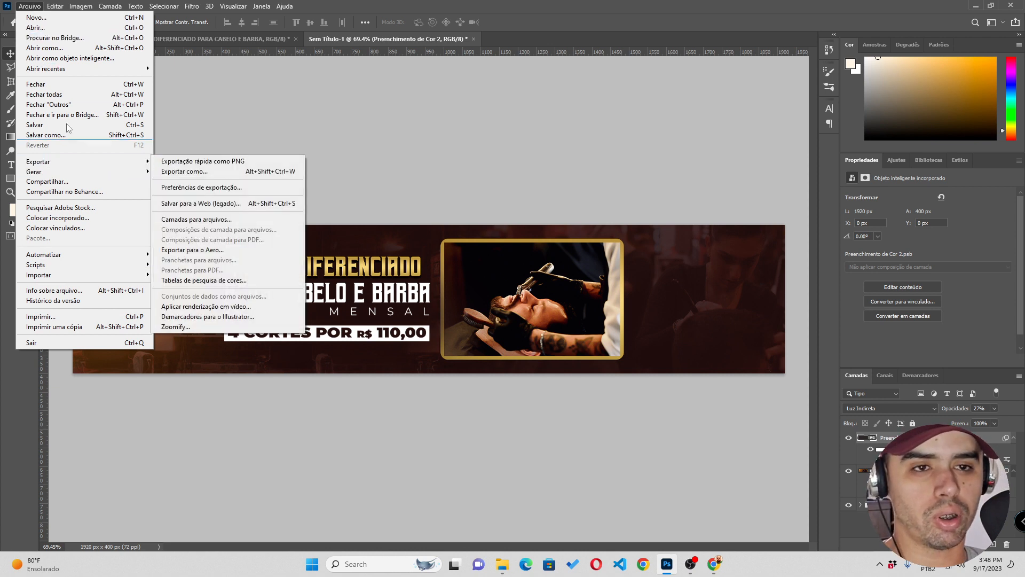
{"action": "mouse_move", "coordinate": [55, 162]}
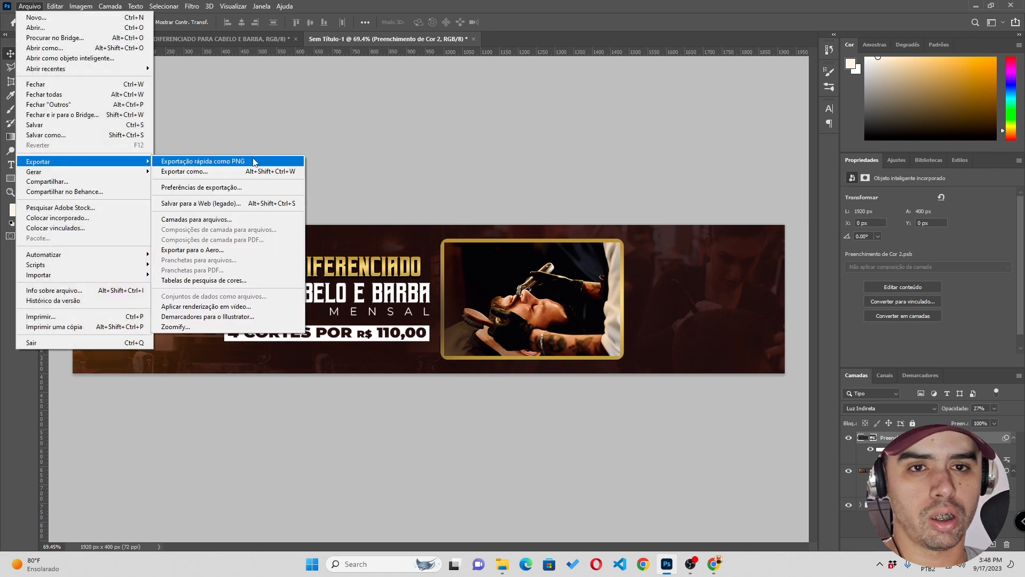
{"action": "left_click", "coordinate": [235, 207]}
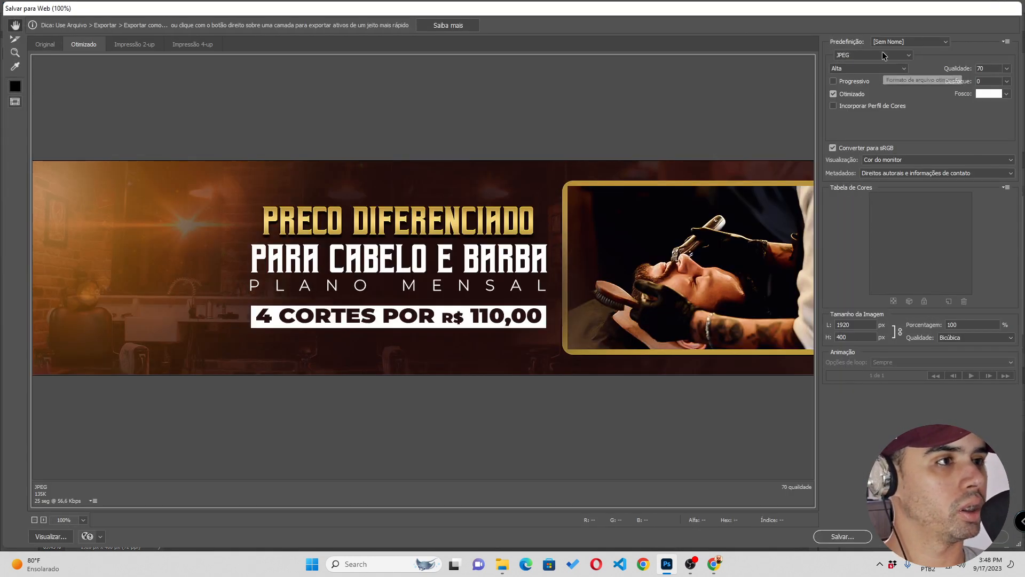
Preview the export in WBMP format and switch the file format back to JPEG
{"action": "left_click", "coordinate": [882, 52]}
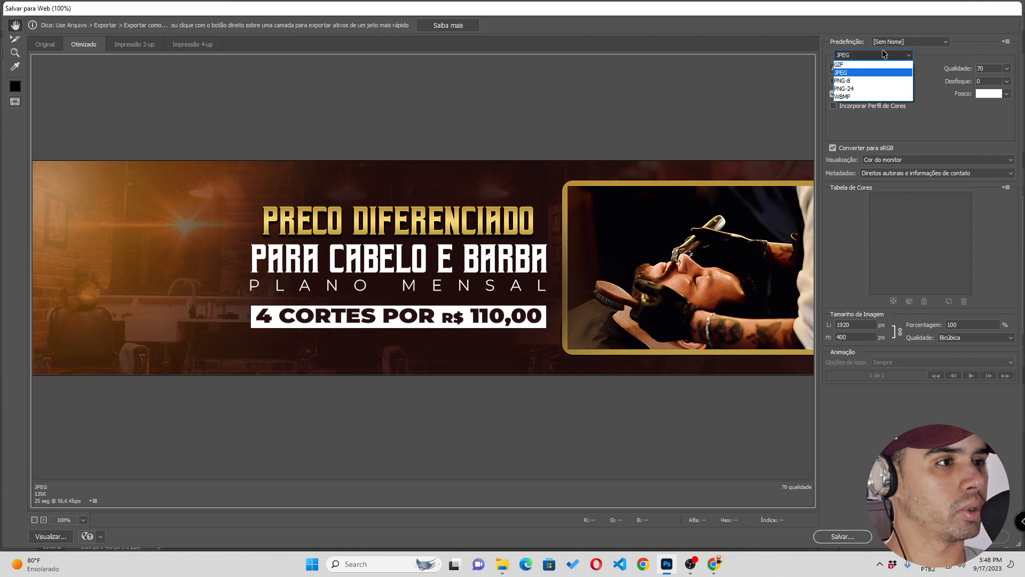
{"action": "left_click", "coordinate": [867, 97]}
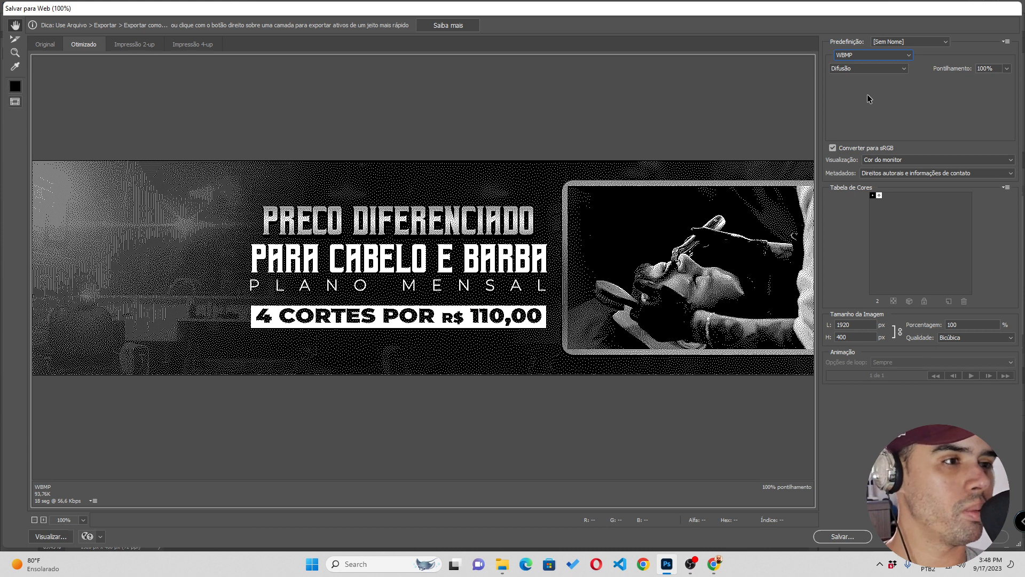
{"action": "left_click", "coordinate": [849, 55]}
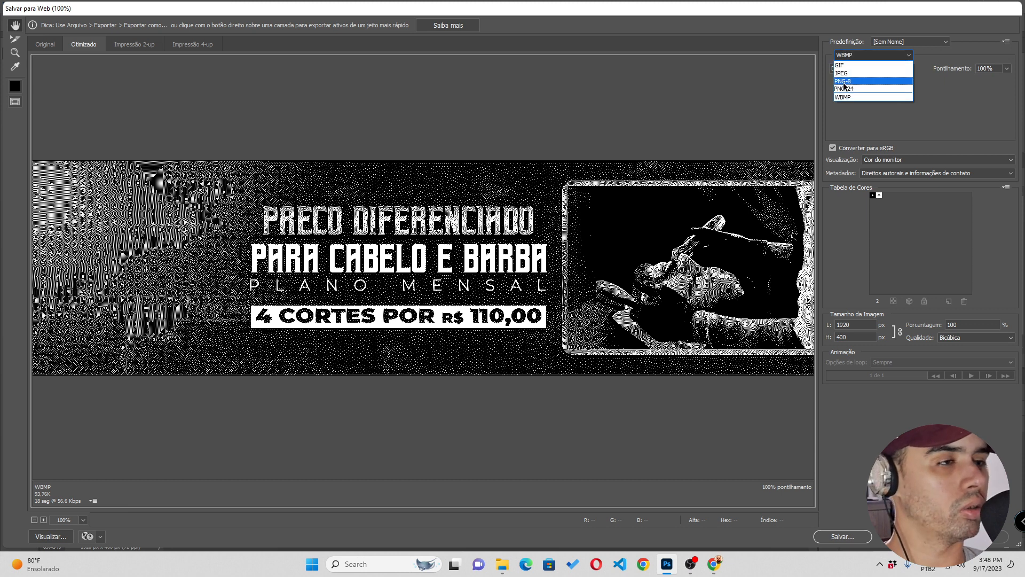
{"action": "left_click", "coordinate": [847, 72]}
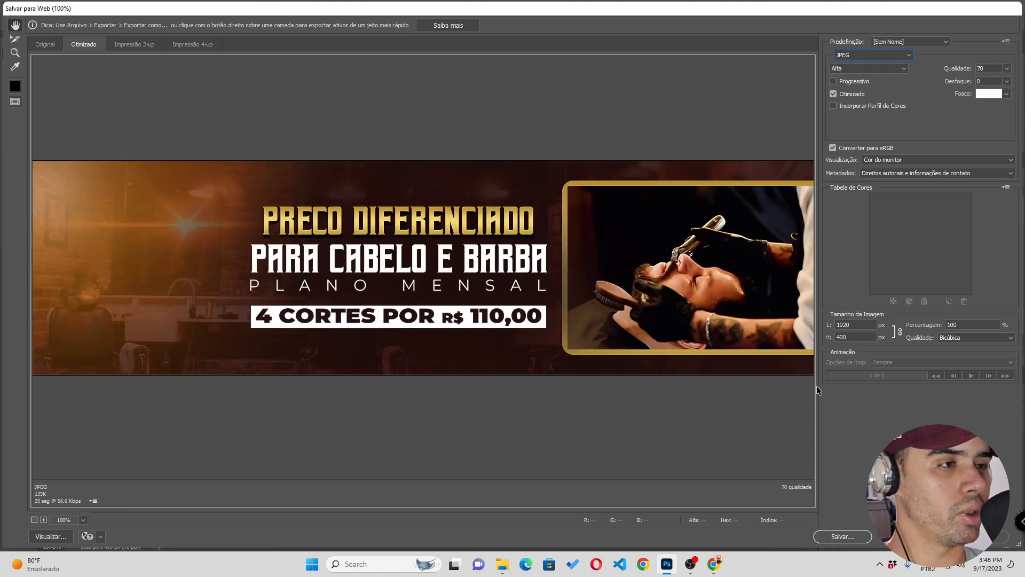
Save the optimized JPEG to the Desktop with the file name Banner Barbearia
{"action": "left_click", "coordinate": [843, 536]}
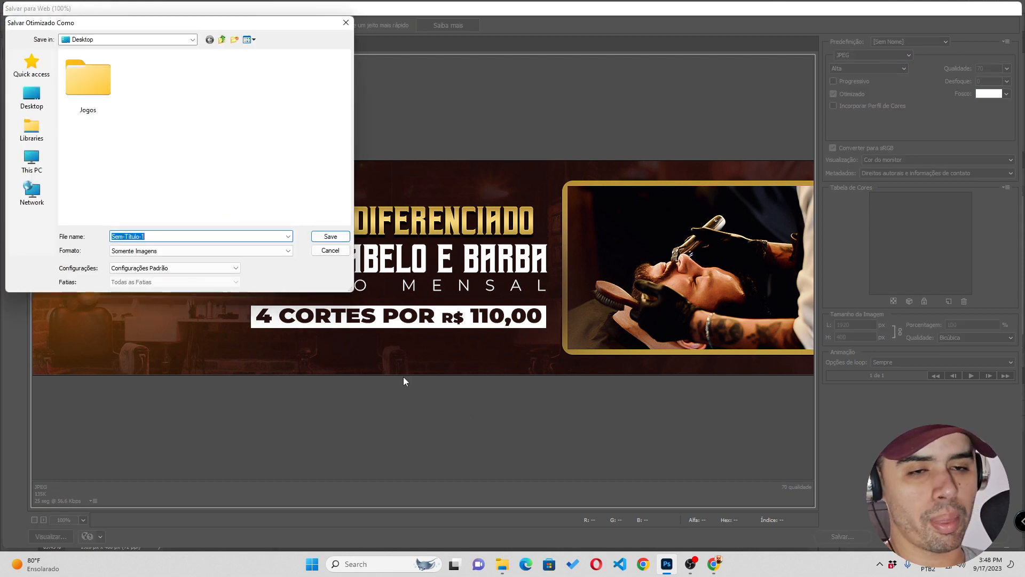
{"action": "type", "text": "bA"}
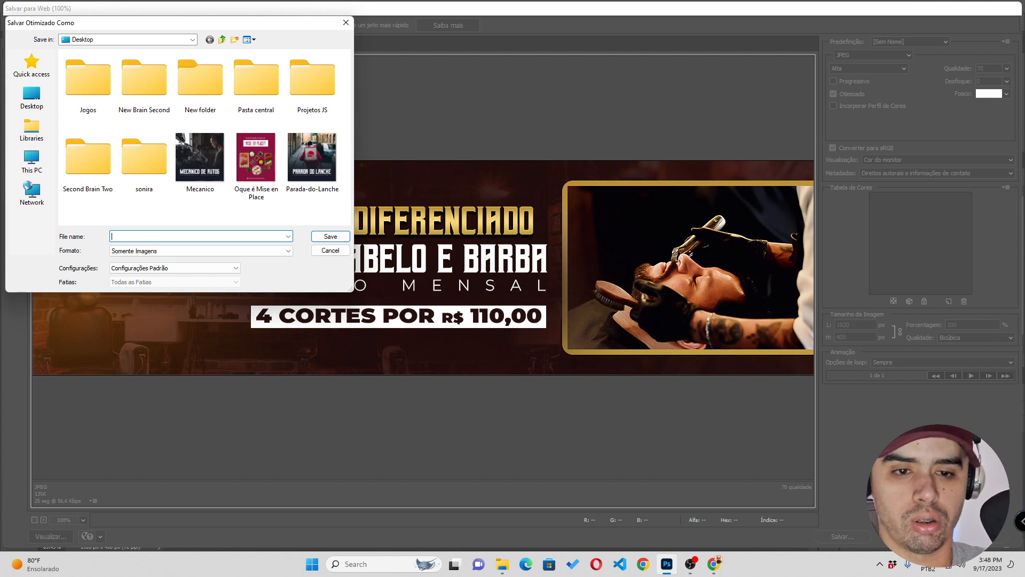
{"action": "key", "text": "BackSpace"}
{"action": "type", "text": "Banner"}
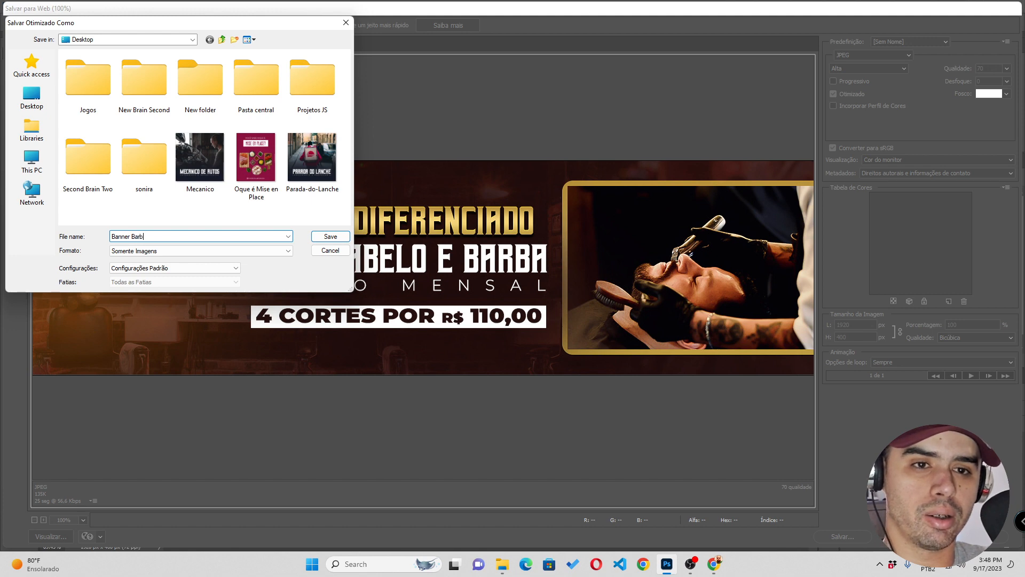
{"action": "type", "text": "Barbearia"}
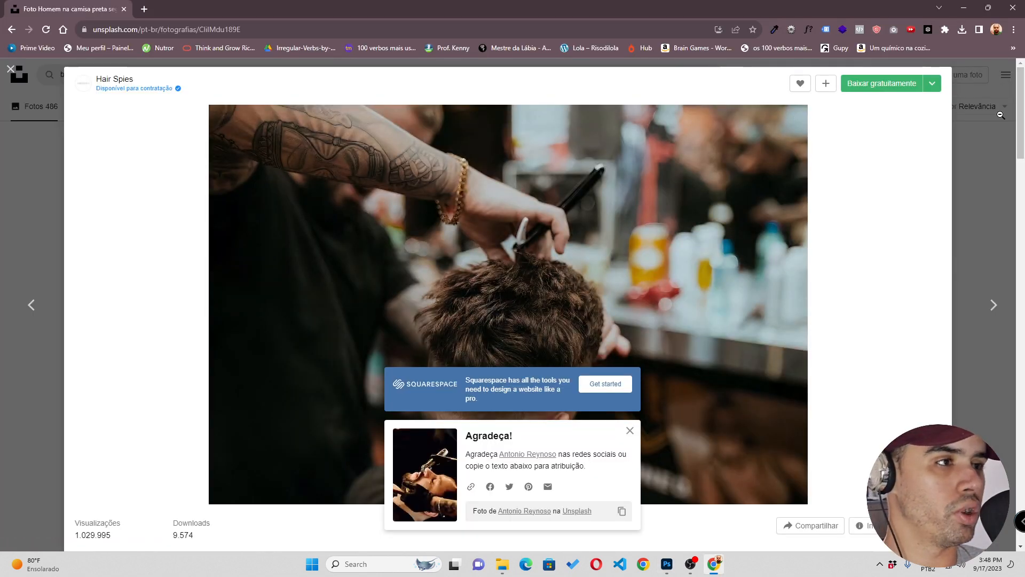
Switch to Chrome and return from the open Unsplash photo to the barber search results
{"action": "left_click", "coordinate": [726, 176]}
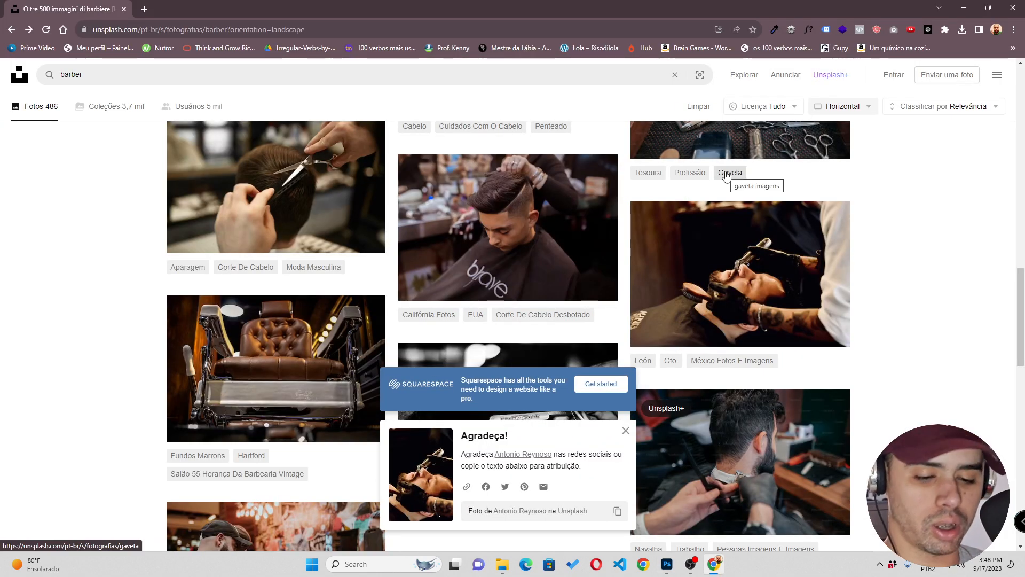